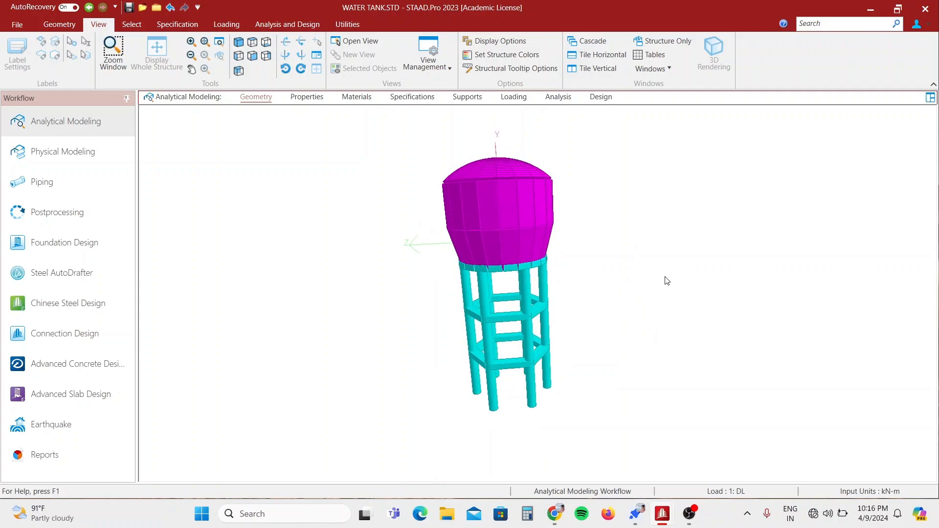
middle_click_drag(686, 254, 462, 277)
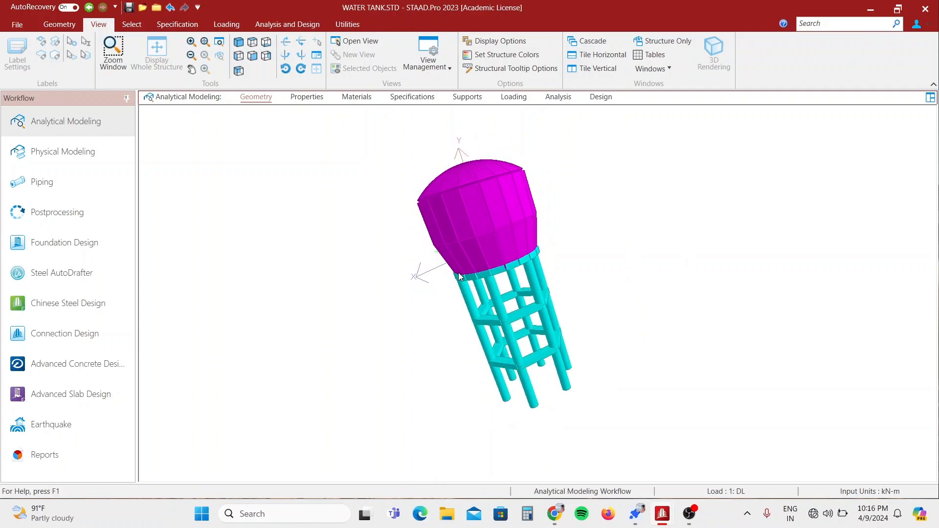
middle_click_drag(400, 317, 467, 249)
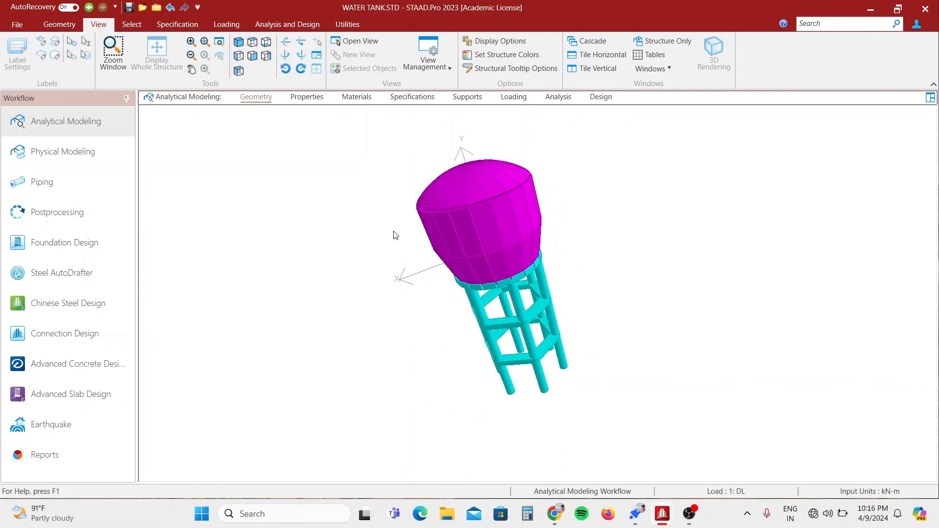
middle_click_drag(395, 233, 691, 233)
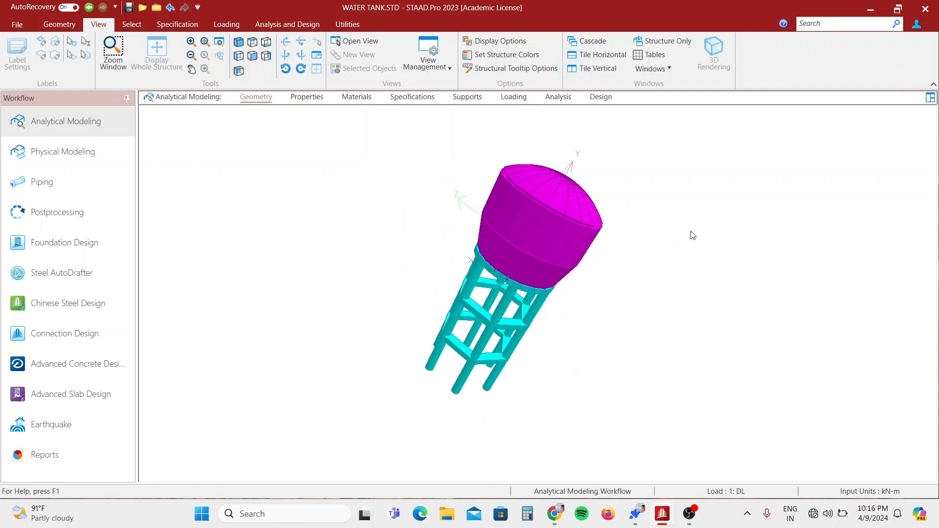
middle_click_drag(610, 279, 445, 256)
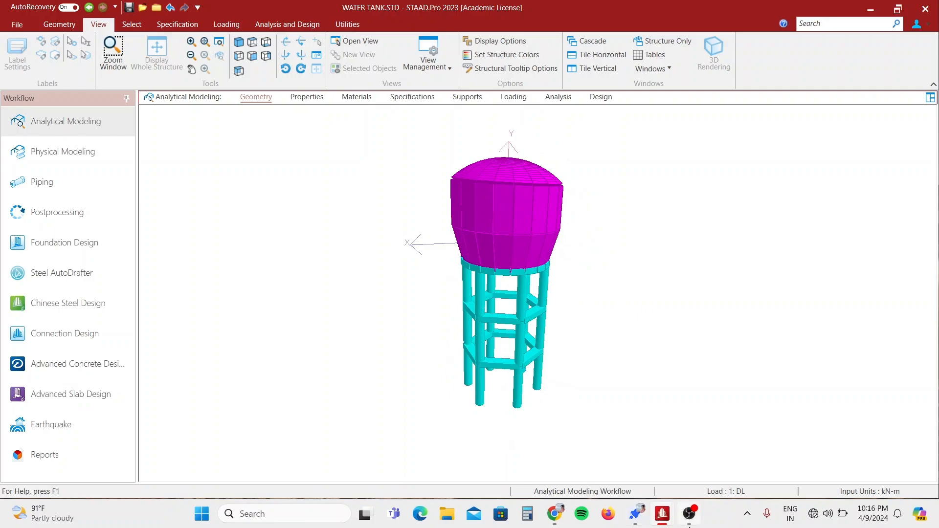
mouse_move(689, 513)
left_click(686, 463)
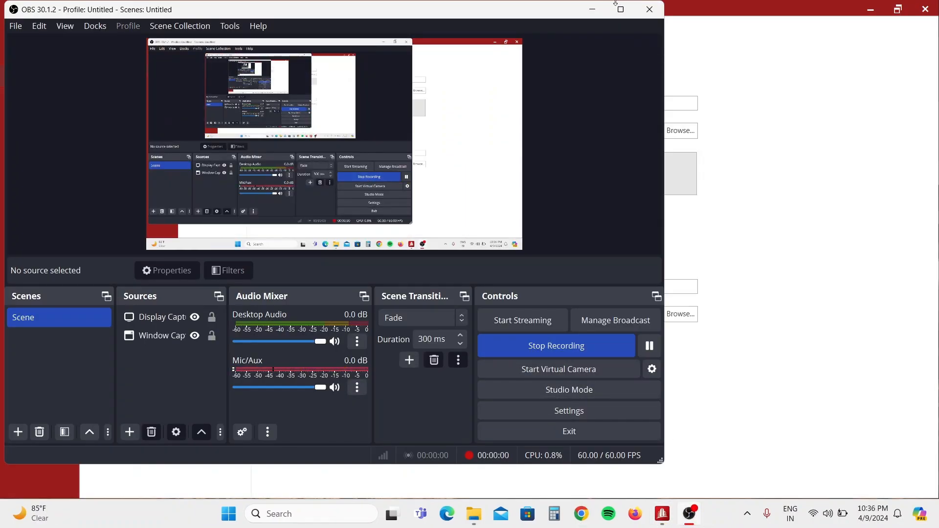
left_click(592, 17)
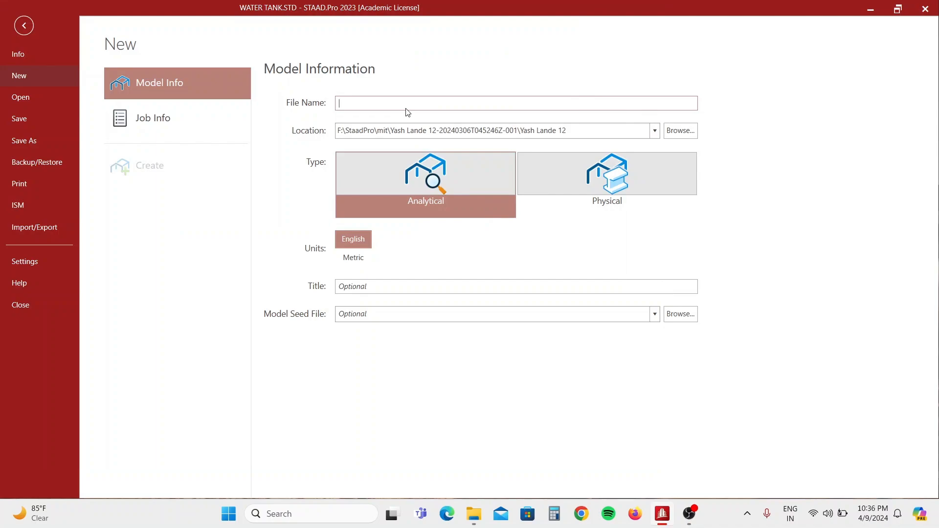
Create a new analytical model named "overhead tank" with metric units
type("o")
key("BackSpace")
type("P")
key("BackSpace")
type("overhead tank")
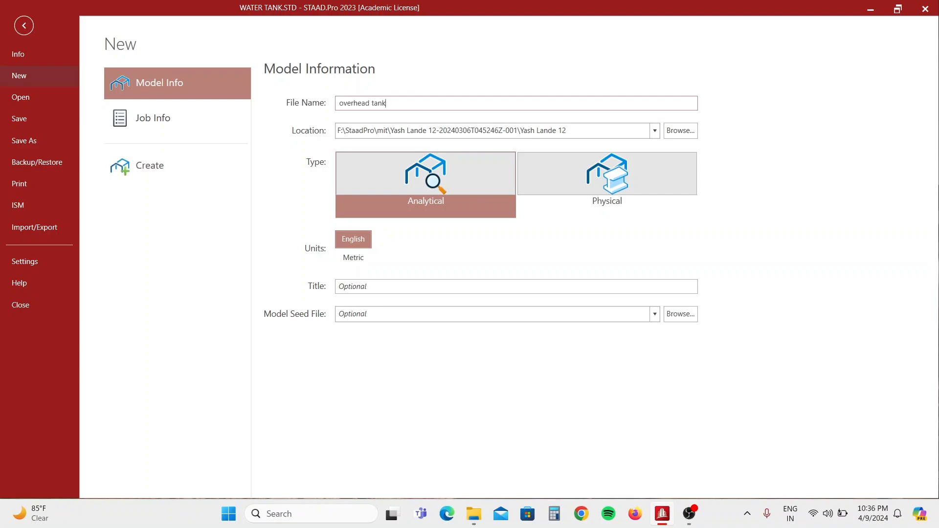
left_click(355, 257)
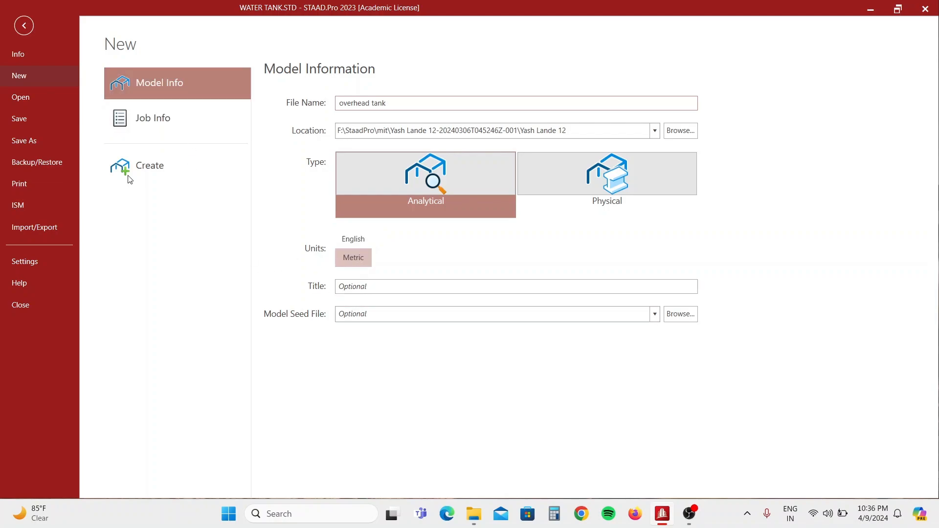
left_click(146, 166)
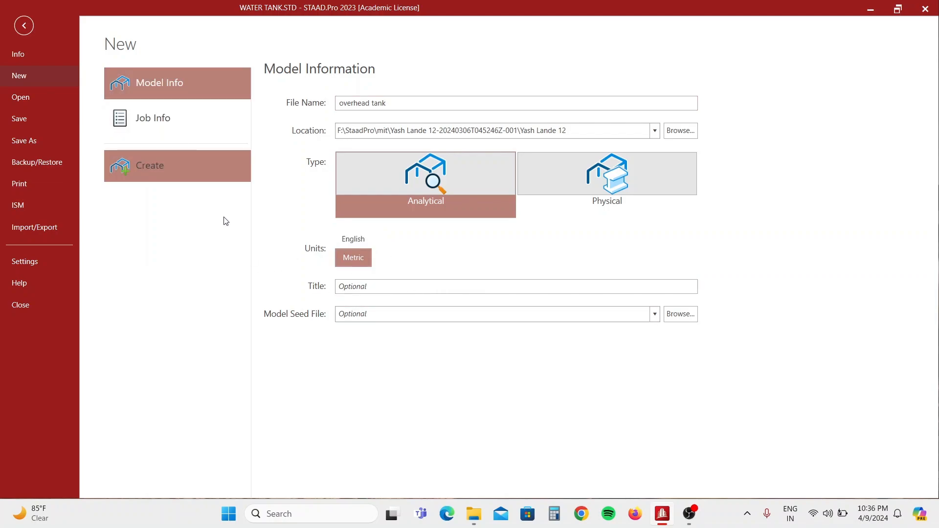
left_click(160, 168)
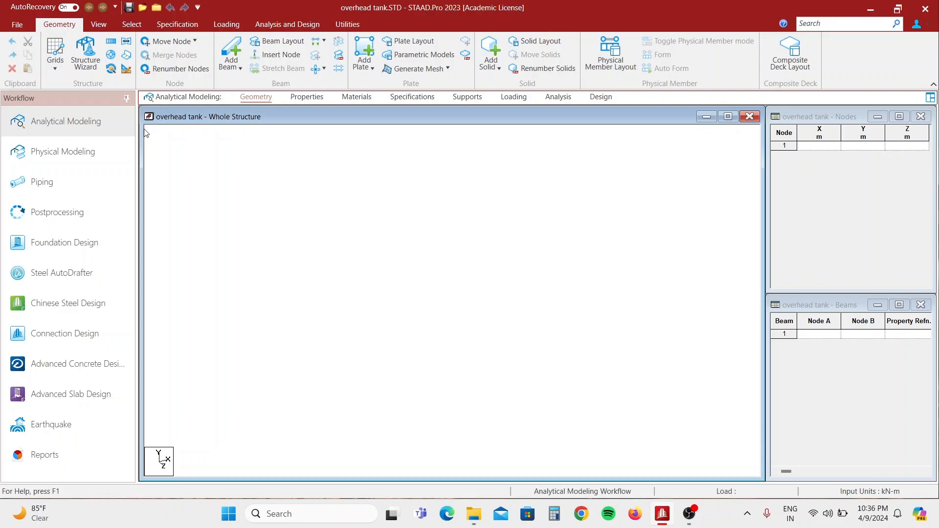
Start the Structure Wizard and set its length units to meters
left_click(83, 58)
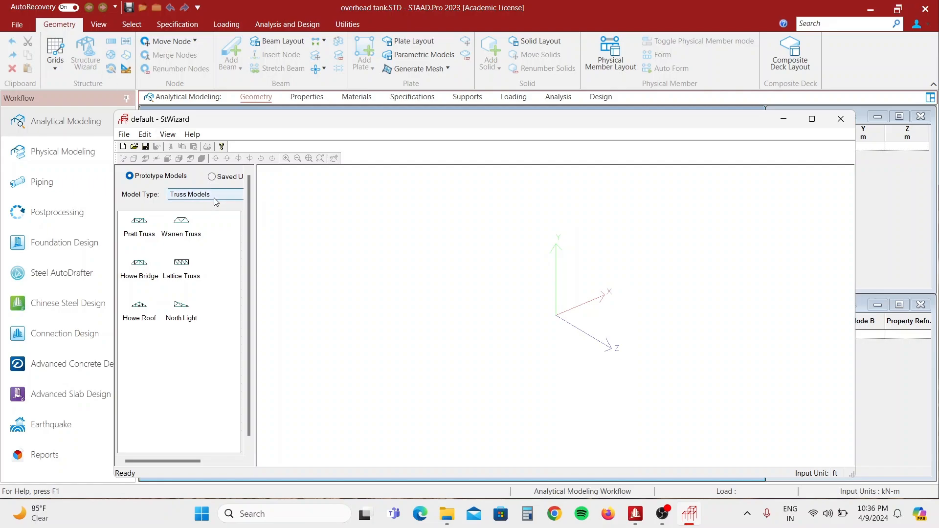
left_click(127, 135)
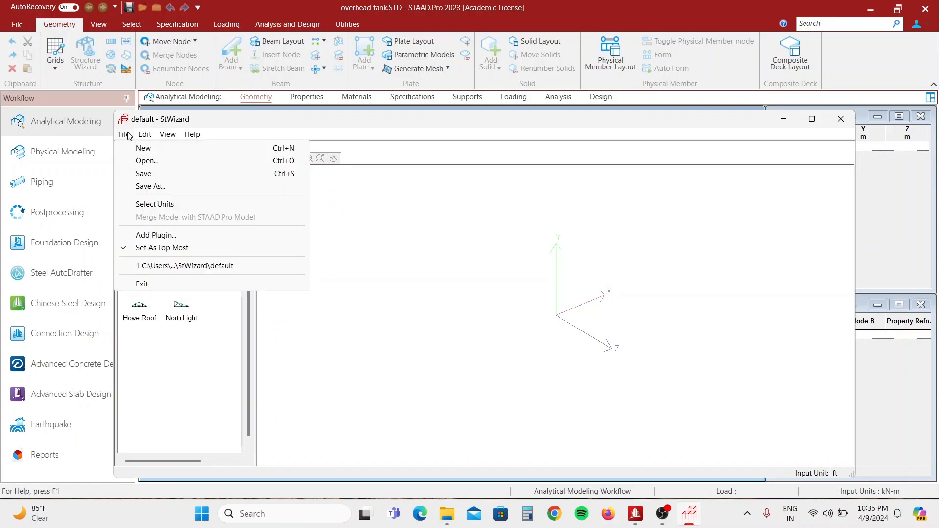
left_click(153, 204)
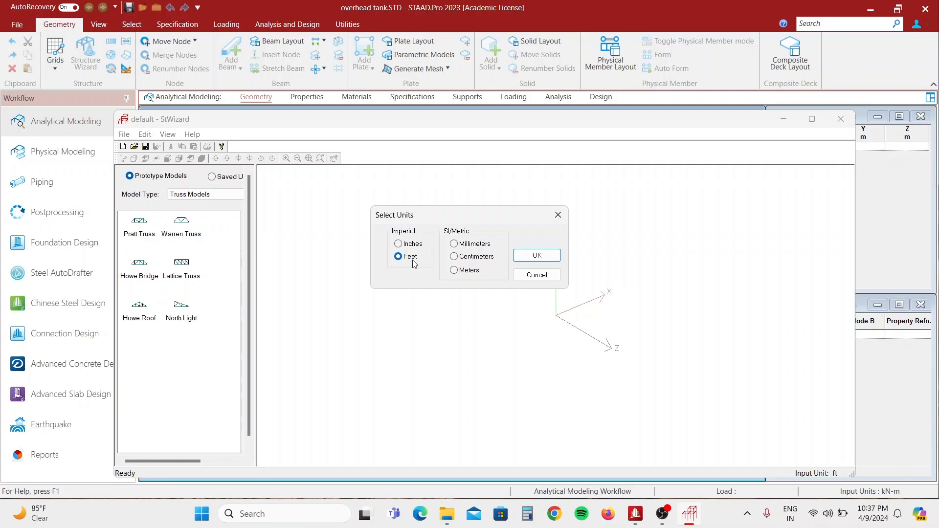
left_click(460, 270)
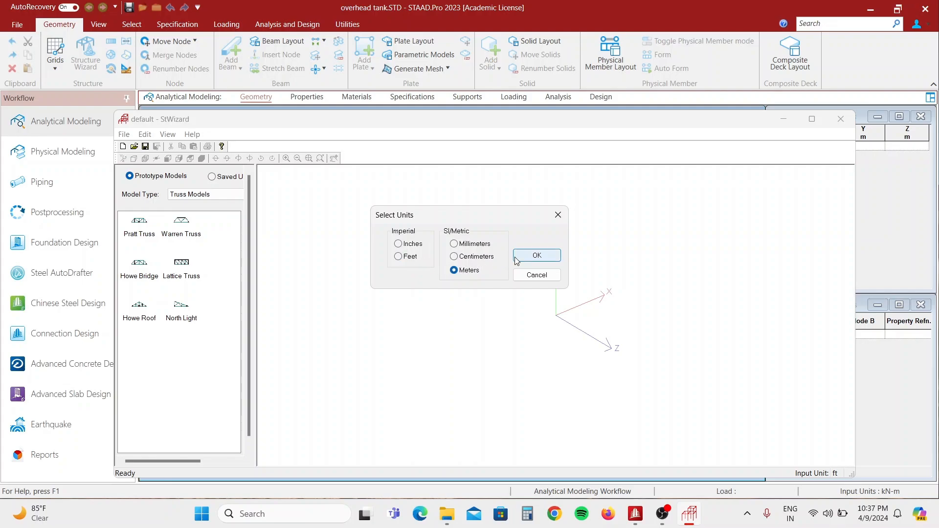
left_click(519, 258)
Generate a spherical cap from the Surface/Plate Models prototypes with a sphere diameter of 7.5 m and a base diameter of 5 m
left_click(206, 196)
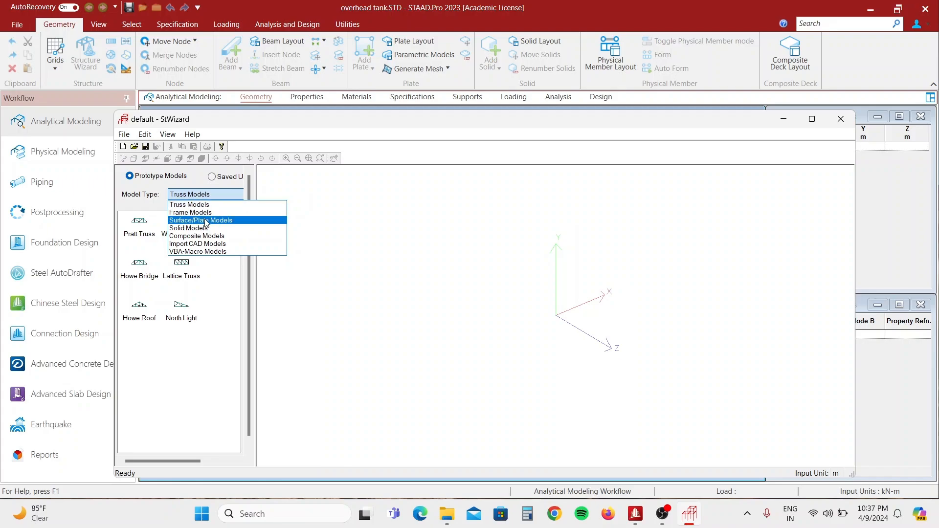
left_click(244, 220)
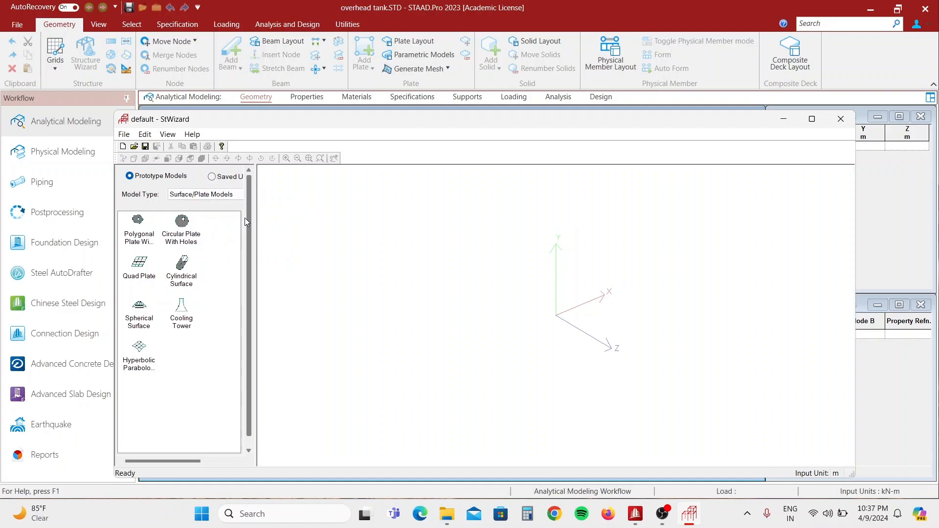
left_click(139, 312)
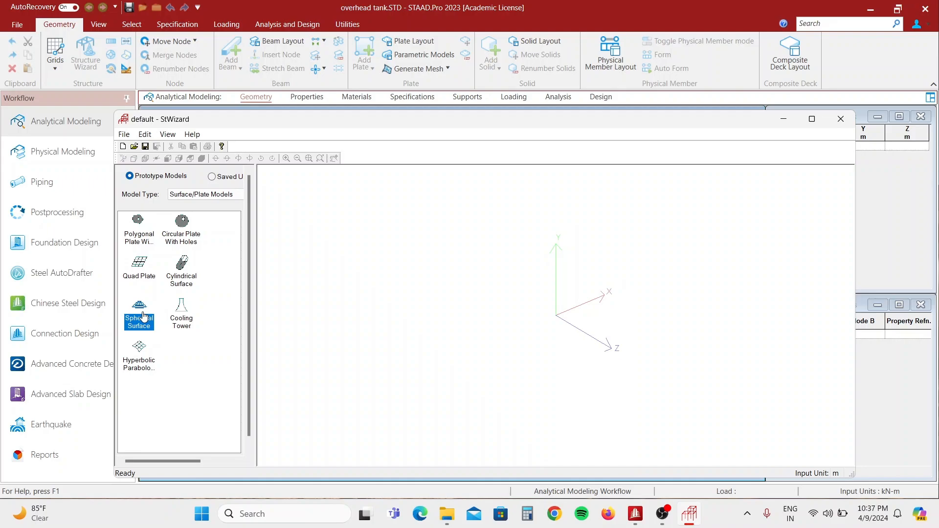
double_click(143, 316)
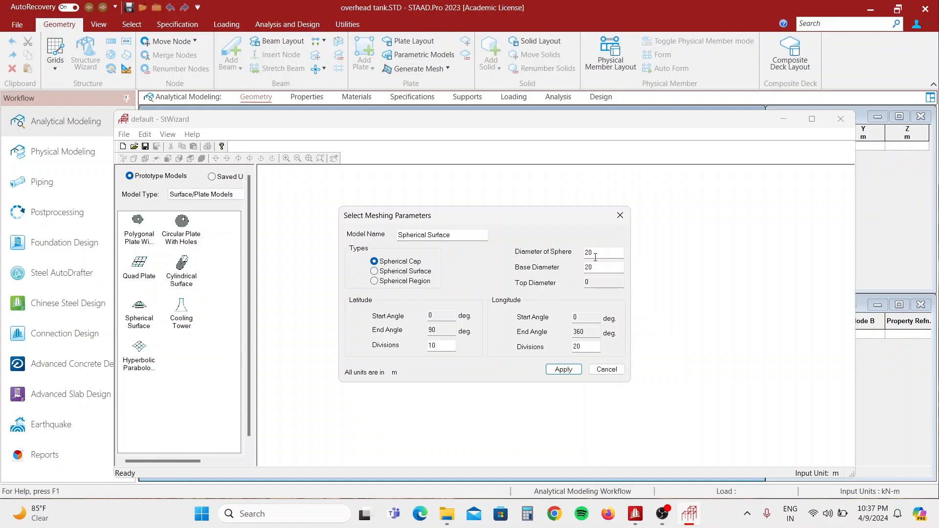
left_click_drag(604, 257, 573, 259)
type("7.5")
left_click_drag(597, 271, 564, 270)
type("5")
left_click_drag(448, 345, 417, 351)
left_click(562, 370)
left_click_drag(636, 392, 724, 304)
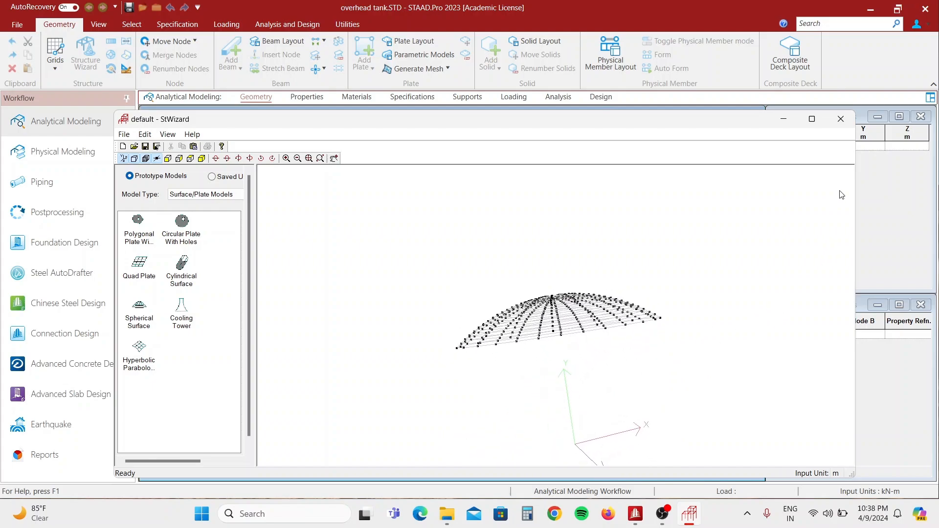
Close the wizard and merge the dome prototype into the model at offset X 0, Y 0, Z 0 m
left_click(841, 120)
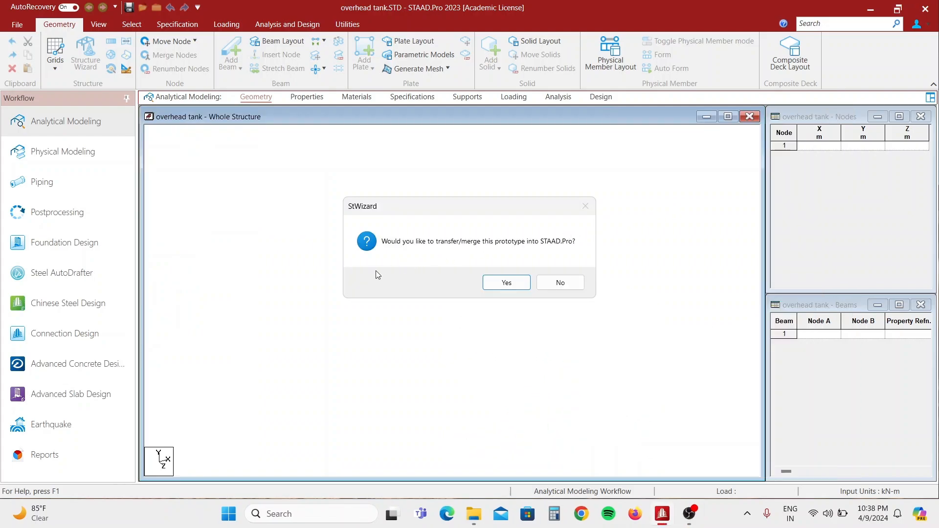
left_click(506, 282)
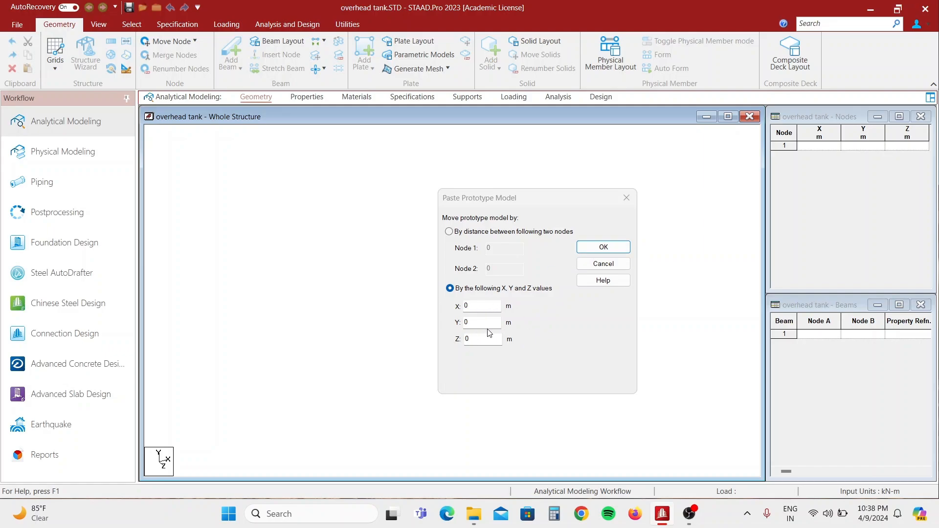
left_click(607, 249)
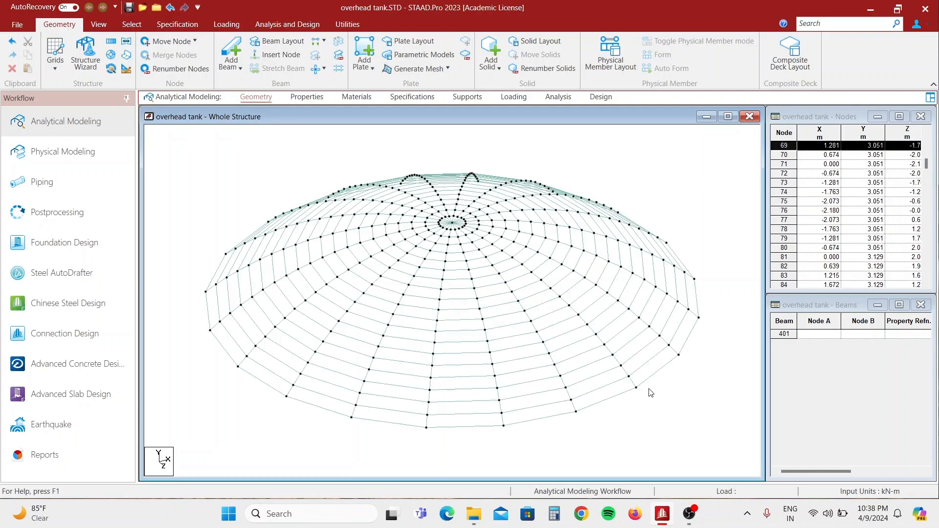
left_click(660, 410)
scroll(612, 246, "down", 3)
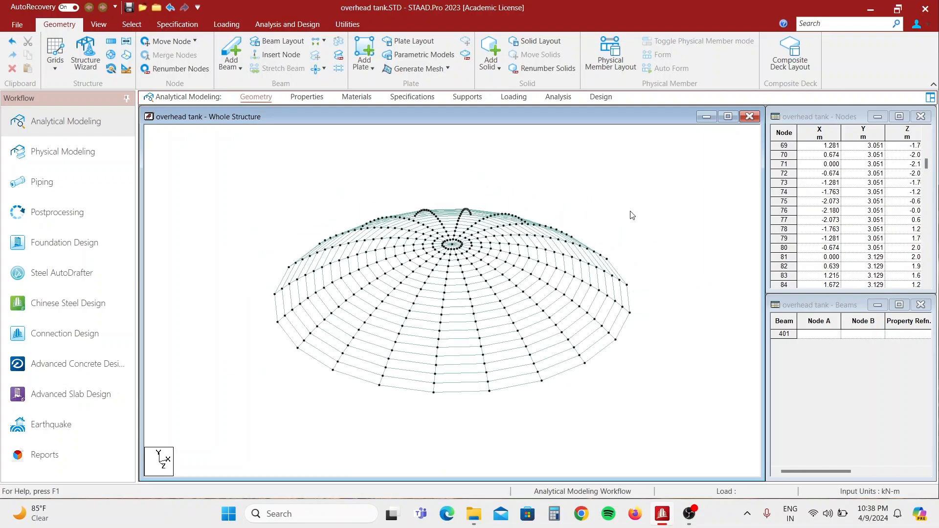
scroll(648, 319, "down", 1)
middle_click_drag(562, 407, 598, 385)
middle_click_drag(449, 396, 466, 385)
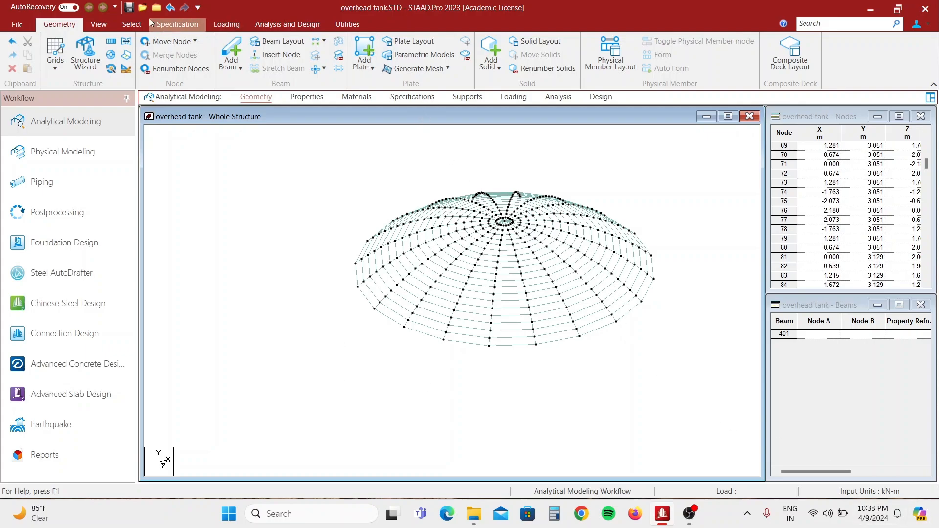
Select two adjacent nodes on the dome's front rim and paste copies of them vertically below the rim
left_click(131, 25)
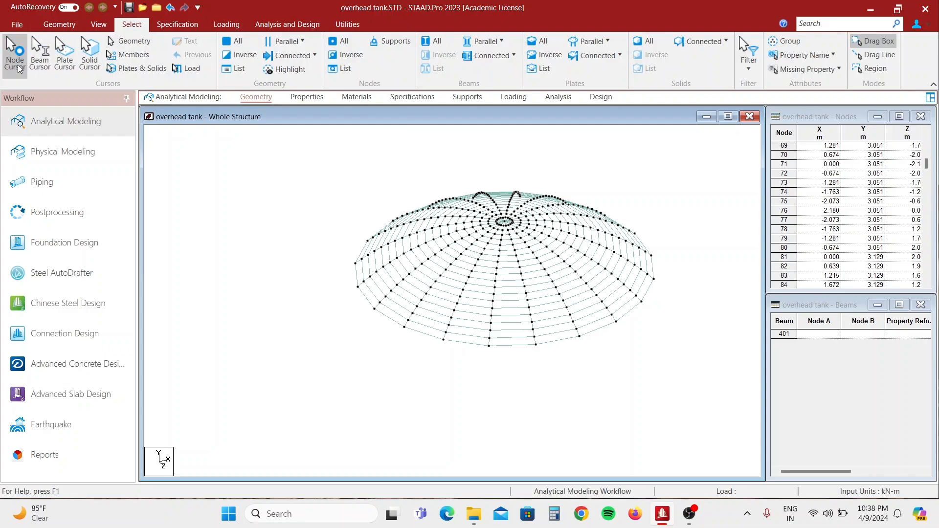
left_click(15, 51)
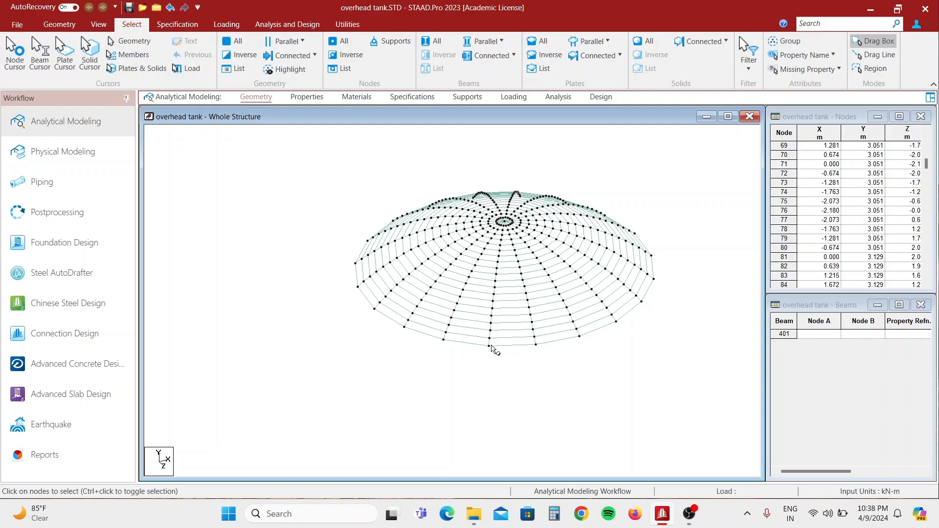
left_click(489, 346)
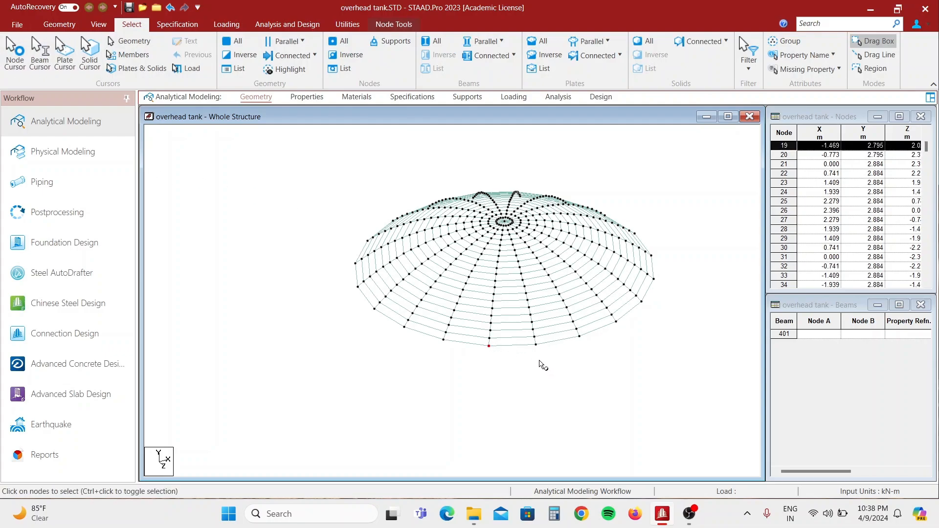
left_click(536, 345, "ctrl")
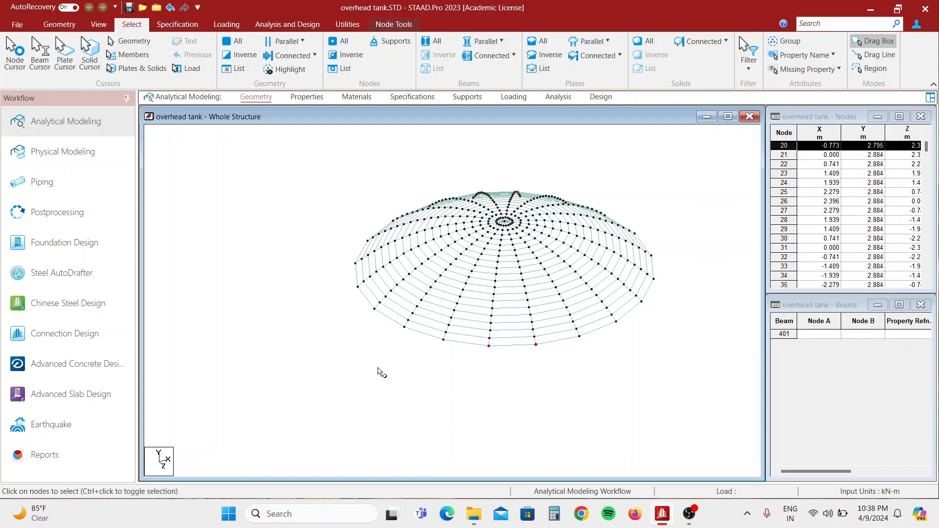
key("ctrl+v")
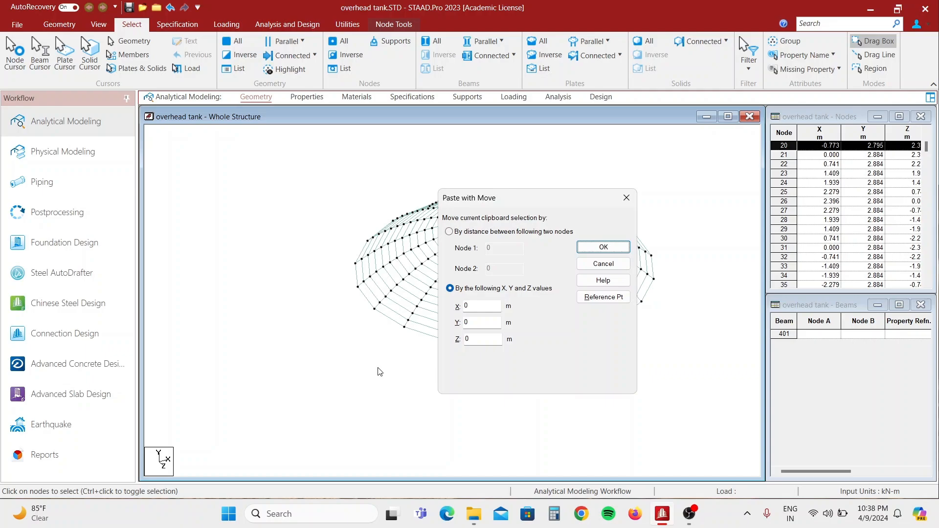
double_click(485, 320)
left_click(603, 247)
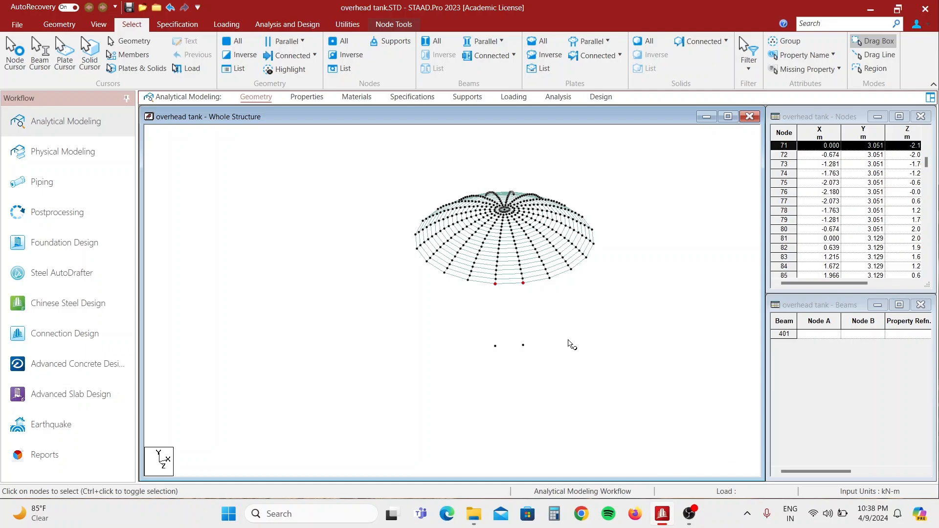
left_click(578, 347)
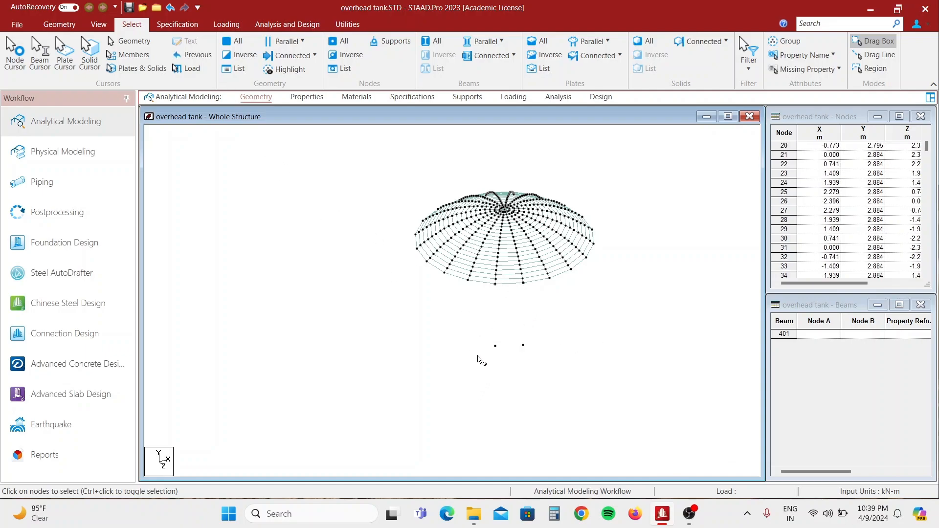
Add a four-node plate between the two adjacent front rim nodes of the dome and their copies below
left_click(59, 24)
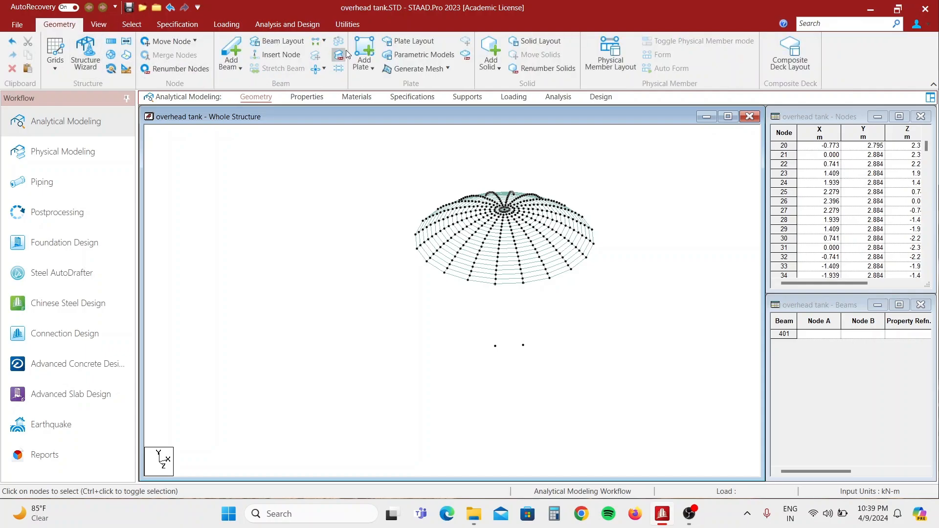
left_click(365, 52)
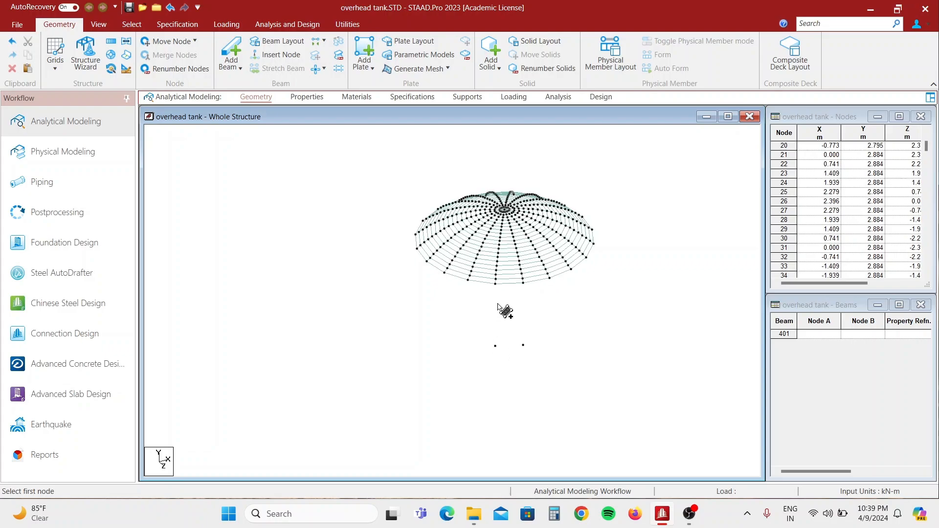
left_click(496, 284)
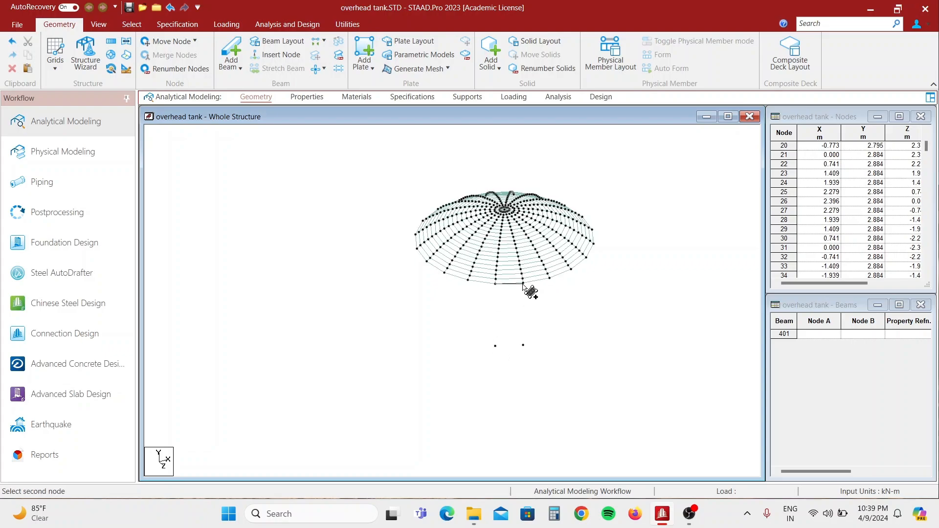
left_click(523, 283)
left_click(523, 345)
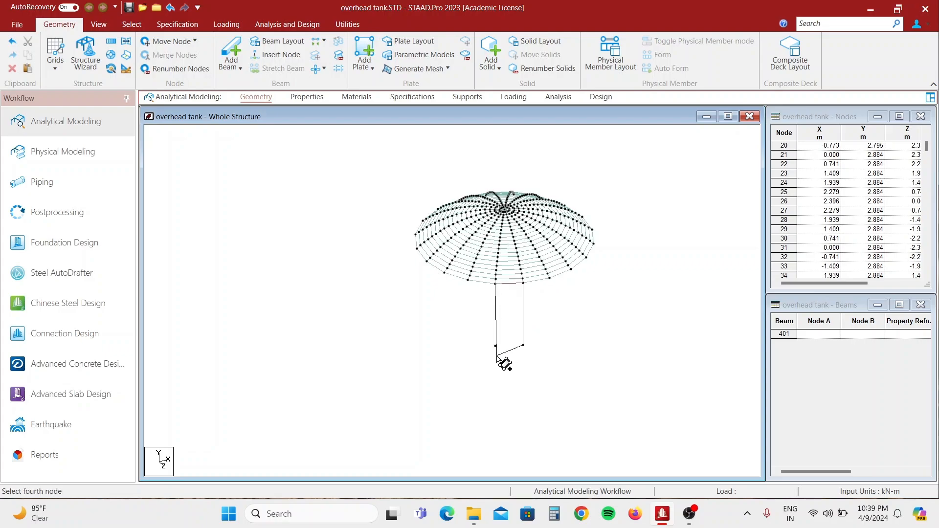
left_click(497, 347)
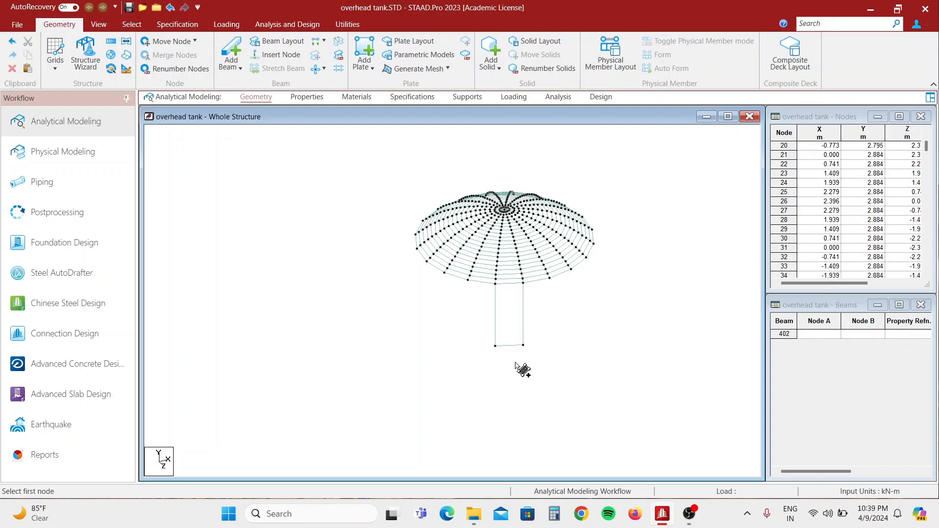
key("Escape")
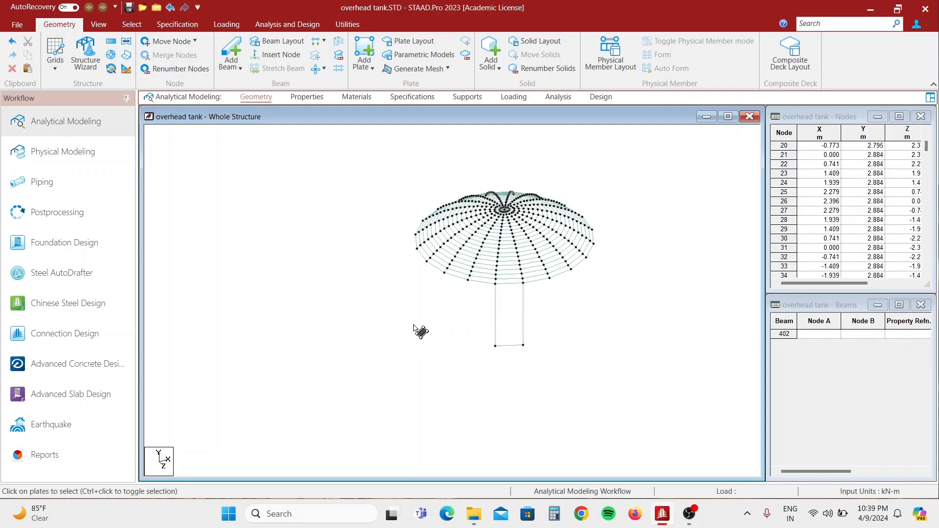
Select only the vertical wall plate and repeat it circularly about the Y axis through 360 degrees in 20 steps
left_click(131, 26)
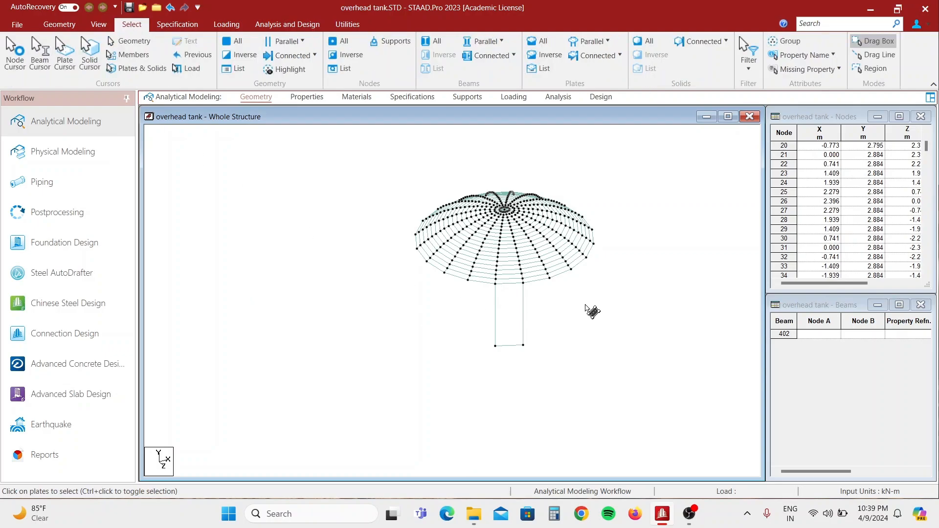
mouse_move(564, 276)
left_mouse_down()
mouse_move(434, 377)
mouse_move(443, 380)
left_mouse_up()
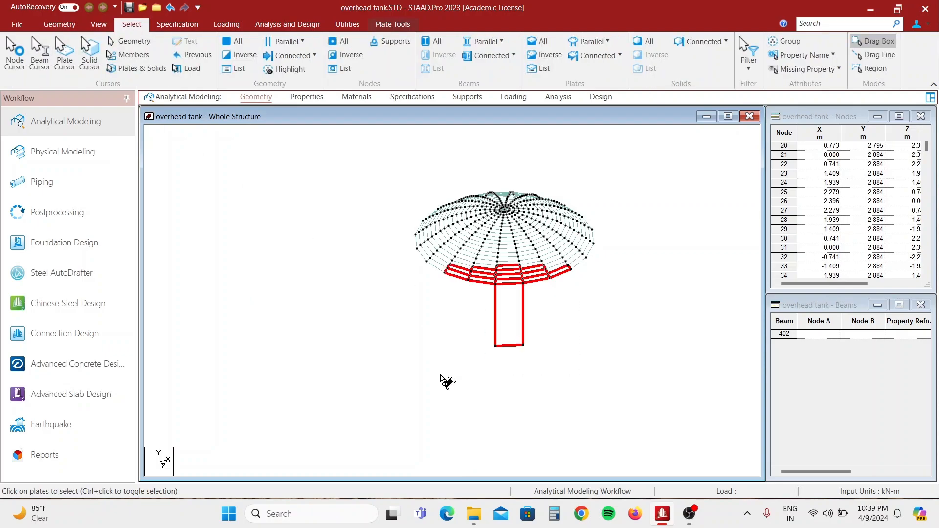
left_click(443, 380)
left_click_drag(583, 298, 428, 380)
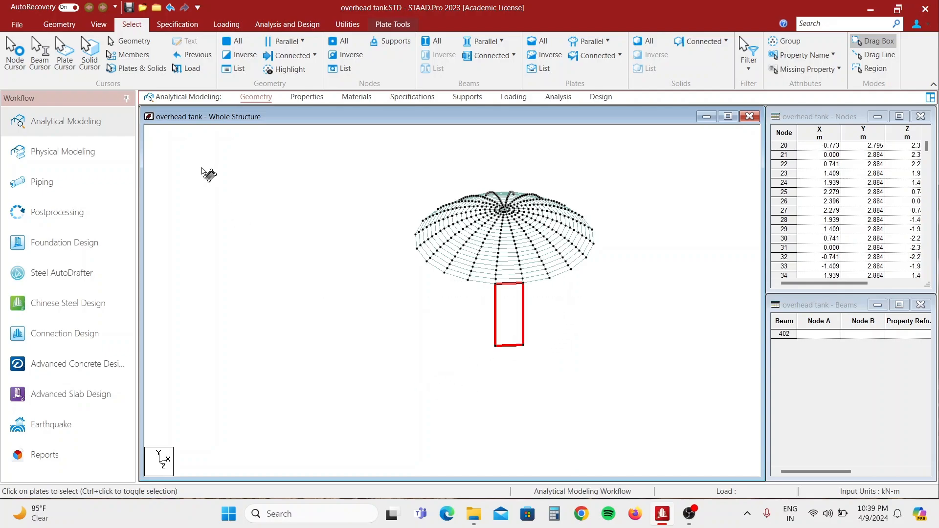
left_click(62, 25)
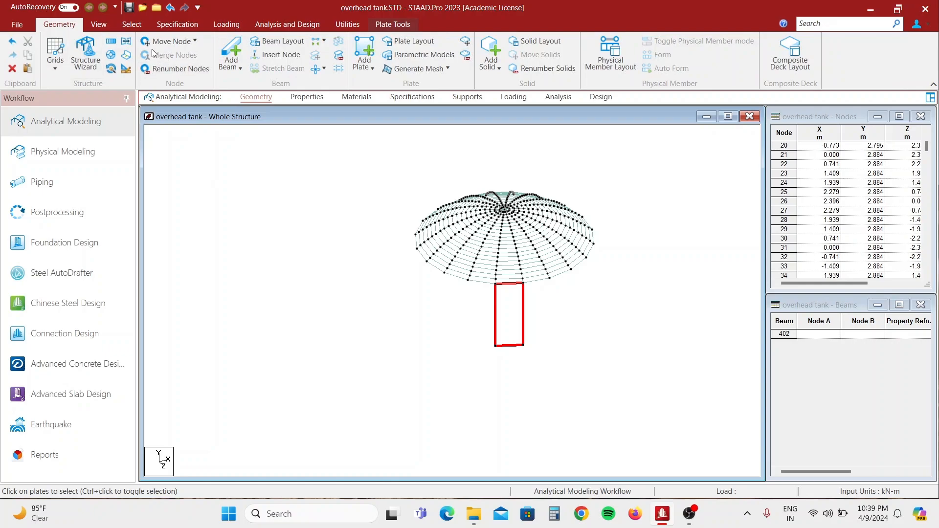
left_click(111, 55)
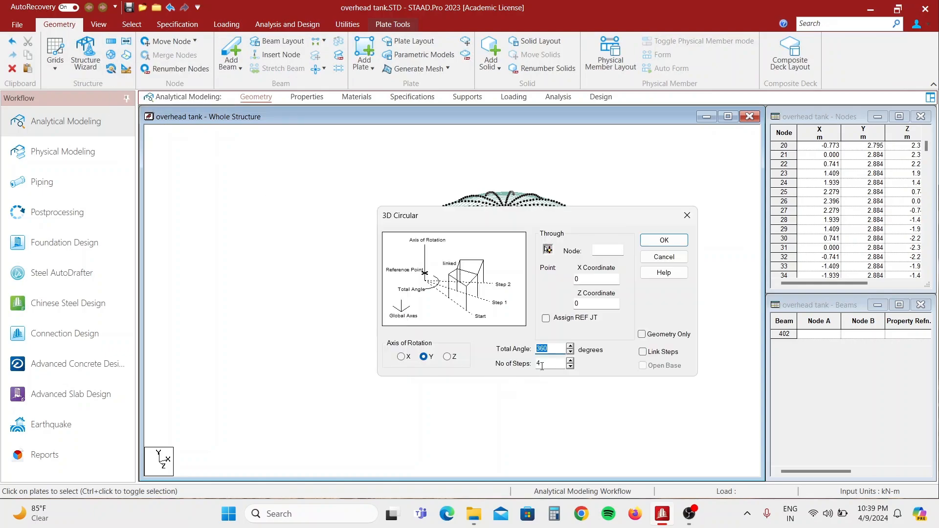
left_click_drag(553, 363, 487, 363)
type("20")
left_click(665, 241)
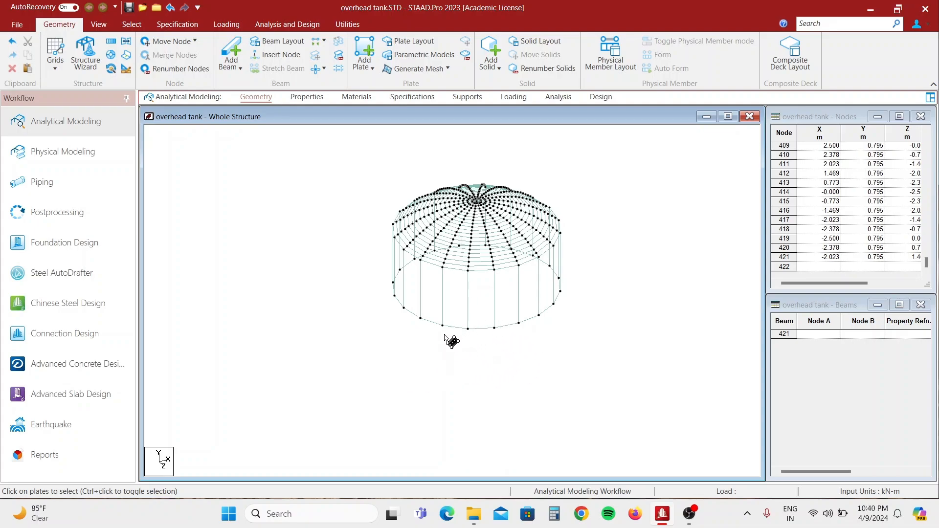
Open the Structure Wizard again and set its length units to meters
left_click(88, 61)
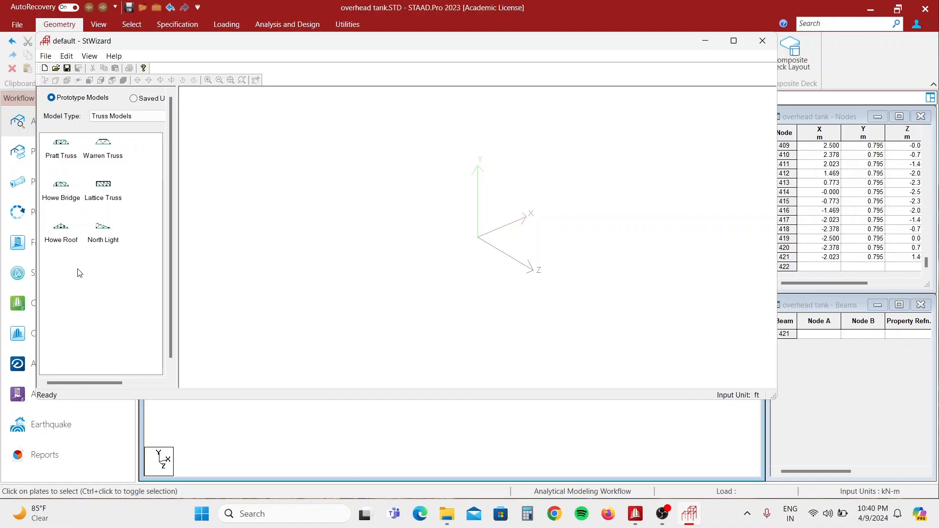
left_click(46, 58)
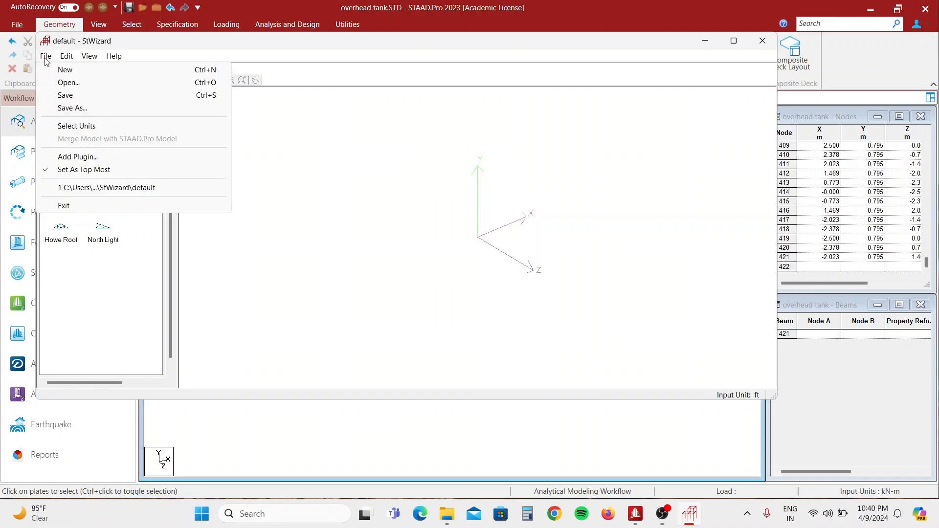
left_click(85, 127)
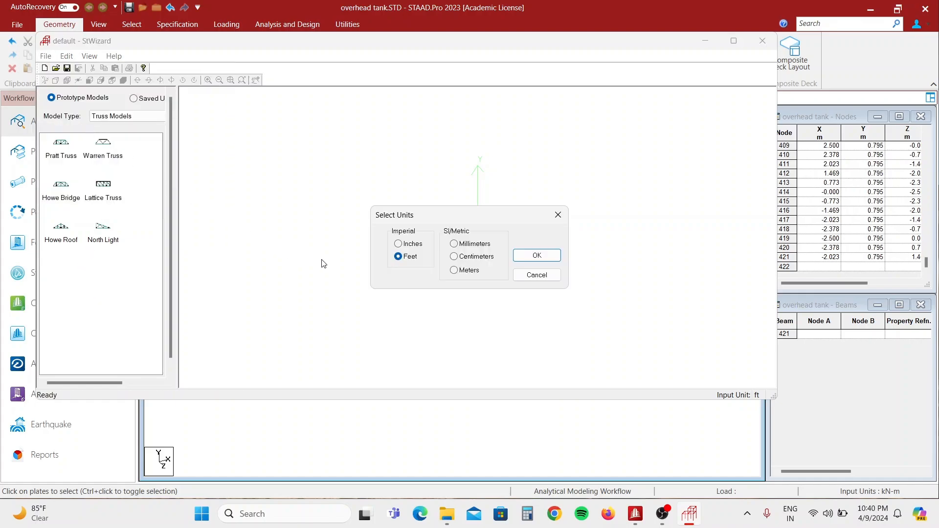
left_click(454, 271)
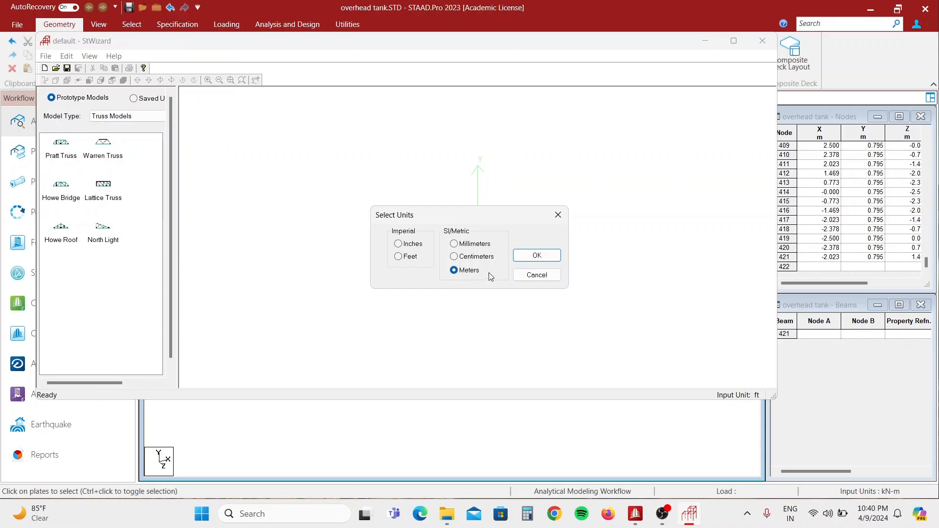
left_click(524, 257)
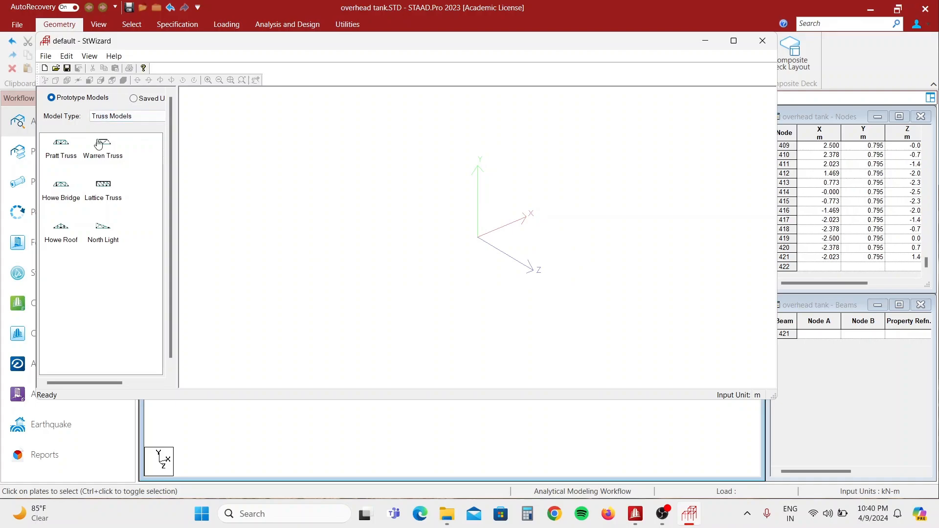
Generate a Circular Beam from the Frame Models with a 2 m radius, 360-degree angle and 20 bays along the periphery
left_click(129, 119)
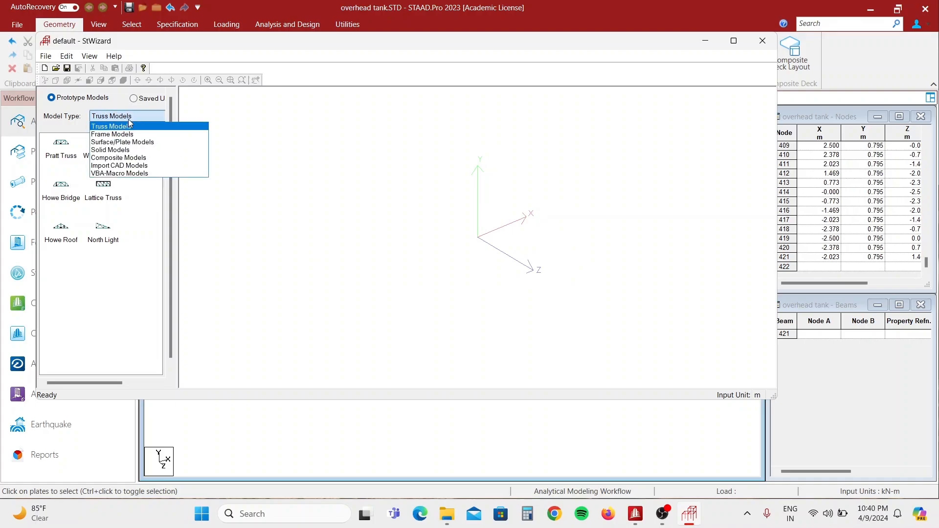
left_click(130, 135)
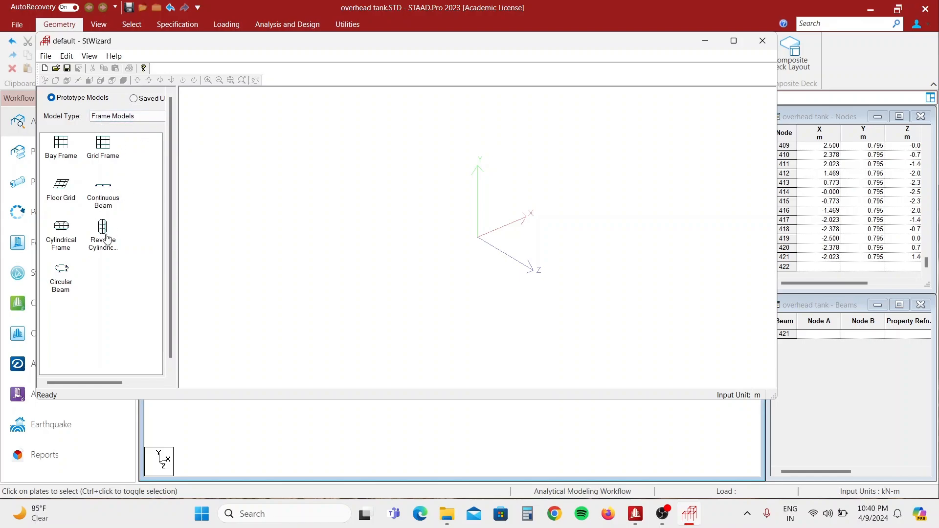
left_click(66, 285)
double_click(68, 283)
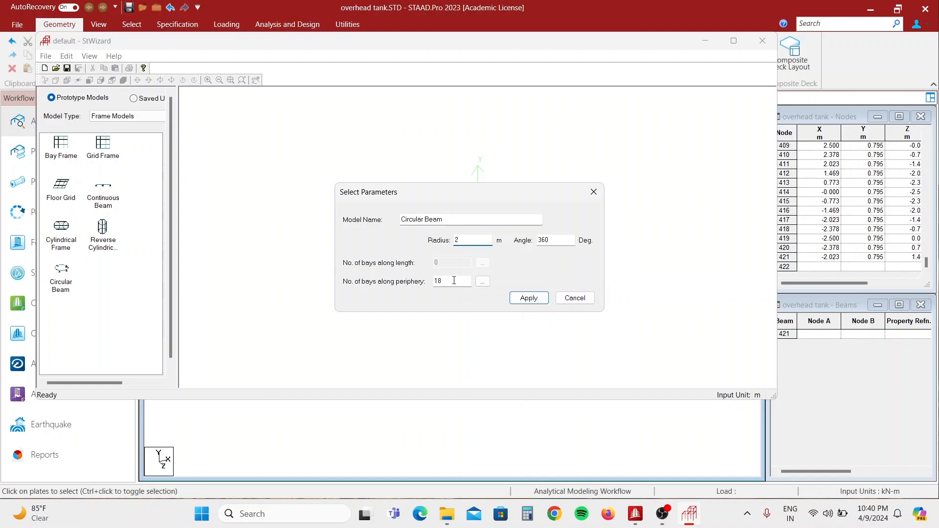
double_click(454, 281)
type("20")
left_click(523, 299)
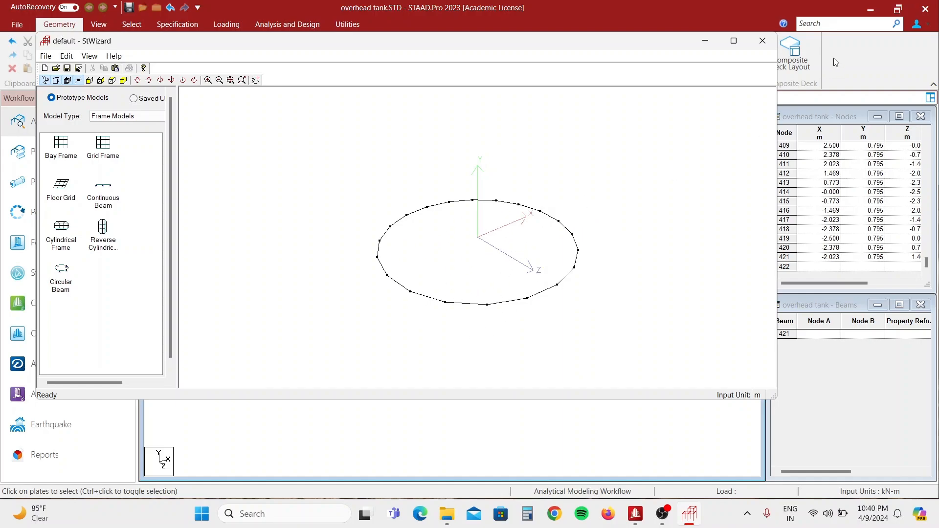
Close the wizard and merge the circular beam into the model, offset along Y so it sits below the tank wall
left_click(764, 43)
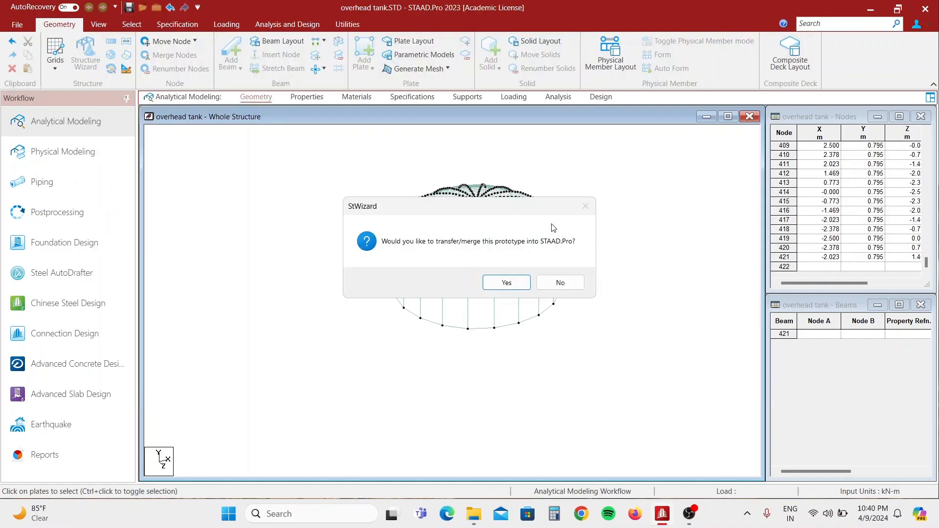
left_click(507, 280)
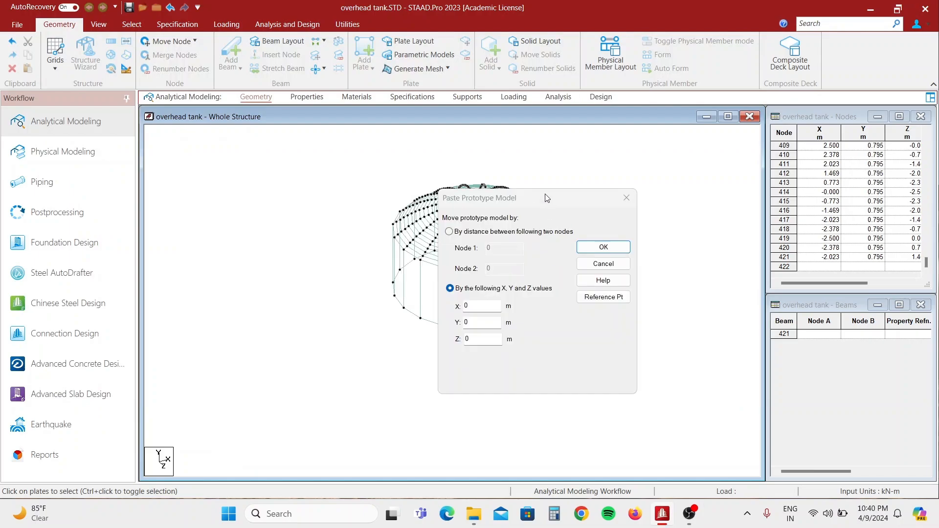
left_click_drag(546, 198, 680, 165)
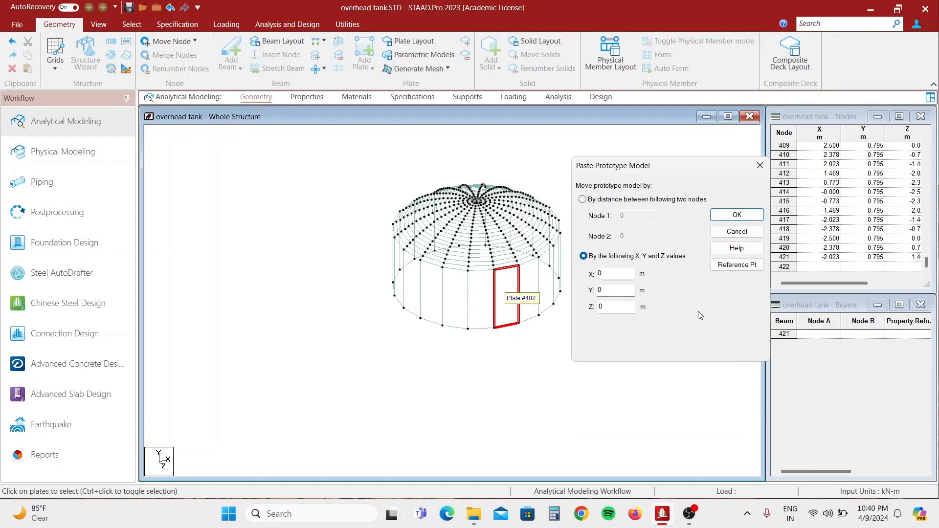
double_click(620, 291)
left_click(737, 215)
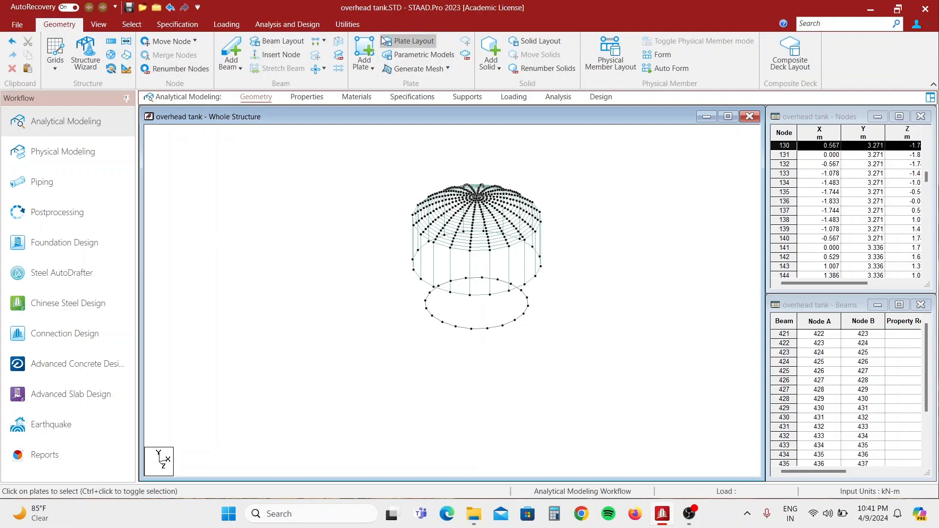
Add a sloping four-node plate between two adjacent front nodes on the wall's lower edge and the matching circular beam nodes
left_click(365, 50)
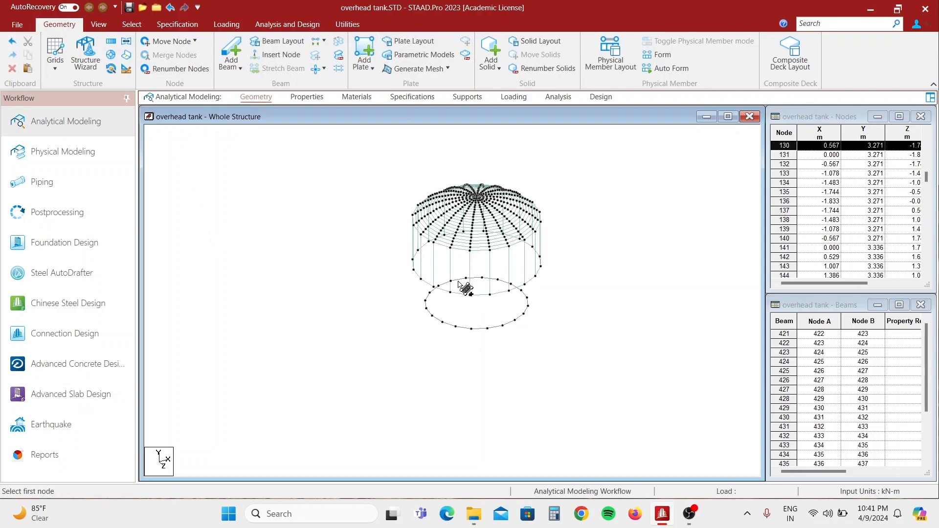
left_click(470, 295)
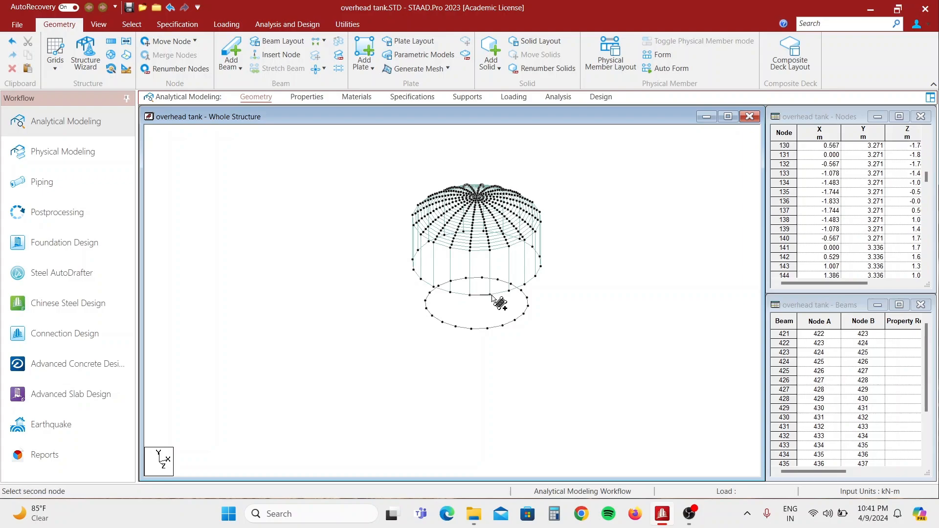
left_click(489, 295)
left_click(488, 329)
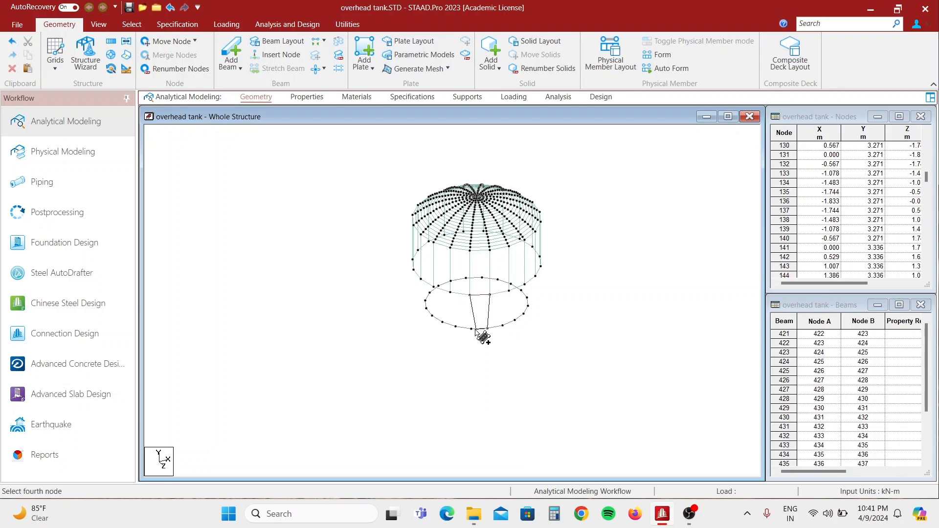
left_click(472, 329)
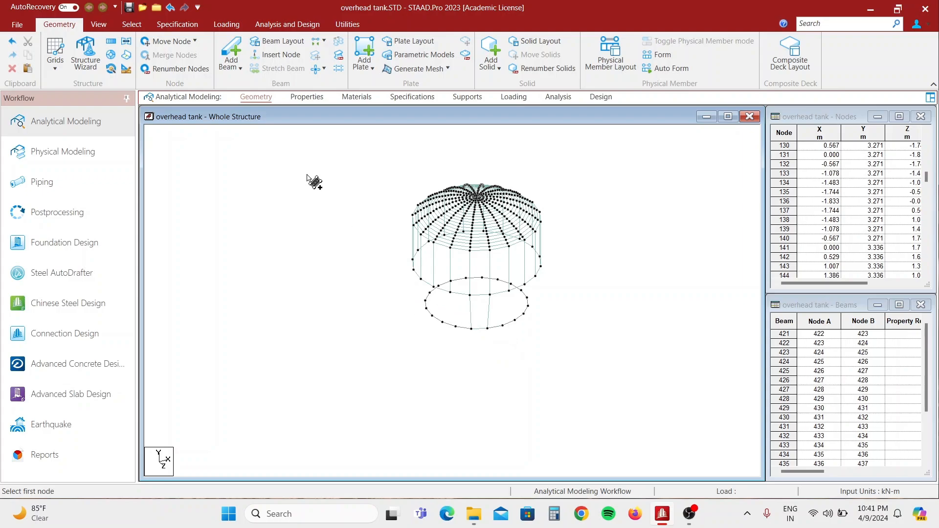
Select the sloping plate and repeat it circularly about the Y axis through 360 degrees in 20 steps
left_click(133, 25)
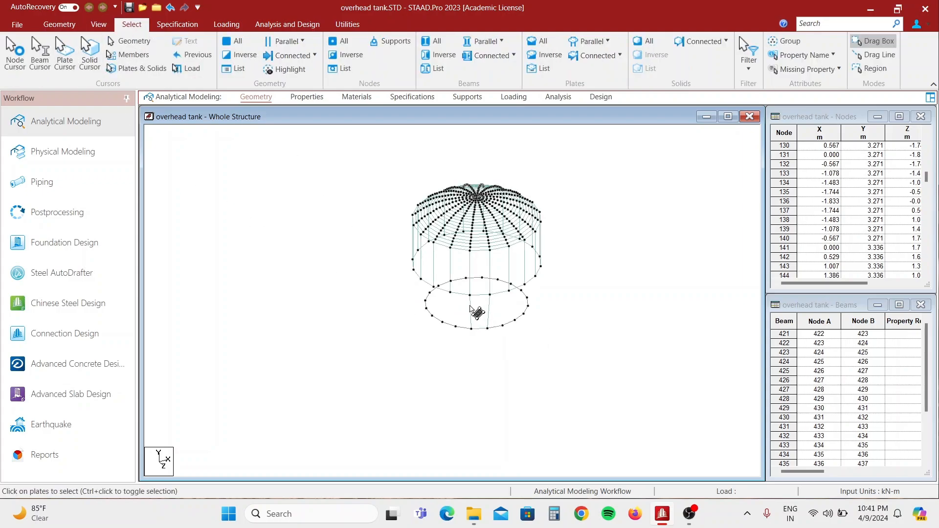
left_click(482, 323)
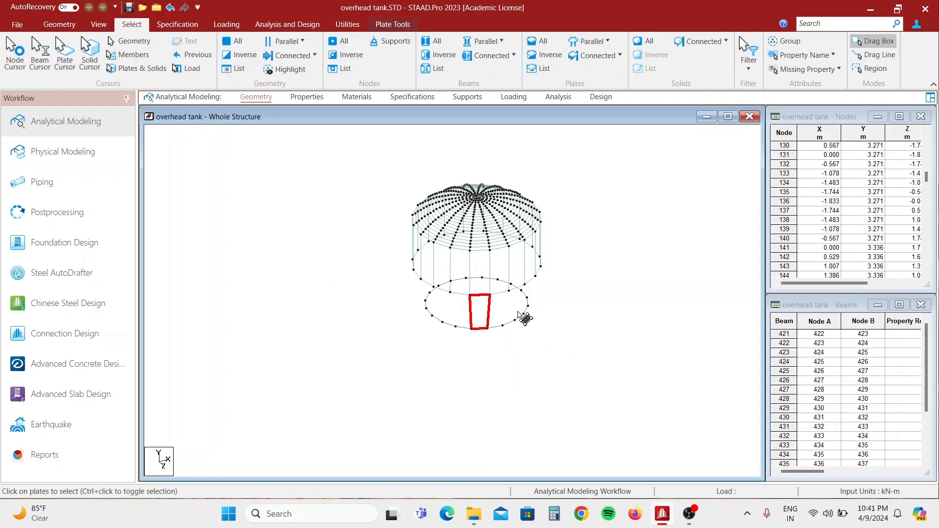
left_click(64, 23)
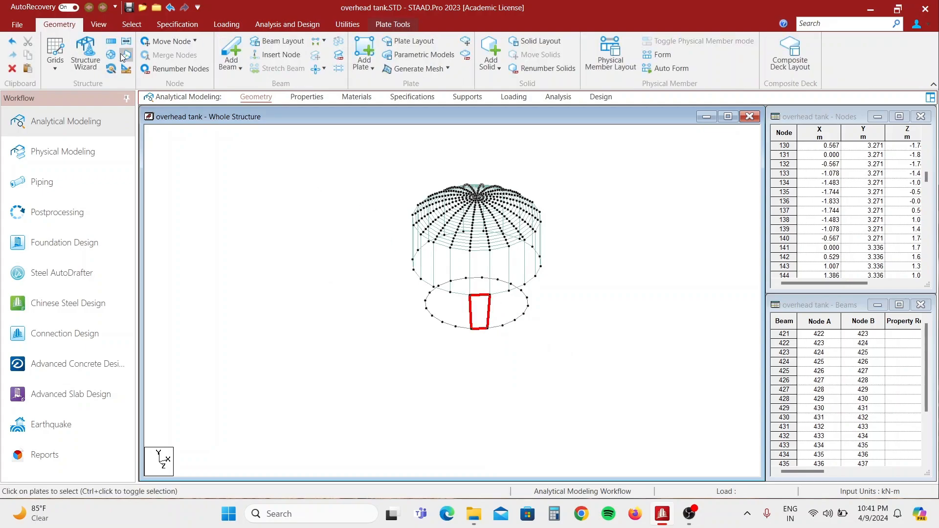
left_click(111, 58)
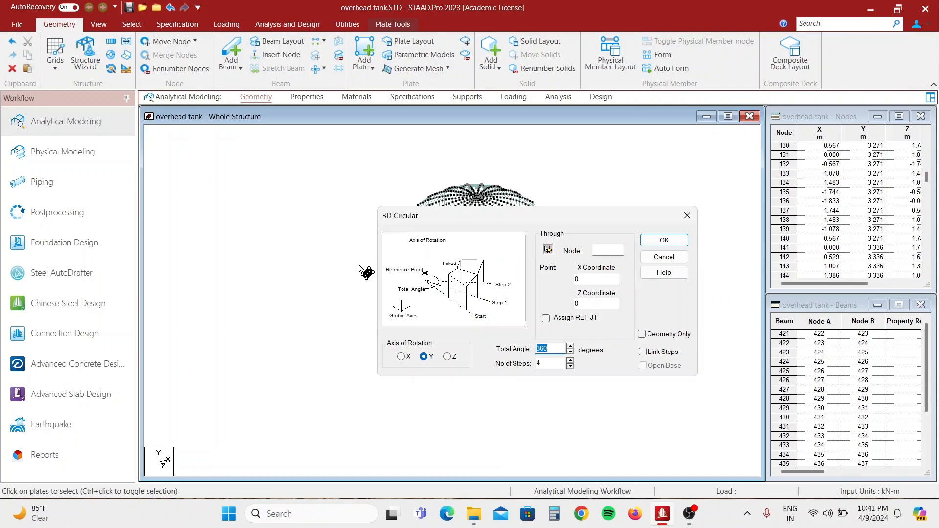
left_click(553, 362)
key("BackSpace")
type("20")
left_click(664, 240)
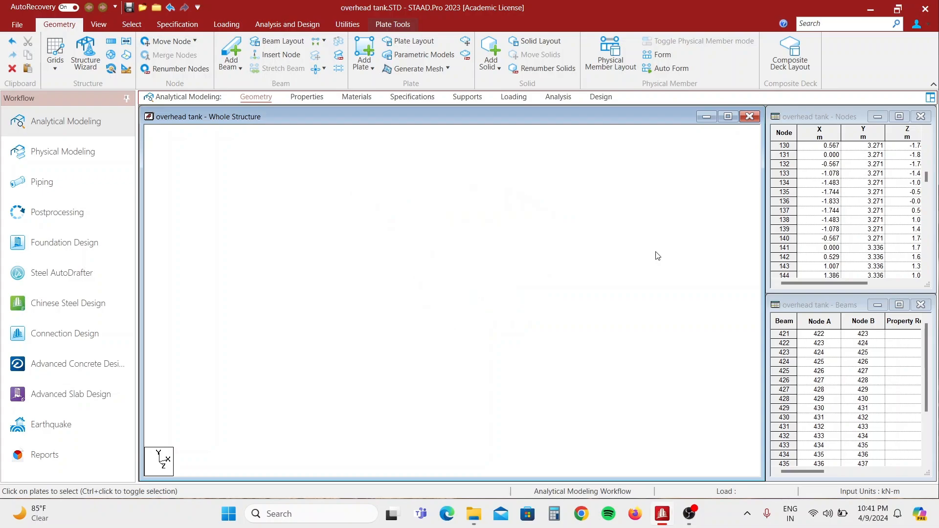
left_click(620, 344)
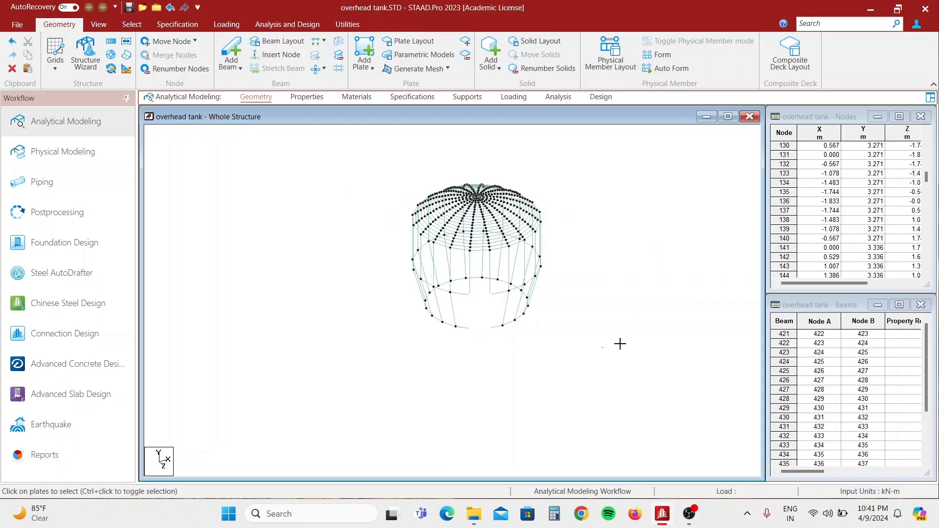
Add a beam across the bottom circular beam, joining its diametrically opposite back and front nodes
left_click_drag(634, 160, 323, 406)
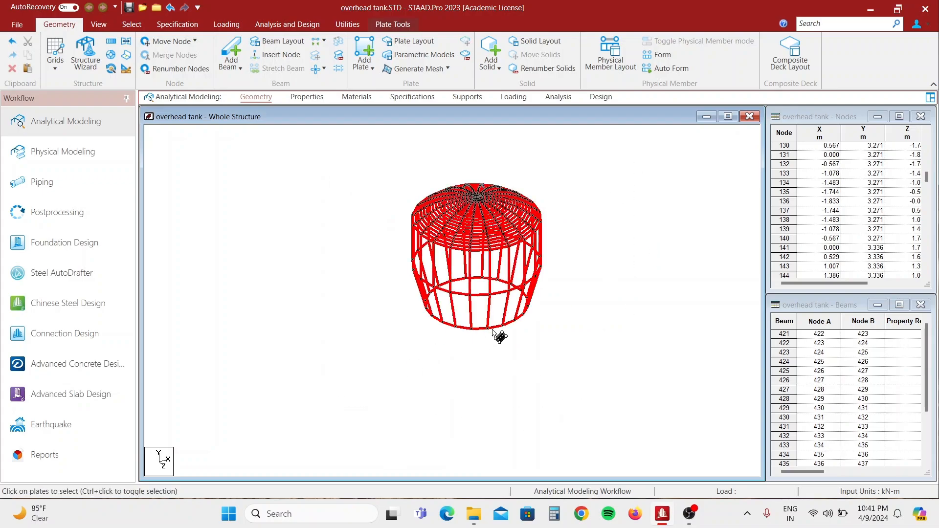
left_click(588, 342)
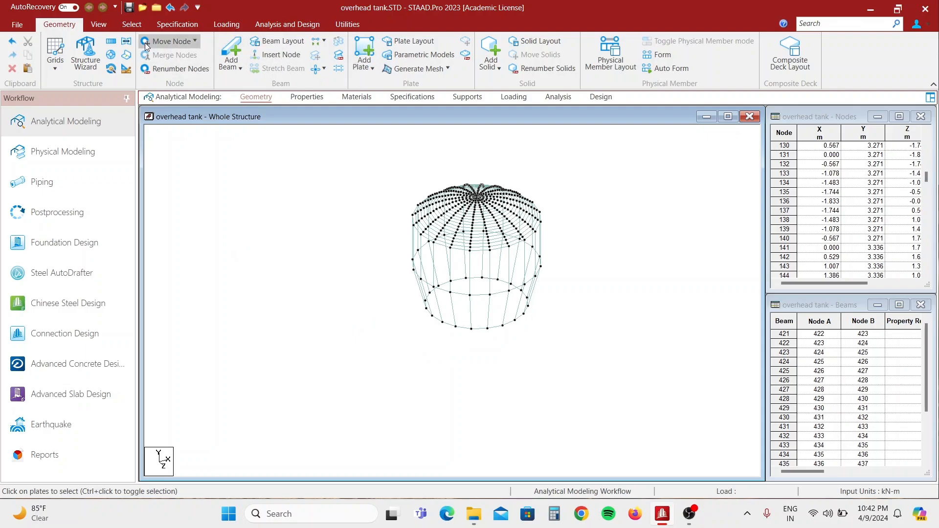
left_click(232, 50)
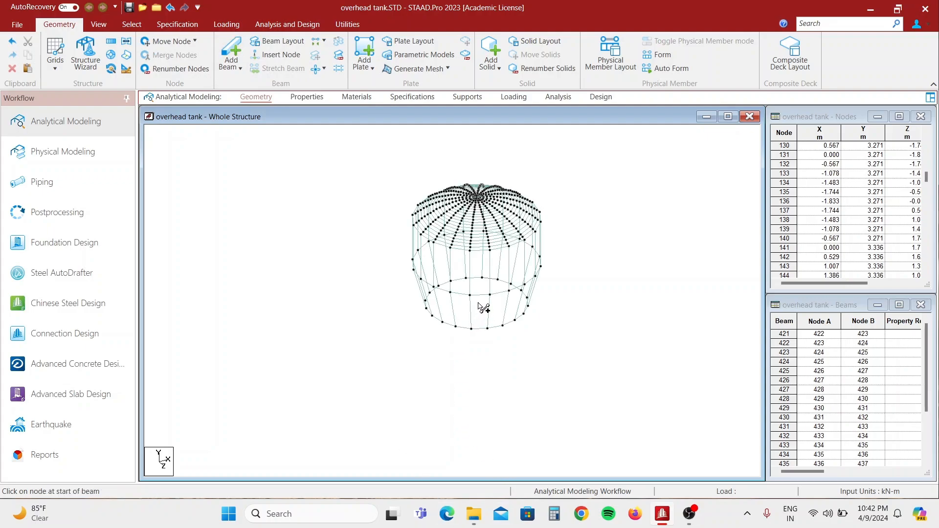
left_click(375, 71)
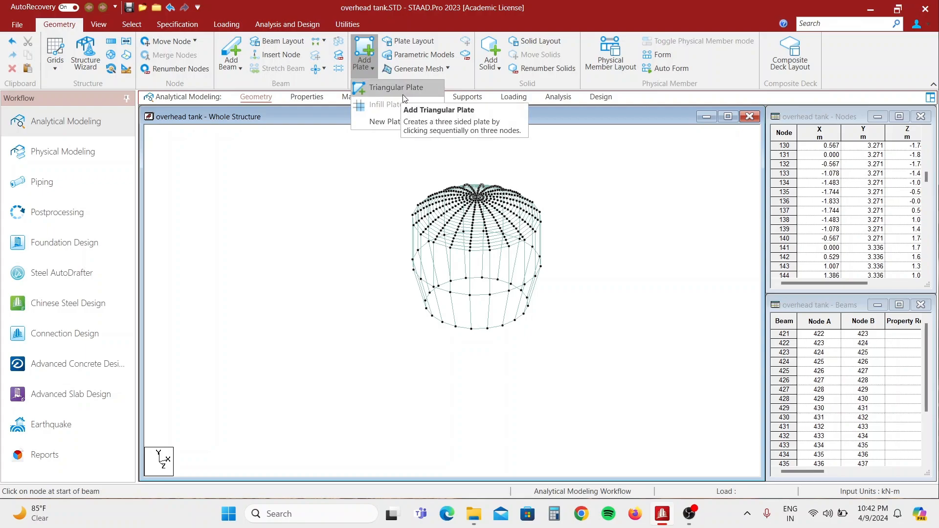
key("Escape")
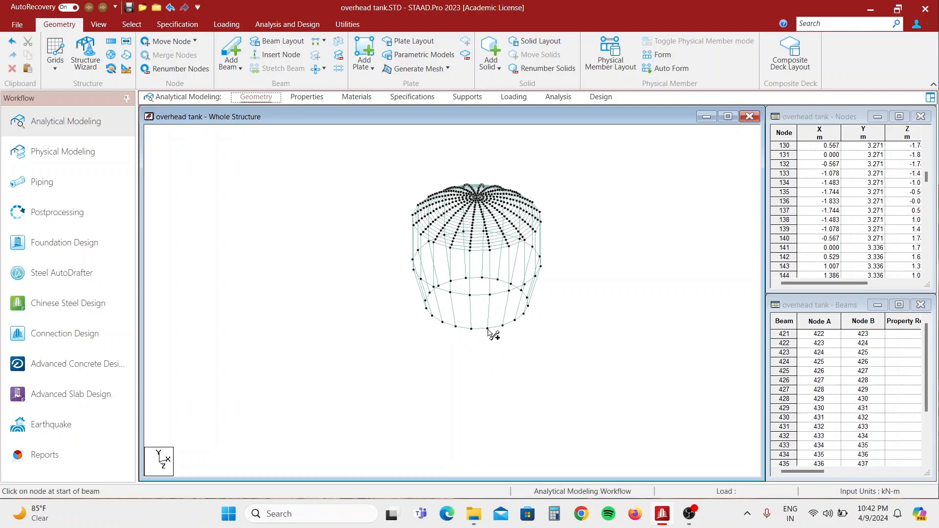
left_click_drag(482, 278, 472, 329)
Insert a mid-point node into the beam spanning the bottom ring's diameter
left_click(477, 306)
right_click(476, 306)
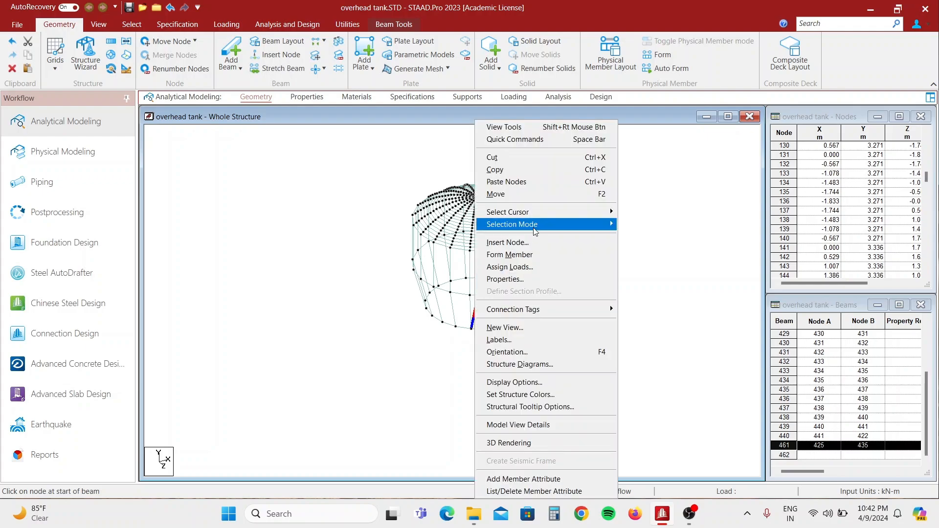
left_click(535, 242)
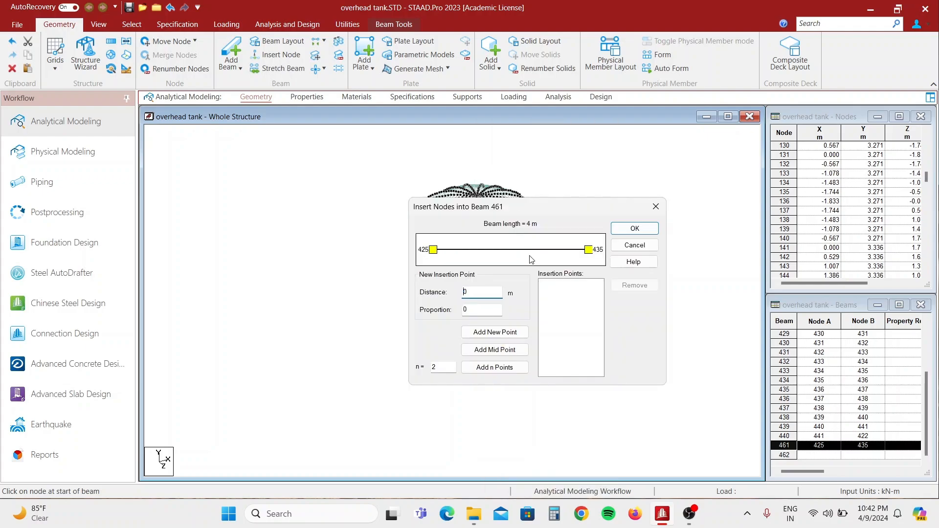
left_click(496, 353)
left_click(635, 229)
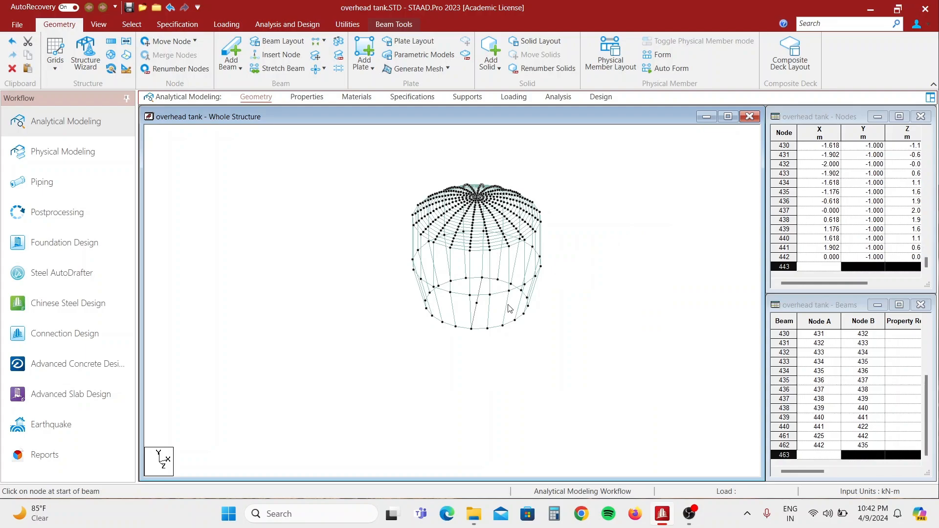
Delete both halves of the beam across the ring while keeping the centre node
left_click(477, 315)
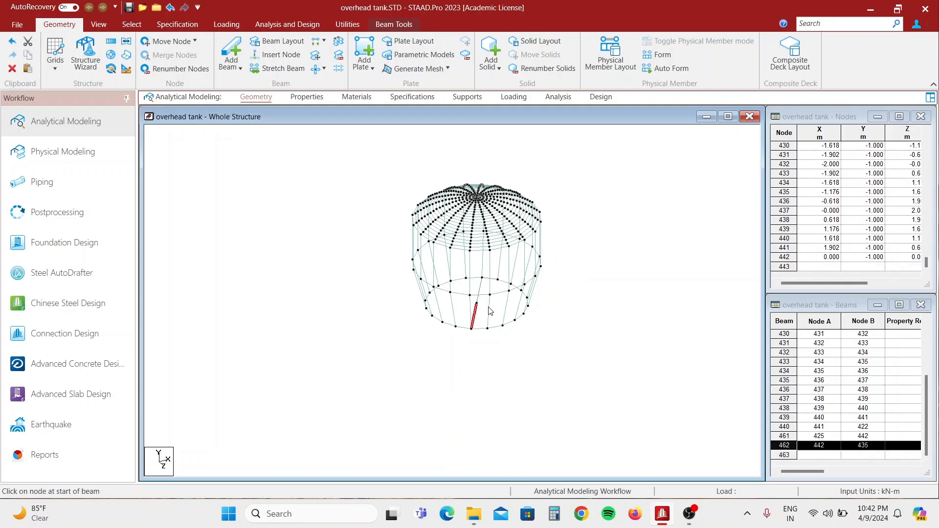
left_click(481, 288, "ctrl")
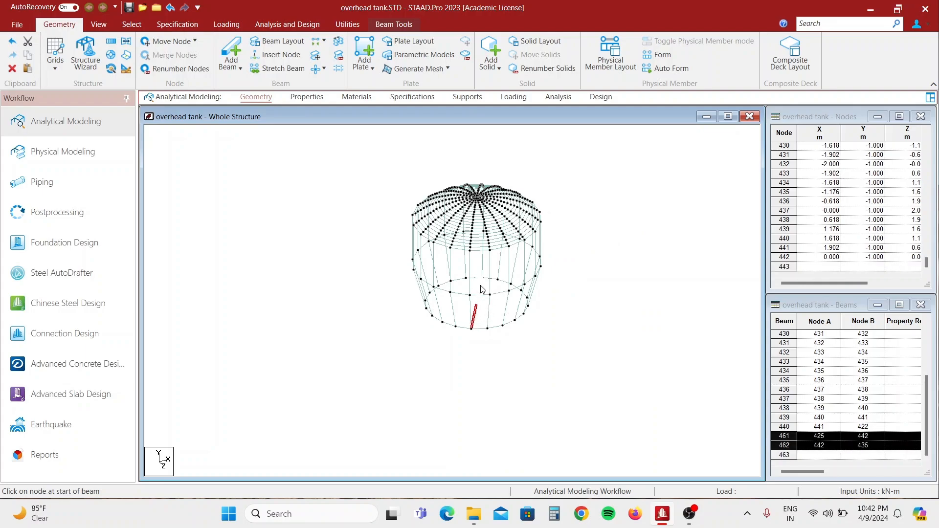
key("Delete")
left_click(506, 283)
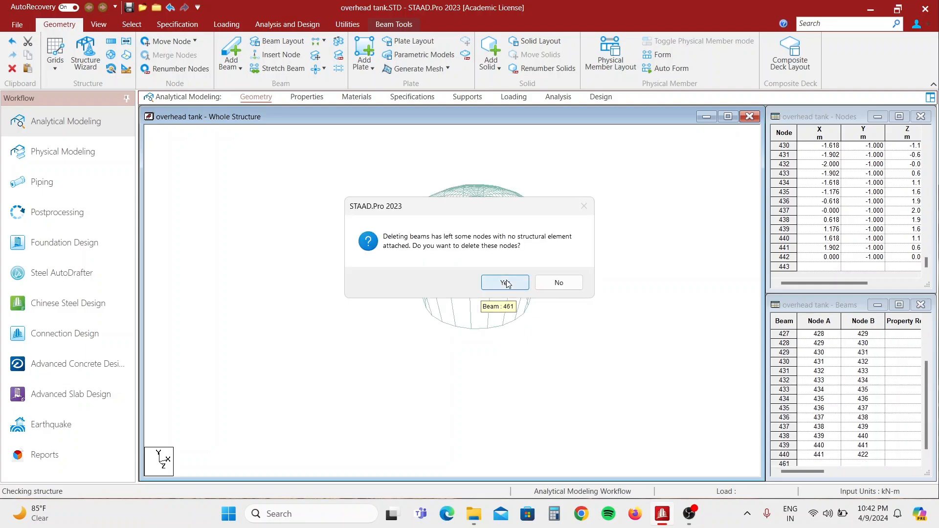
left_click(558, 282)
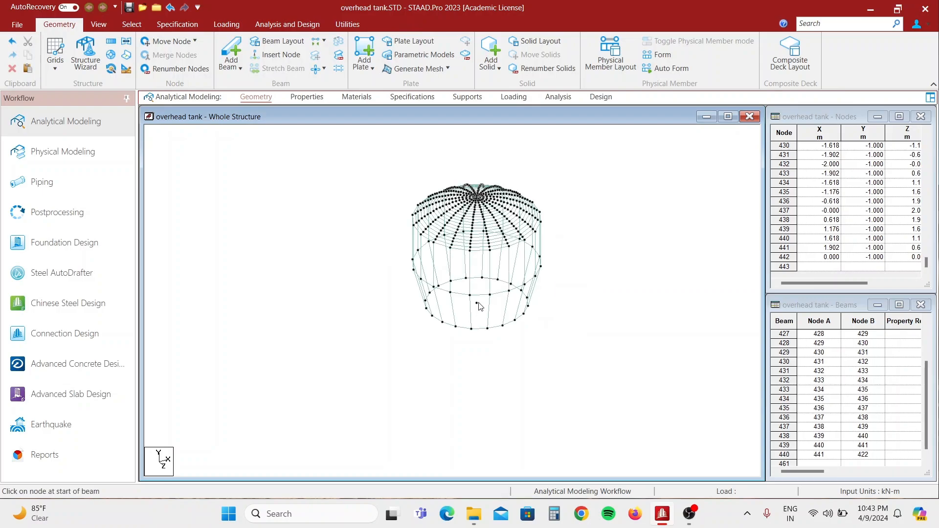
Add a triangular plate between the ring's centre node and two adjacent front nodes of the bottom circular beam
left_click(366, 66)
left_click(400, 88)
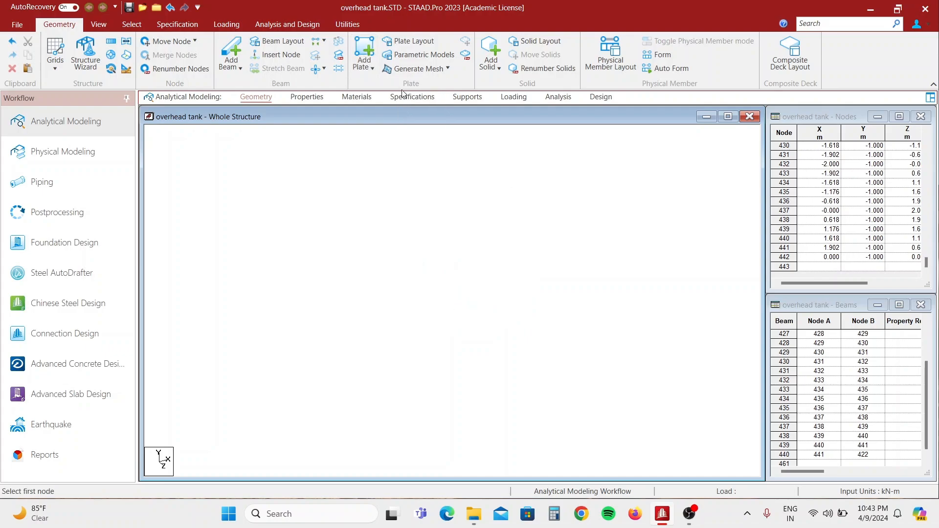
left_click(477, 304)
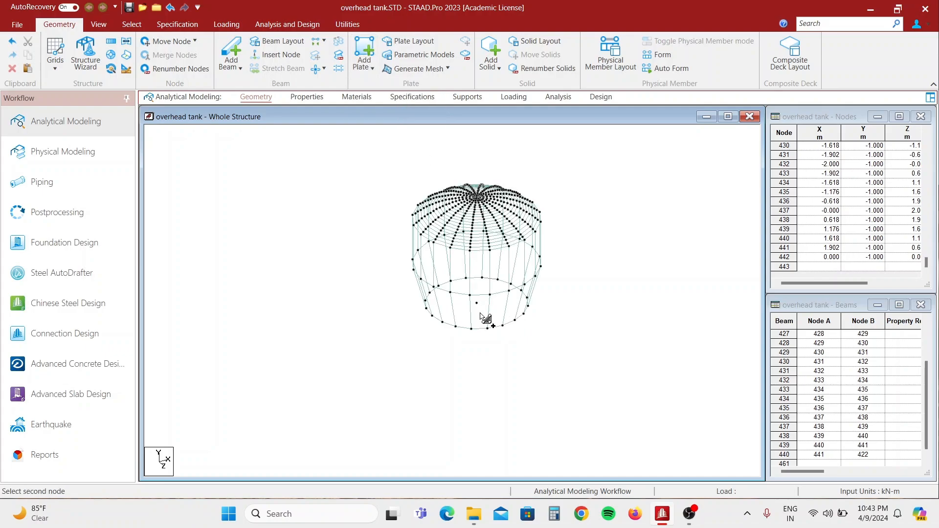
left_click(472, 328)
left_click(488, 328)
Select the triangular bottom plate and repeat it circularly about the Y axis through 360 degrees in 20 steps
left_click(132, 24)
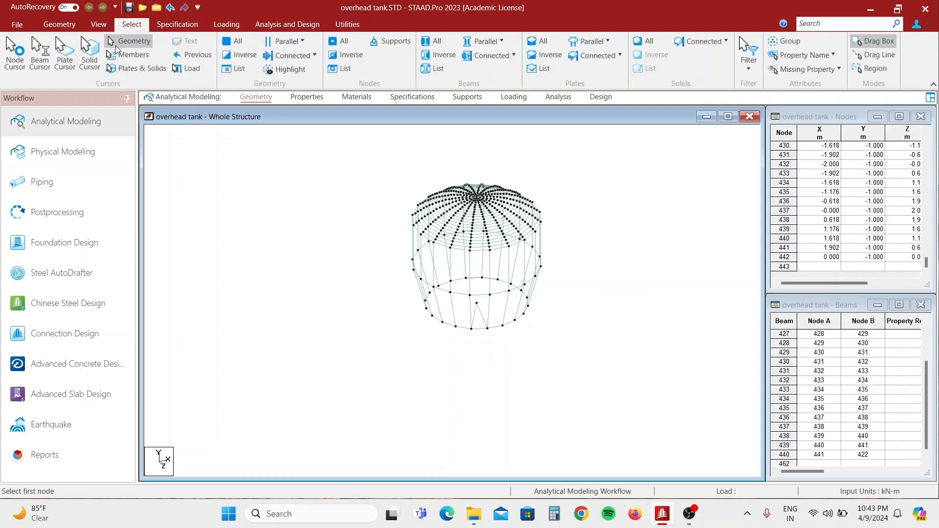
left_click(65, 54)
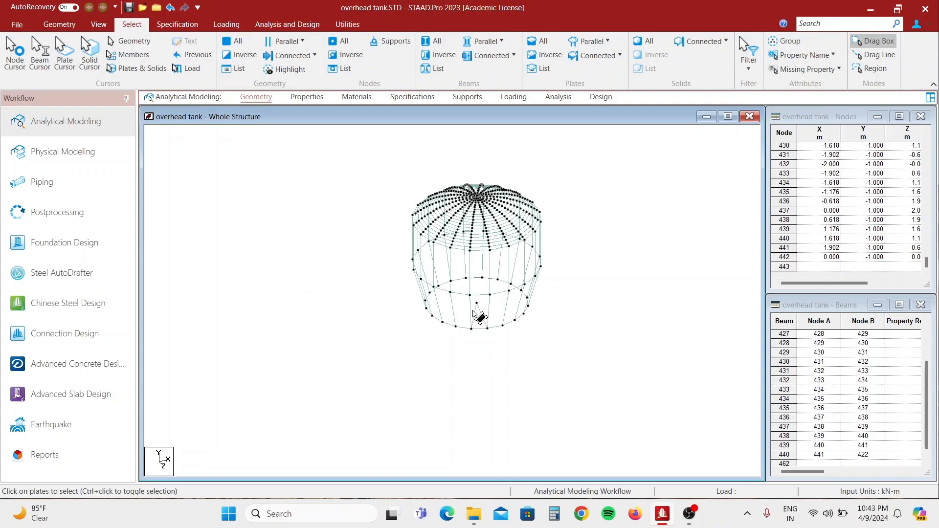
left_click(495, 309)
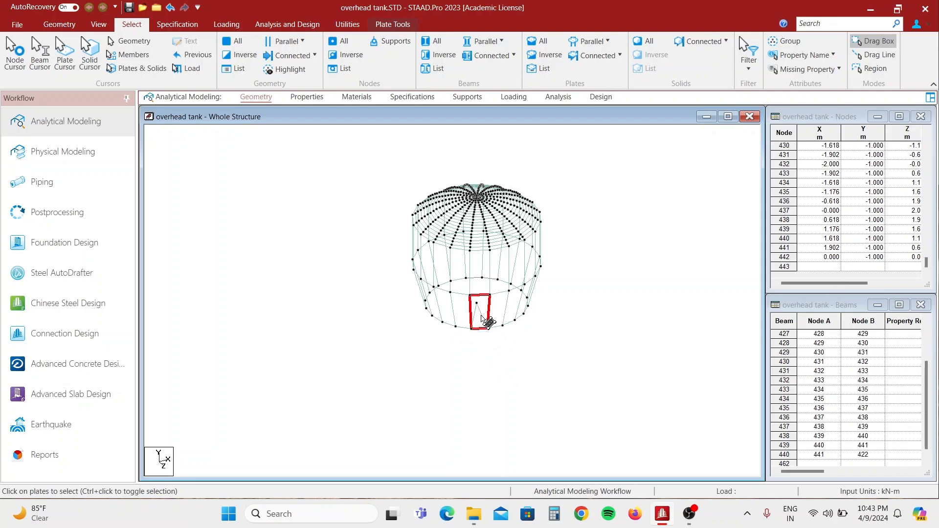
key("Delete")
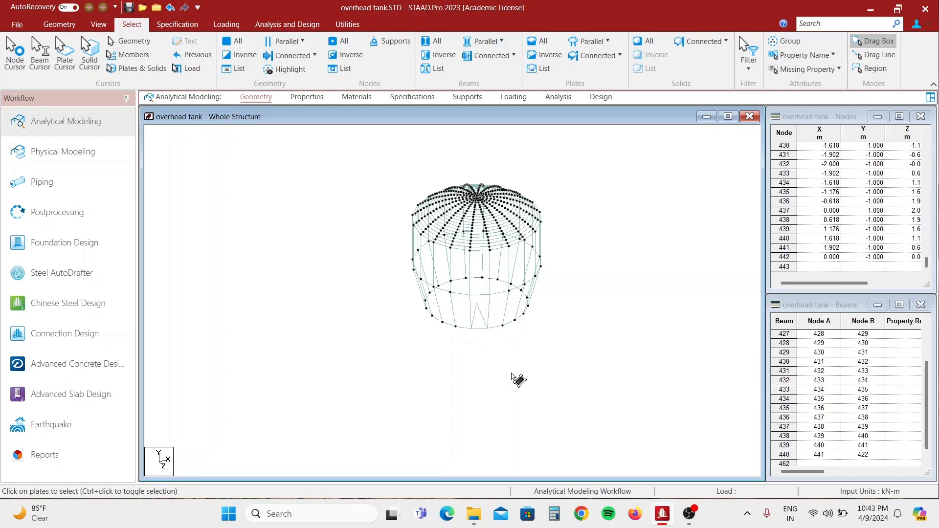
mouse_move(522, 380)
middle_mouse_down()
mouse_move(508, 338)
mouse_move(509, 380)
mouse_move(489, 338)
mouse_move(495, 269)
mouse_move(512, 227)
mouse_move(511, 181)
middle_mouse_up()
left_click(463, 299)
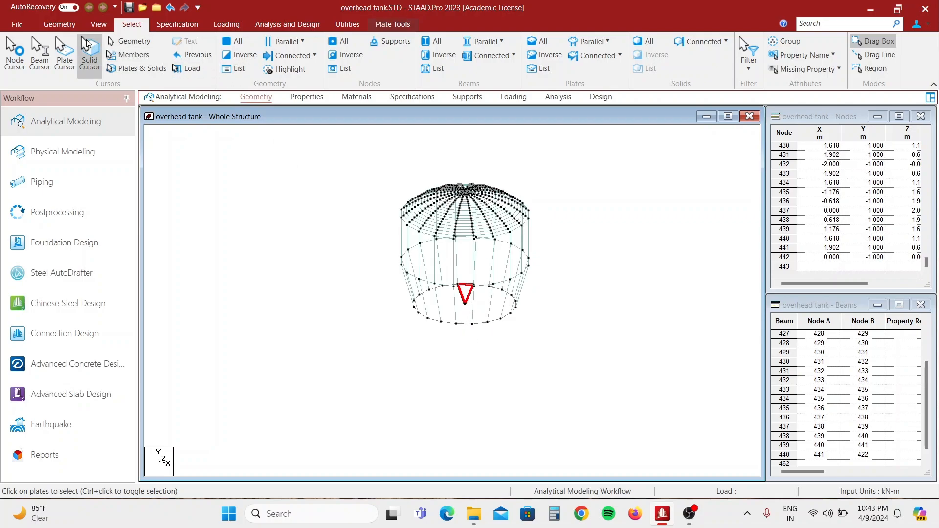
left_click(67, 25)
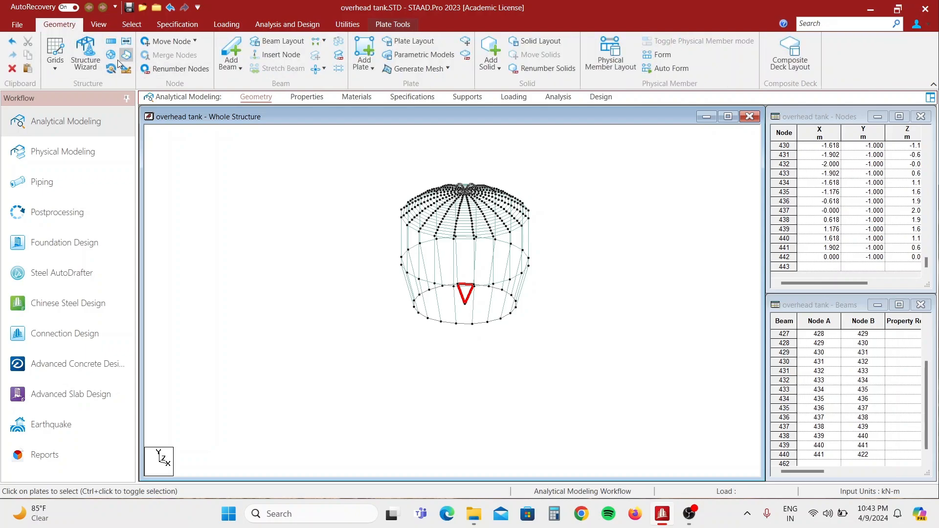
left_click(111, 55)
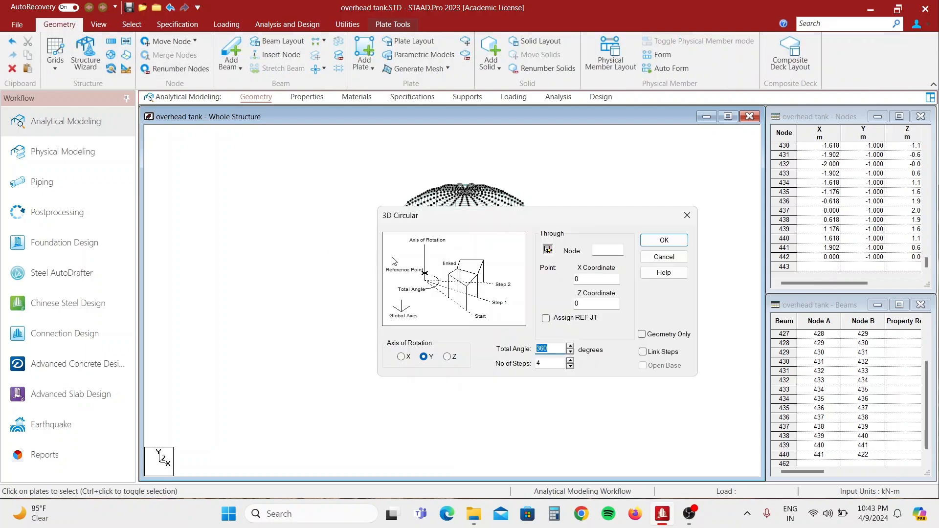
key("Tab")
type("20")
left_click(656, 242)
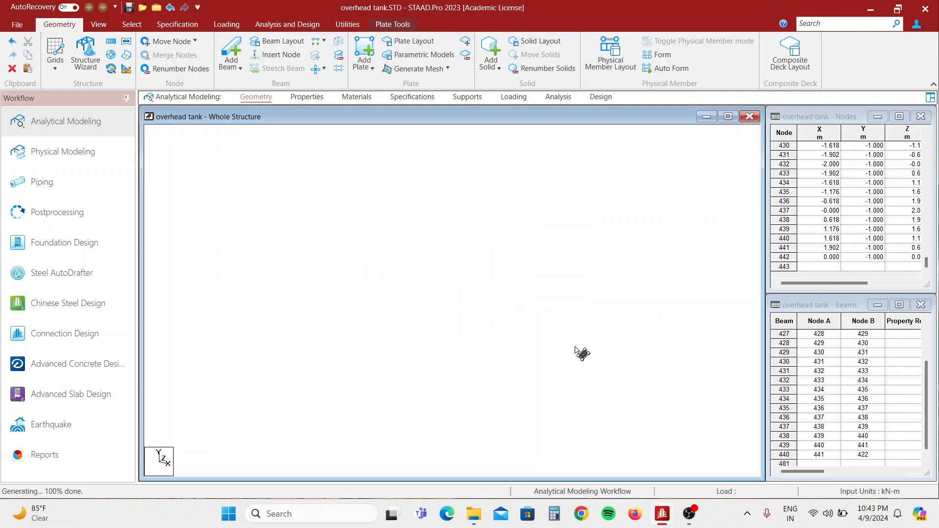
Show the tank in isometric view and highlight all plates to check the bottom slab, then clear the selection
left_click(109, 26)
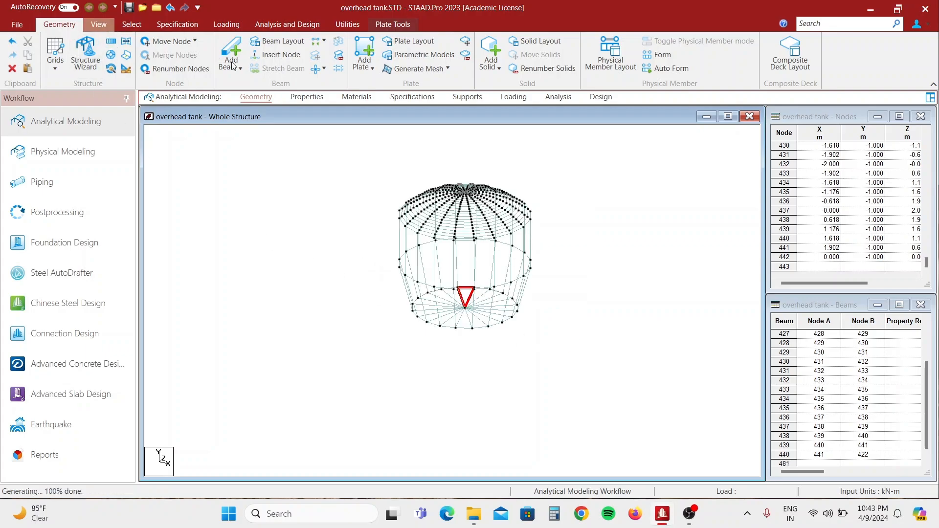
left_click(239, 42)
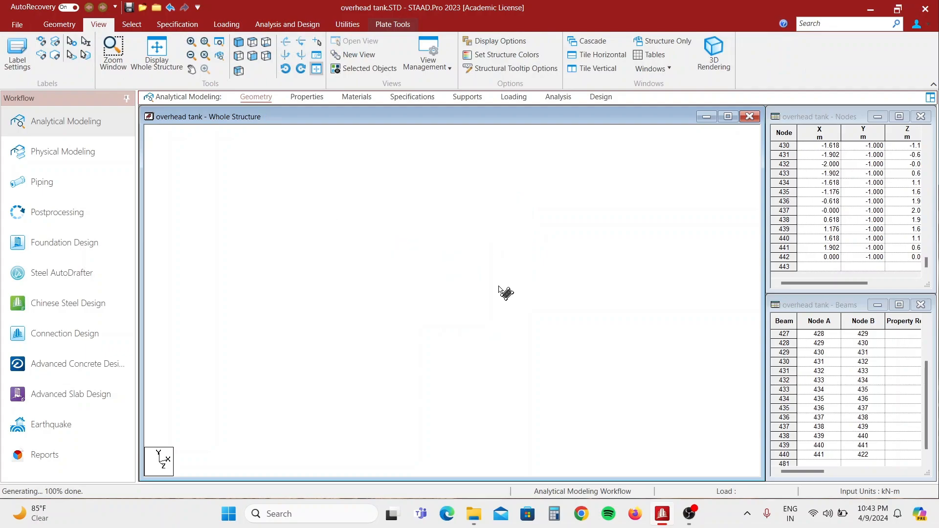
left_click_drag(614, 189, 352, 367)
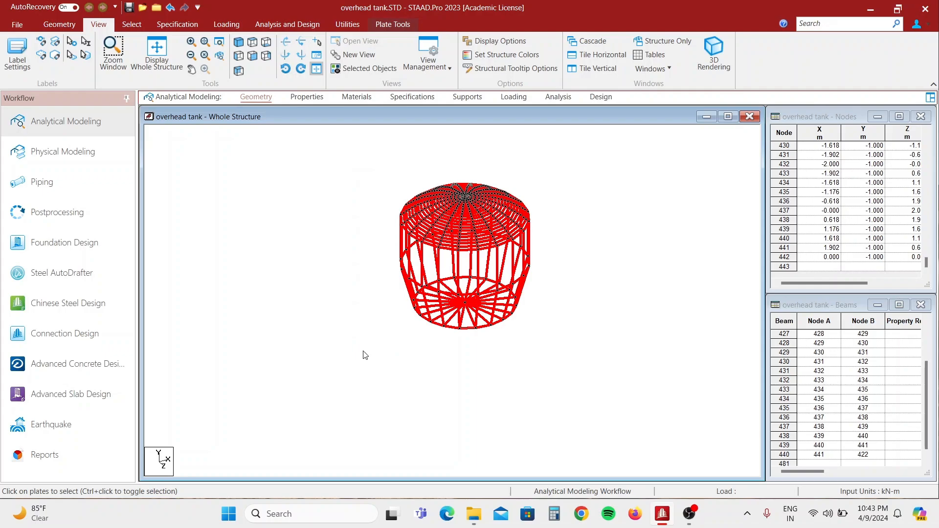
left_click(390, 355)
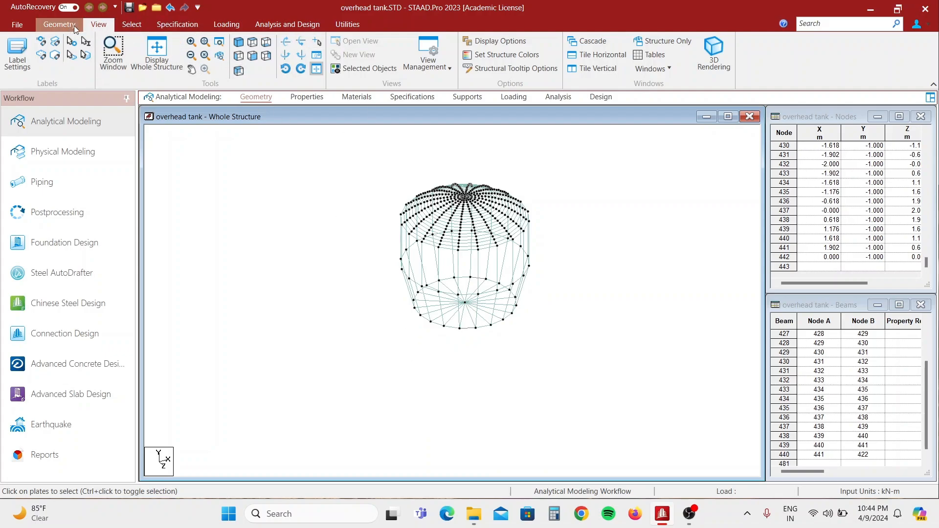
Select a single front node on the bottom circular beam with the node cursor
left_click(130, 25)
left_click(14, 53)
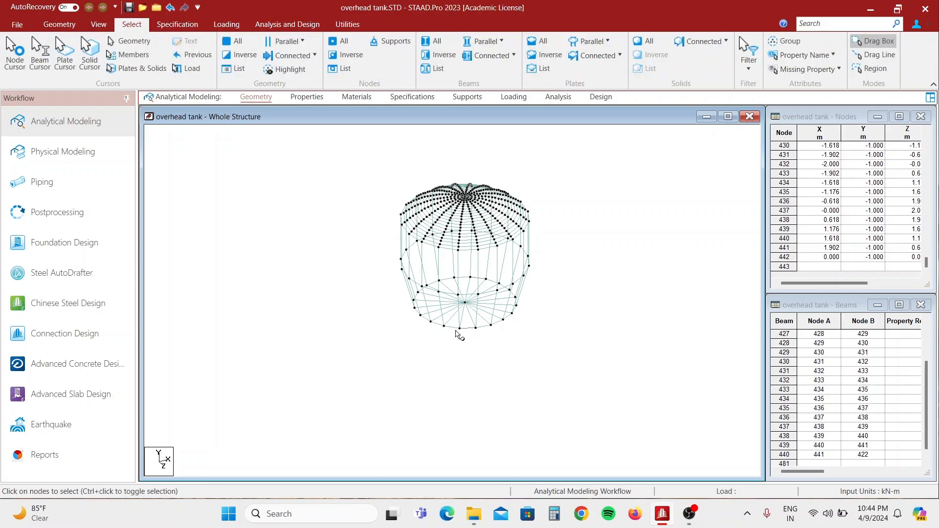
left_click(473, 335)
left_click(475, 330, "ctrl")
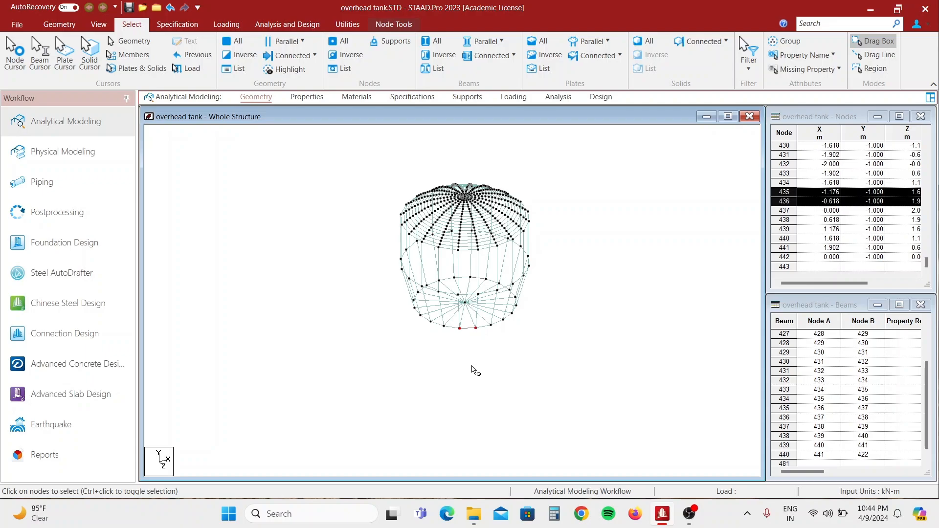
left_click_drag(343, 311, 376, 319)
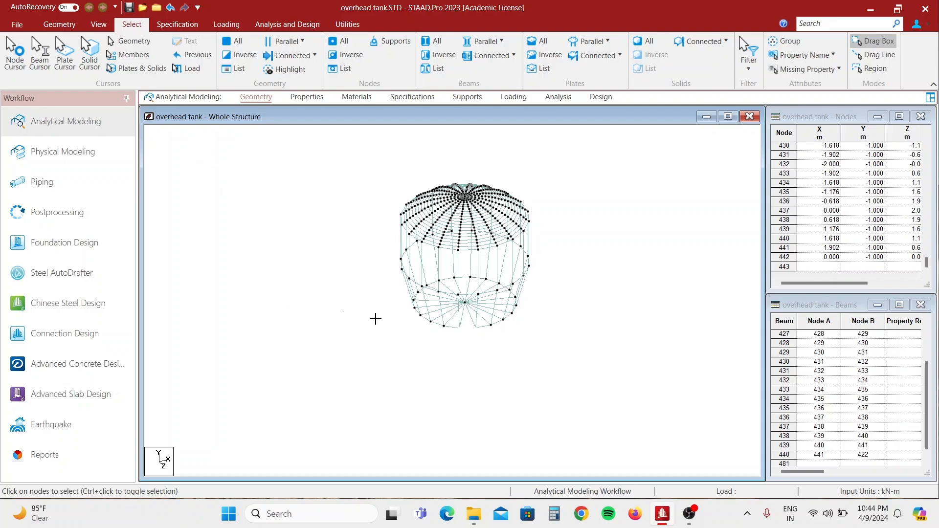
left_click(477, 330)
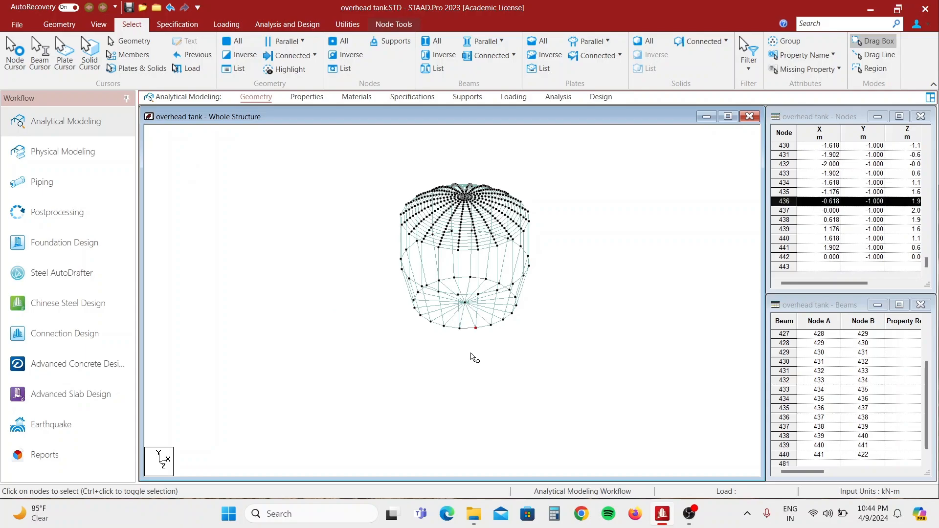
left_click(451, 346)
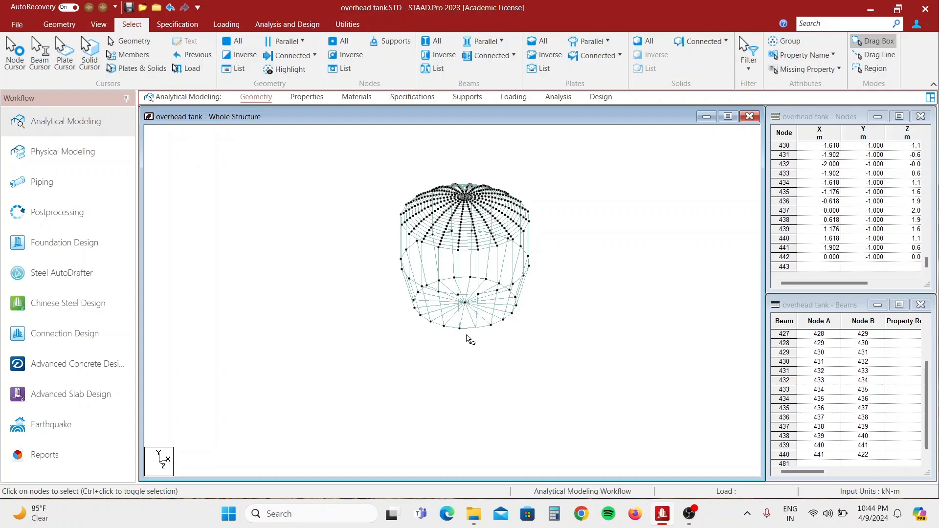
left_click(460, 331)
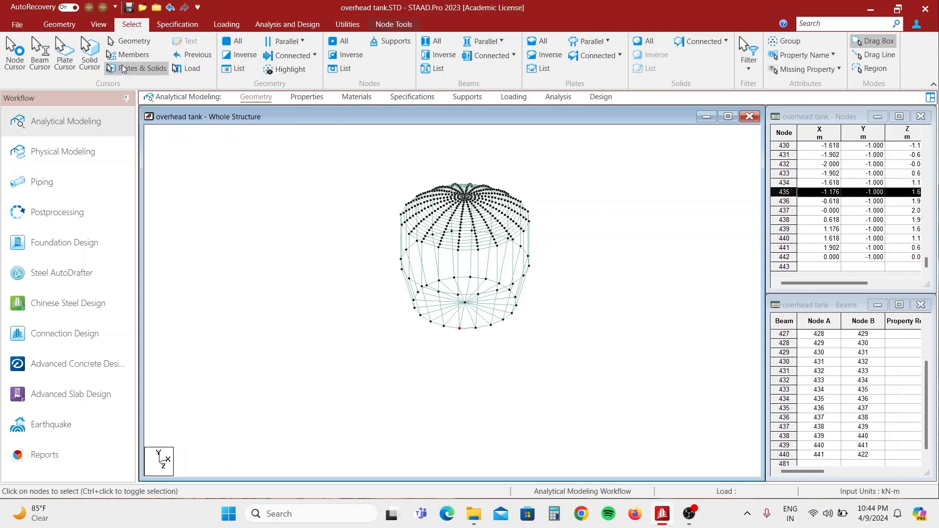
Repeat the selected ring beam node translationally along Y in 3 linked steps with -2.5 m spacing to form a column
left_click(53, 23)
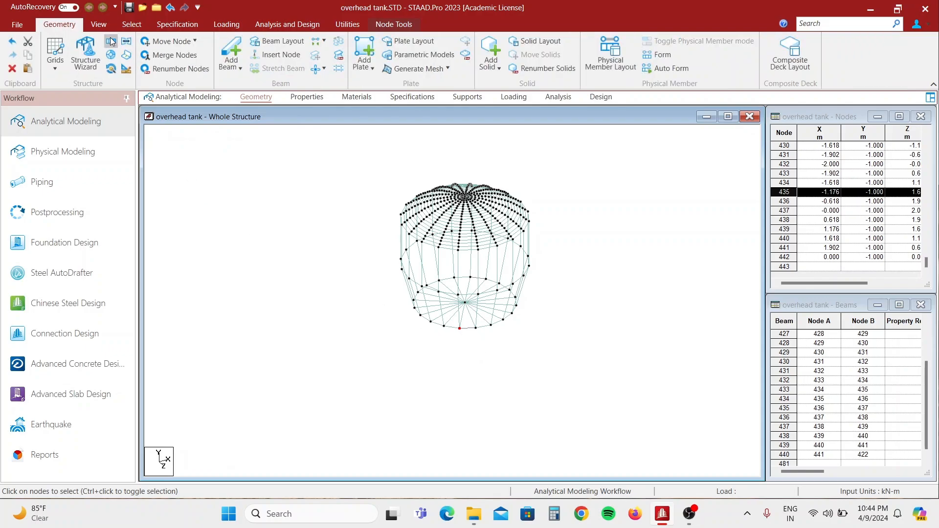
left_click(111, 42)
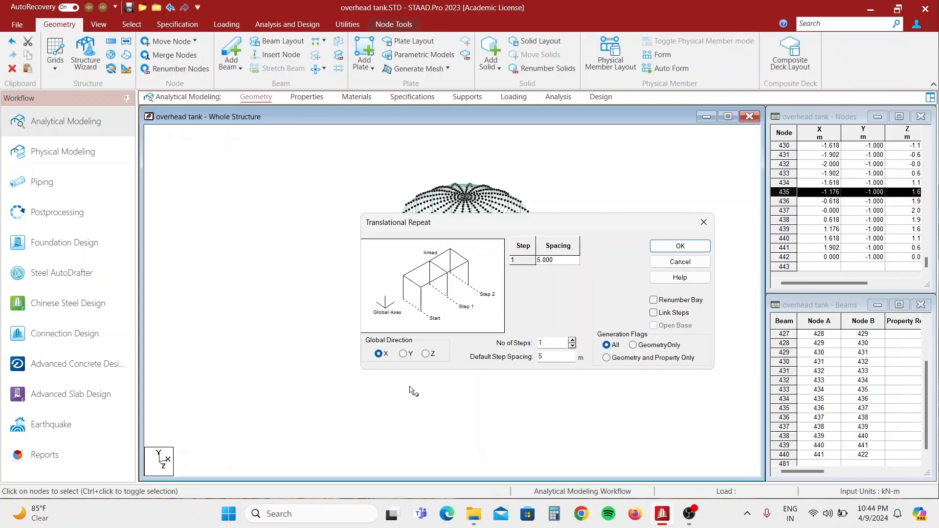
left_click(402, 355)
double_click(552, 358)
left_click(572, 341)
left_click(572, 341)
key("Tab")
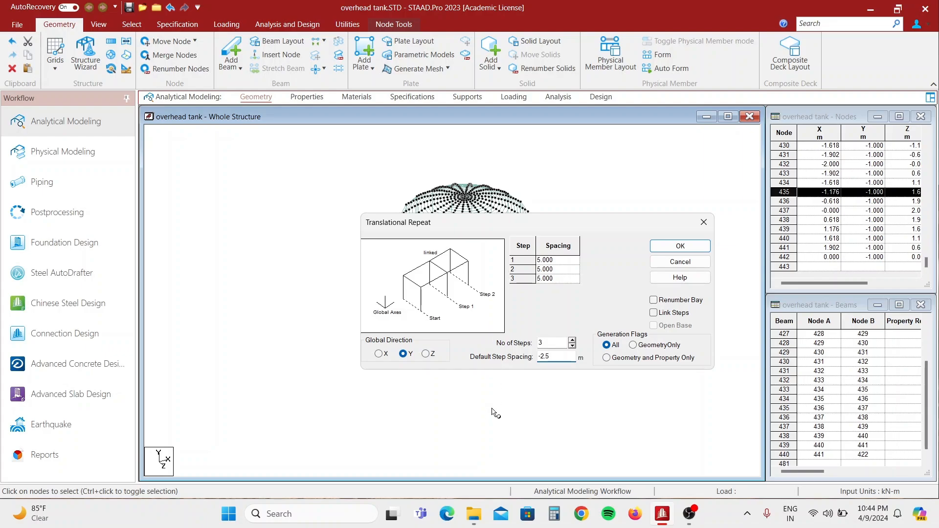
left_click(656, 314)
left_click(670, 254)
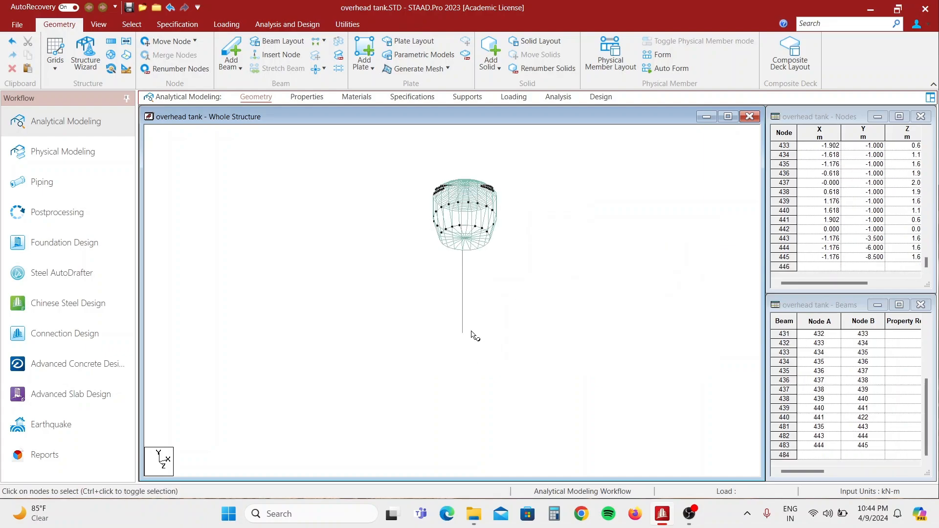
Select the column members below the tank and repeat them circularly about the Y axis through 360 degrees in 6 linked steps
scroll(473, 333, "up", 2)
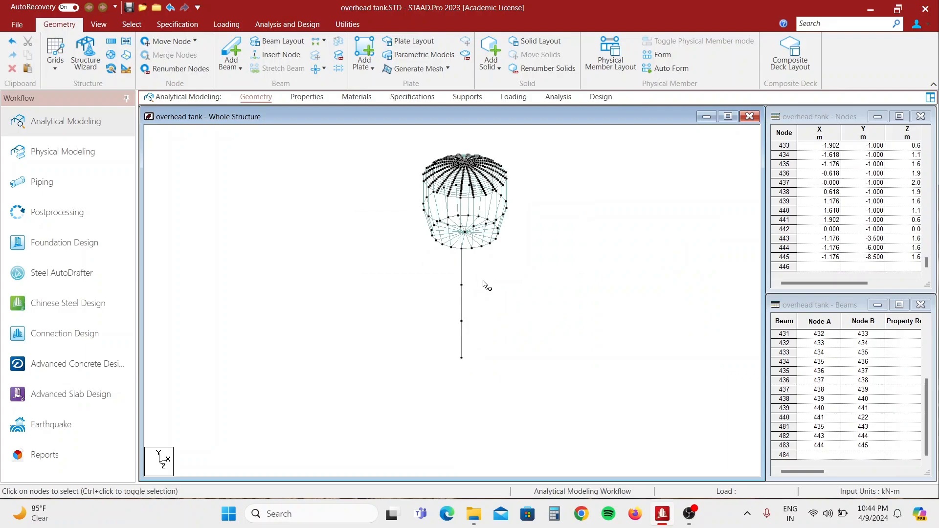
left_click(132, 24)
mouse_move(527, 263)
left_mouse_down()
mouse_move(441, 329)
mouse_move(406, 377)
left_mouse_up()
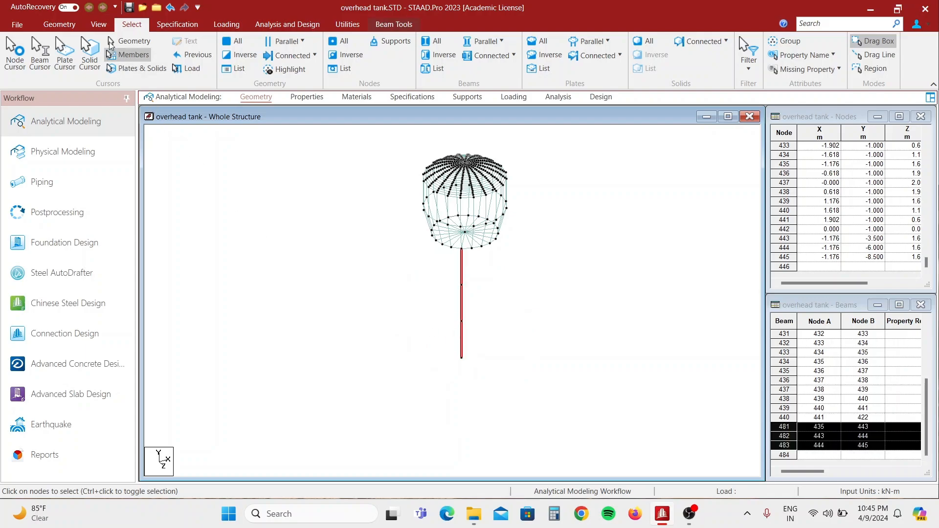
left_click(65, 25)
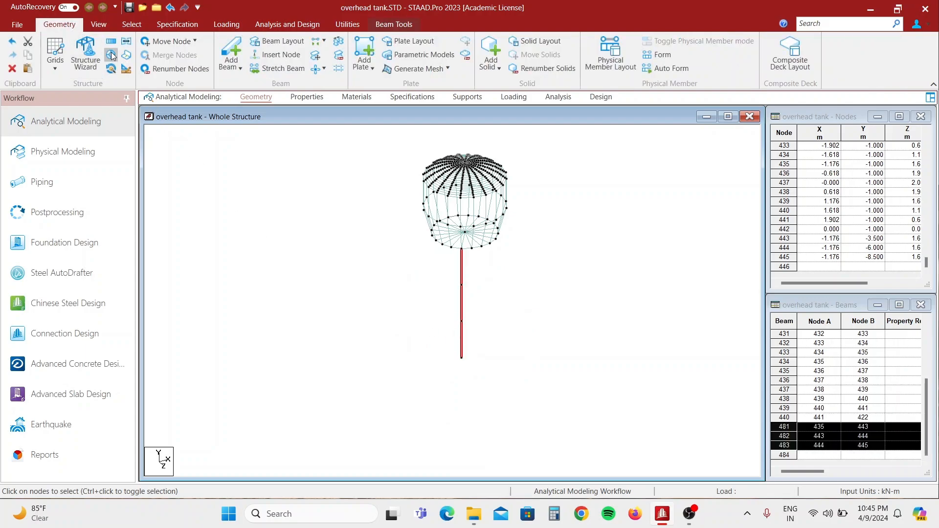
left_click(111, 54)
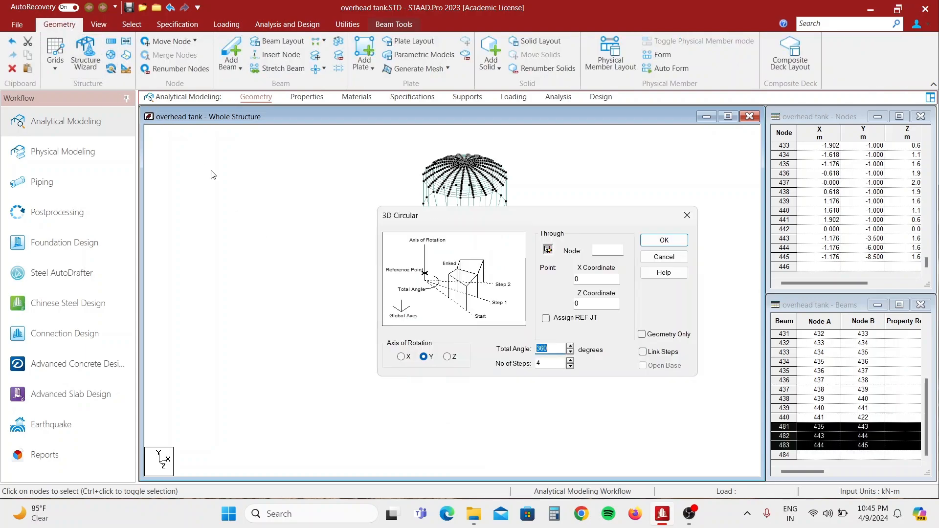
double_click(553, 366)
type("6")
left_click(643, 352)
left_click(663, 239)
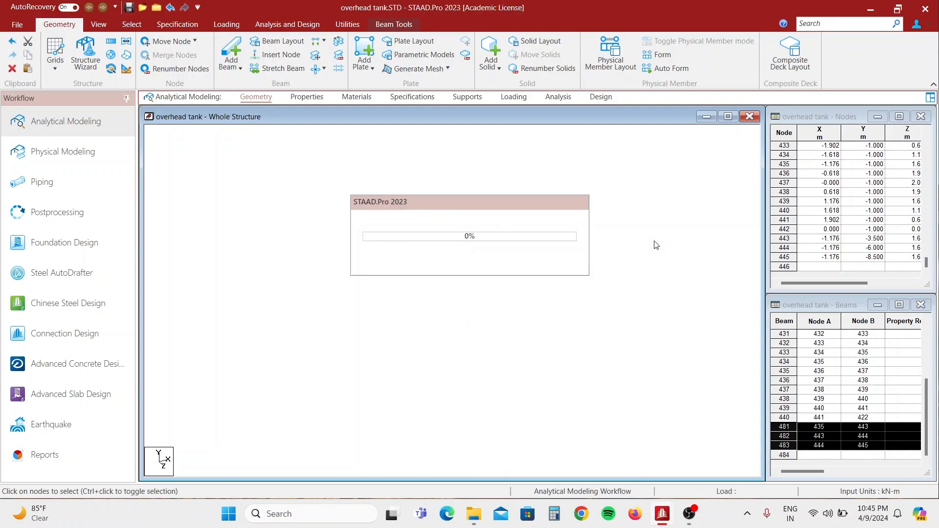
left_click(537, 363)
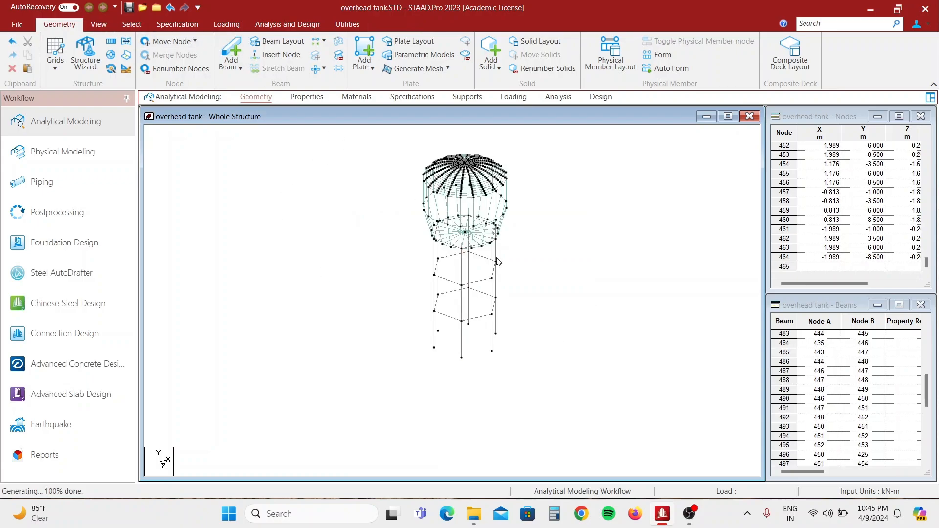
Inspect the tank, columns and bracing from several angles, including from below in a 3D rendering, and close the rendered view
middle_click_drag(721, 398, 718, 357)
middle_click_drag(453, 402, 614, 368)
middle_click_drag(526, 245, 591, 333)
scroll(494, 264, "up", 1)
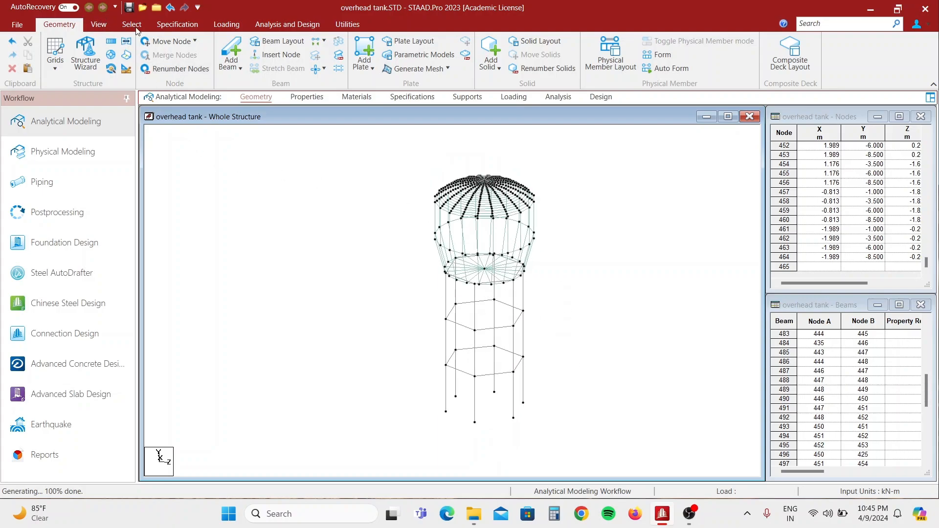
left_click(102, 21)
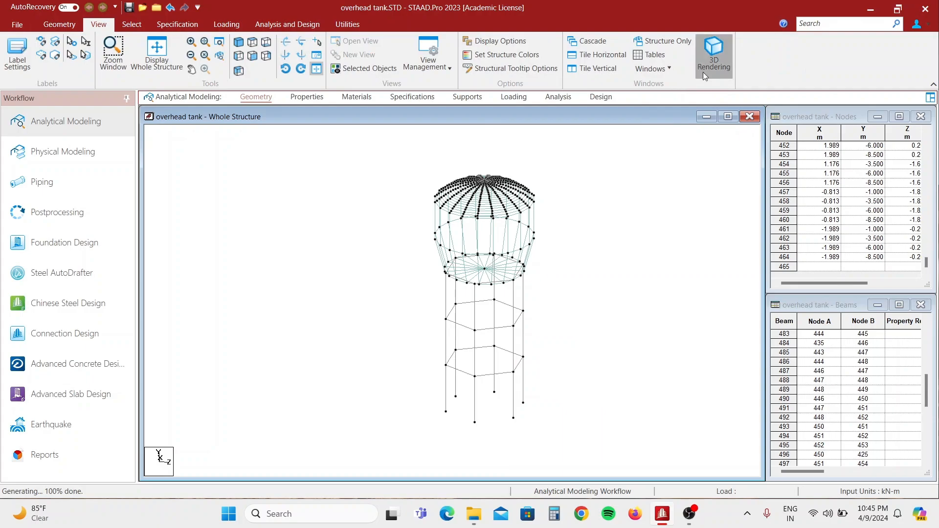
left_click(703, 72)
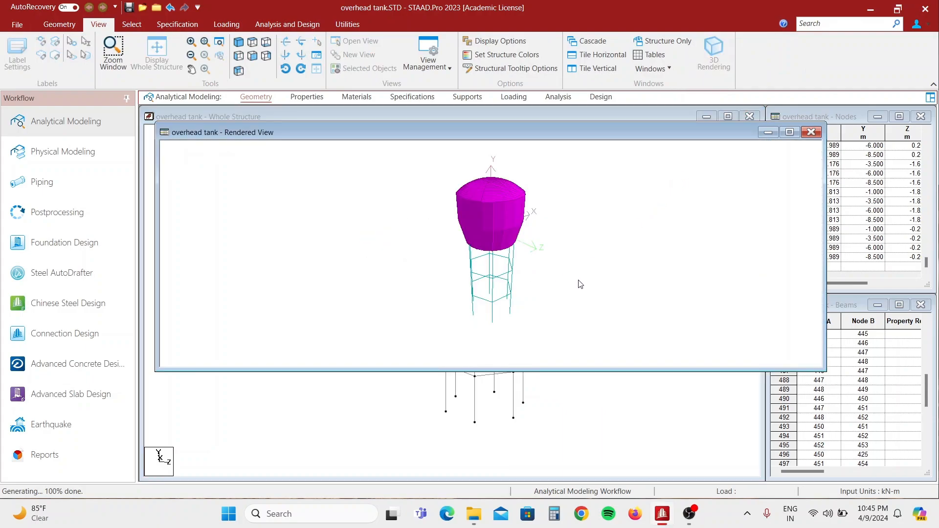
left_click_drag(577, 284, 463, 224)
left_click_drag(589, 293, 512, 243)
scroll(512, 244, "up", 2)
scroll(510, 240, "up", 5)
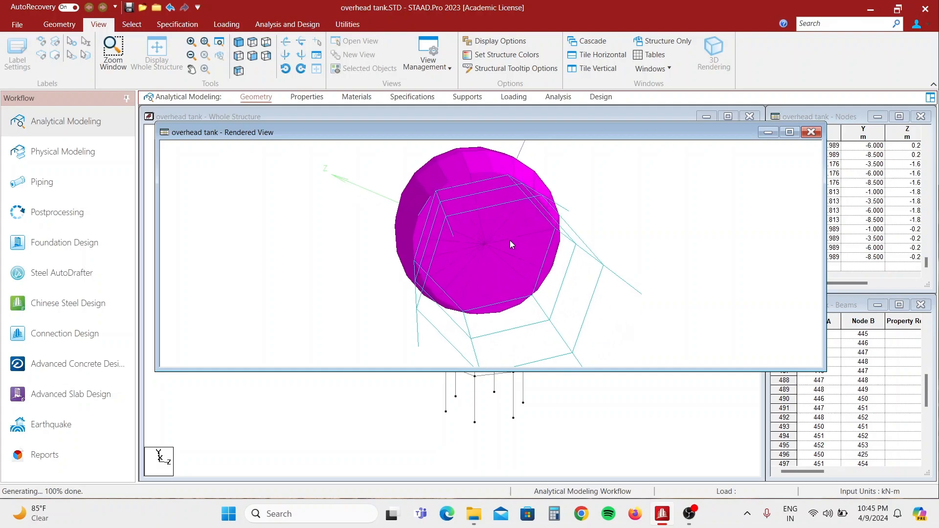
left_click_drag(493, 259, 694, 214)
left_click(810, 132)
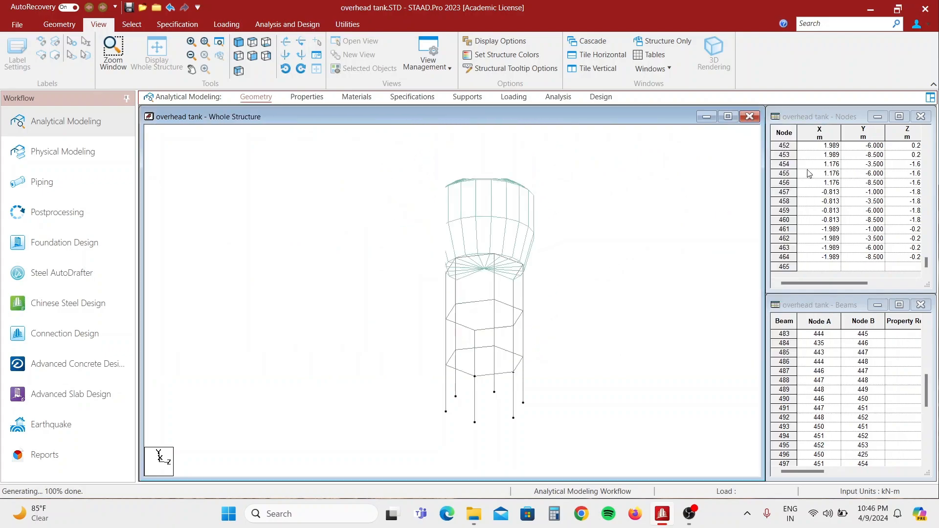
Create a concrete plate thickness property of 0.3 m
left_click(307, 96)
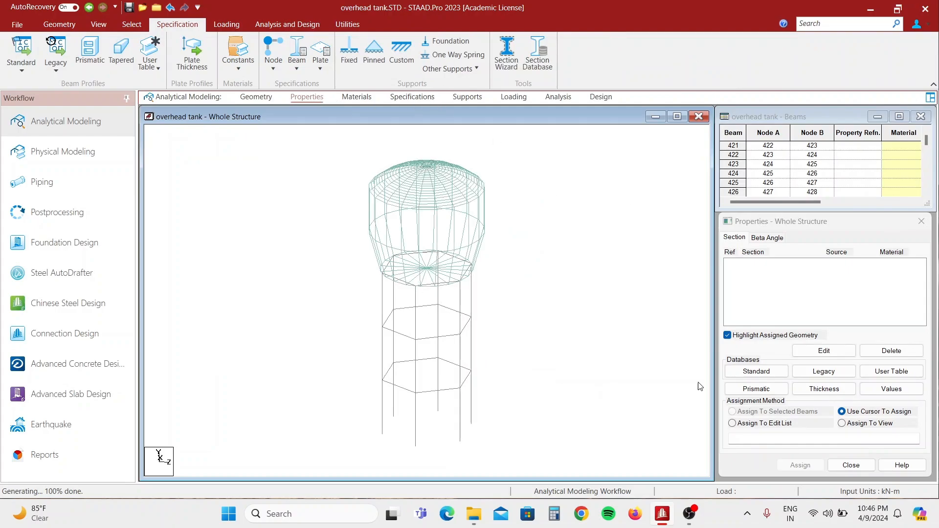
left_click(815, 390)
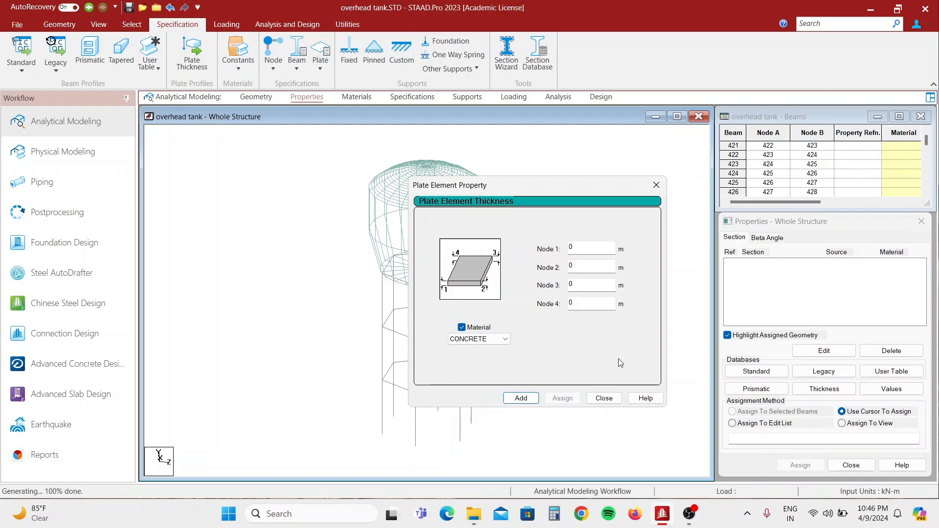
left_click(577, 246)
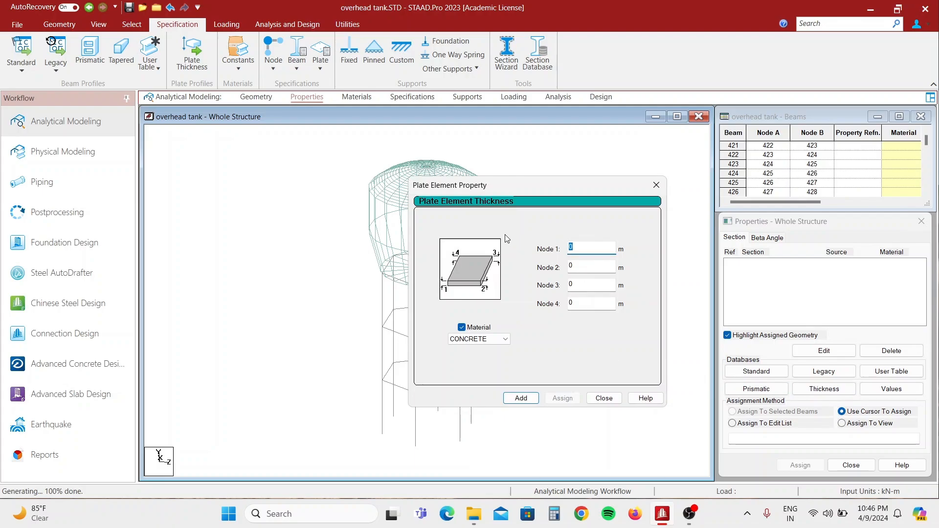
type("0.3")
left_click(521, 398)
left_click(604, 398)
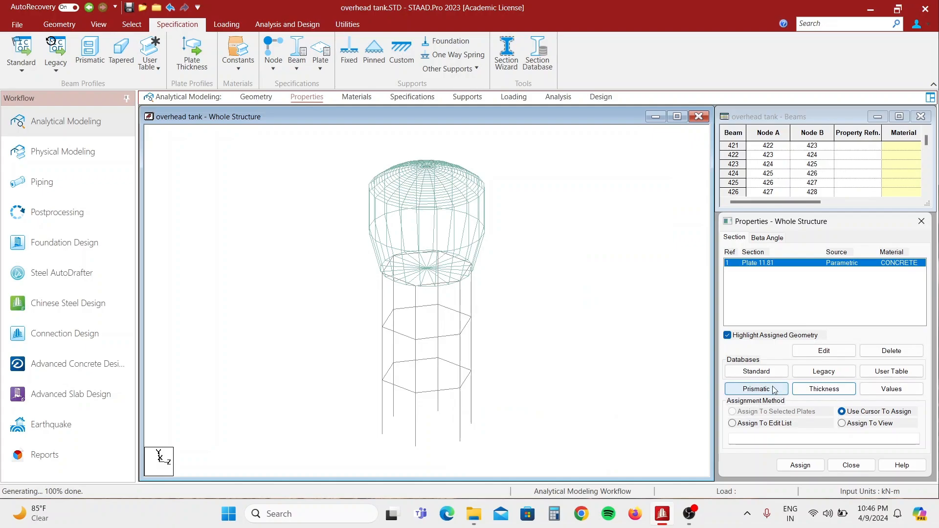
Create a circular prismatic concrete section with a diameter of 17.72 in (0.45 m)
left_click(758, 391)
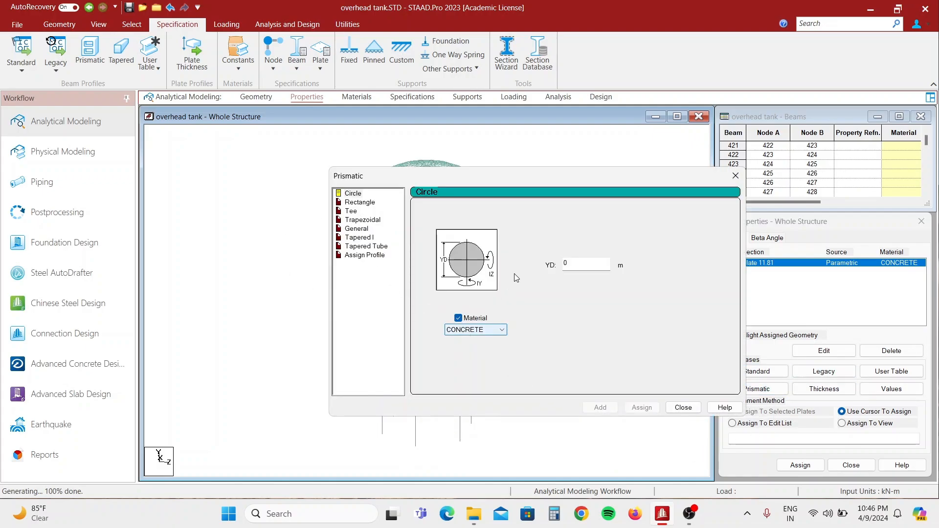
left_click(585, 267)
type("0")
left_click(601, 408)
left_click(684, 408)
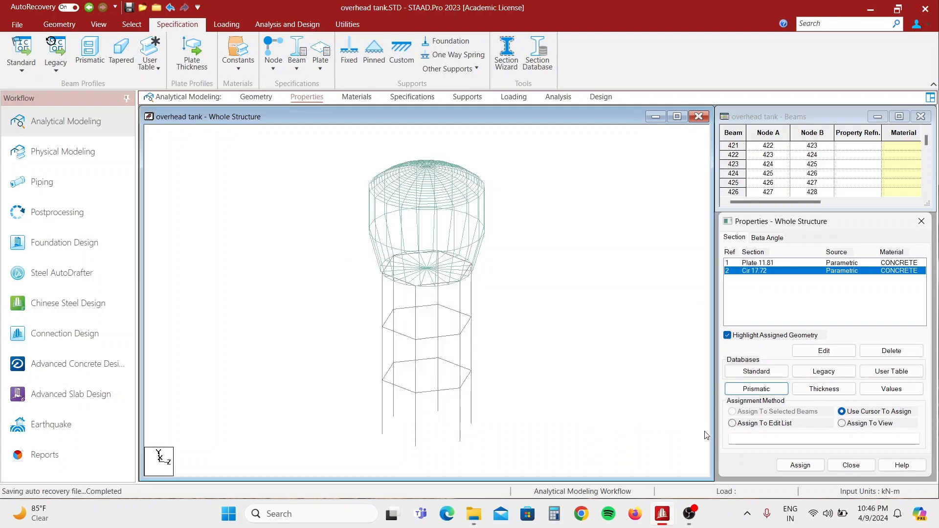
Create a rectangular prismatic concrete section with YD 0.35 m and ZD 0.5 m
left_click(756, 390)
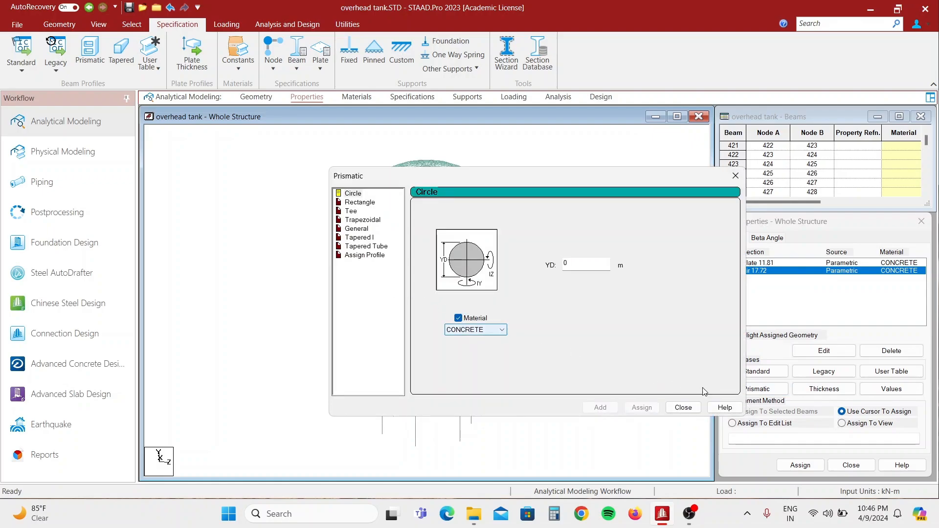
left_click(735, 177)
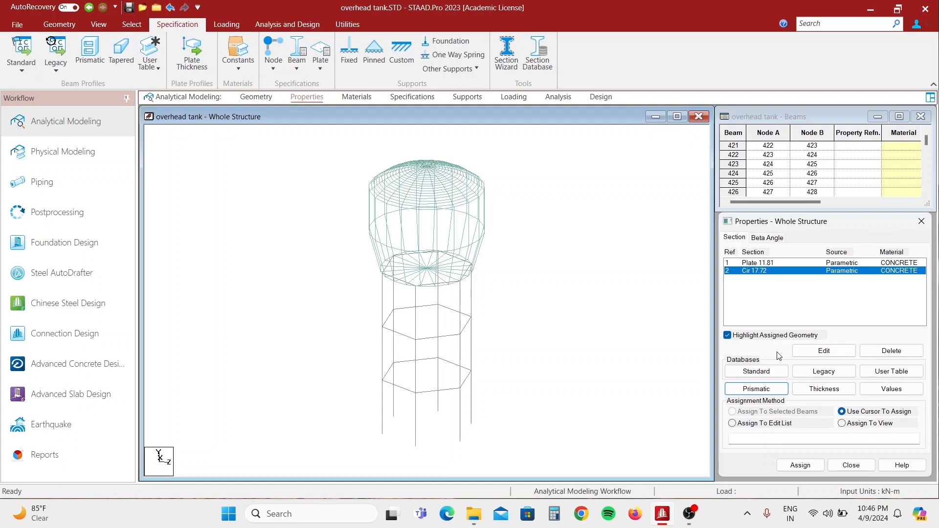
left_click(746, 388)
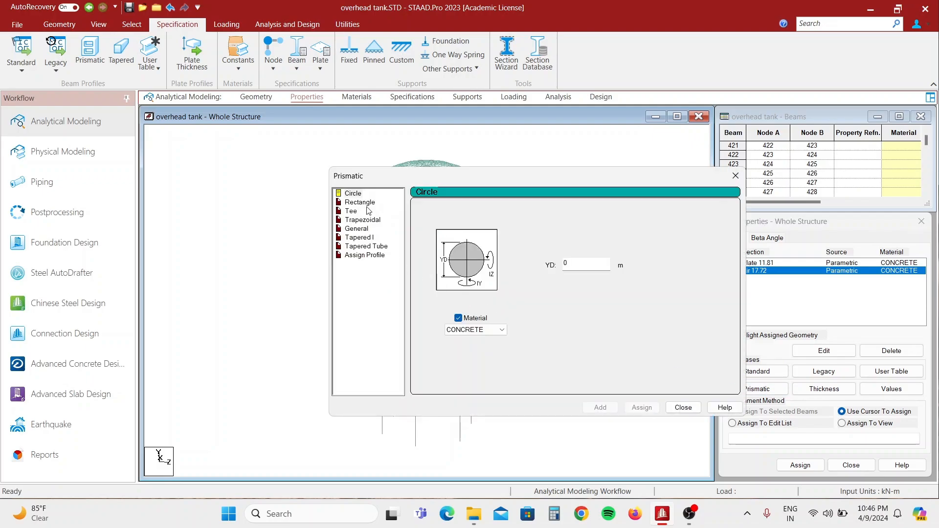
left_click(362, 202)
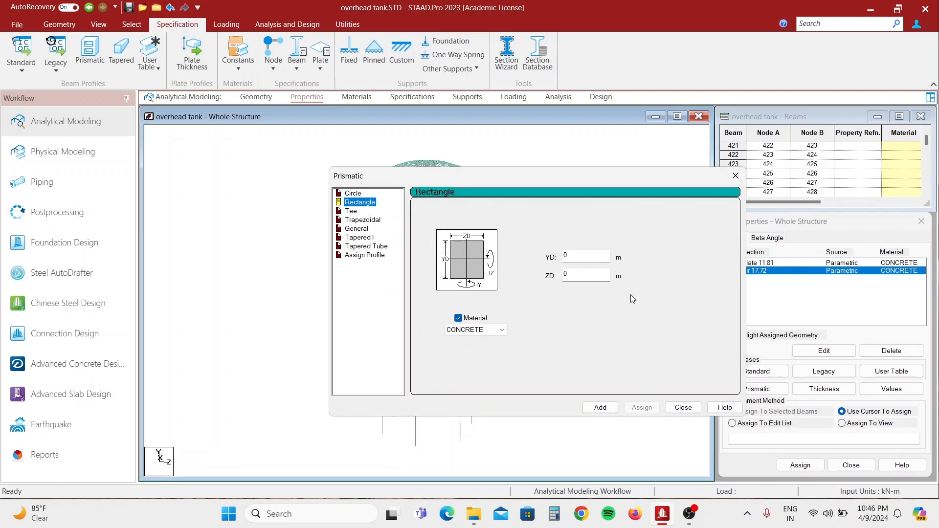
left_click(581, 257)
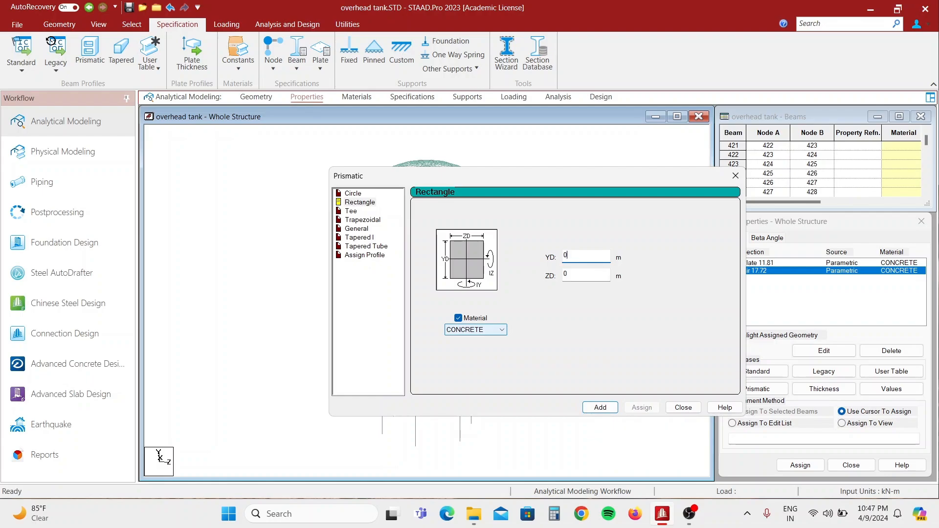
type("0.35")
key("Tab")
type("0.5")
left_click(600, 408)
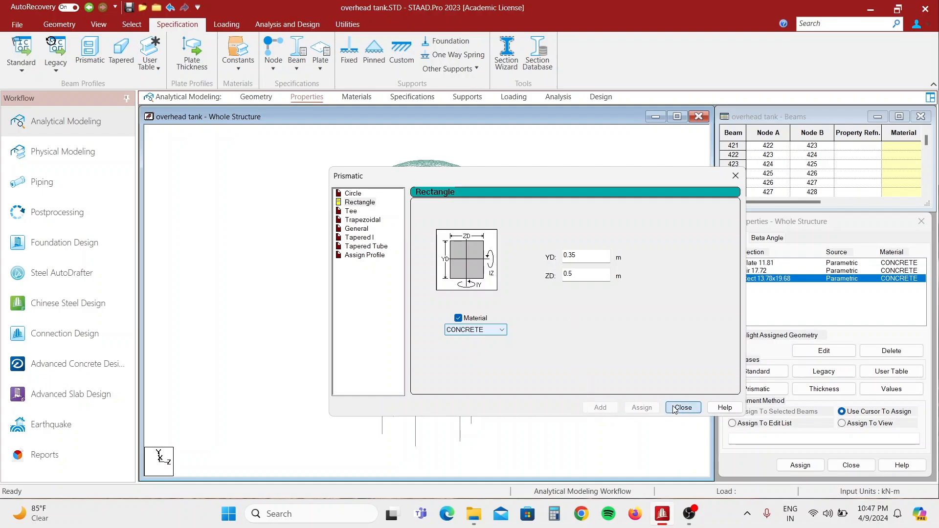
left_click(680, 409)
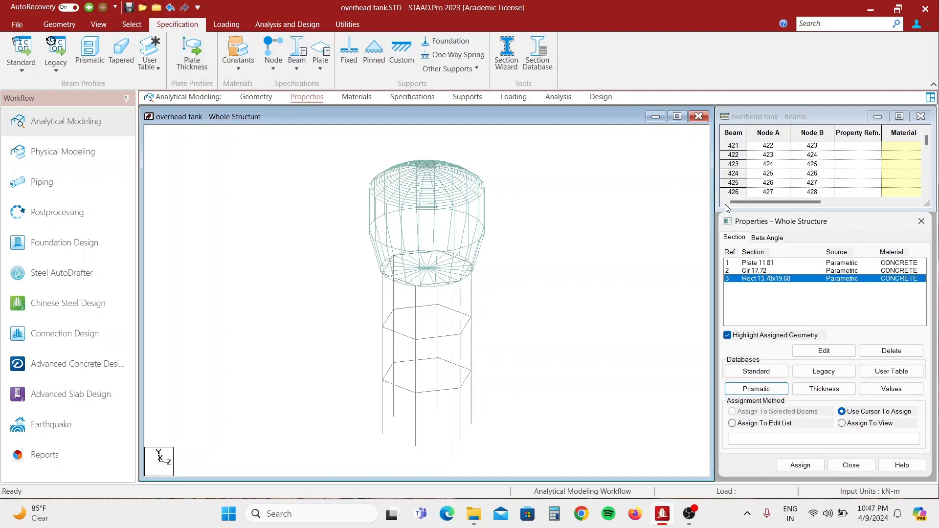
Assign the plate thickness property to all plates in the view and confirm the assignment
left_click(764, 266)
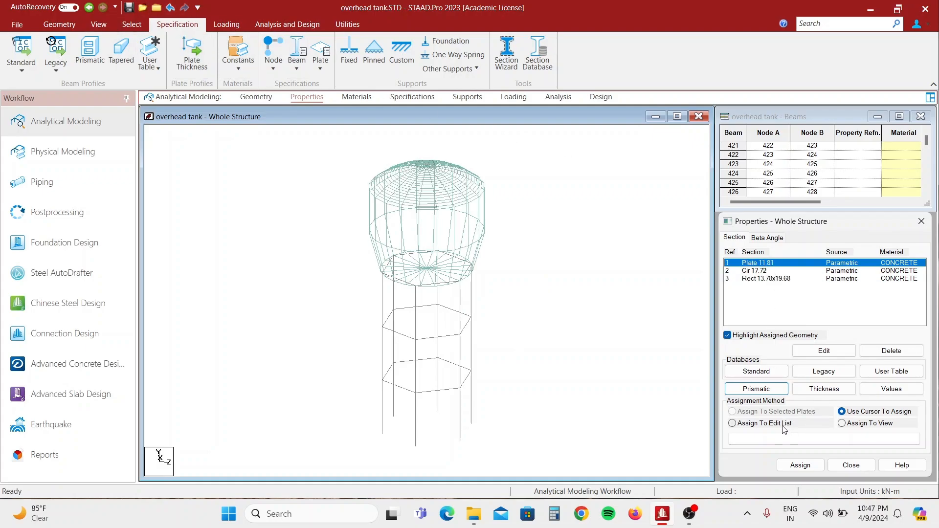
left_click(849, 424)
left_click(800, 465)
left_click(833, 383)
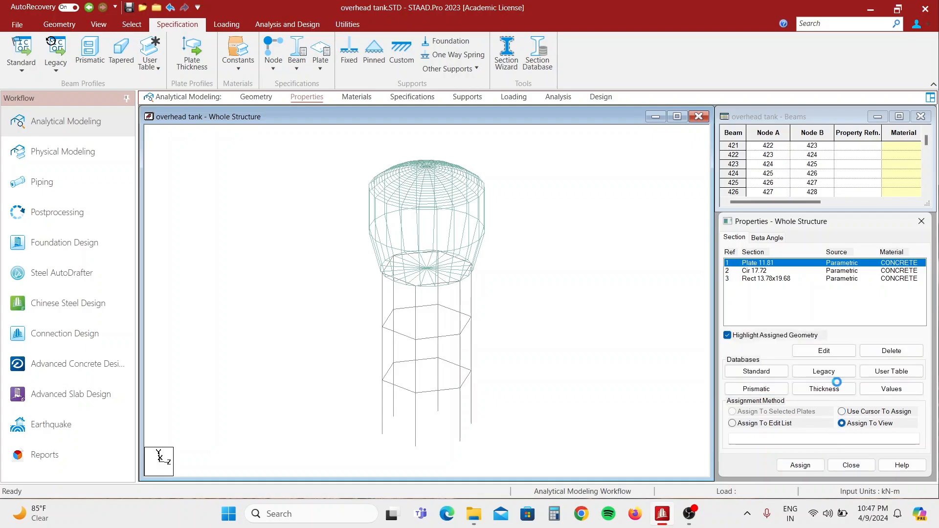
left_click(577, 275)
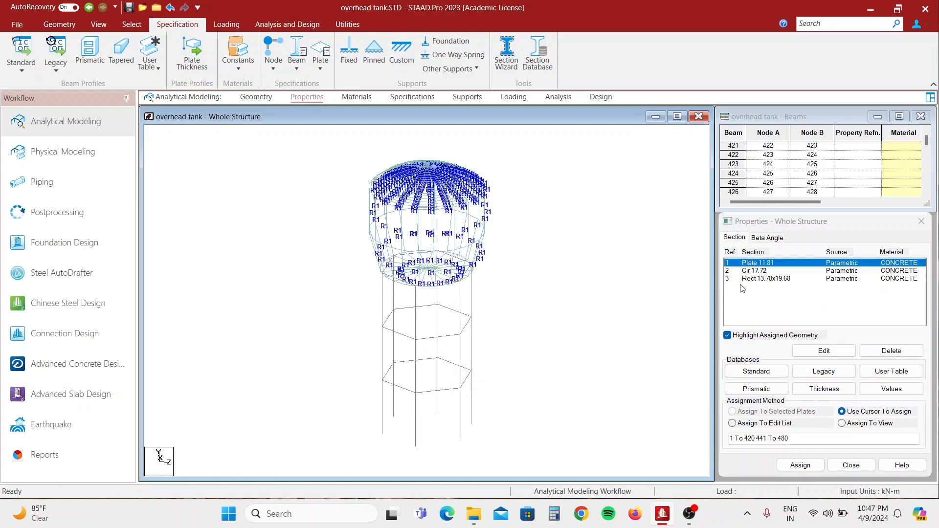
Assign the Cir 17.72 section to all vertical column members, selecting them as beams parallel to Y
left_click(763, 272)
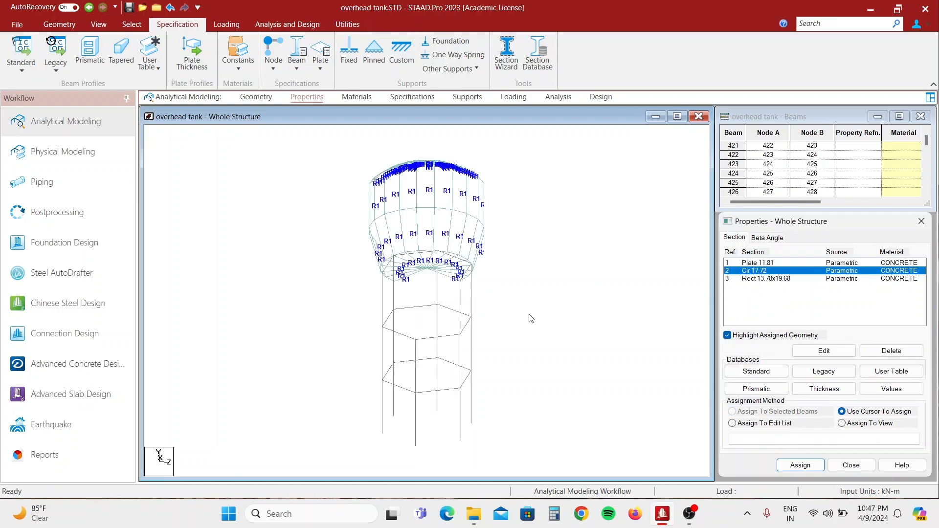
left_click(133, 21)
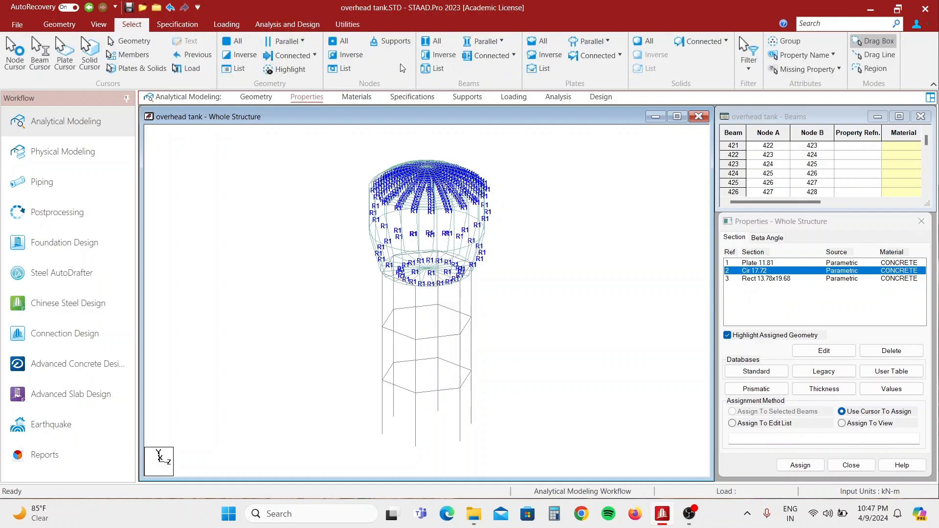
left_click(499, 37)
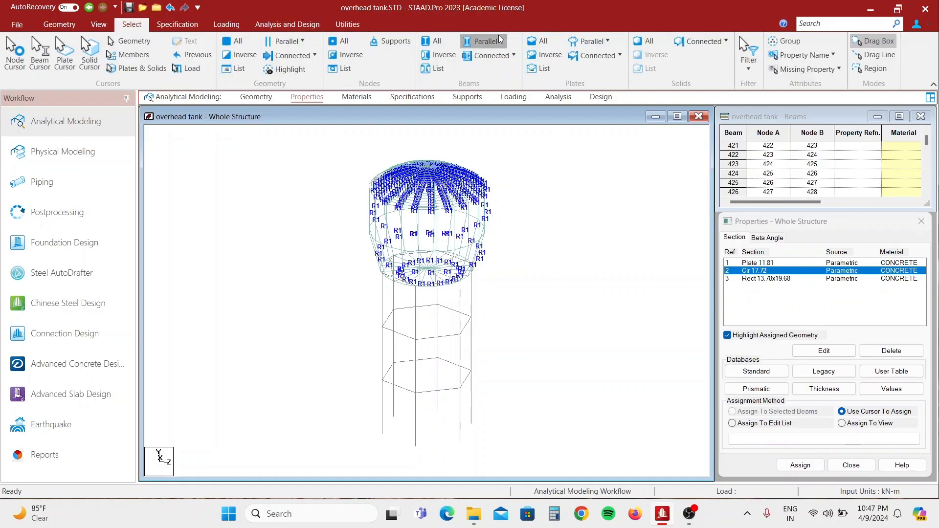
left_click(487, 79)
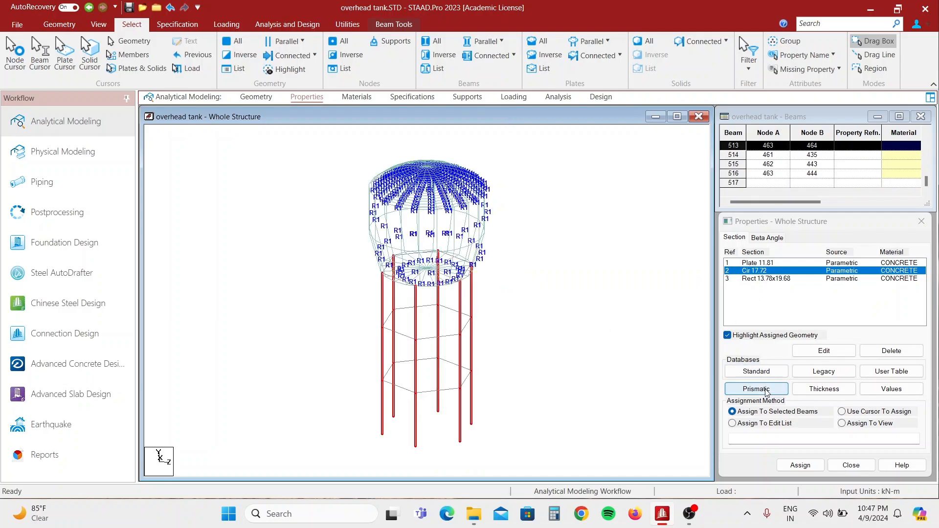
left_click(803, 464)
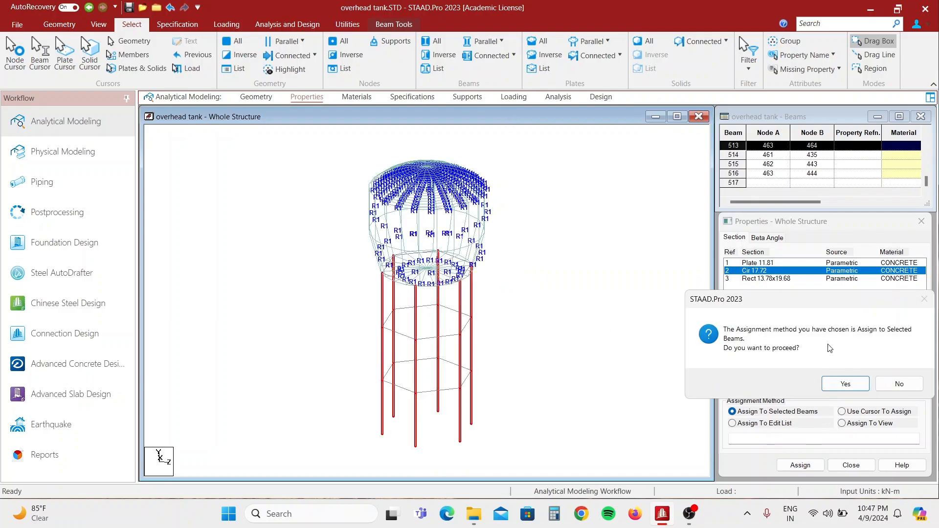
left_click(839, 382)
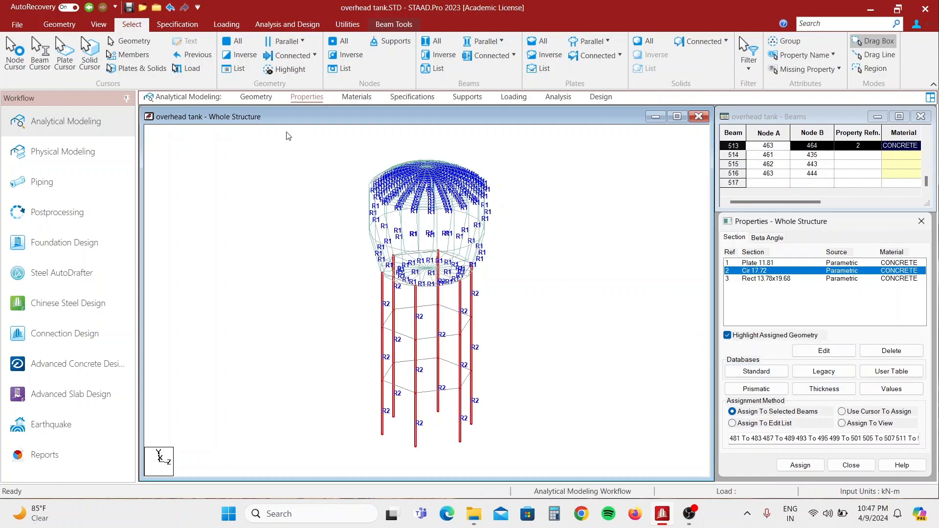
left_click(98, 24)
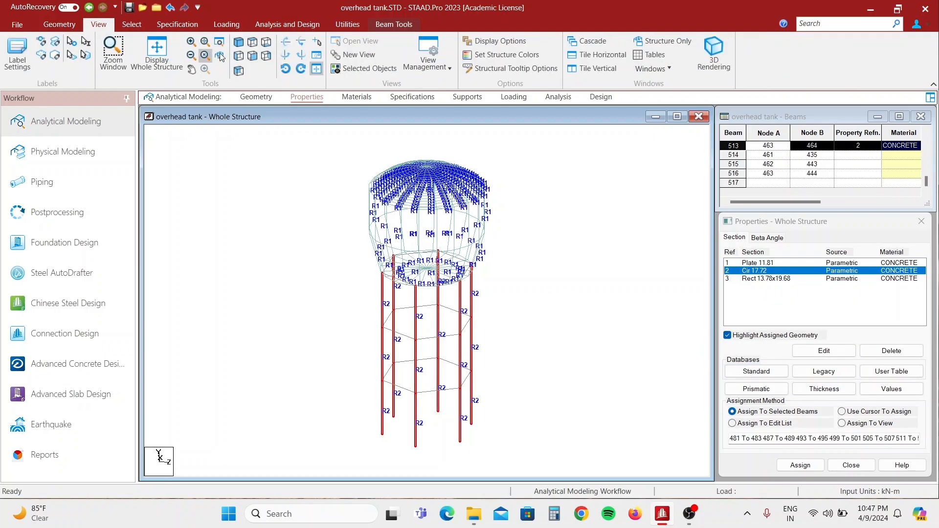
left_click(252, 57)
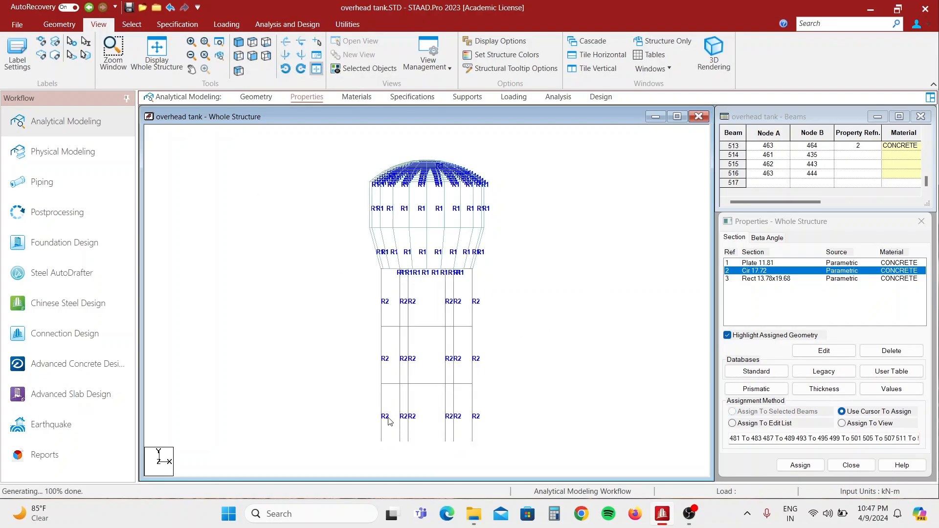
left_click_drag(372, 375, 502, 391)
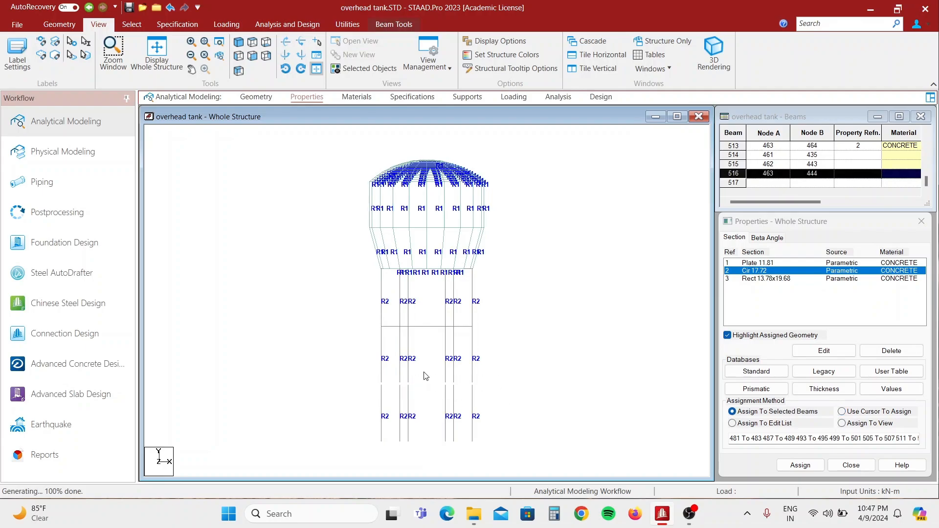
left_click_drag(369, 320, 499, 342, "ctrl")
left_click_drag(372, 261, 487, 288, "ctrl")
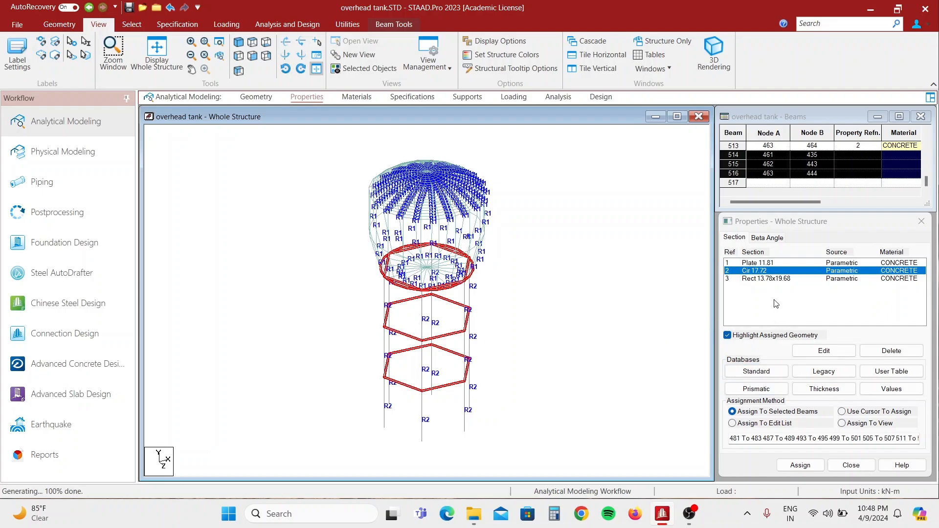
left_click(805, 464)
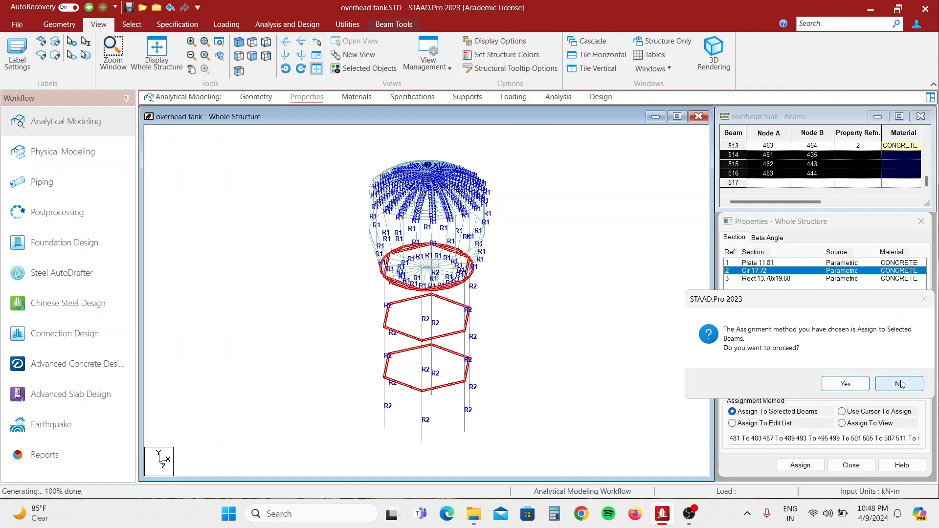
left_click(900, 384)
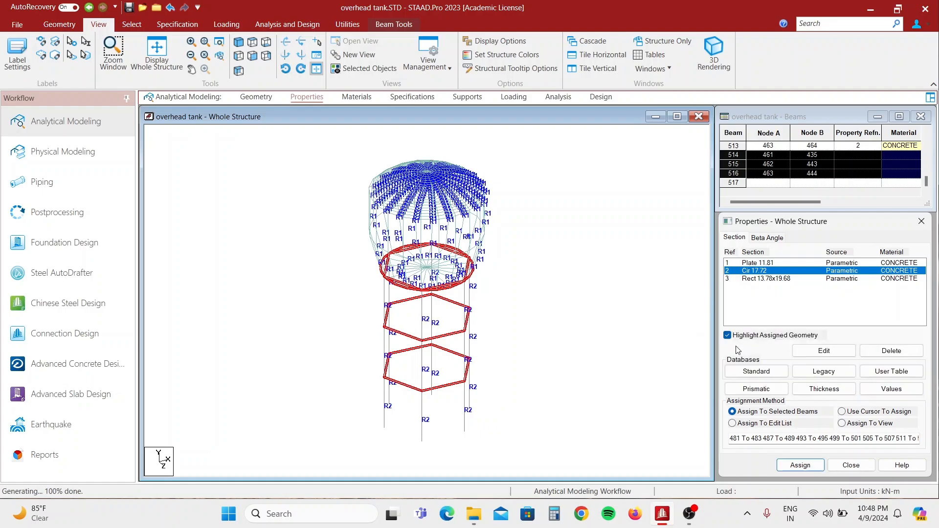
Assign the Rect 13.78x19.68 section to the horizontal beams at the tank base and both bracing levels
left_click(761, 279)
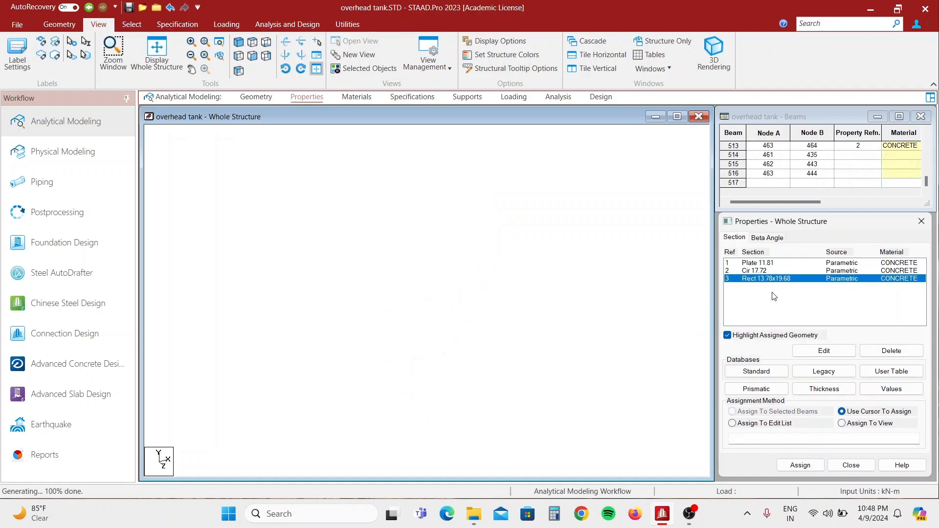
left_click(252, 56)
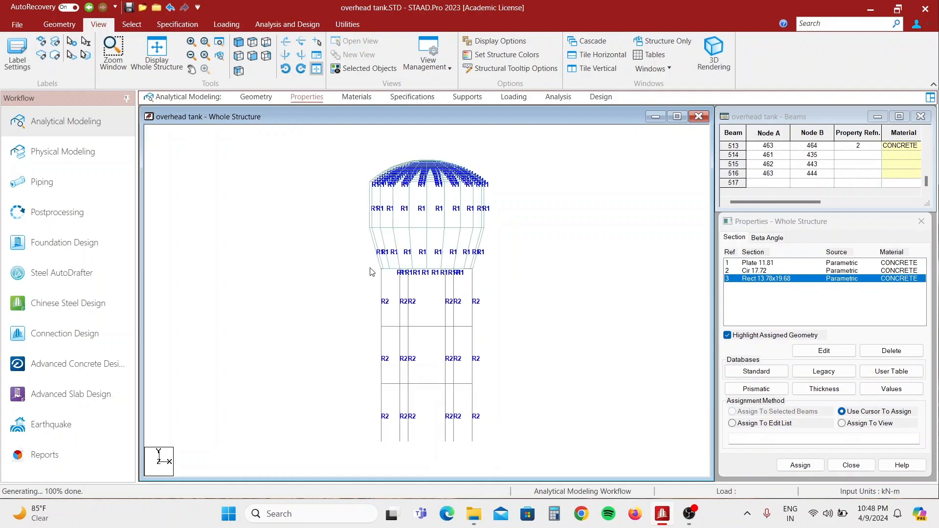
left_click_drag(371, 267, 503, 293)
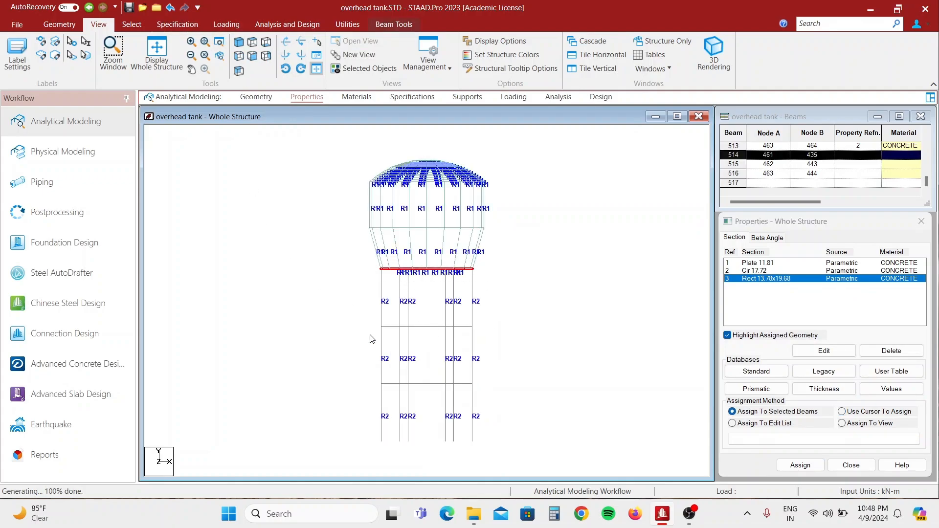
left_click_drag(364, 318, 495, 348, "ctrl")
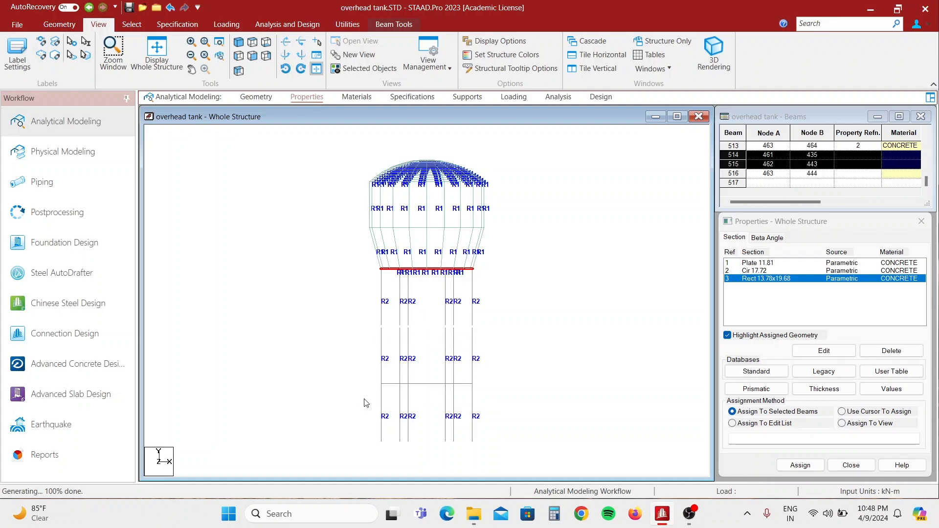
left_click_drag(371, 378, 495, 396, "ctrl")
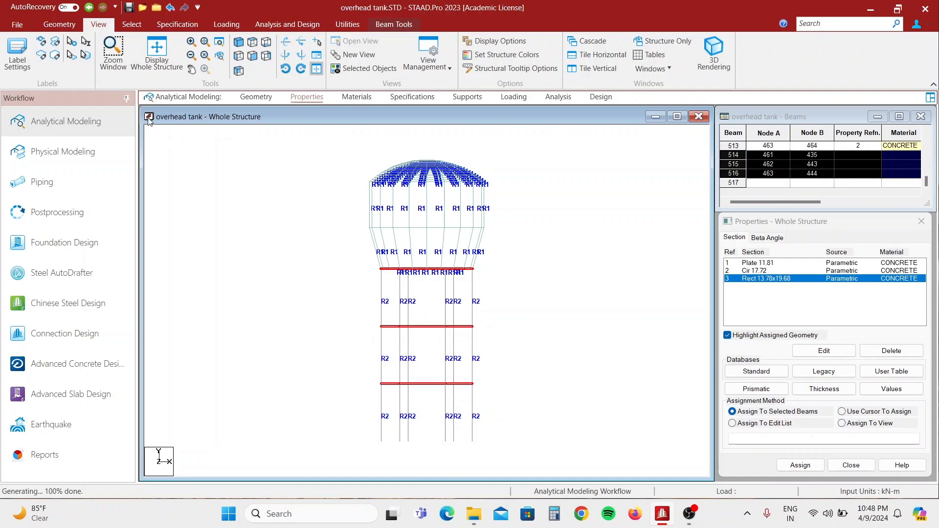
left_click(238, 42)
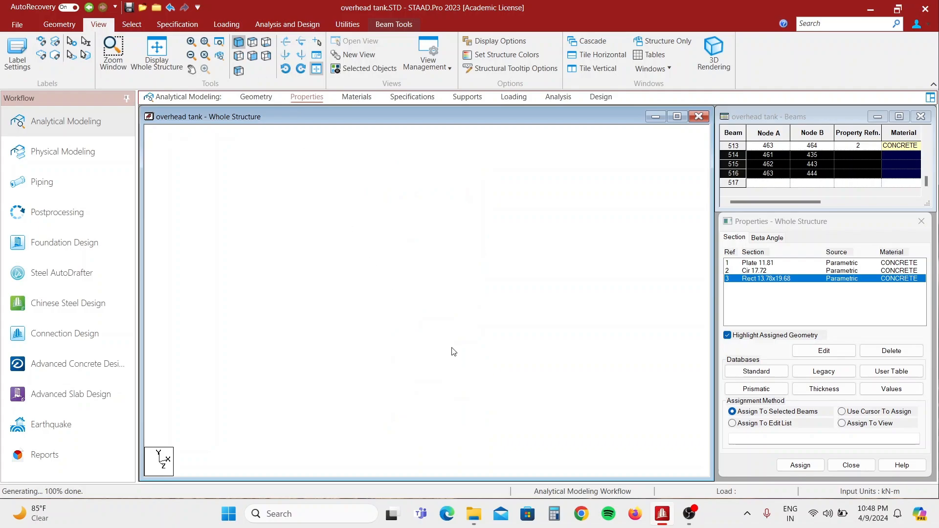
left_click(798, 466)
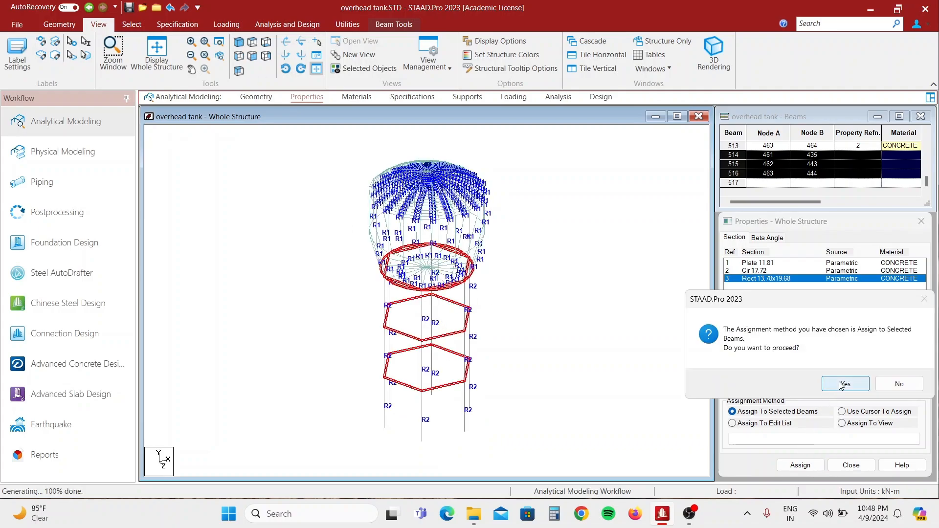
left_click(839, 384)
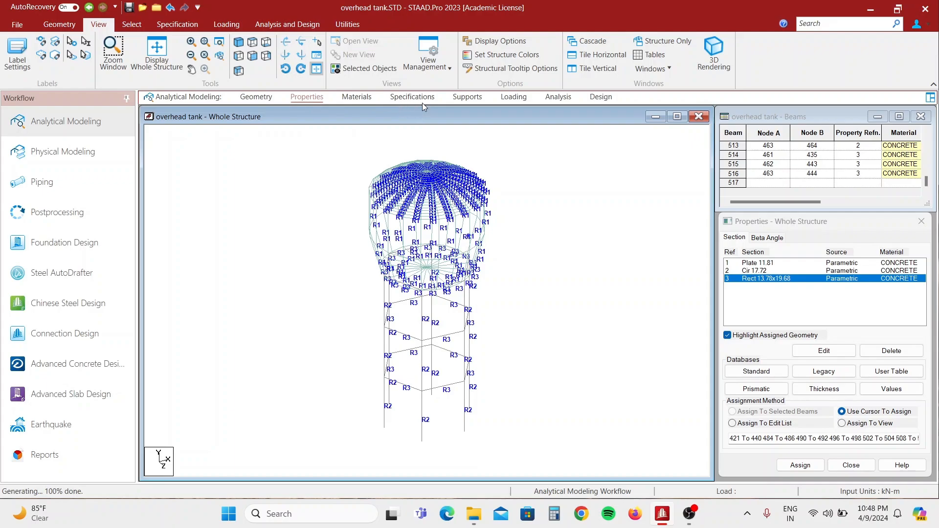
Select the nodes at the column bases and create a fixed support
left_click(466, 97)
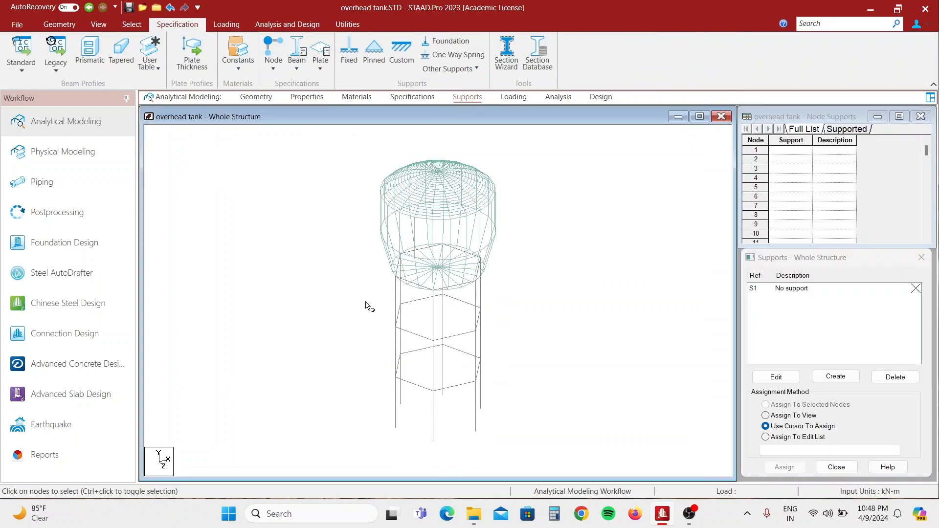
left_click(307, 96)
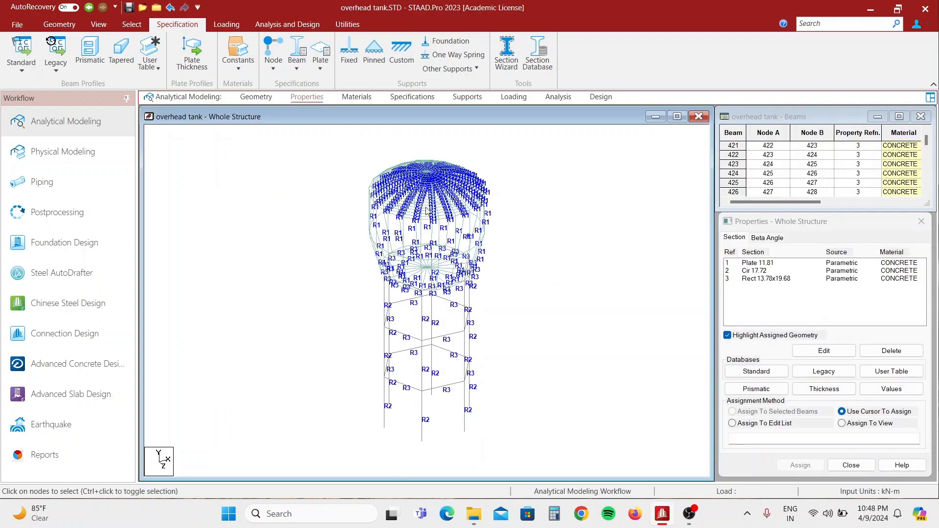
left_click(475, 100)
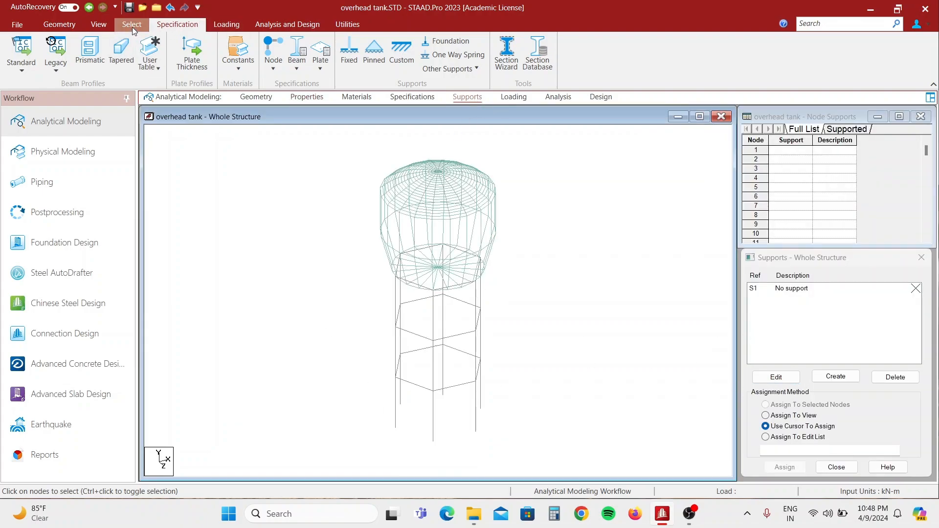
left_click(98, 24)
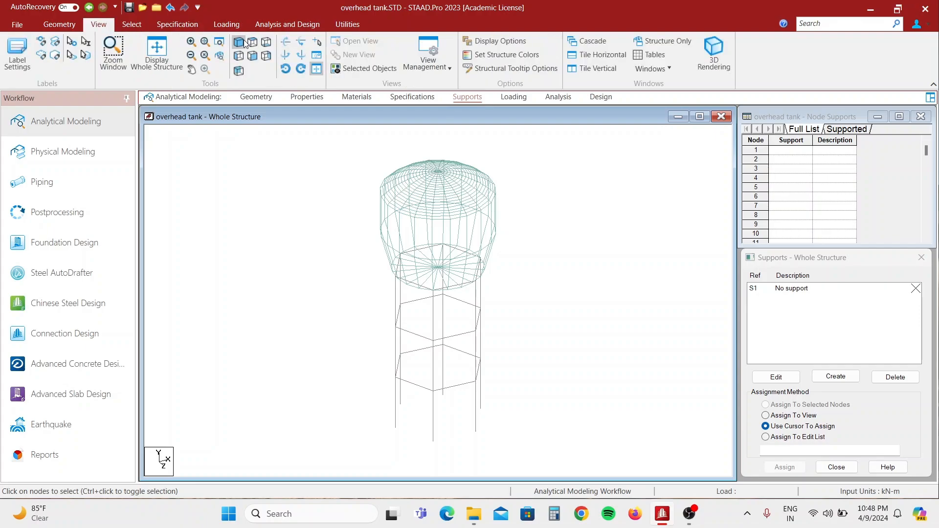
left_click(131, 24)
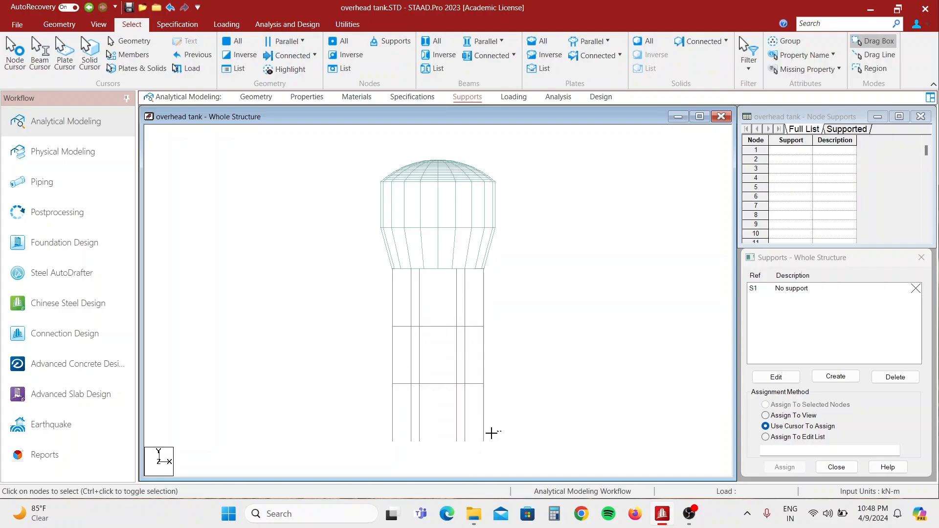
mouse_move(491, 431)
left_mouse_down()
mouse_move(328, 445)
mouse_move(324, 454)
left_mouse_up()
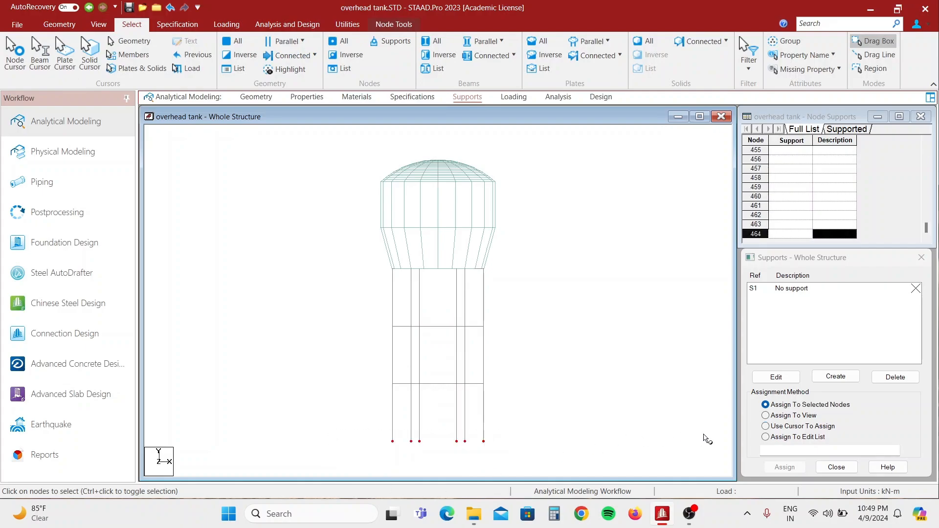
left_click(836, 376)
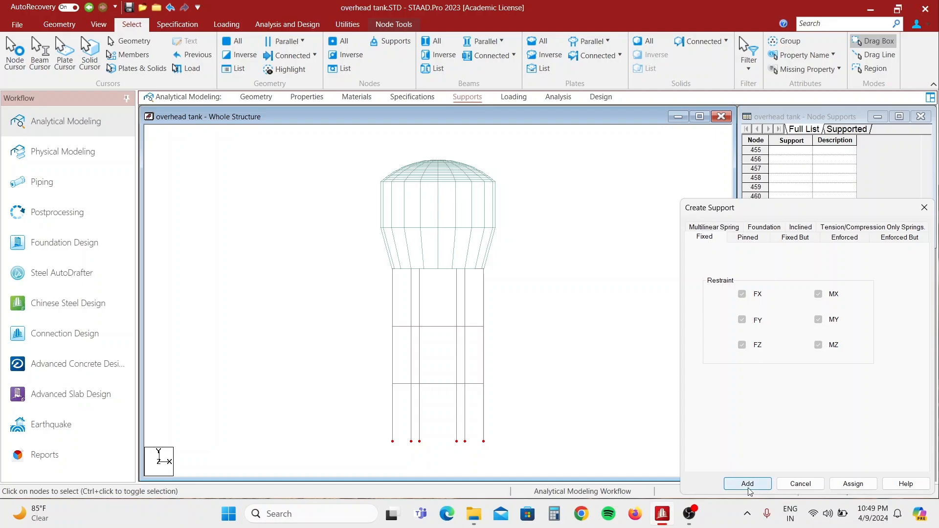
left_click(747, 484)
left_click(776, 299)
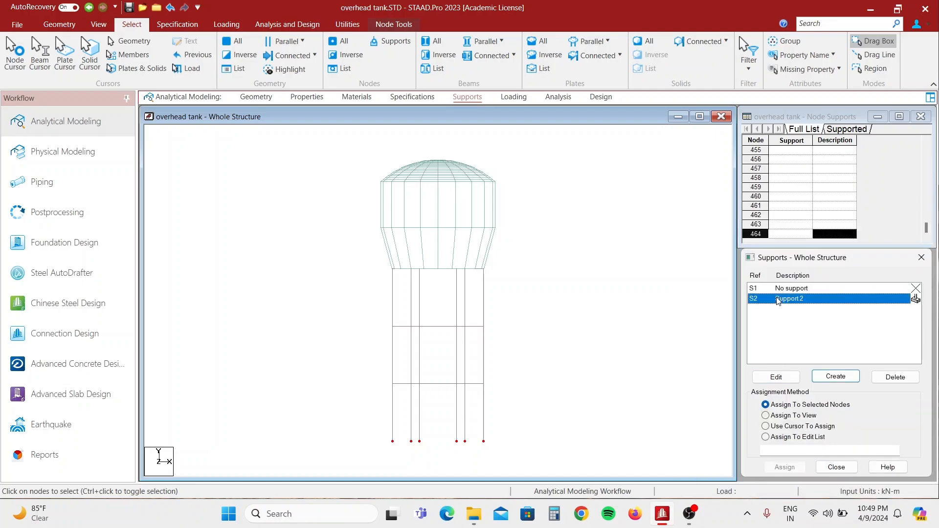
Assign the fixed support to the six selected column base nodes and clear the selection
left_click_drag(430, 457, 373, 457)
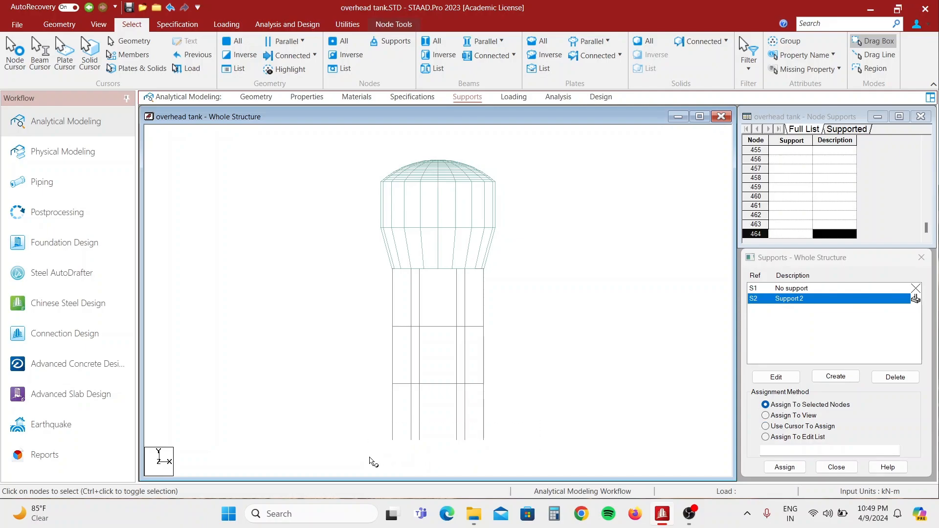
left_click(790, 473)
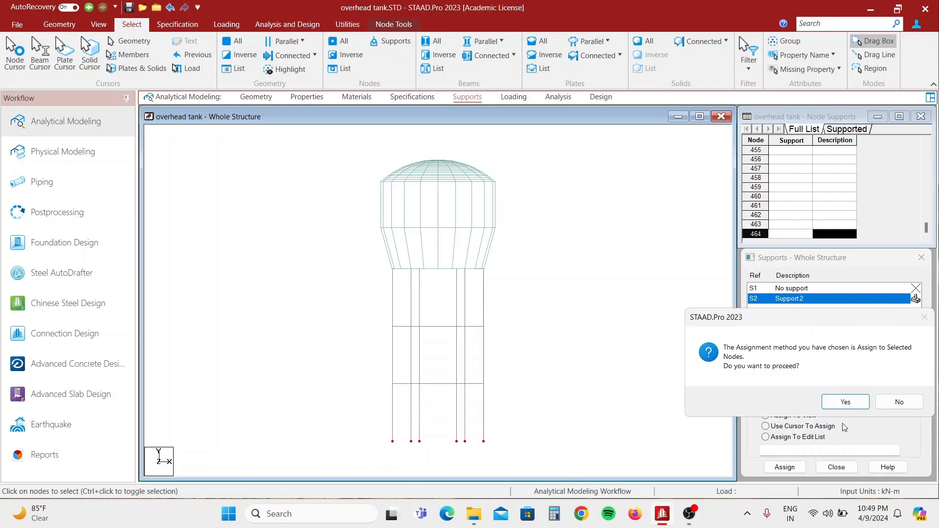
left_click(850, 404)
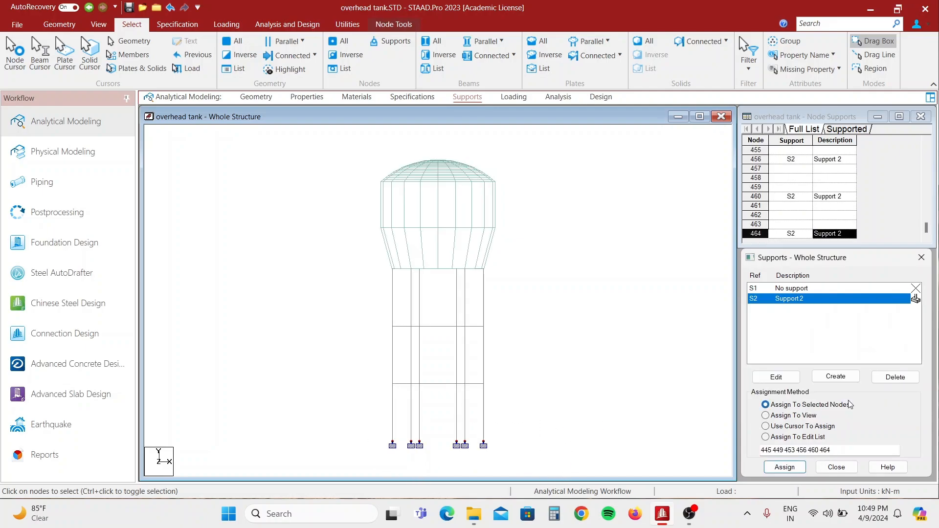
left_click(579, 397)
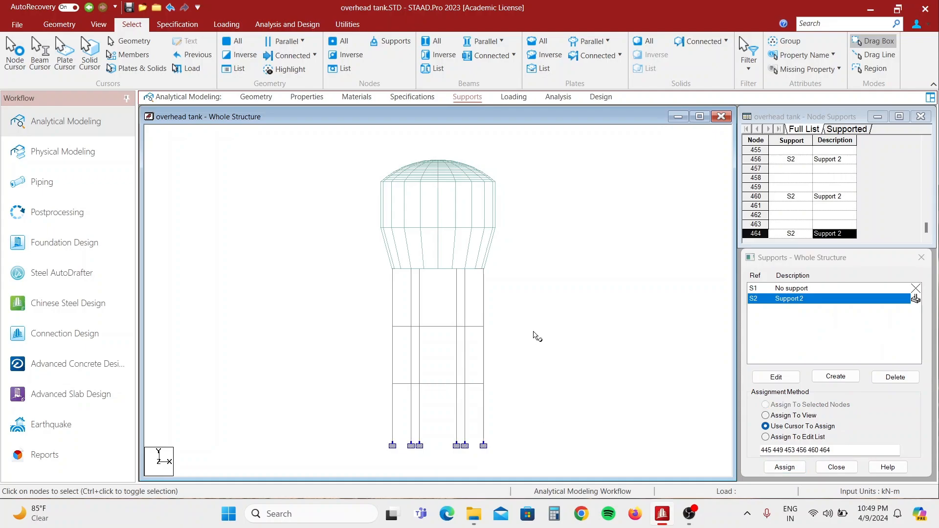
Create primary load case 1 with the Dead loading type and the title DL
left_click(514, 98)
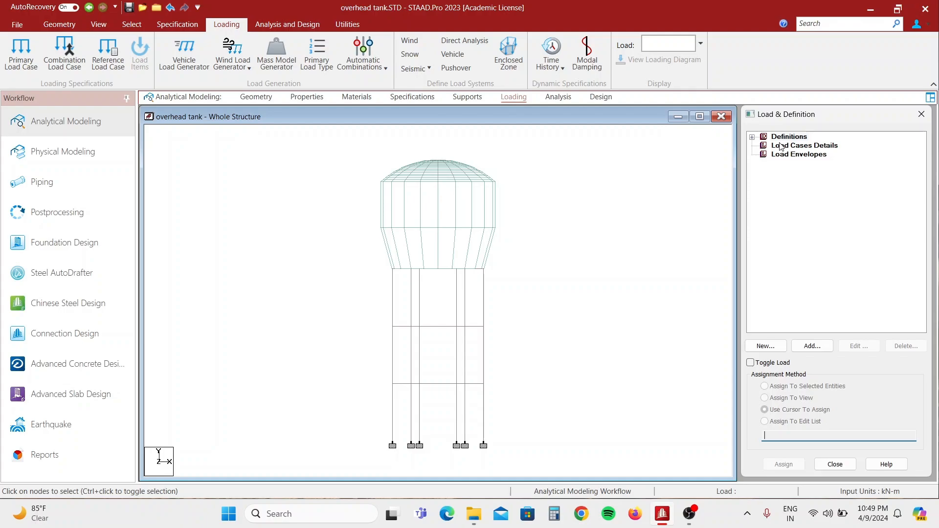
left_click(781, 147)
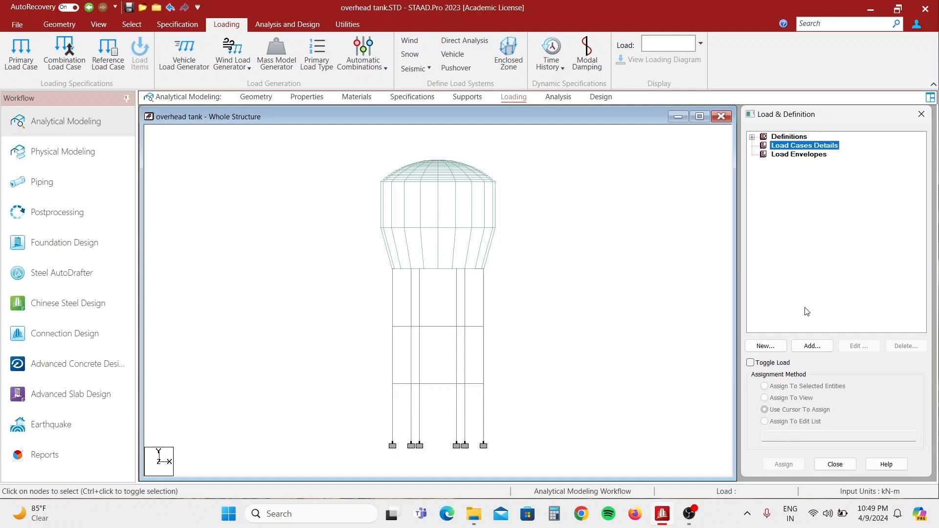
left_click(812, 346)
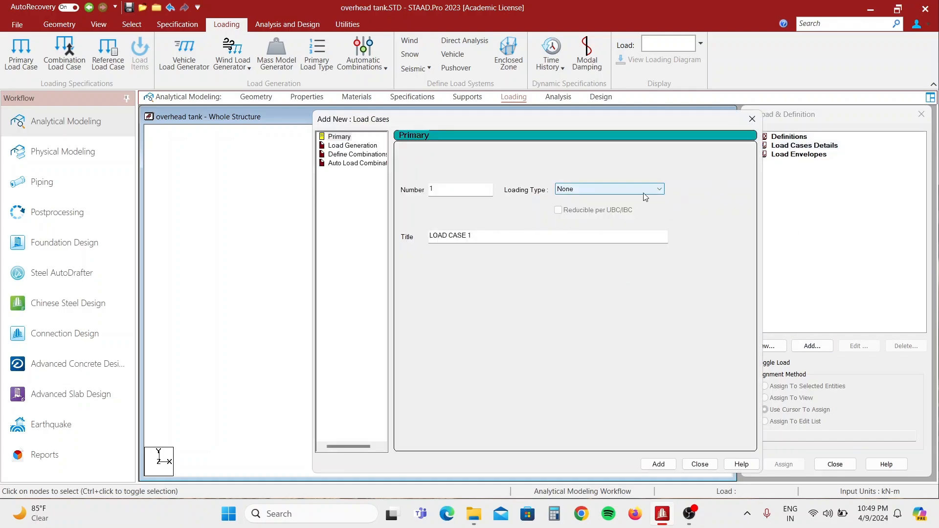
left_click(623, 188)
left_click(611, 199)
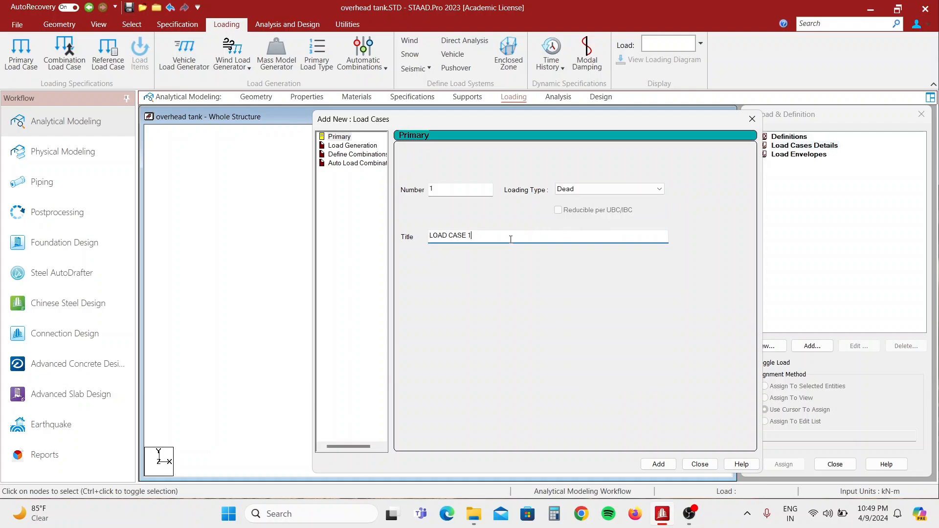
left_click_drag(509, 237, 341, 245)
type("DL")
left_click(659, 465)
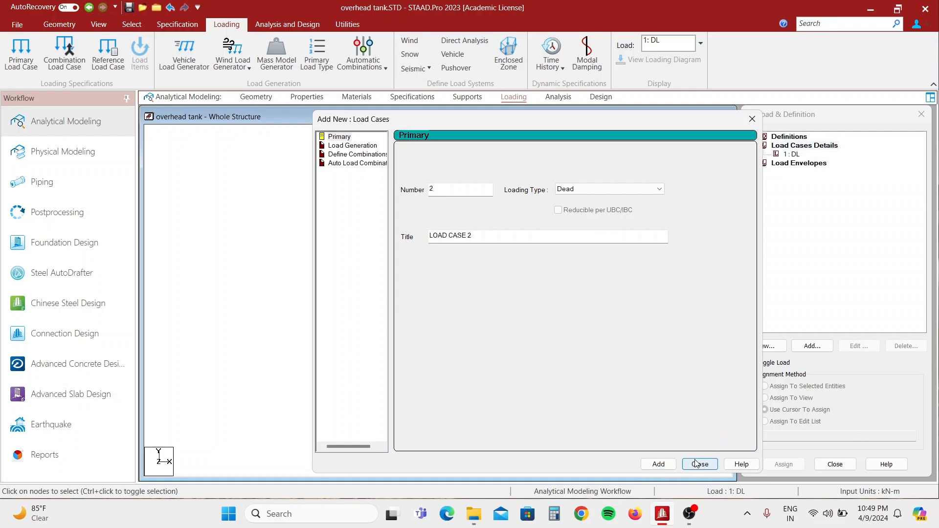
left_click(697, 464)
Add a selfweight load in Y with factor -1 to the DL case and assign it to the whole view
left_click(793, 154)
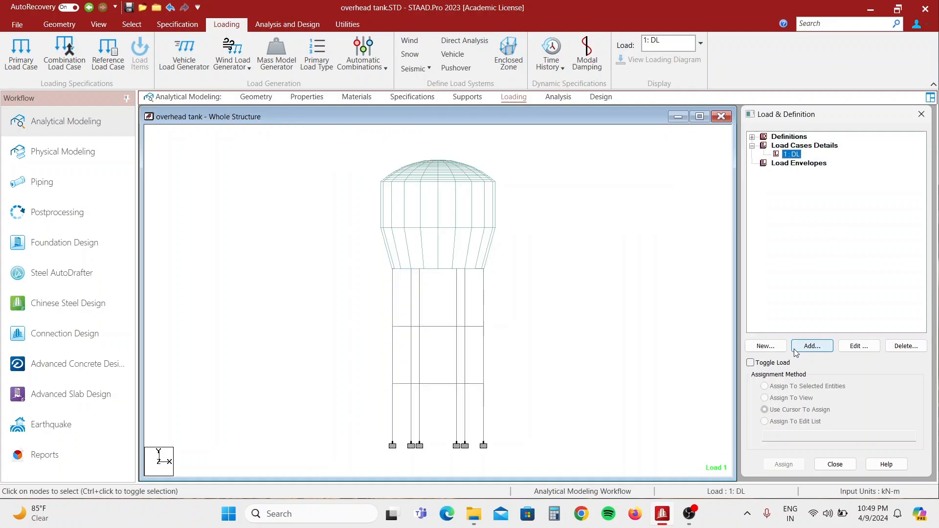
left_click(812, 348)
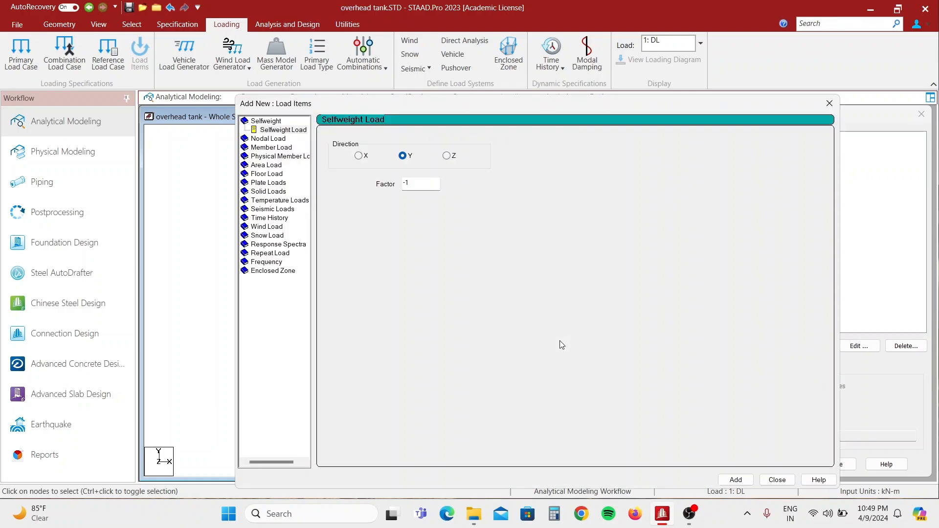
left_click(735, 480)
left_click(777, 480)
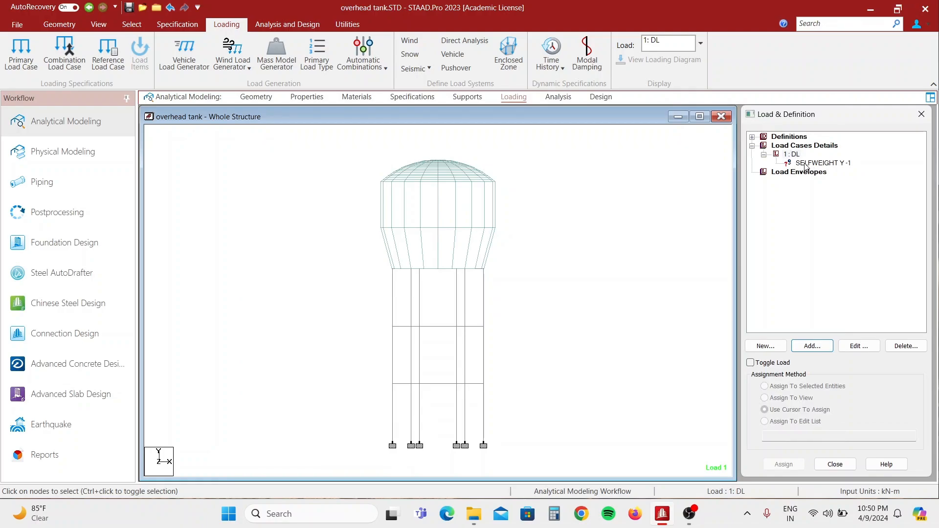
left_click(811, 164)
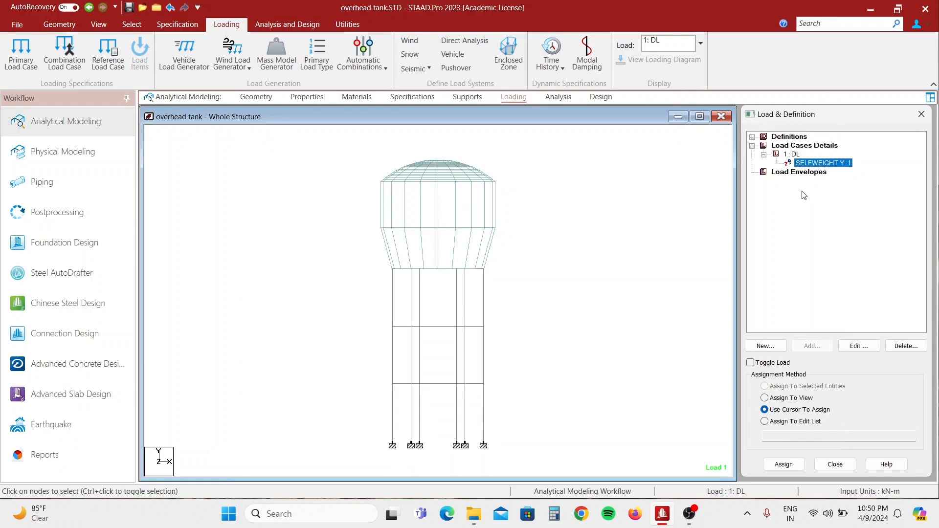
left_click(790, 398)
left_click(784, 464)
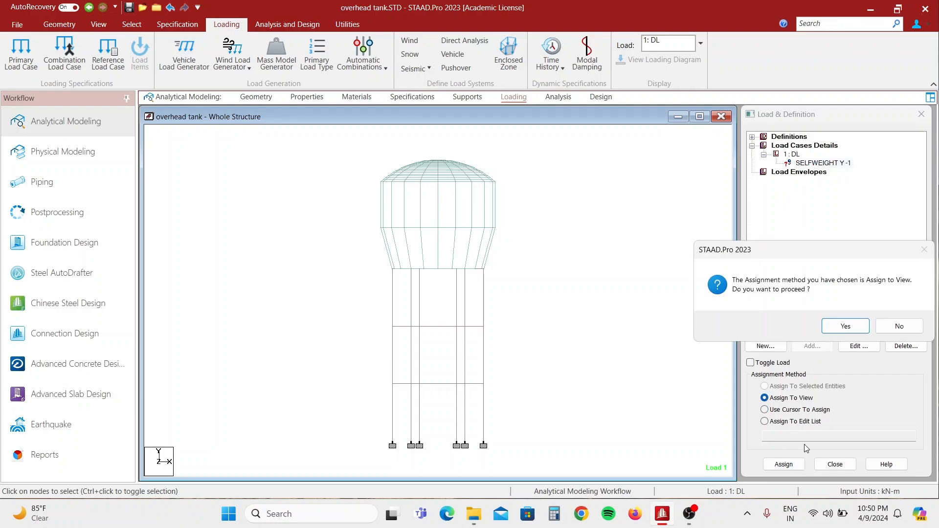
left_click(846, 331)
Start a hydrostatic plate load in the DL case and select the tank's wall, conical and base plates, leaving out the roof dome
left_click(792, 154)
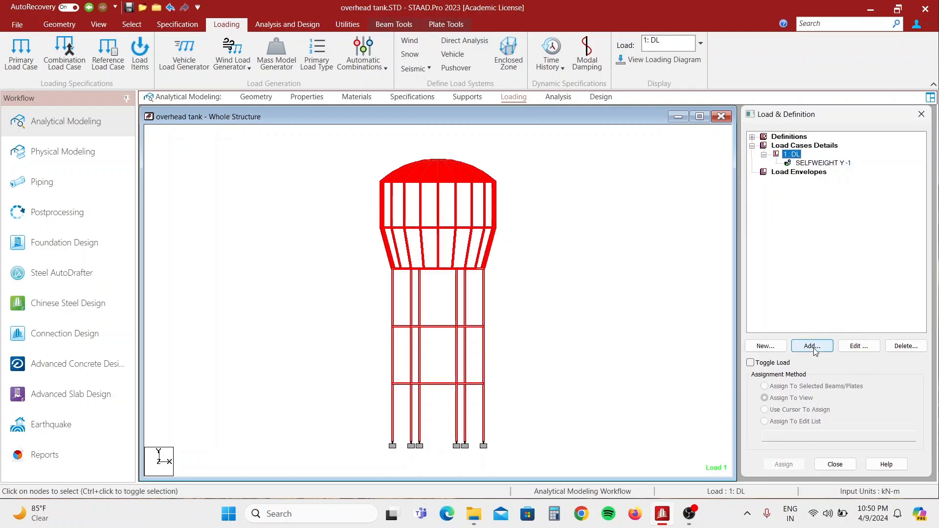
left_click(812, 346)
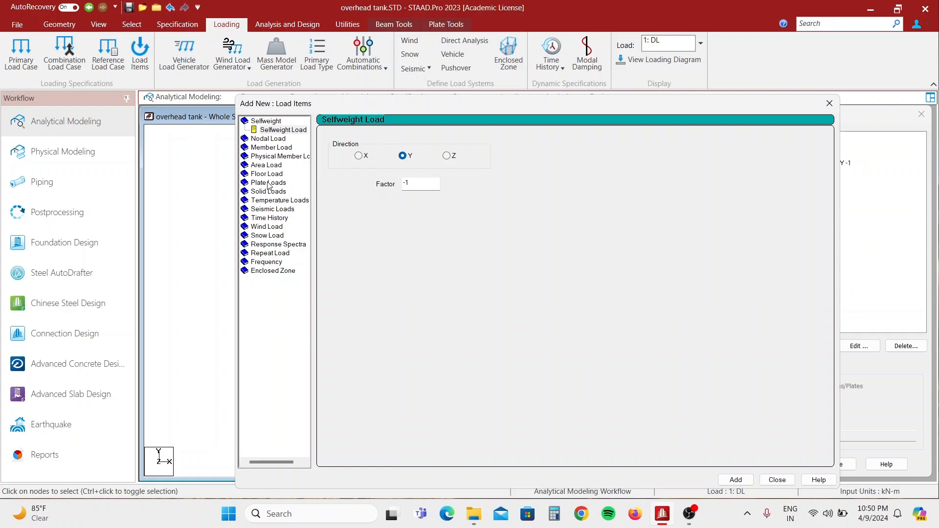
left_click(268, 183)
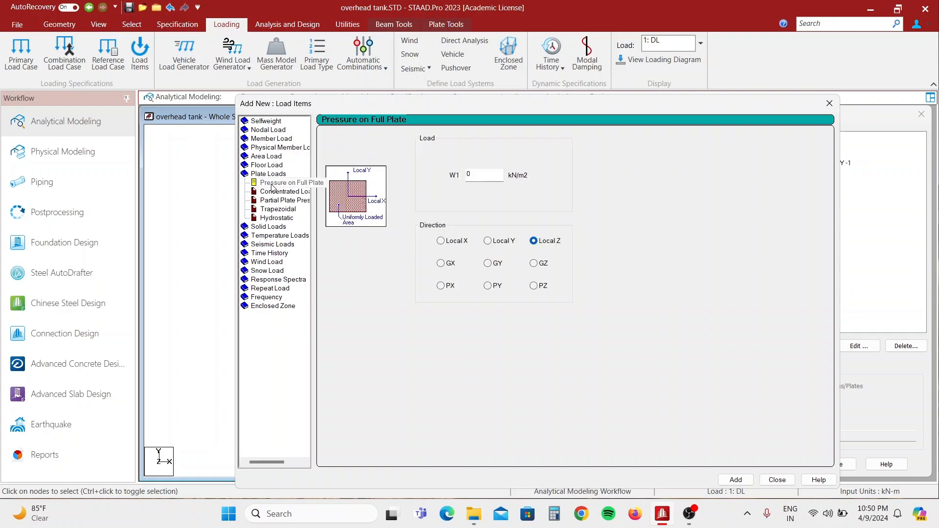
left_click(283, 219)
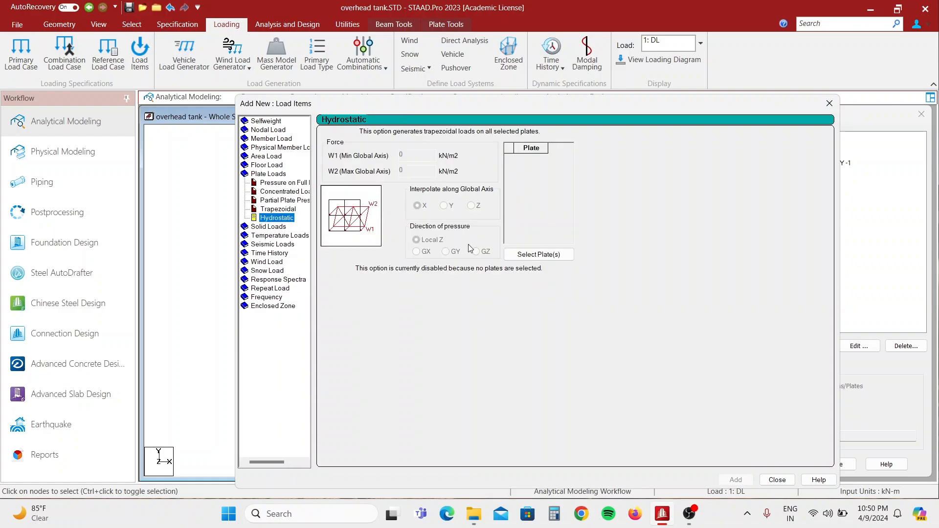
left_click(528, 257)
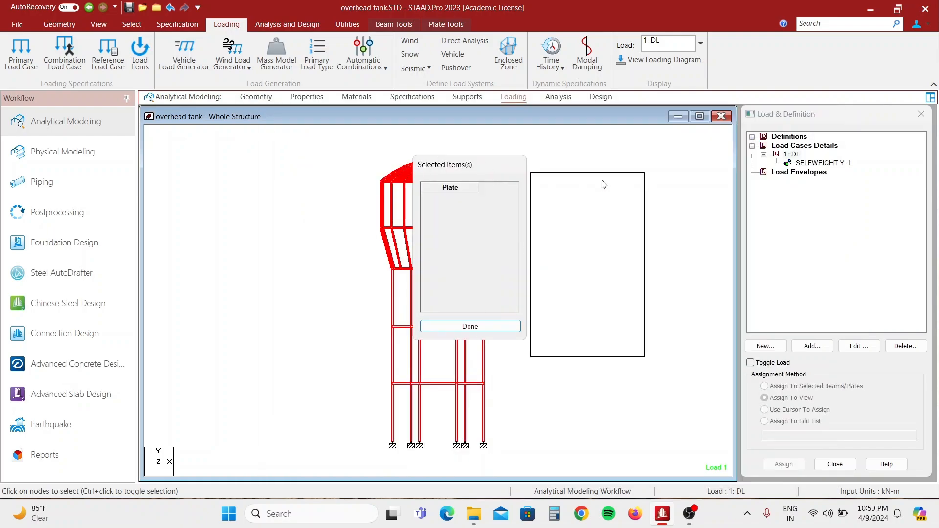
left_click(132, 24)
left_click(65, 54)
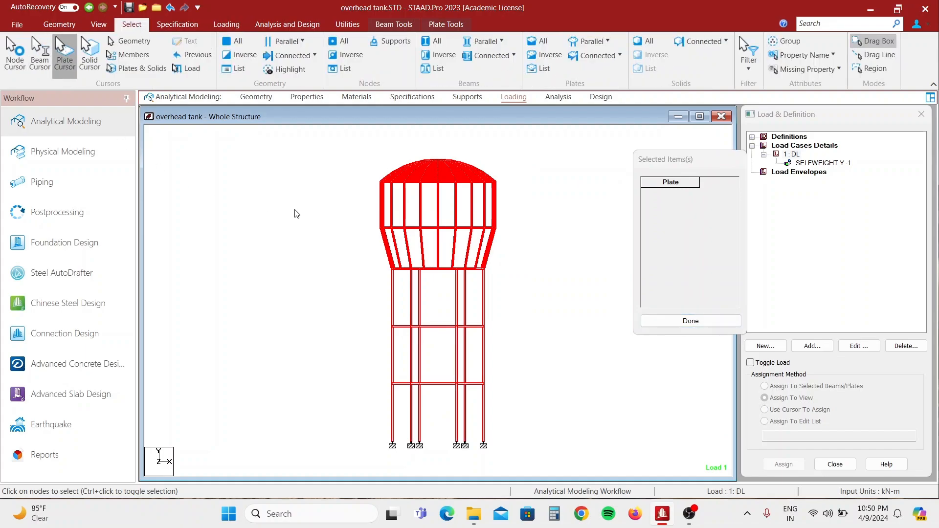
key("ctrl+a")
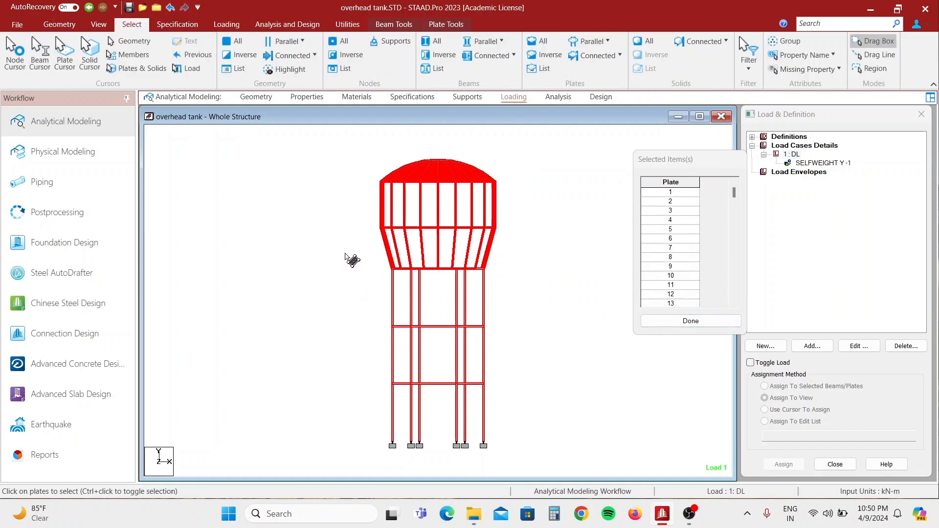
left_click(351, 259)
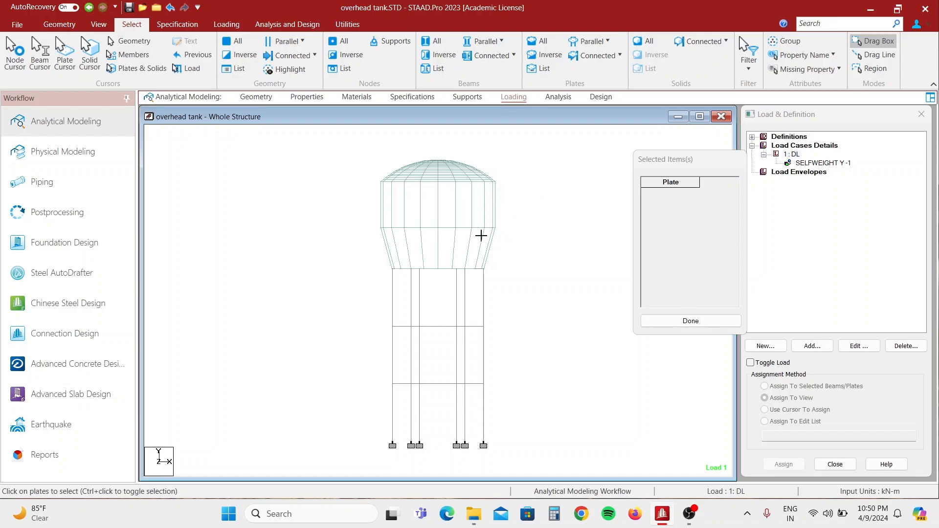
left_click_drag(526, 186, 331, 281)
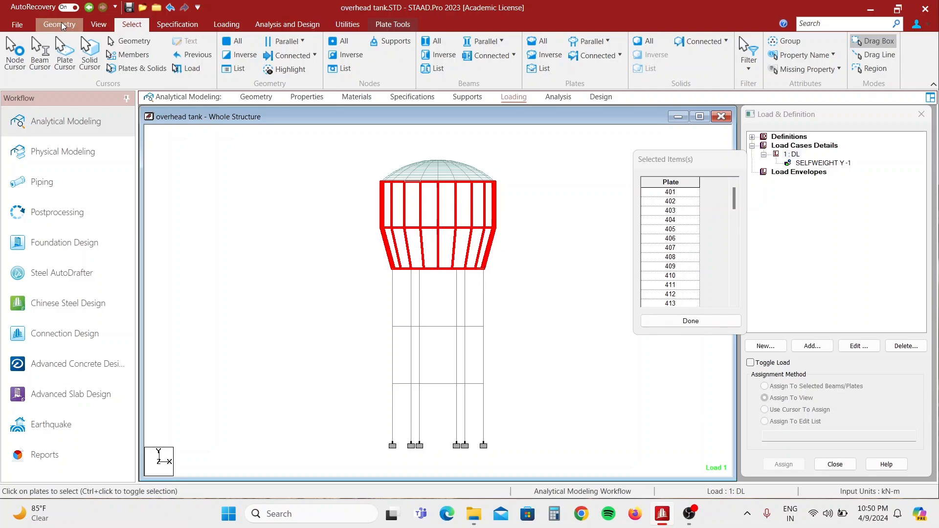
left_click(98, 25)
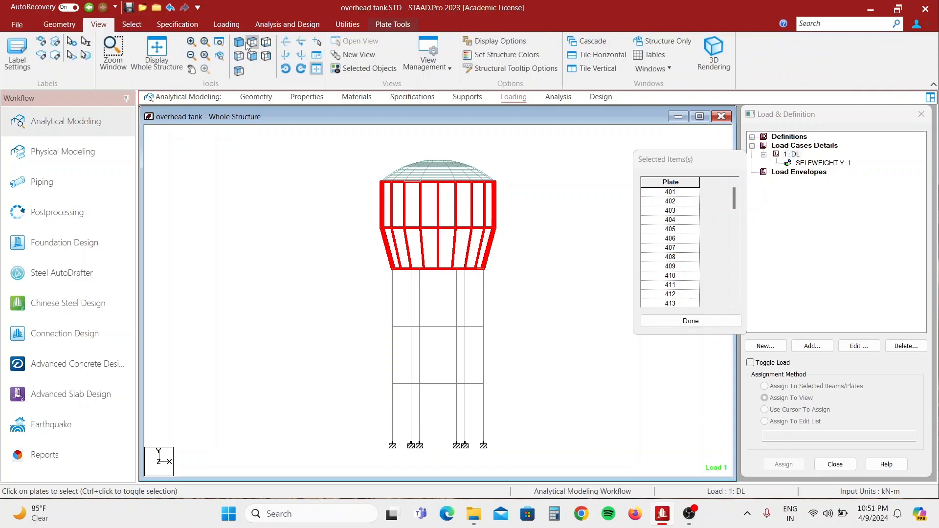
left_click(239, 42)
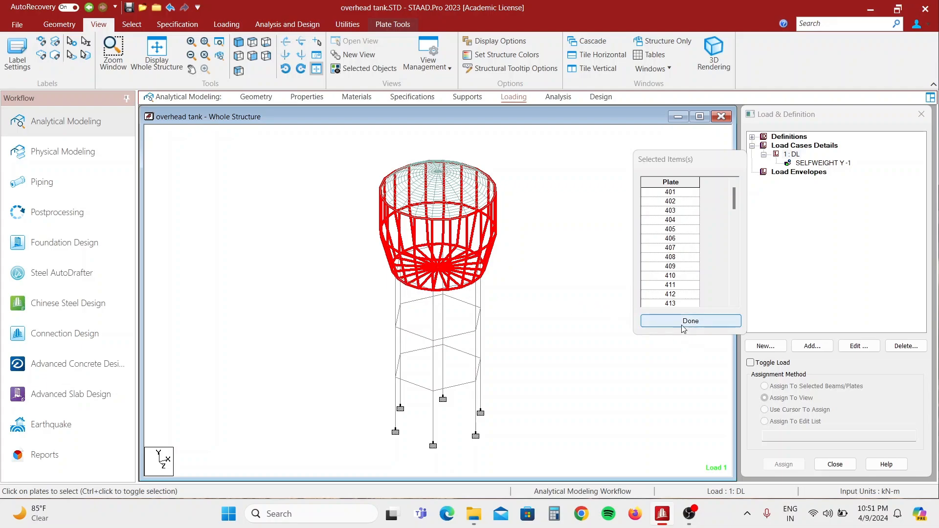
left_click(666, 322)
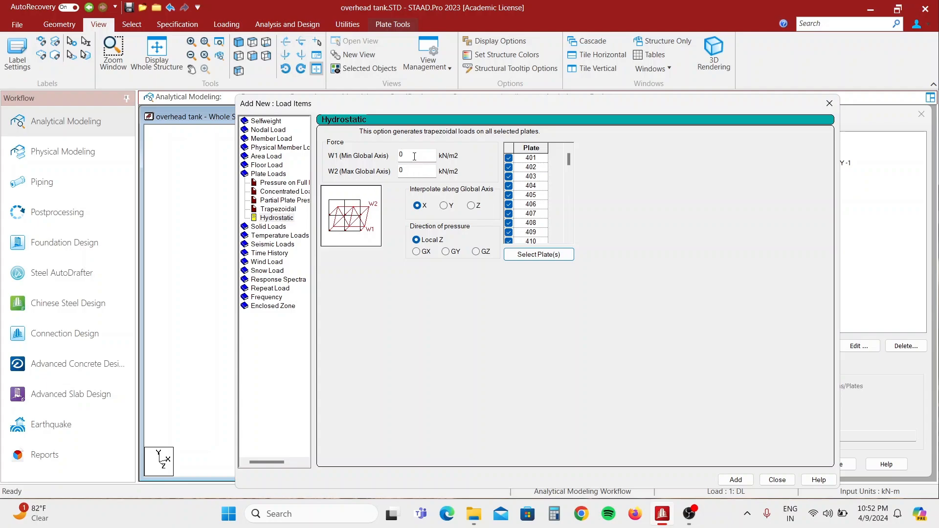
Add the hydrostatic load with W1 of 25 kN/m2, interpolated along global Y, and clear the plate selection
double_click(415, 156)
type("25")
left_click(444, 206)
left_click(736, 480)
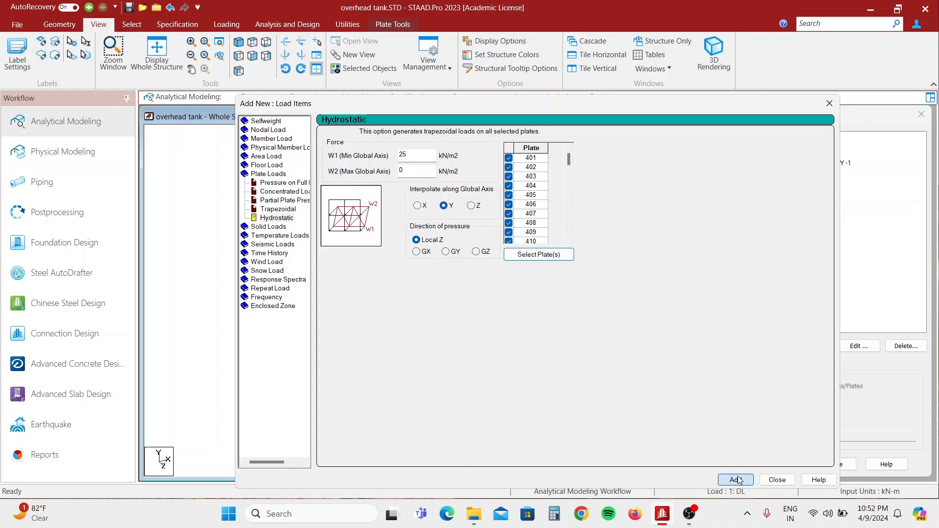
left_click(770, 481)
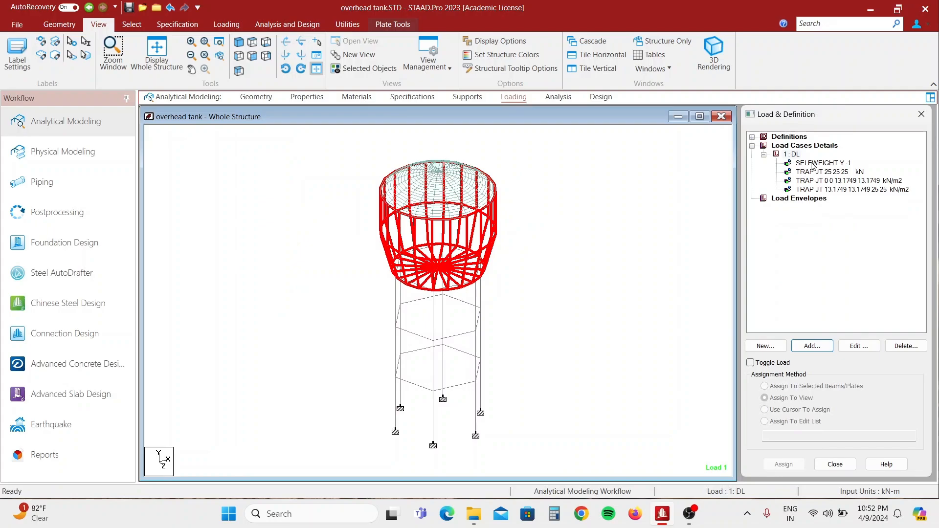
left_click(704, 255)
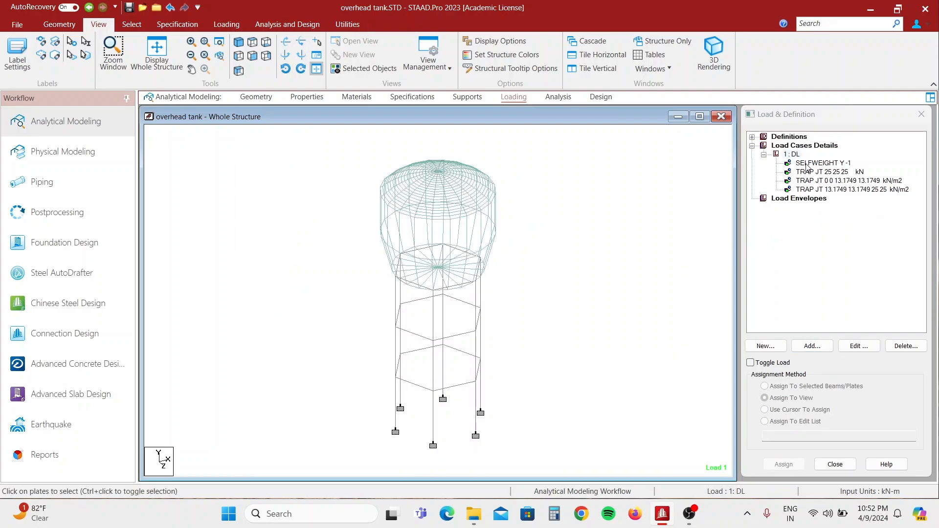
Examine which tank plates each of the three trapezoidal loads in the DL case is assigned to
left_click(808, 174)
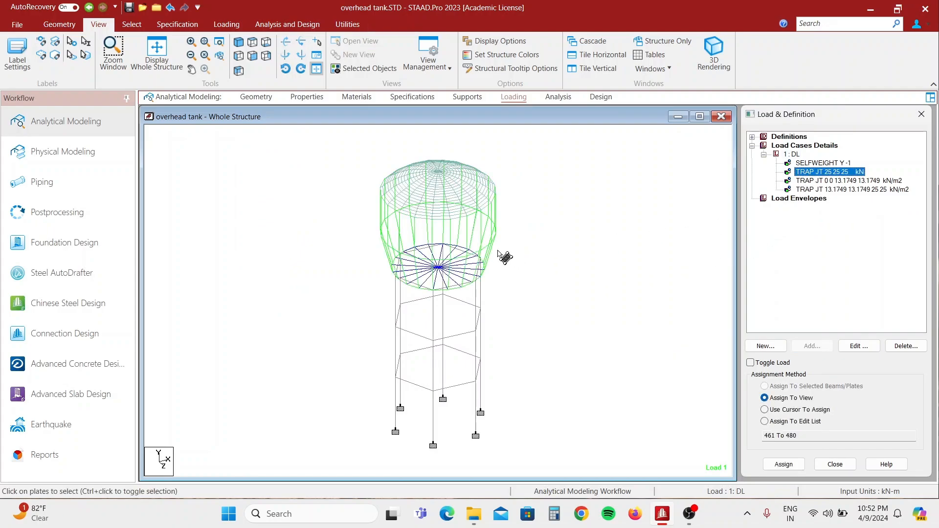
left_click(809, 181)
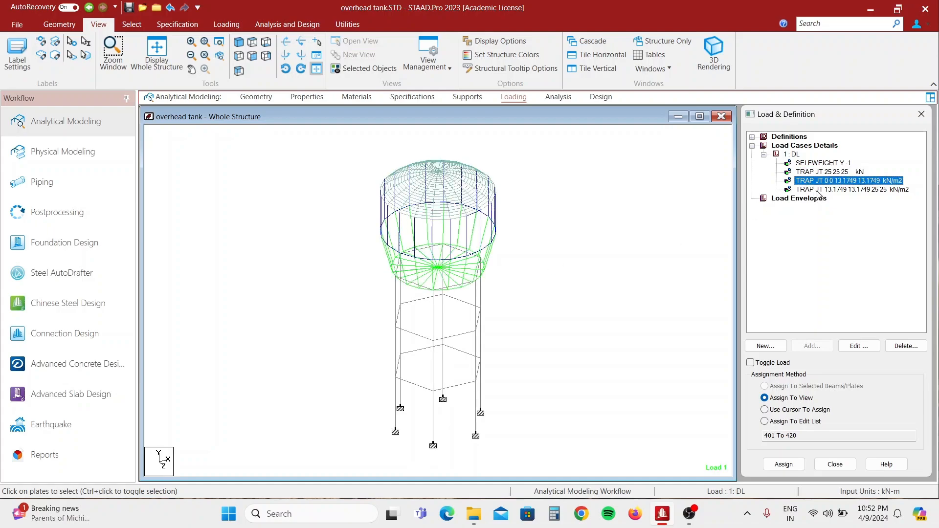
left_click(819, 190)
left_click(619, 246)
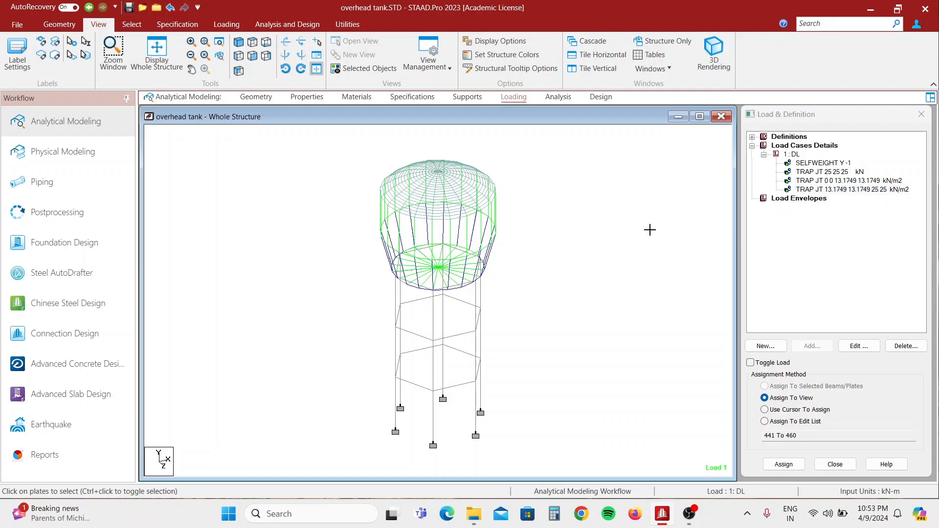
Create primary load case 2 with the Wind loading type and the title WLX+
left_click(808, 146)
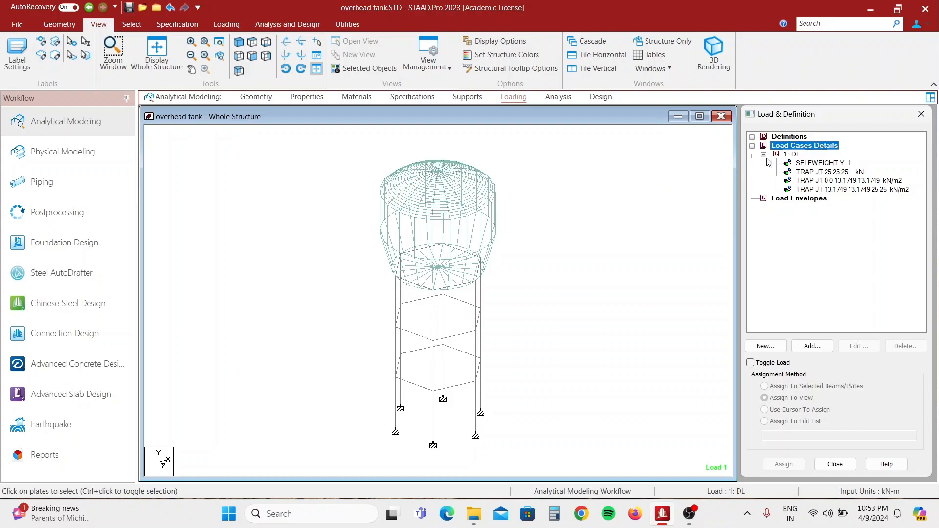
left_click(812, 346)
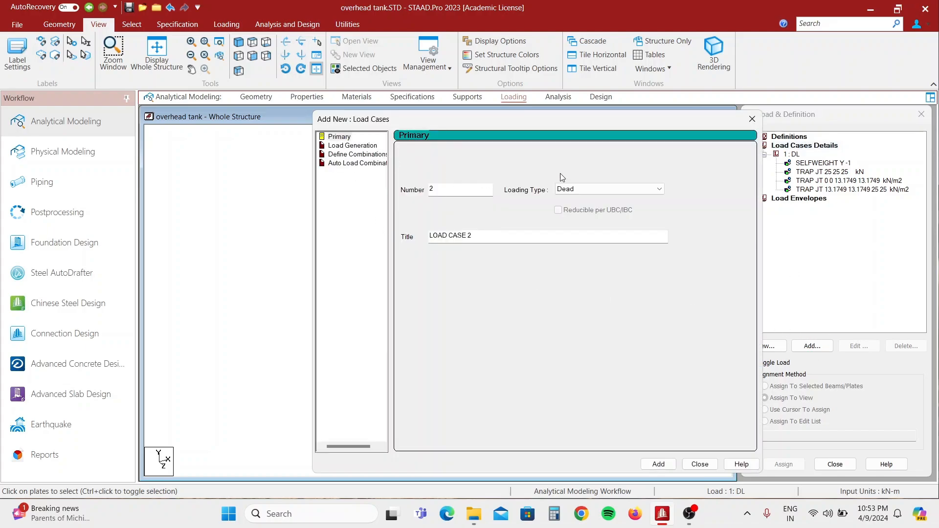
left_click(605, 191)
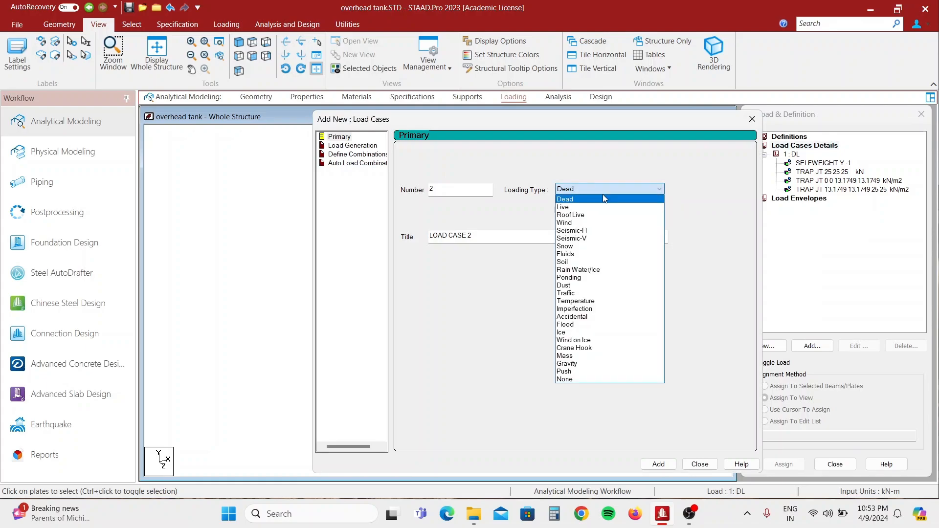
left_click(585, 223)
left_click_drag(500, 236, 390, 242)
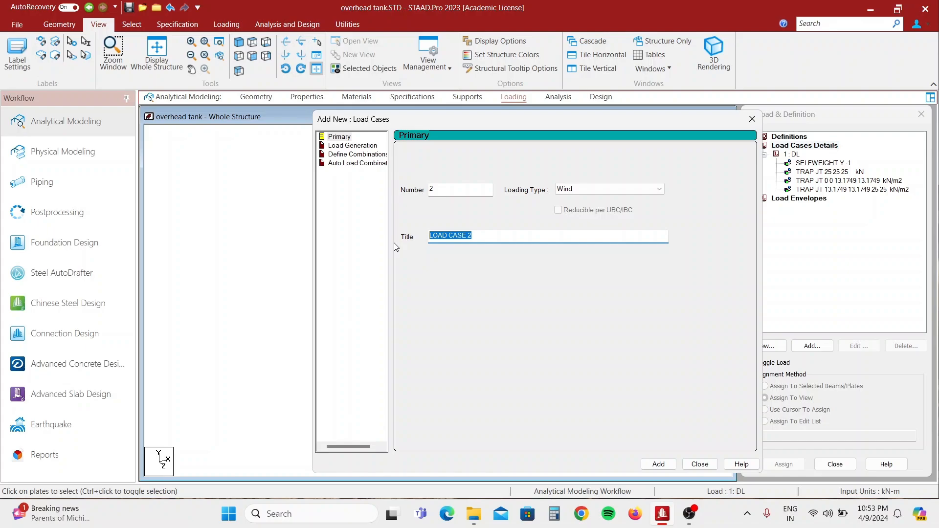
type("WLX+")
left_click_drag(452, 240, 426, 237)
key("ctrl+c")
left_click(659, 464)
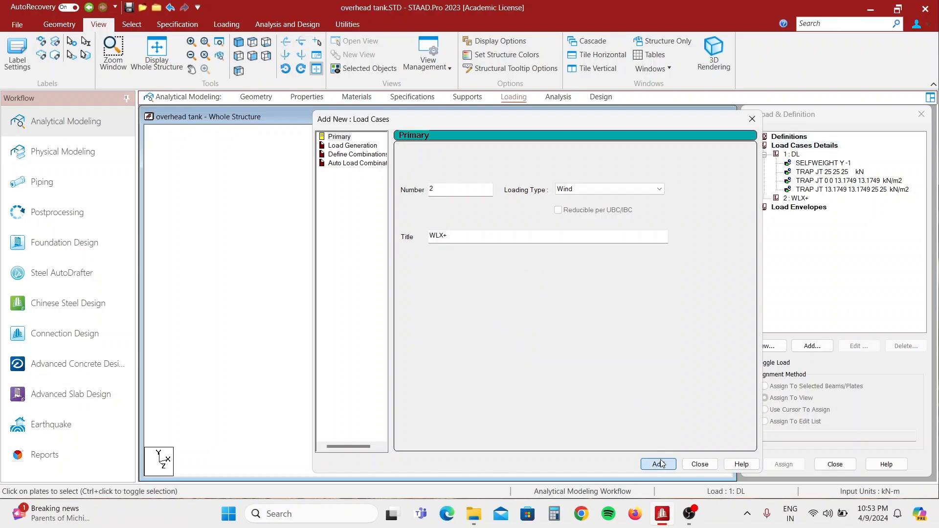
Create primary load case 3 with the title WLX-, keeping the Wind loading type
left_click_drag(473, 236, 429, 236)
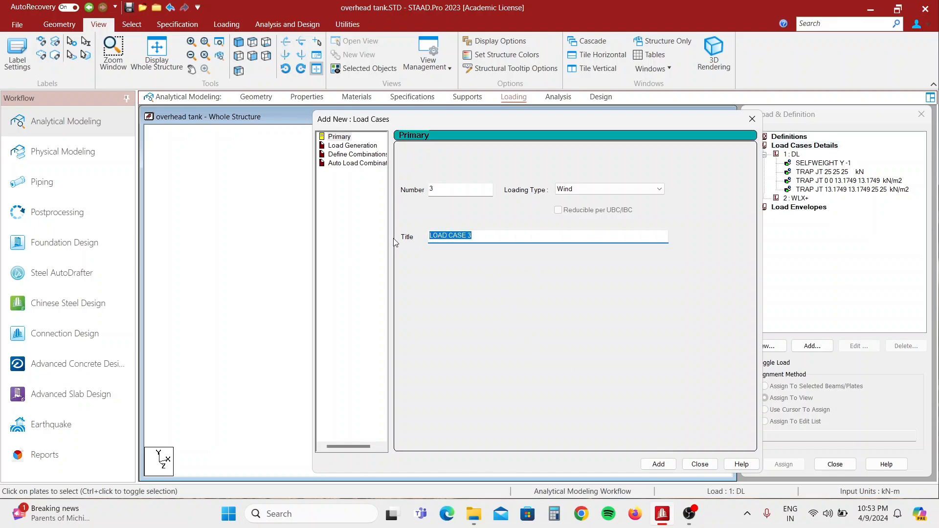
key("ctrl+v")
type("-")
left_click(659, 464)
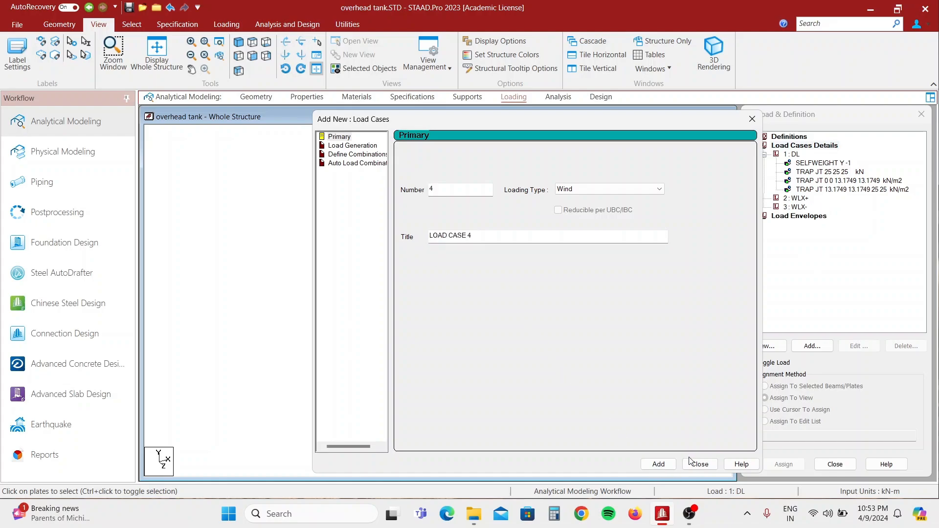
Create primary load case 4 with the title WLZ+, keeping the Wind loading type
left_click(474, 237)
left_click_drag(474, 239, 390, 246)
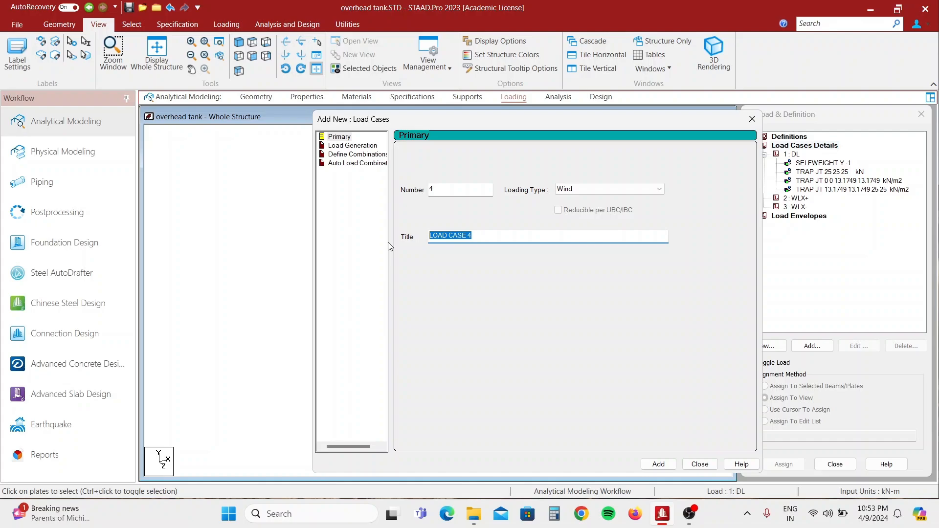
type("WLZ+")
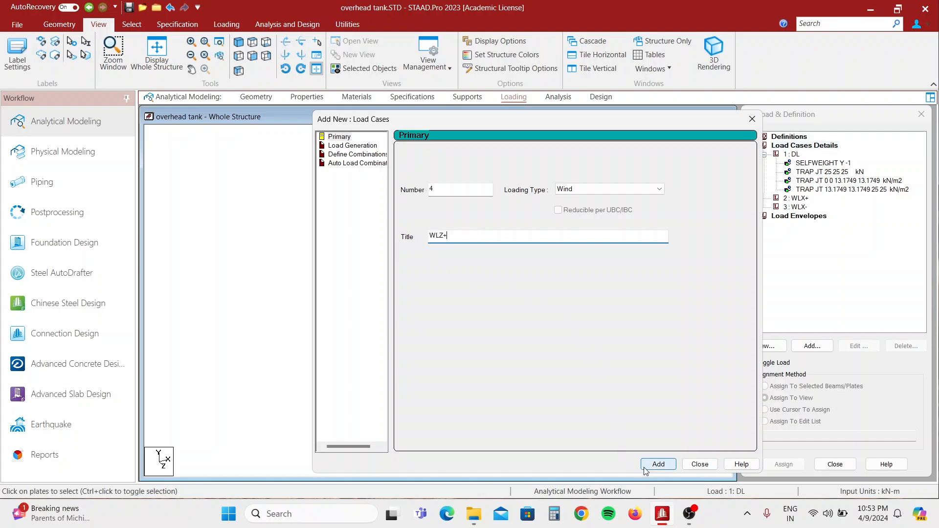
left_click(659, 465)
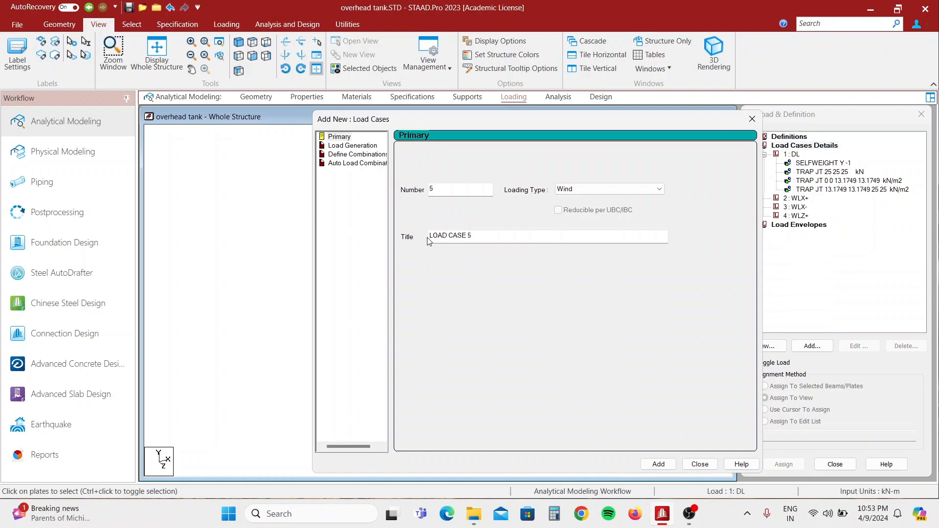
Create primary load case 5 with the title WLZ-, keeping the Wind loading type, and finish adding load cases
left_click_drag(491, 238, 396, 256)
type("WLZ-")
left_click(661, 464)
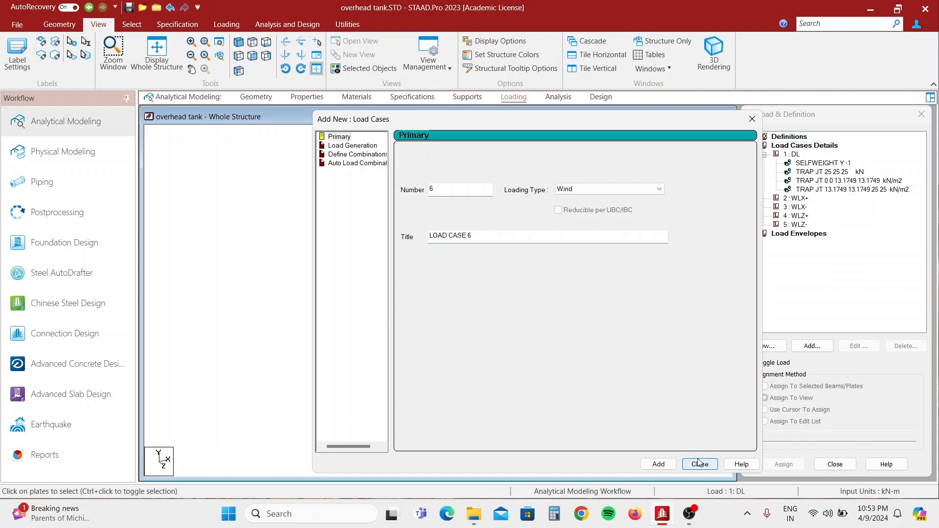
left_click(699, 464)
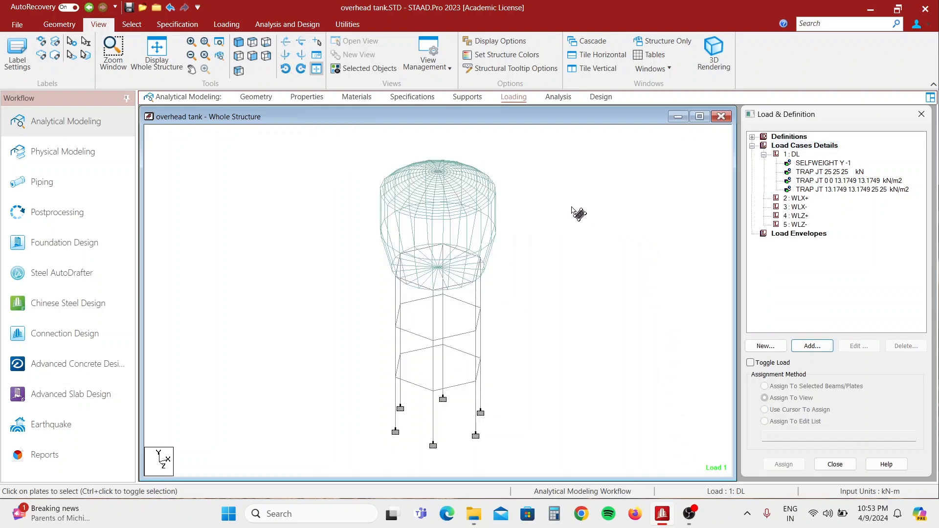
Create primary load case 6 with the Seismic-H loading type and the title EQX+
left_click(807, 146)
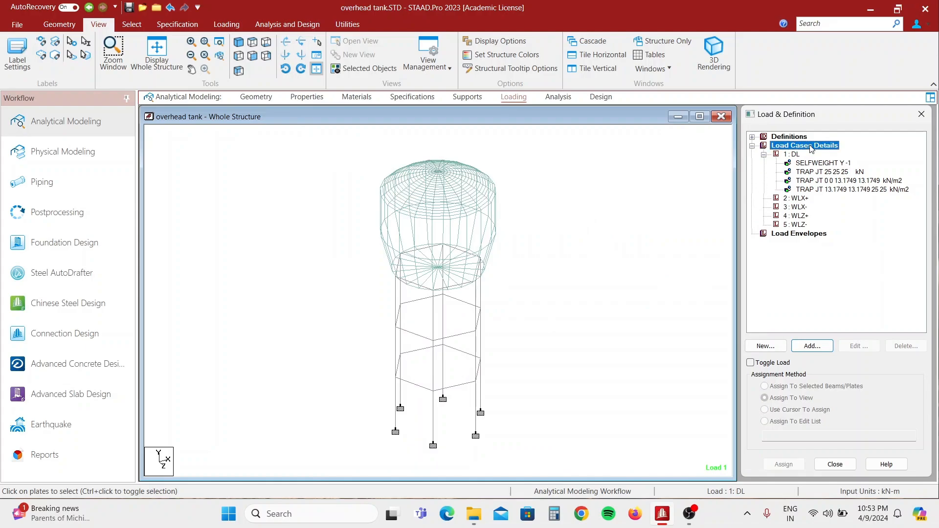
left_click(810, 345)
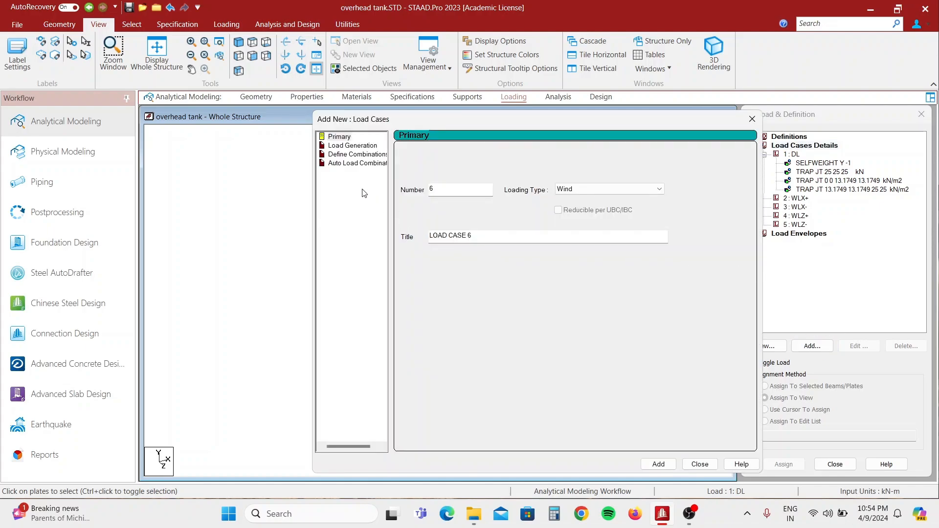
left_click(606, 195)
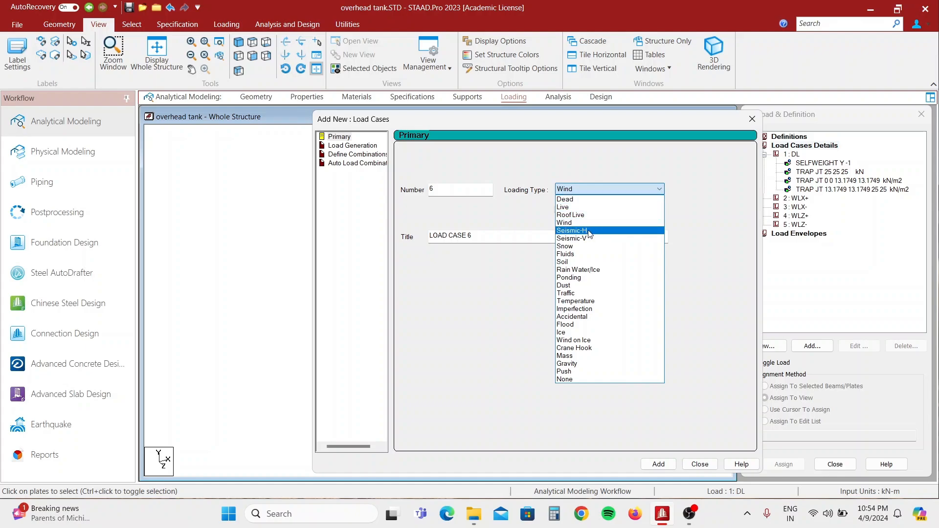
left_click(601, 231)
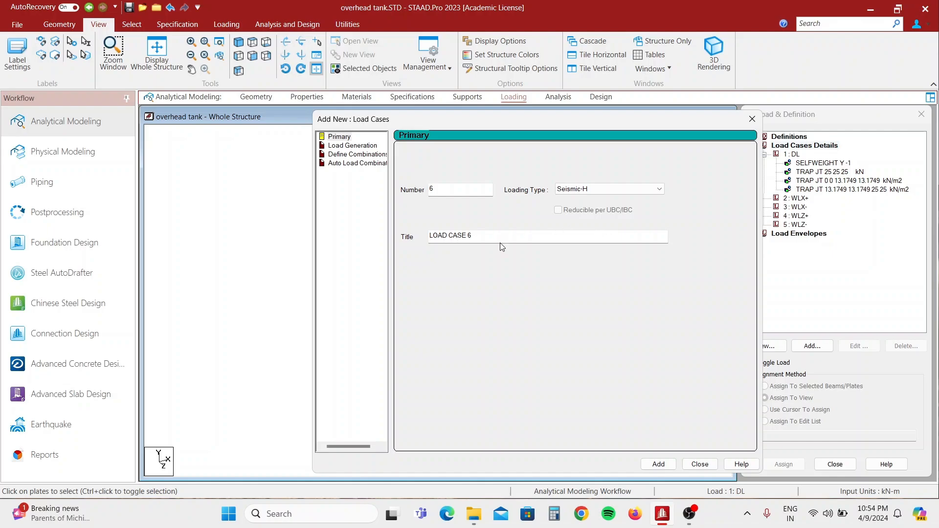
left_click_drag(474, 236, 415, 237)
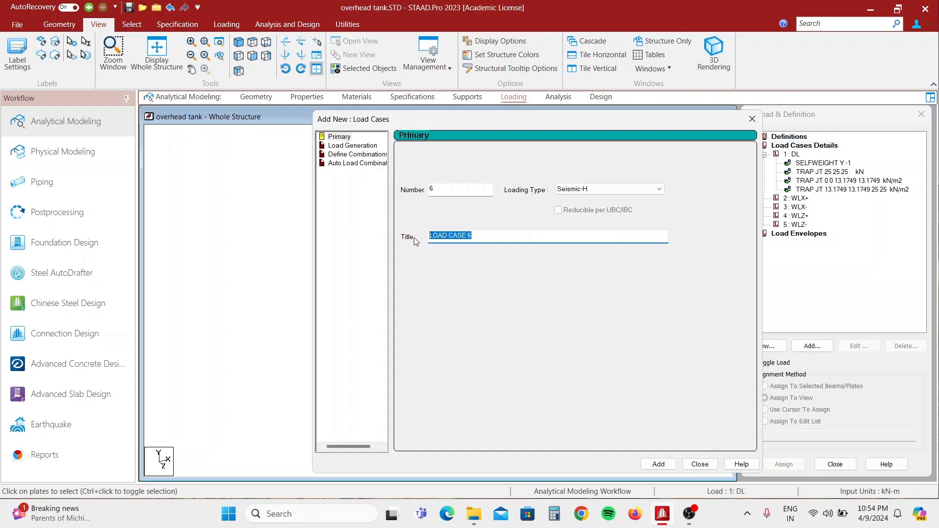
type("E")
type("QX+")
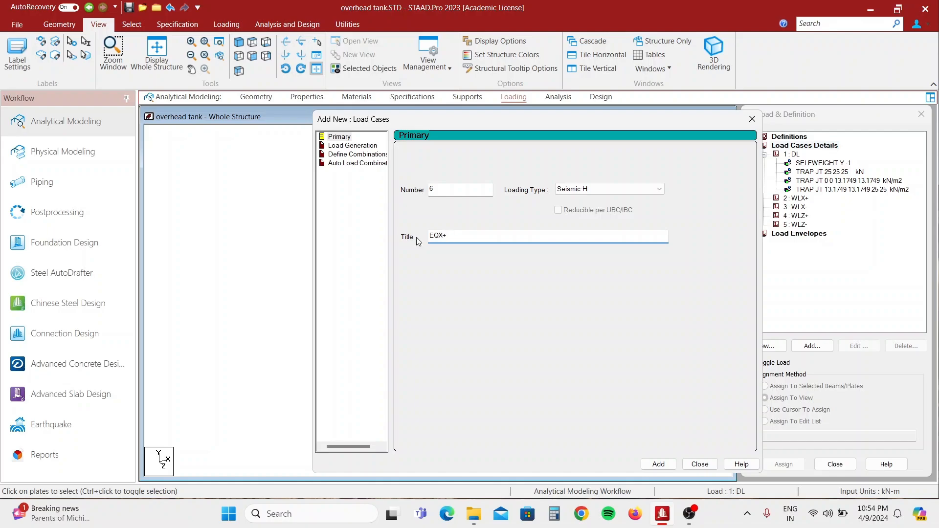
left_click(659, 464)
Create primary load case 7 with the title EQX-, keeping the Seismic-H loading type
left_click_drag(478, 240, 409, 250)
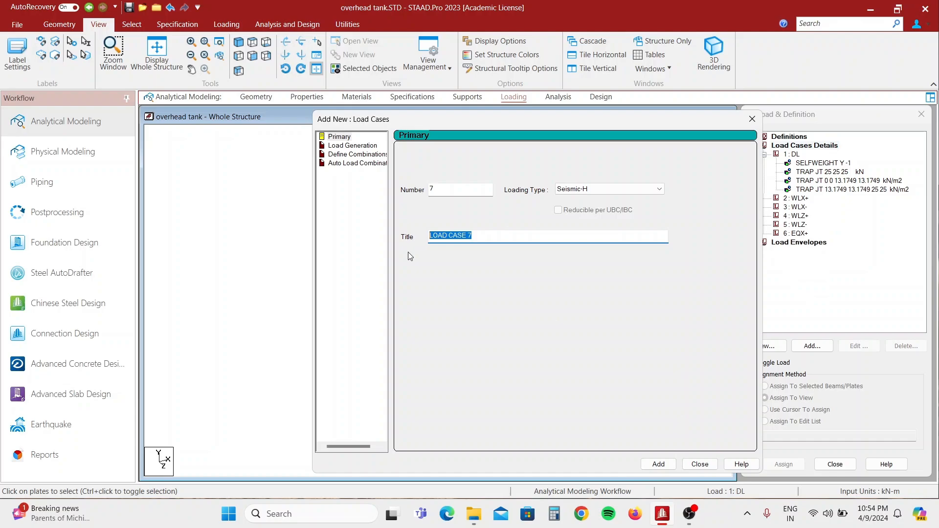
type("EQX-")
left_click(658, 464)
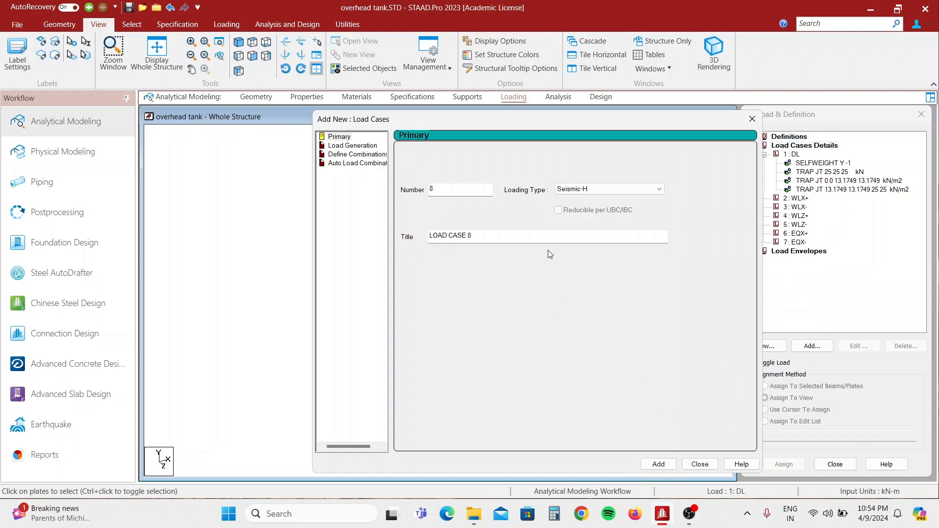
Create primary load case 8 with the title EQZ+, keeping the Seismic-H loading type
left_click_drag(494, 242, 425, 240)
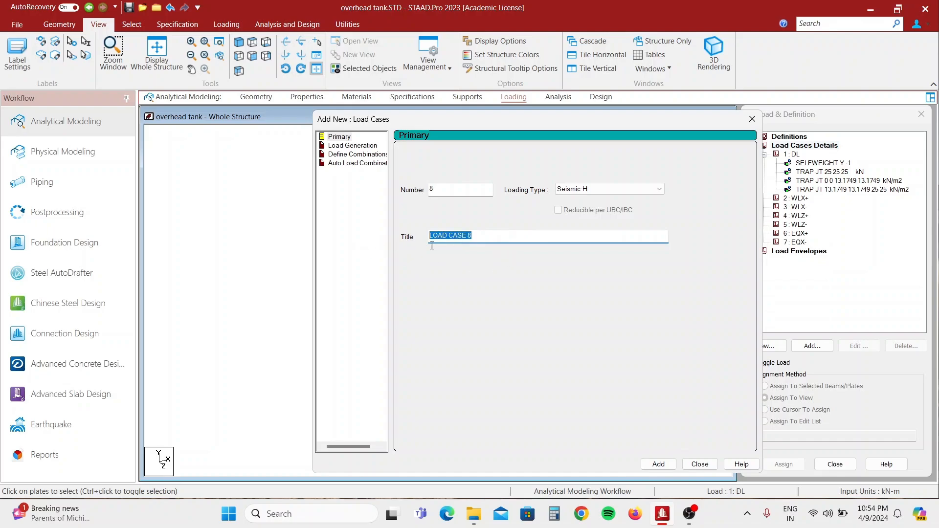
type("EQZ+")
left_click(656, 463)
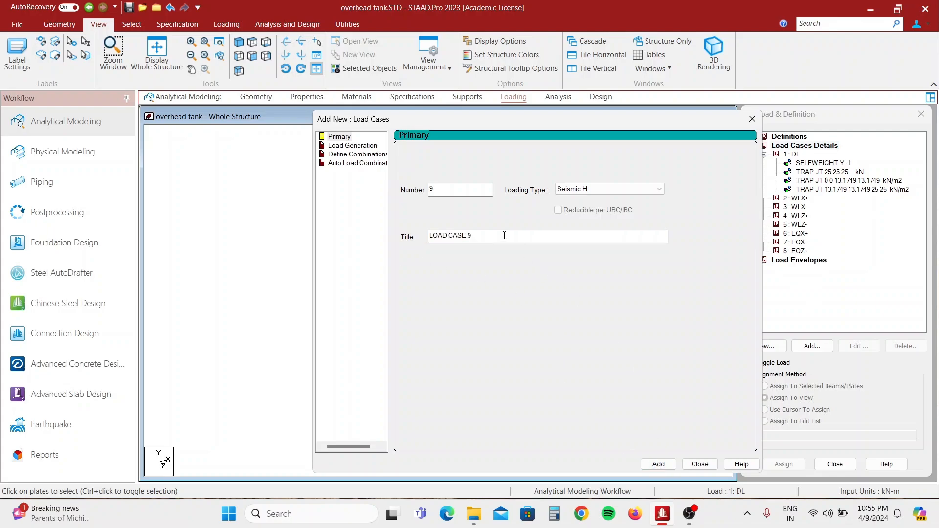
Create primary load case 9 with the title EQZ-, keeping the Seismic-H loading type
left_click_drag(504, 236, 355, 241)
type("EQZ-")
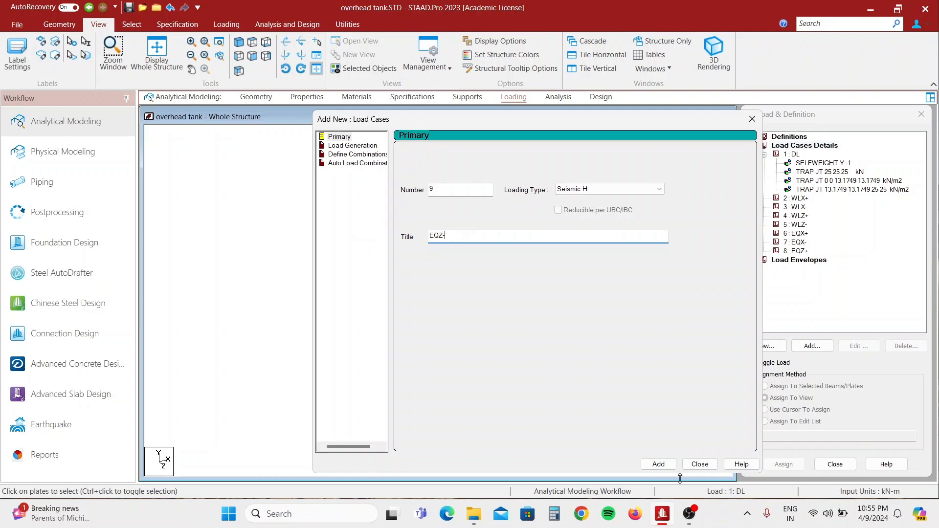
Add primary load case 9 titled EQZ- with the Seismic-H loading type
left_click(659, 464)
left_click(703, 464)
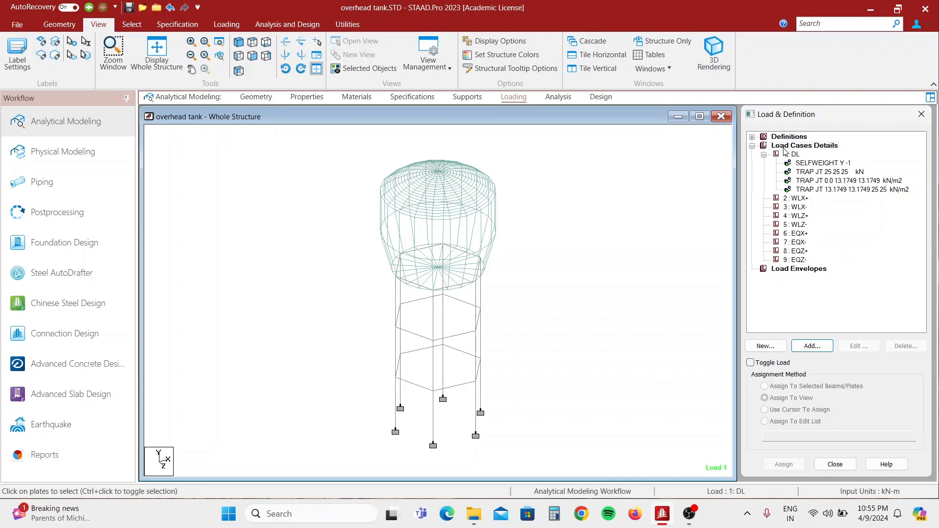
Add wind definition type 1, WIND 1, using the IS 875 (Part 3):2015 code
left_click(752, 138)
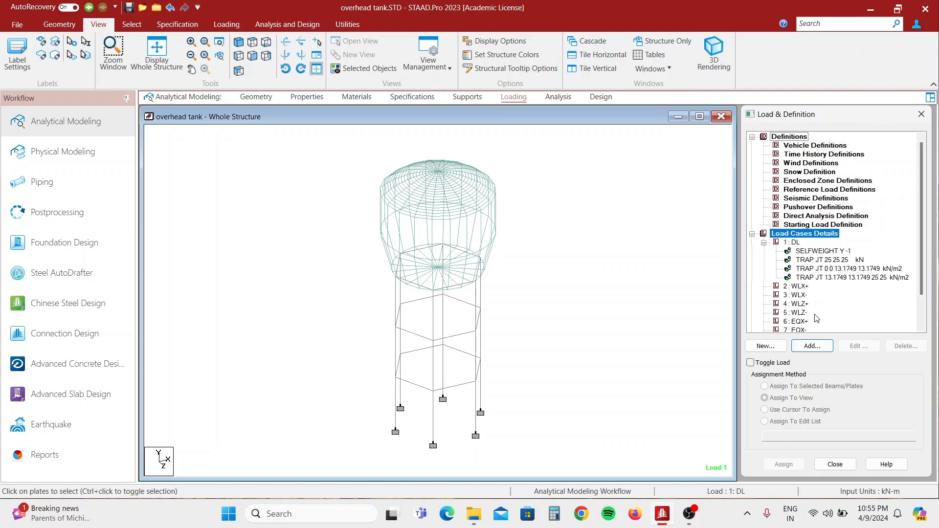
left_click(801, 164)
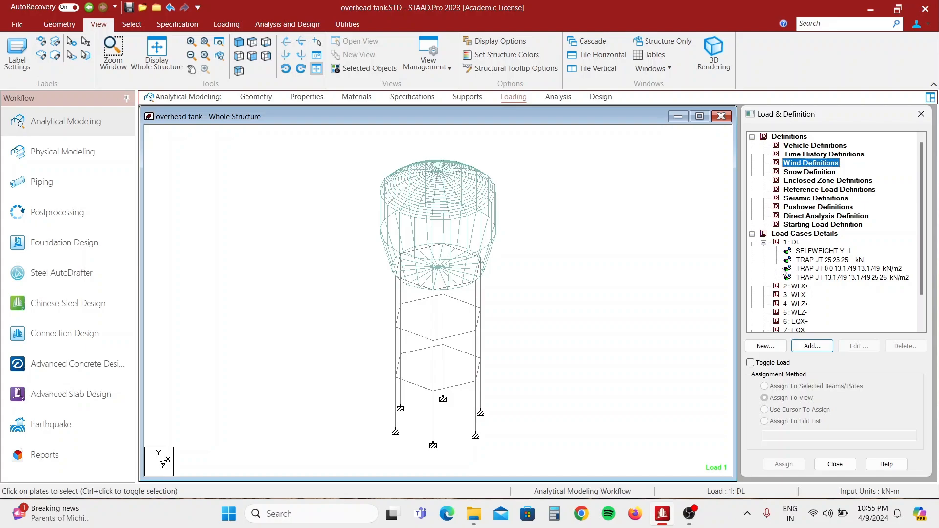
left_click(832, 348)
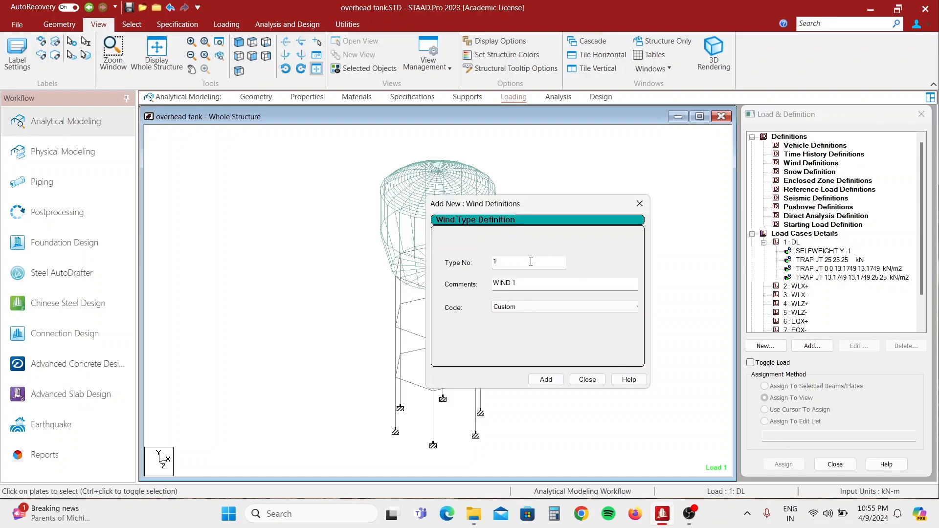
left_click(527, 309)
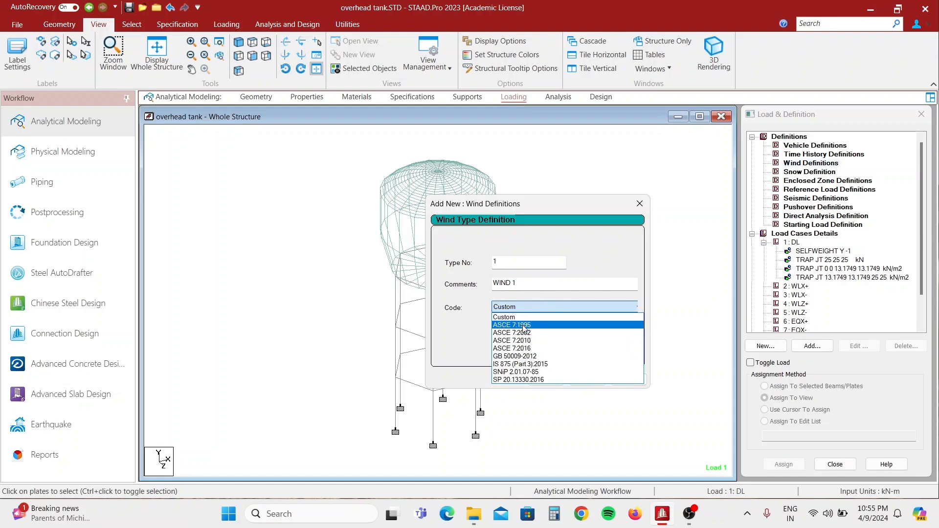
left_click(537, 364)
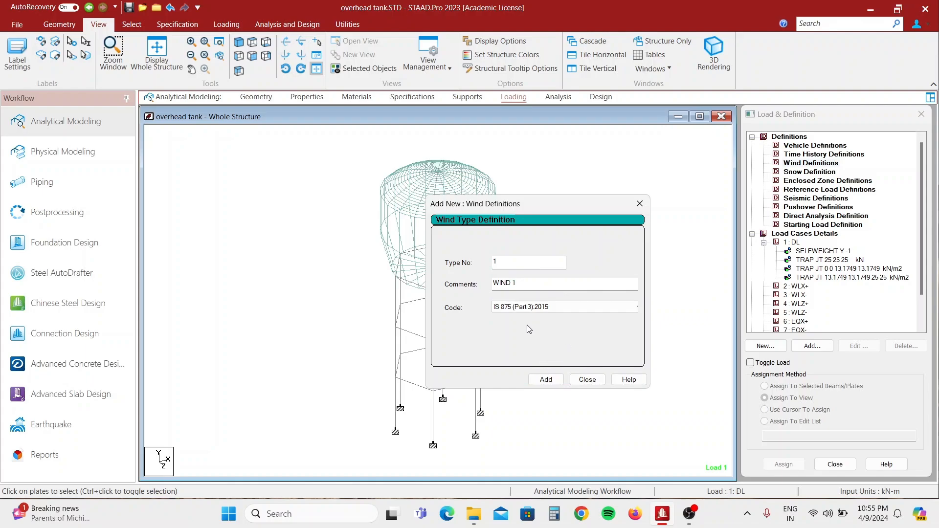
left_click(547, 380)
left_click(586, 380)
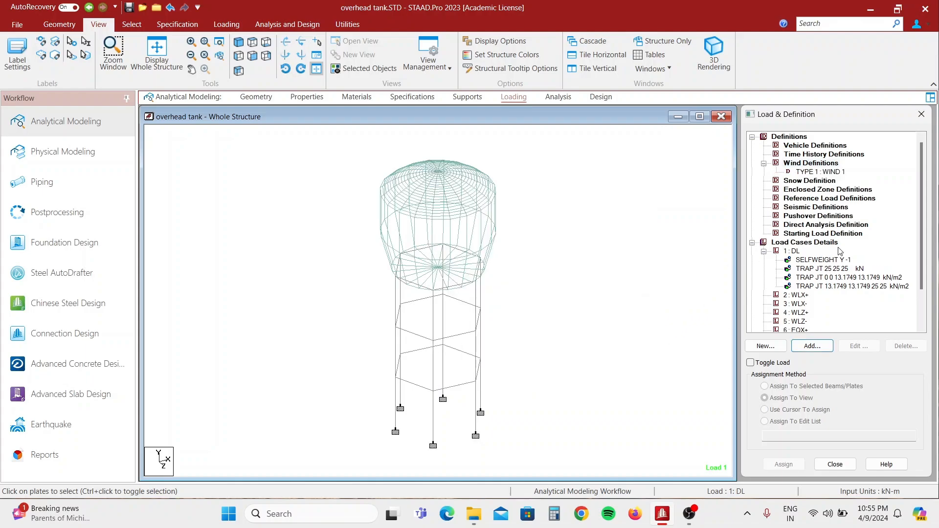
Add an exposure with a factor of 1 to the WIND 1 definition
left_click(819, 172)
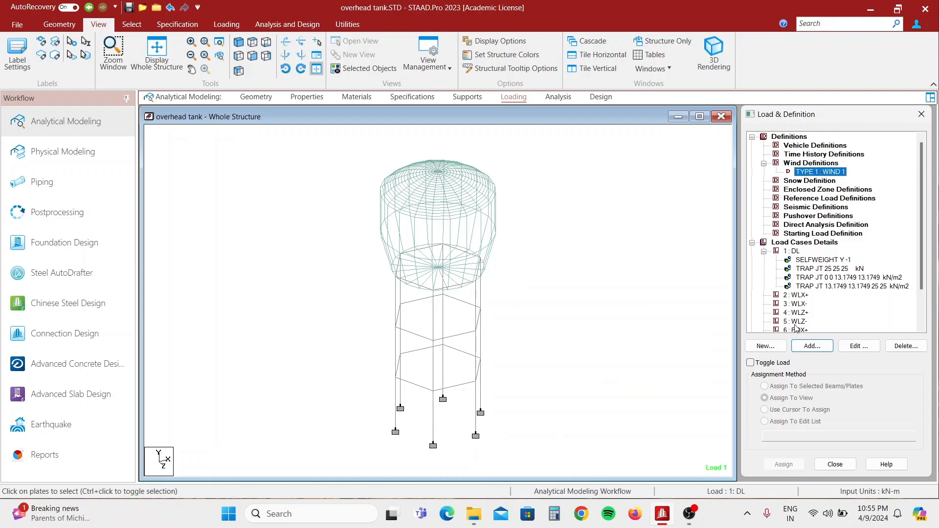
left_click(812, 346)
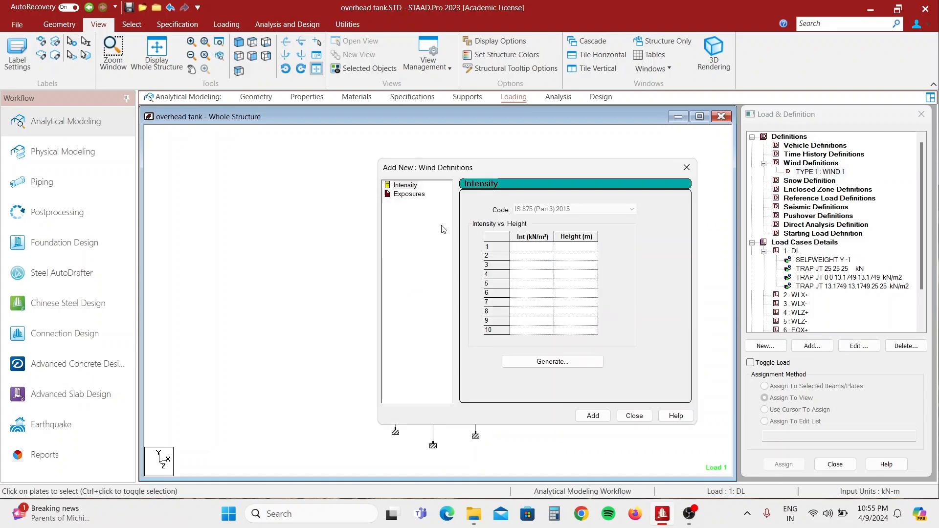
left_click(418, 196)
double_click(578, 246)
type("1")
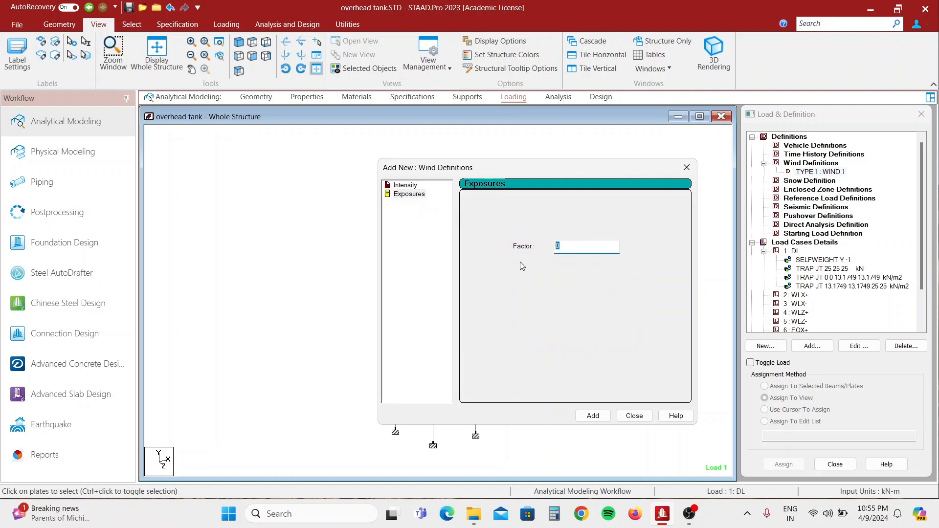
left_click(593, 415)
Fill the first two wind intensity rows with 0 kN/m² at 0 m and 0.5 kN/m² at 5 m
left_click(405, 185)
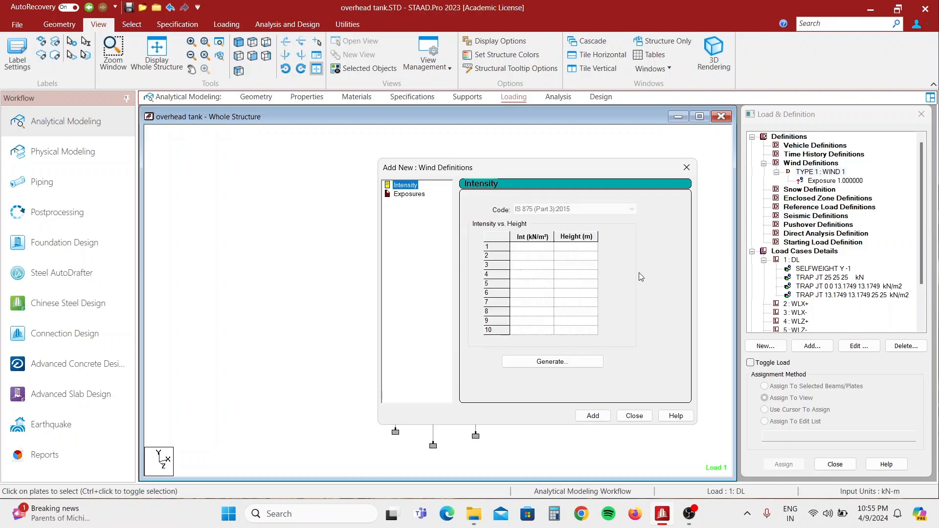
left_click(535, 247)
type("0")
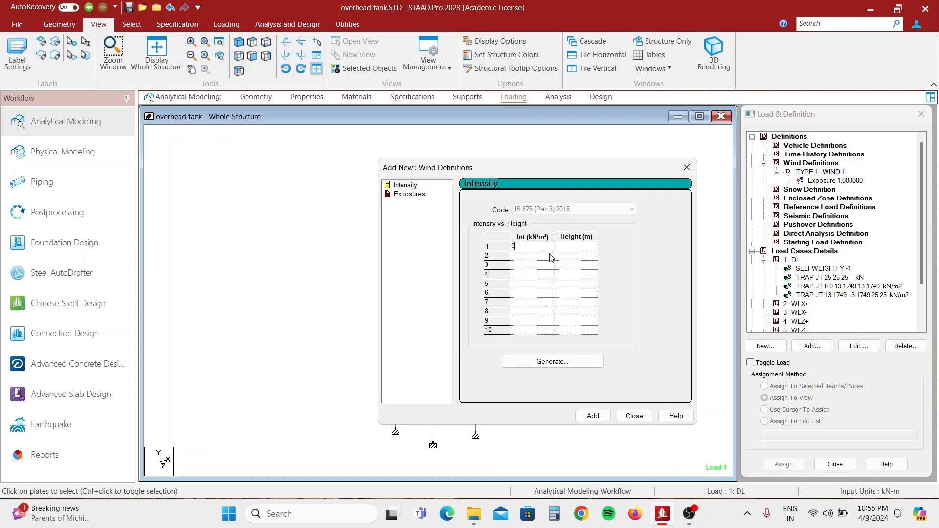
left_click(568, 247)
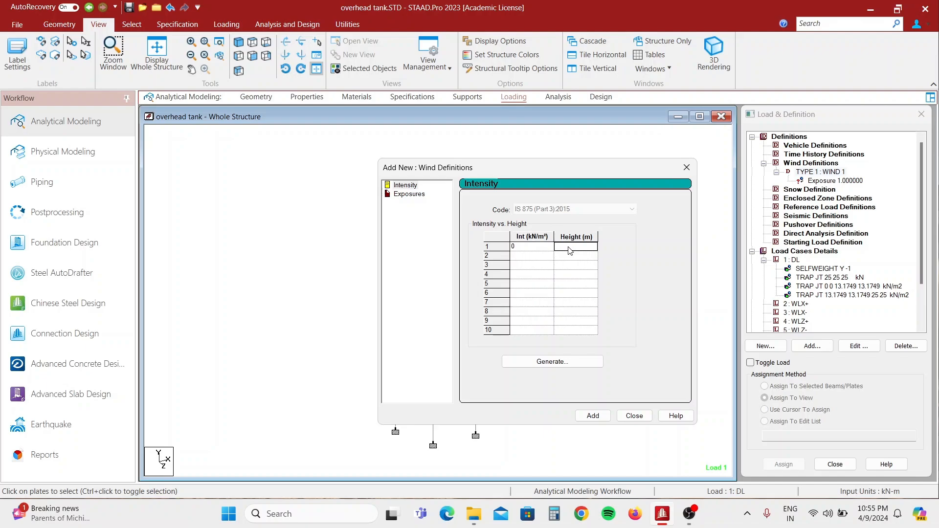
type("0")
left_click(576, 258)
type("5")
left_click(529, 258)
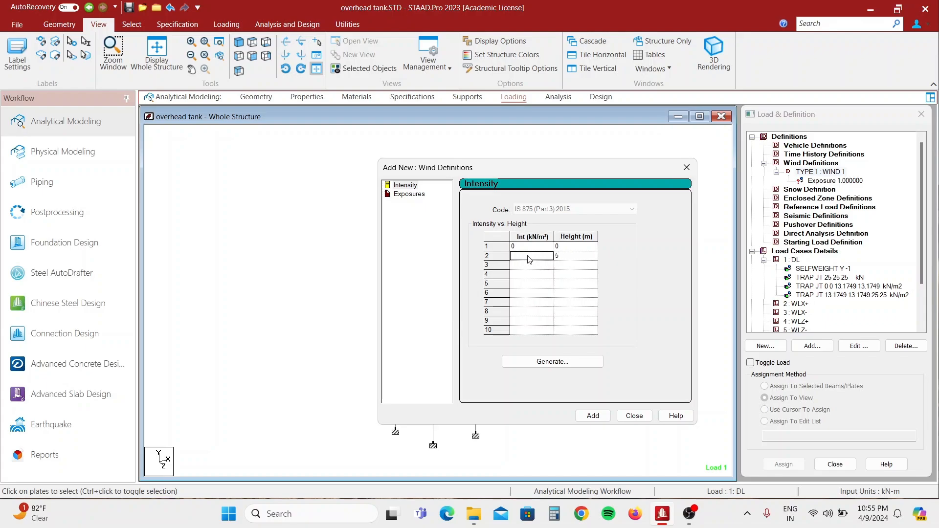
type("0.5")
Enter wind intensities of 1 kN/m² at 10 m and 1 kN/m² at 20 m, and add the intensity table to WIND 1
left_click(566, 265)
type("10")
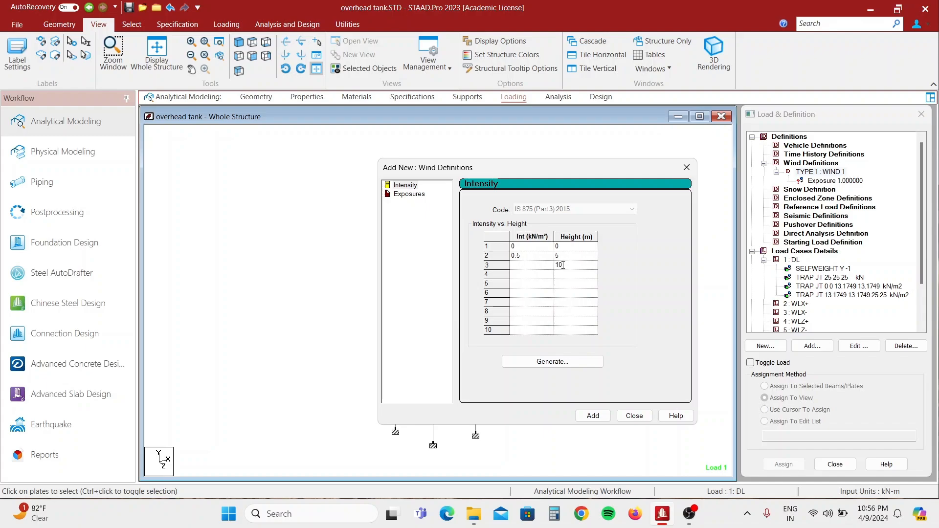
left_click(528, 266)
type("1")
left_click(563, 274)
type("20")
left_click(536, 278)
type("1")
left_click(598, 416)
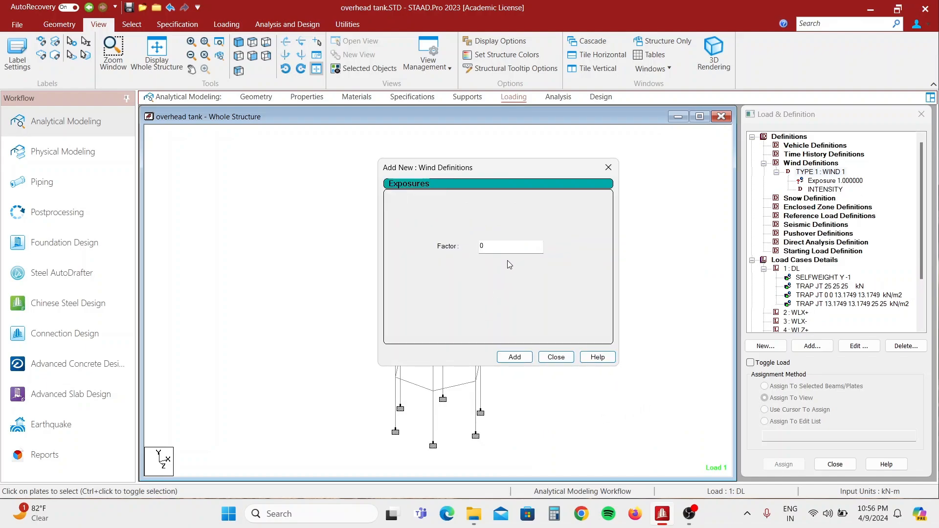
Add another exposure with a factor of 1 to WIND 1 and delete the duplicate exposure listed before the intensity entry
left_click_drag(511, 246, 444, 254)
type("1")
left_click(515, 357)
left_click(556, 357)
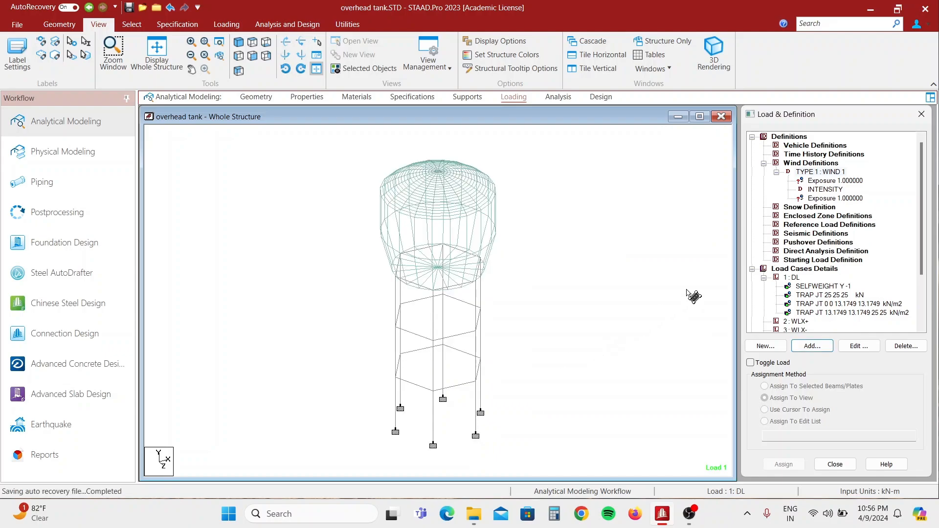
left_click(831, 181)
key("Delete")
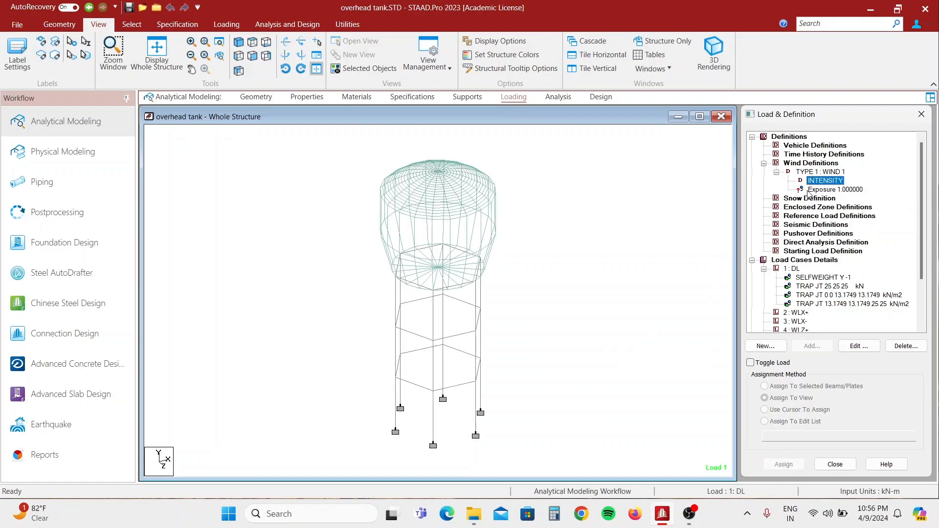
Assign the WIND 1 exposure to all nodes in the view and clear the node selection
left_click(829, 191)
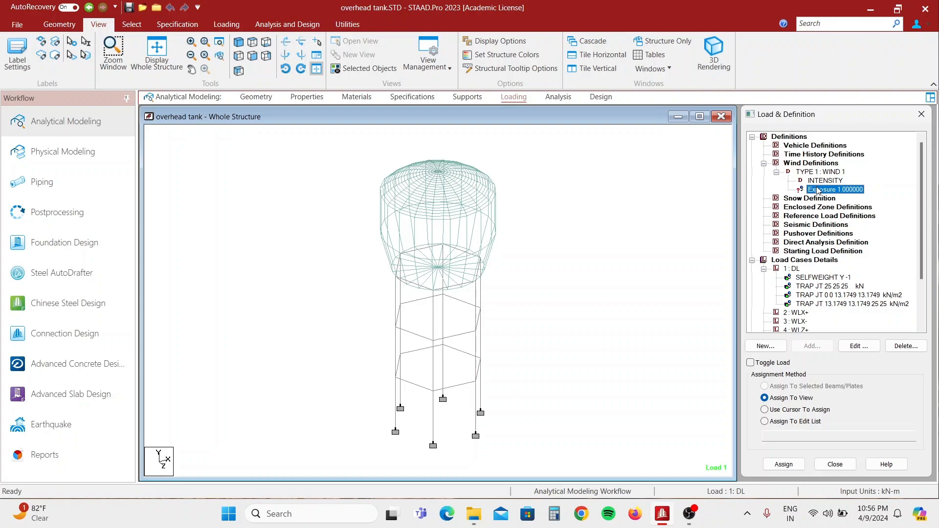
left_click(828, 183)
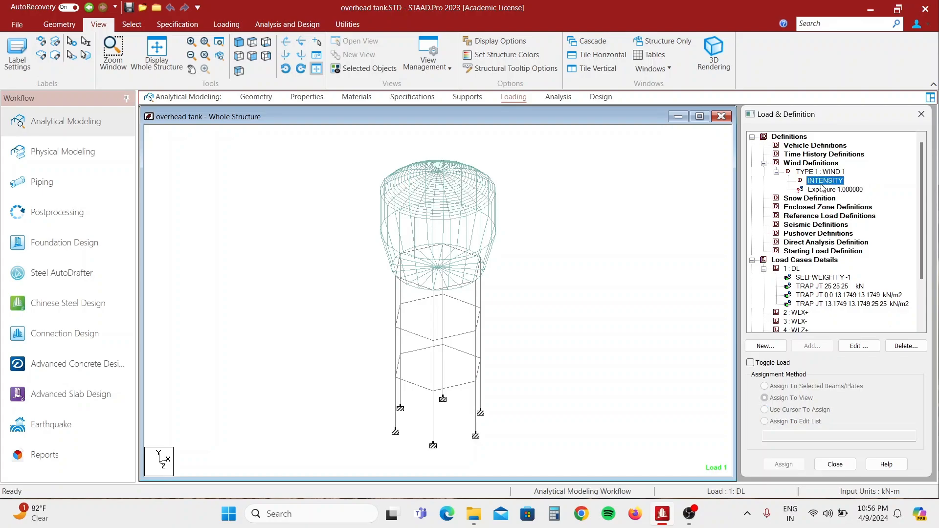
left_click(825, 190)
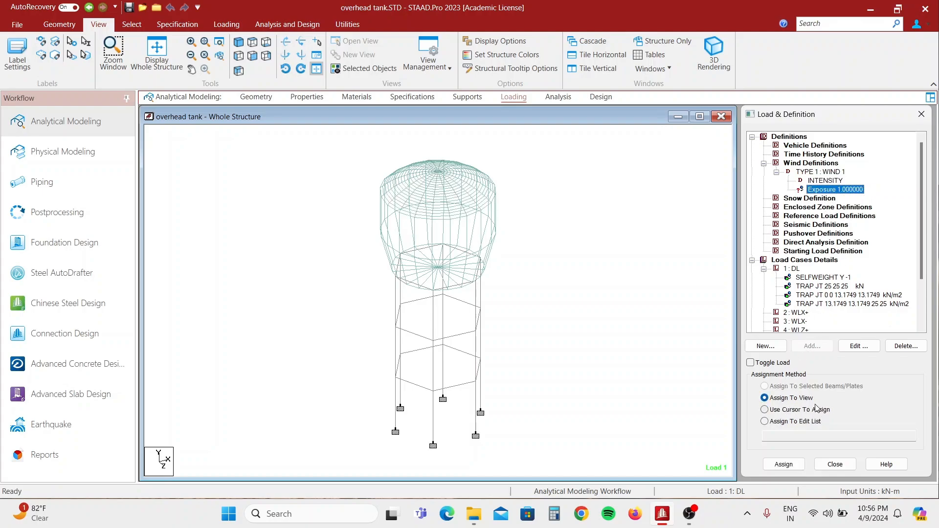
left_click(783, 464)
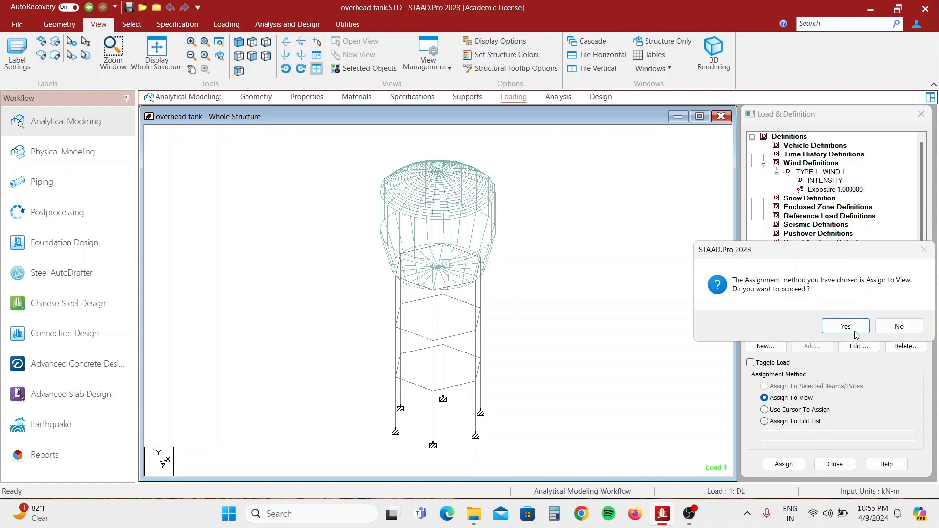
left_click(847, 327)
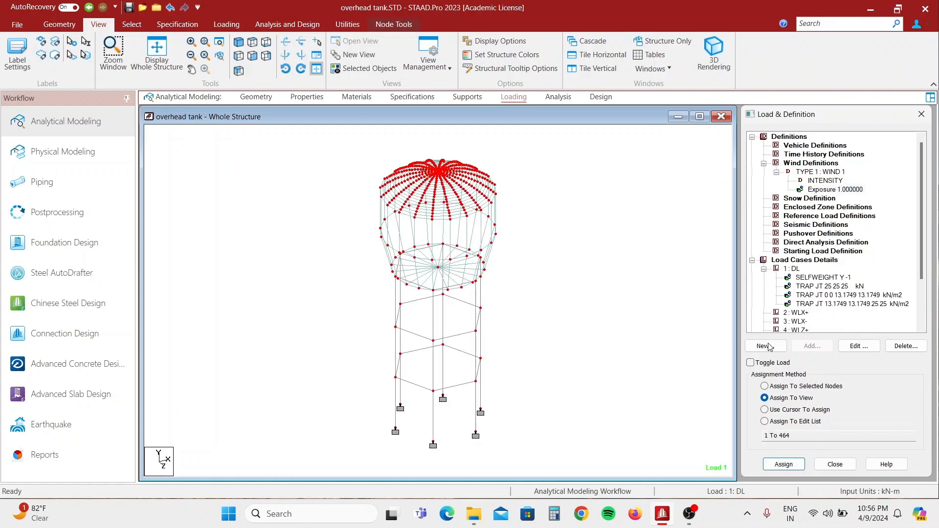
left_click(654, 310)
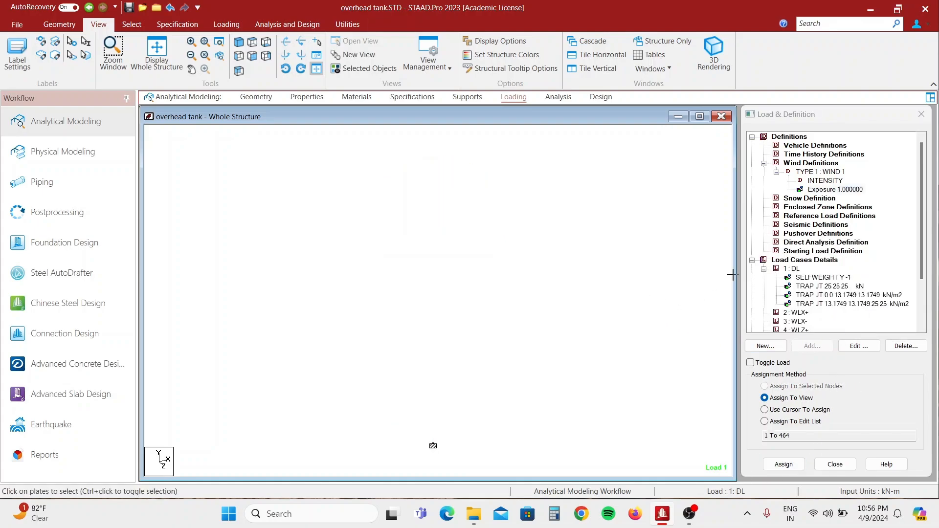
Start a new seismic definition of type Indian:IS 1893 (Part 1):2016 and open its parameter generator
left_click(791, 227)
left_click(797, 346)
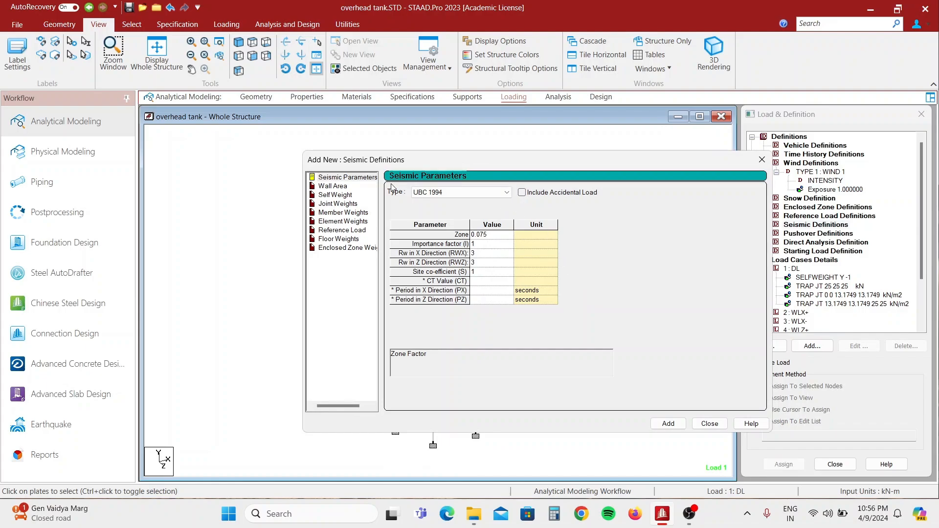
left_click(489, 196)
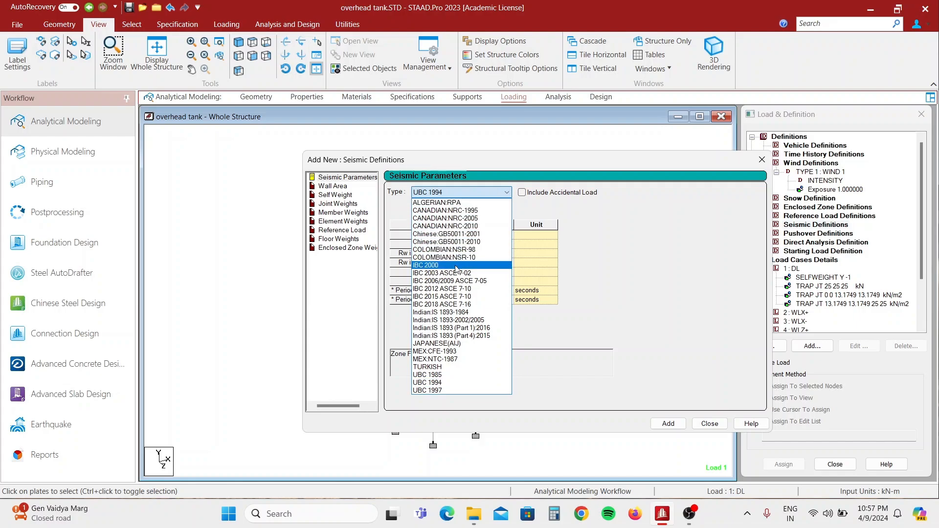
left_click(473, 329)
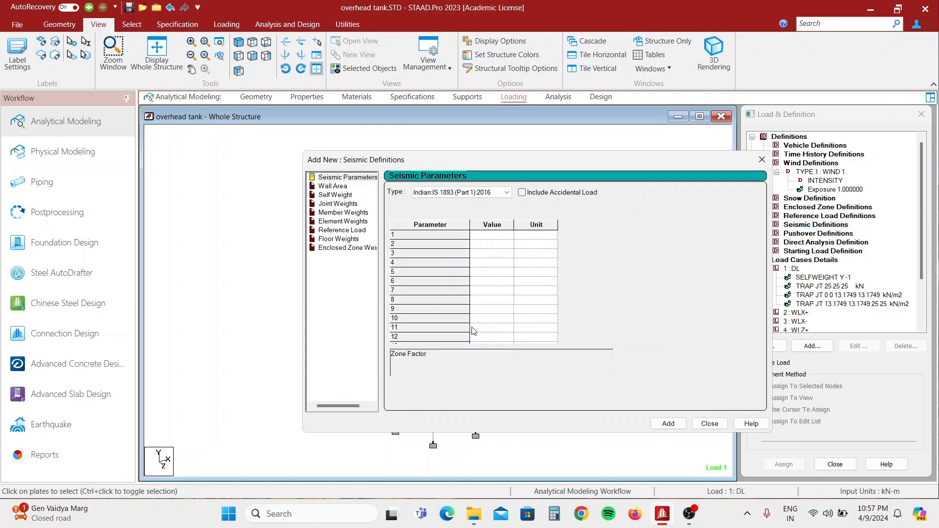
left_click(552, 211)
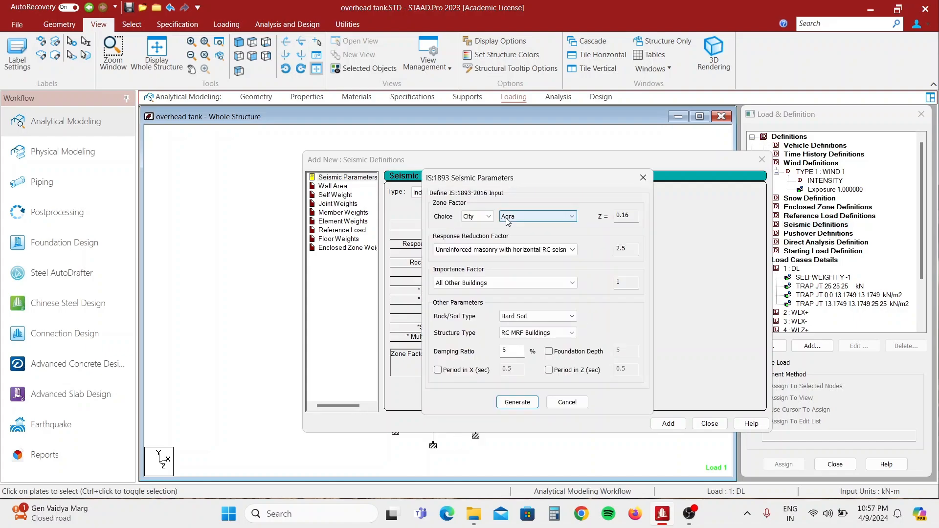
Define the zone factor by zone as IV and choose a special braced frame building with a response reduction factor of 5
left_click(490, 216)
left_click(487, 234)
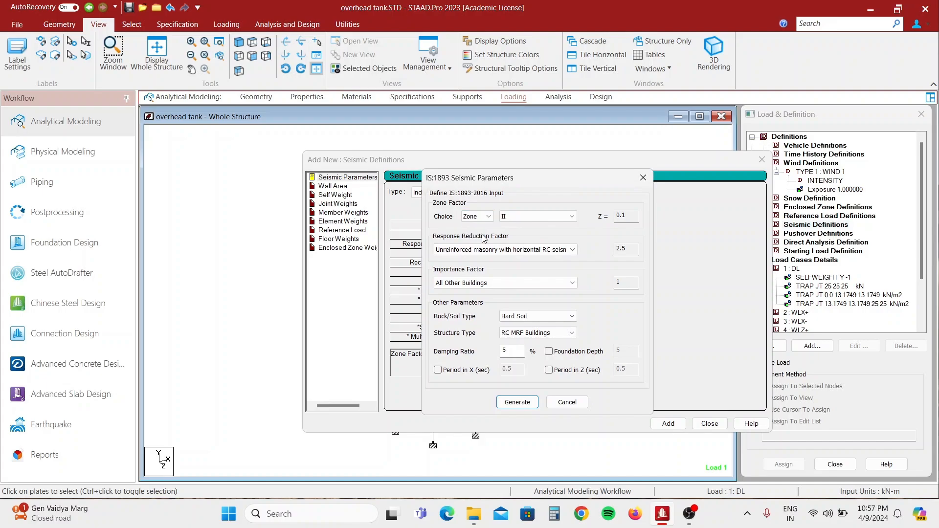
left_click(557, 217)
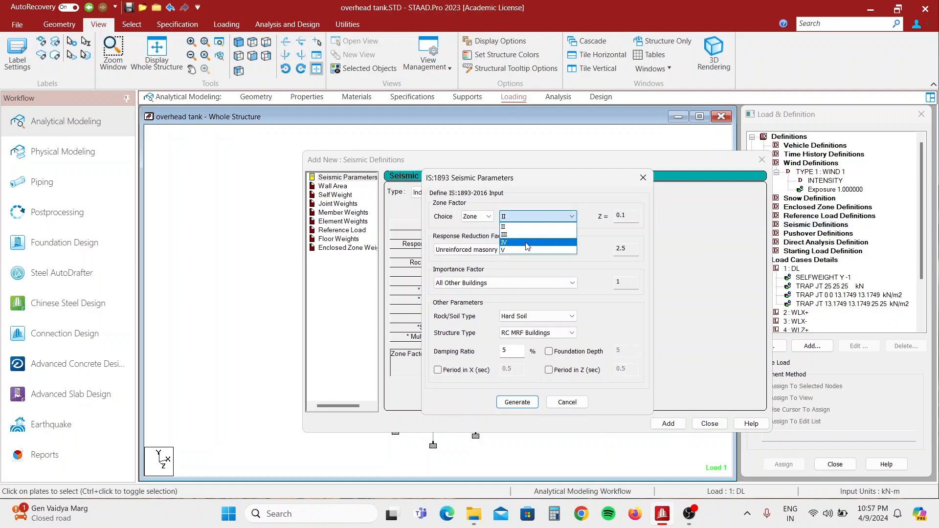
left_click(527, 241)
left_click(503, 250)
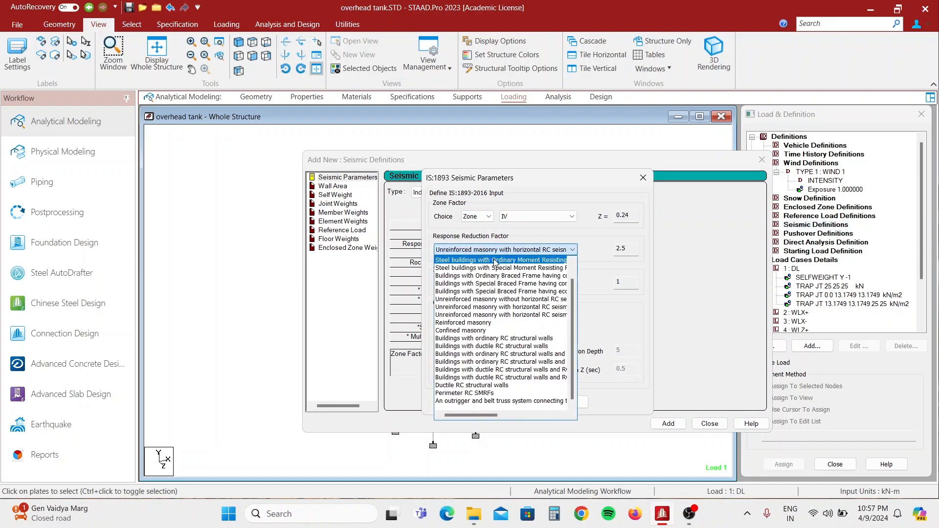
left_click(484, 284)
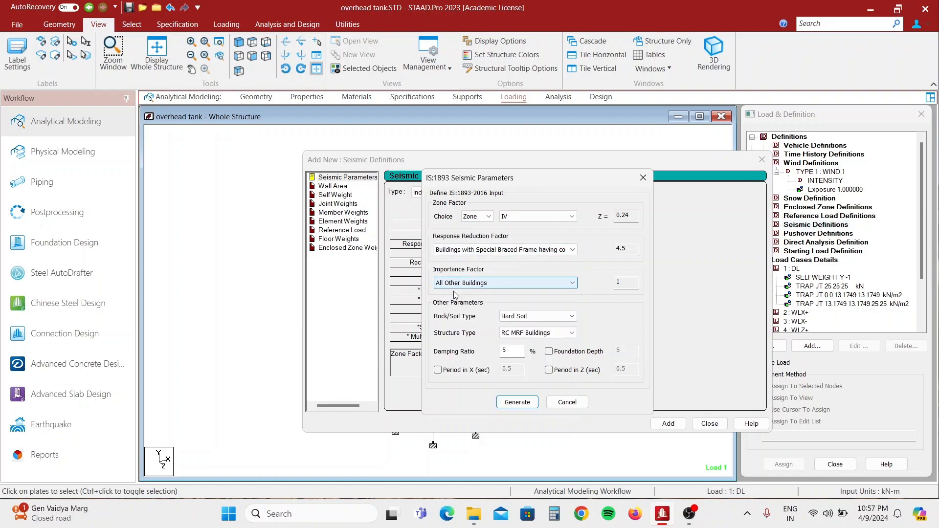
scroll(549, 294, "down", 1)
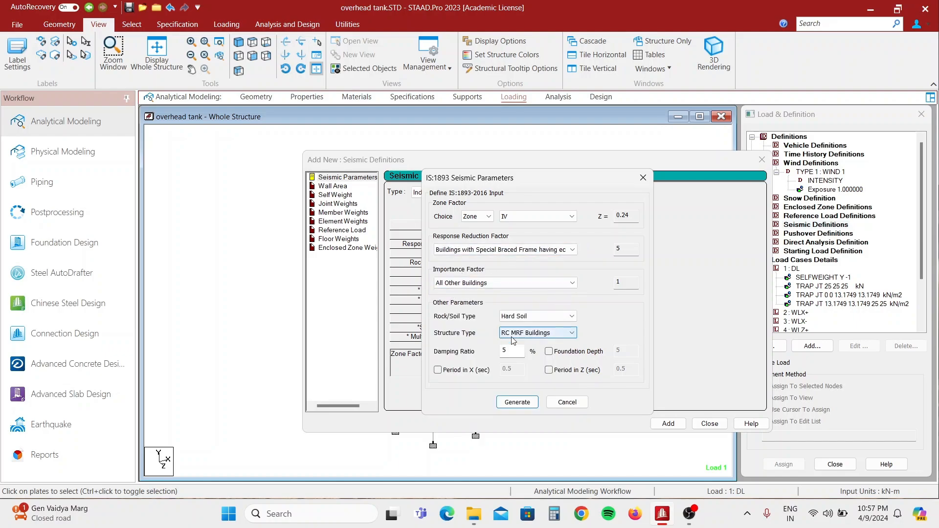
Generate the IS 1893 seismic parameters and add them as the seismic definition
left_click(509, 399)
left_click(668, 423)
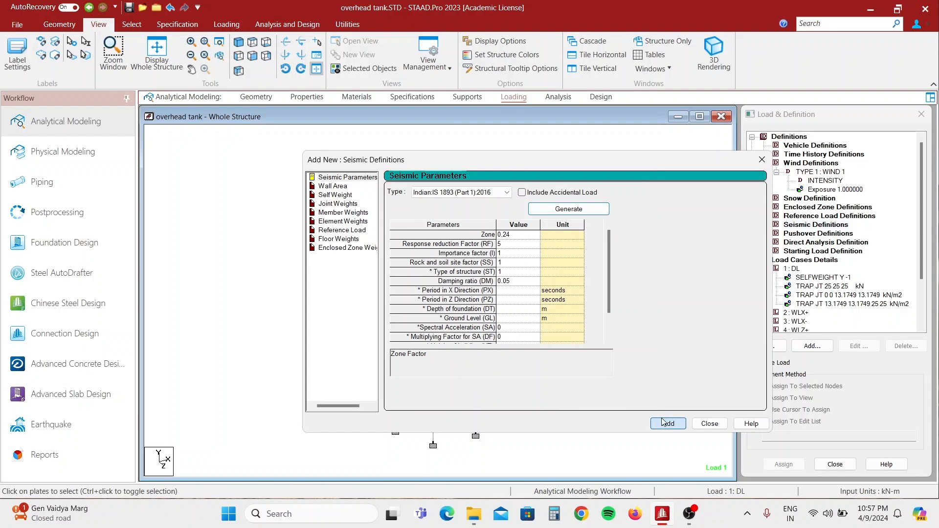
left_click(708, 423)
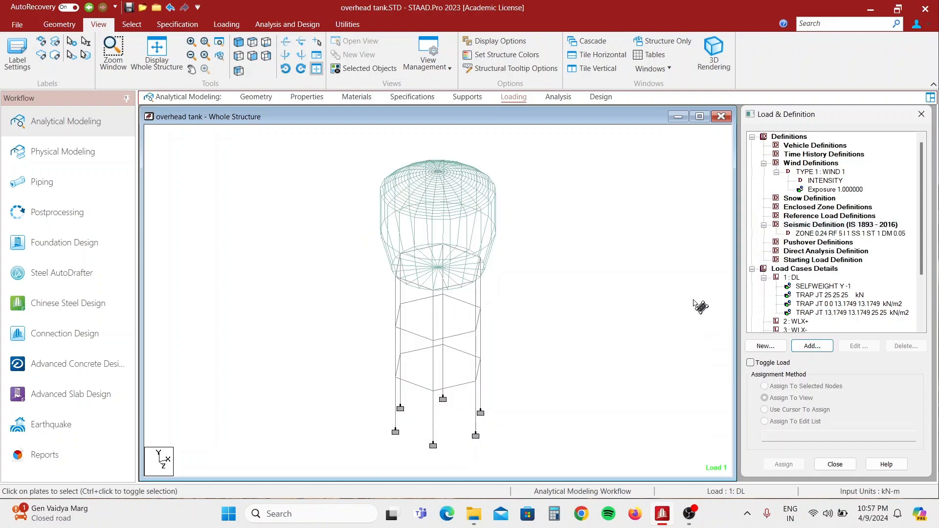
Add a self weight with a factor of 1 to the IS 1893 seismic definition
left_click(820, 234)
left_click(826, 345)
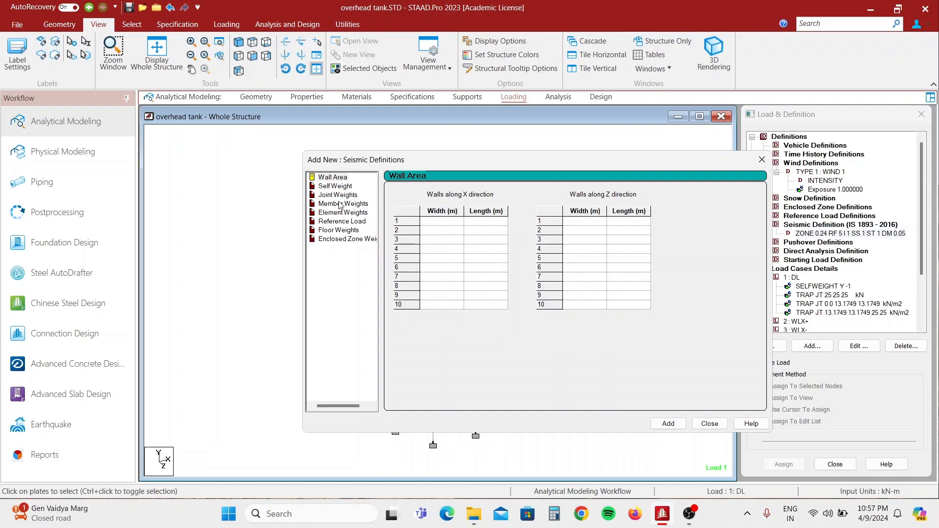
left_click(342, 186)
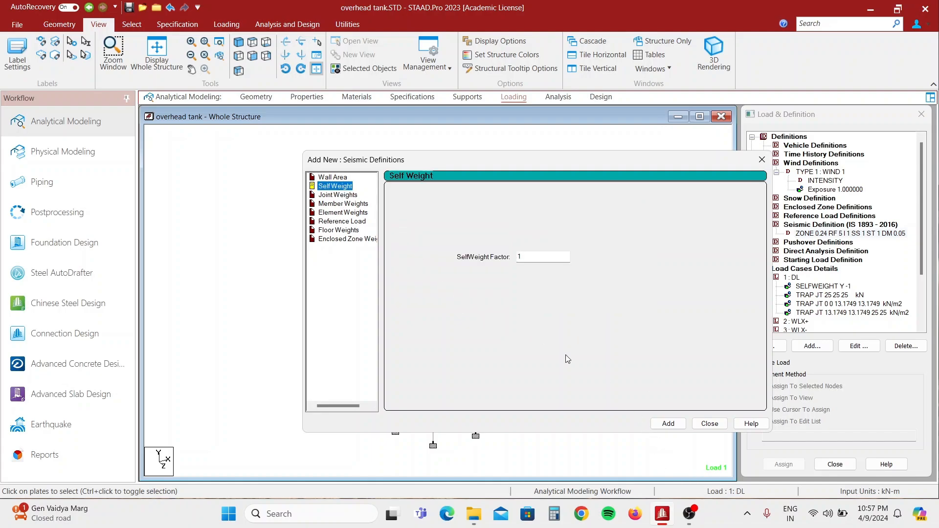
left_click(667, 424)
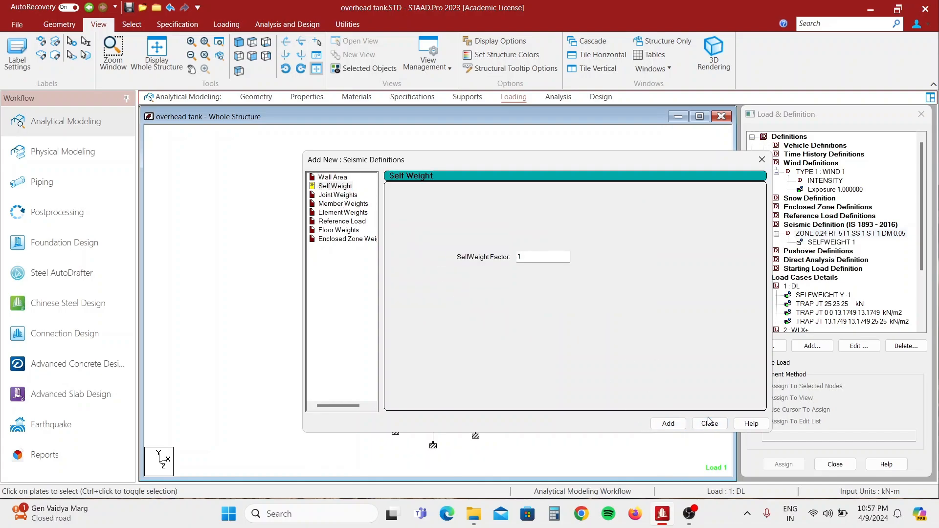
left_click(709, 425)
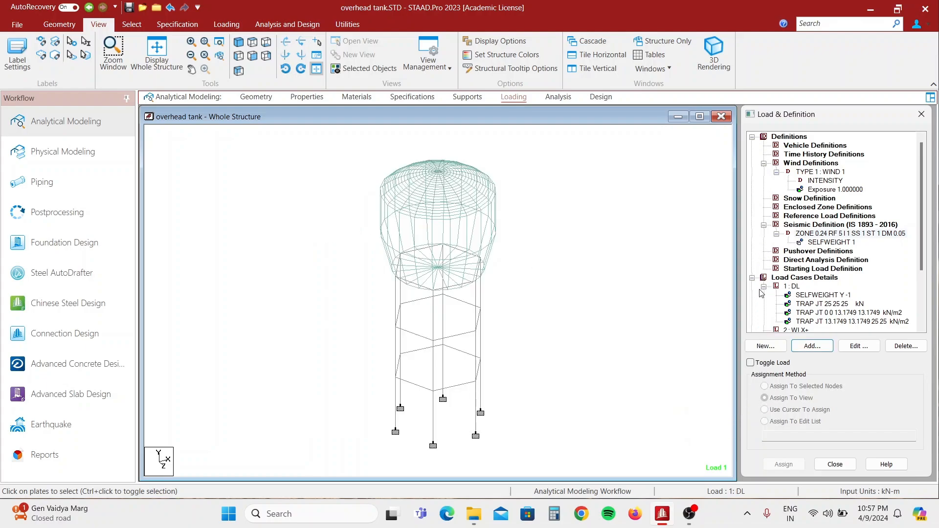
left_click(821, 243)
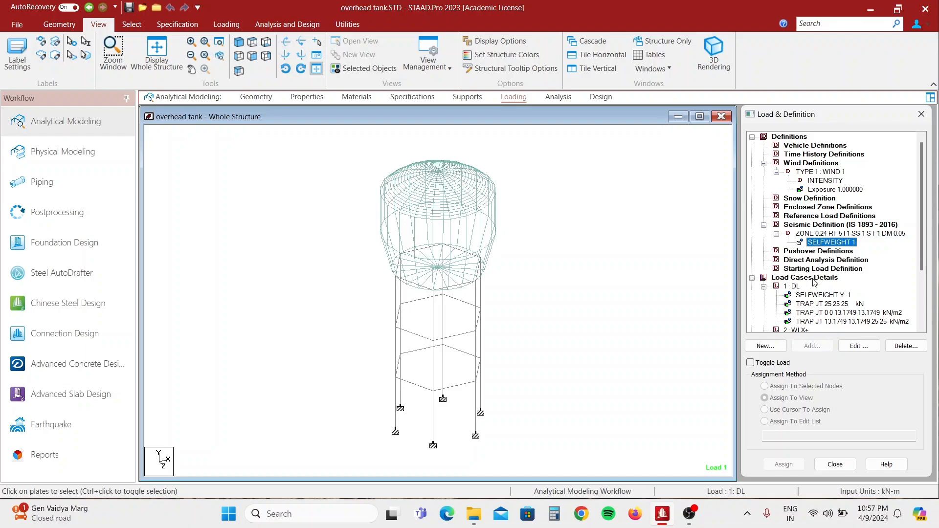
Add a type 1 wind load in the external X direction with factor 1 to load case WLX+
scroll(824, 291, "down", 1)
scroll(922, 273, "down", 1)
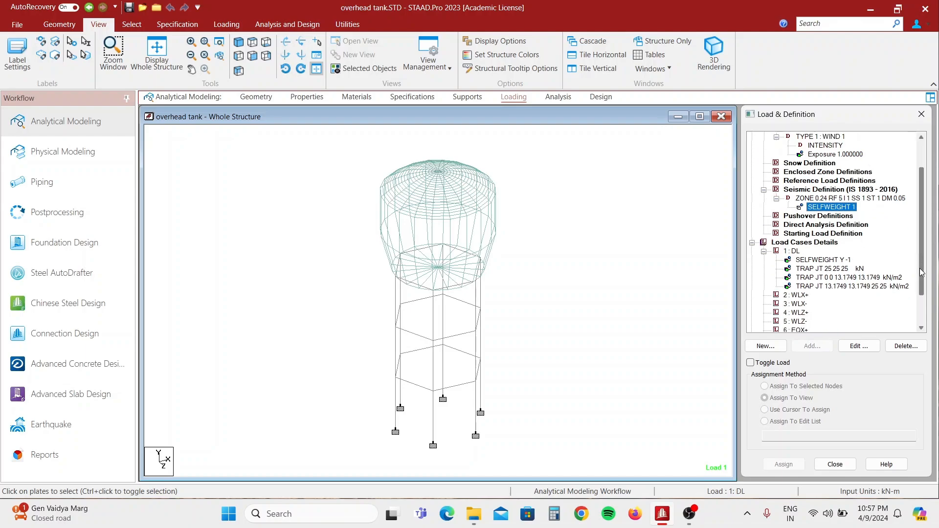
scroll(904, 230, "up", 2)
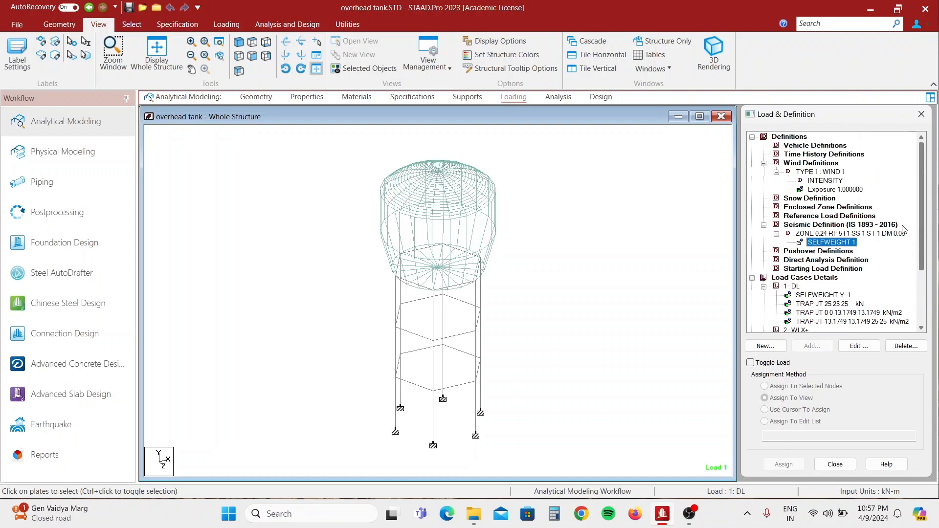
scroll(832, 216, "down", 3)
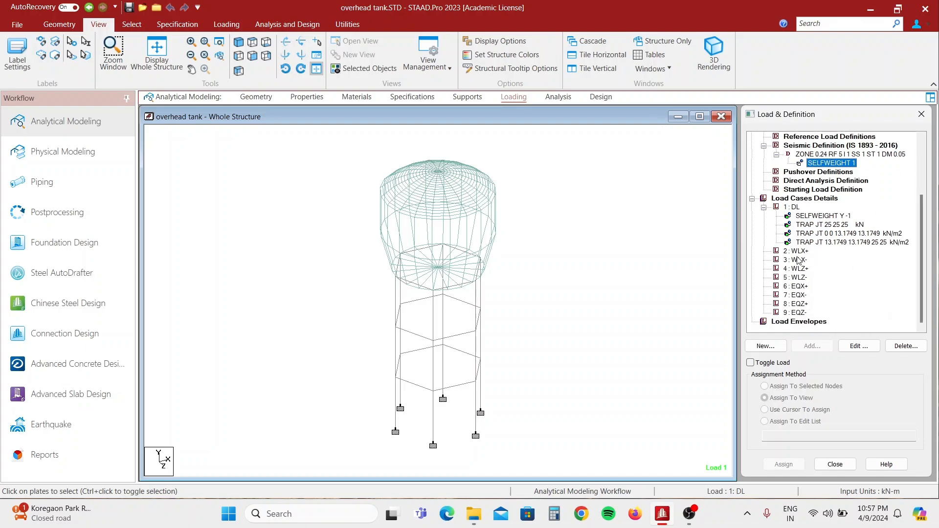
left_click(797, 251)
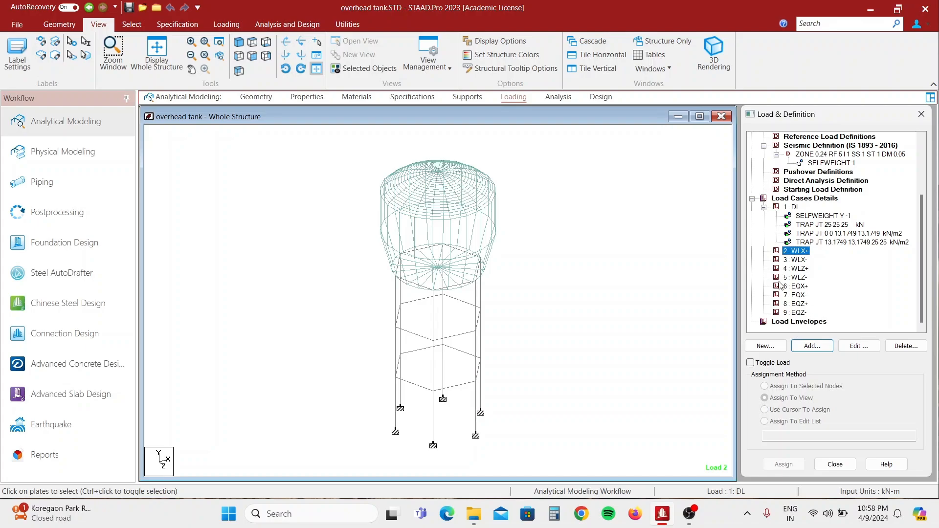
left_click(810, 346)
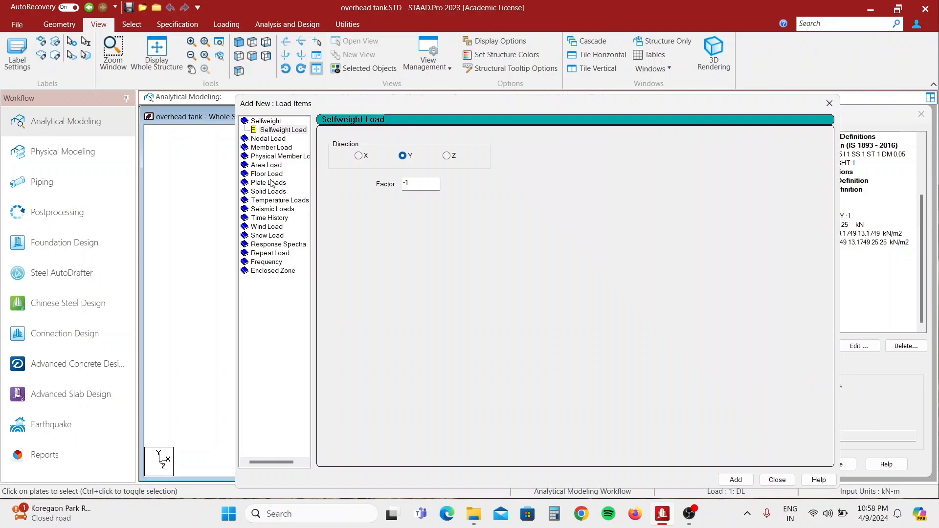
left_click(274, 227)
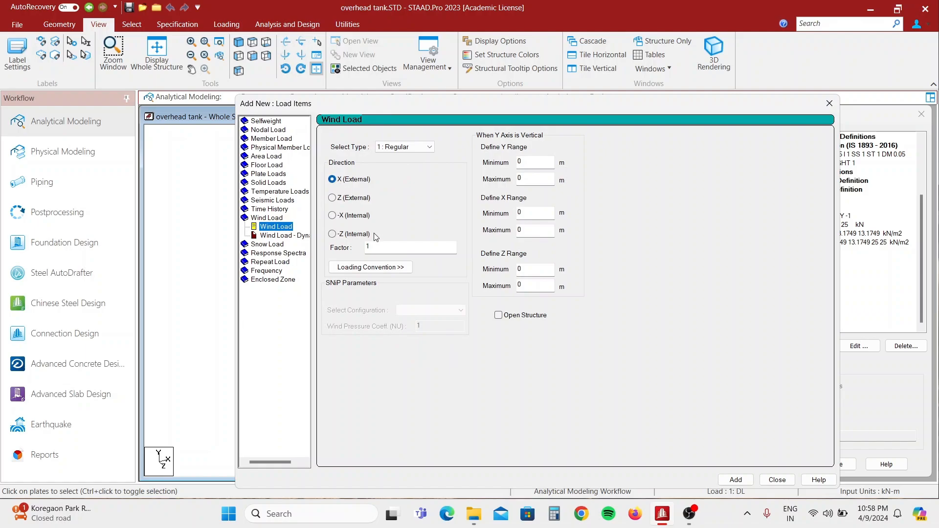
left_click(736, 480)
left_click(777, 480)
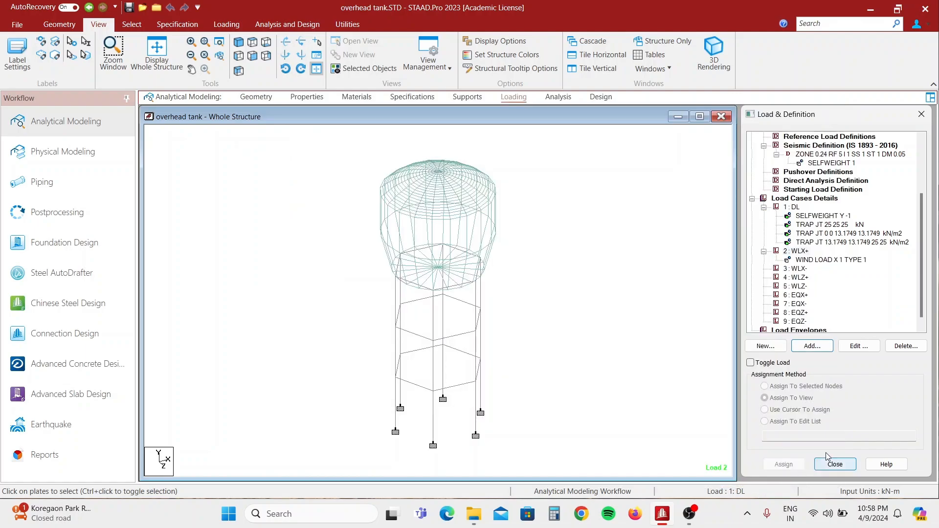
Add a type 1 wind load in the internal -X direction with factor 1 to load case WLX-
left_click(799, 269)
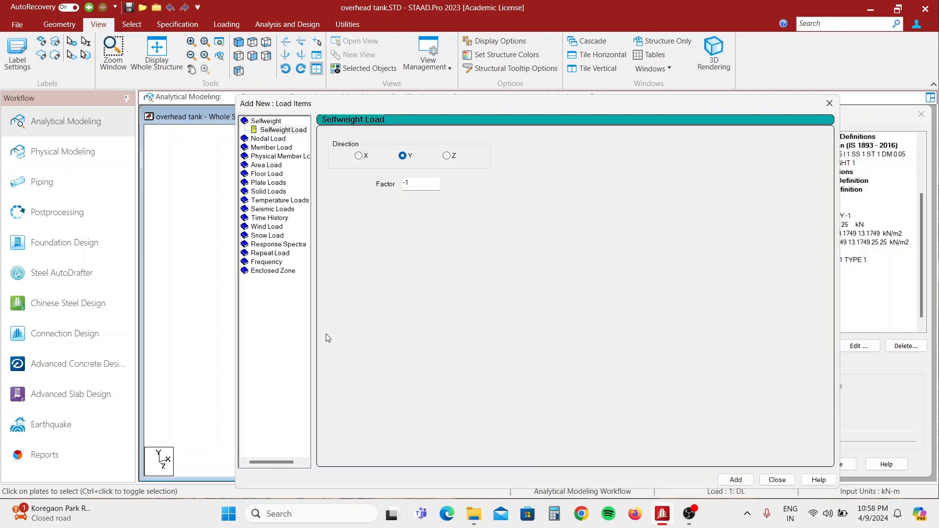
left_click(264, 227)
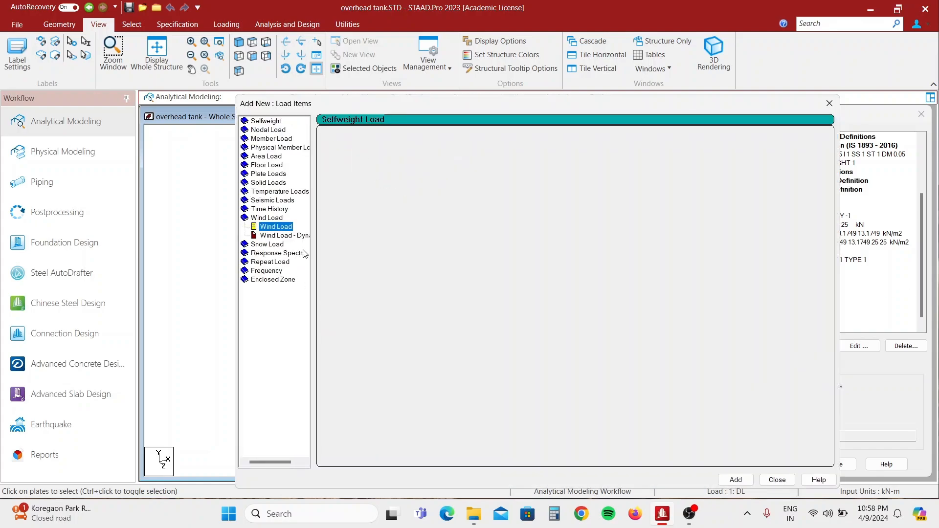
left_click(332, 215)
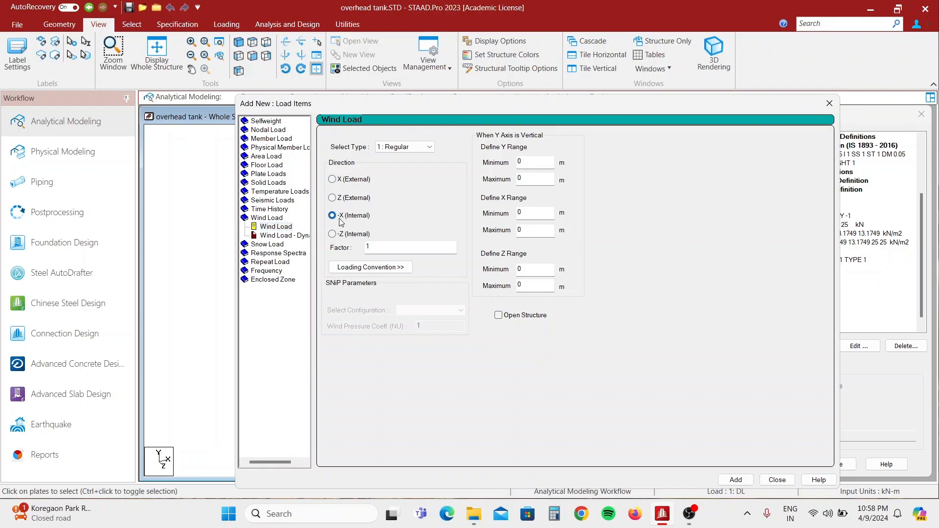
left_click(728, 478)
left_click(776, 478)
Add a type 1 wind load in the external Z direction with factor 1 to load case WLZ+
left_click(794, 287)
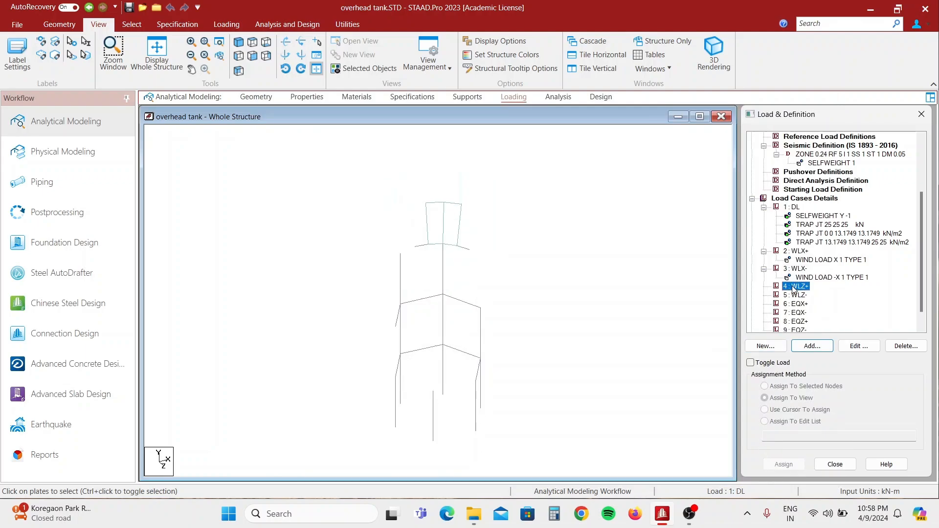
left_click(811, 347)
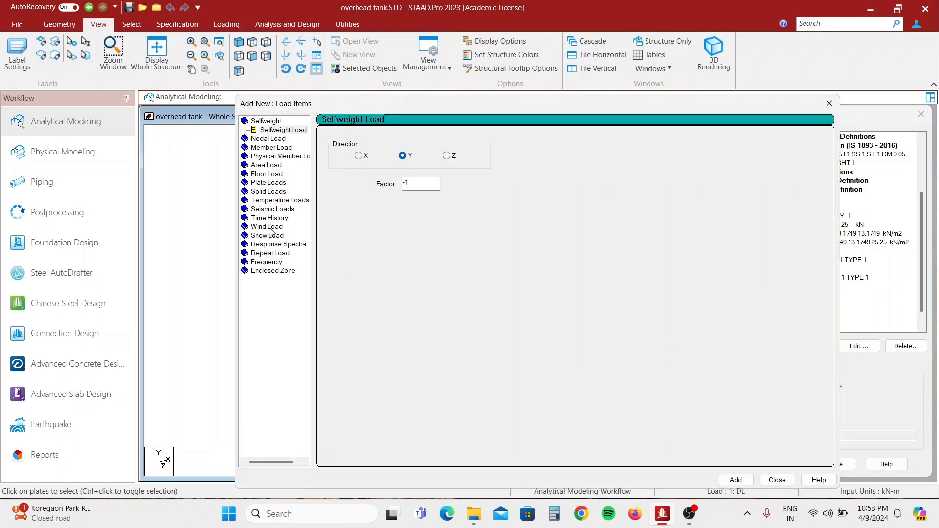
left_click(268, 227)
left_click(344, 200)
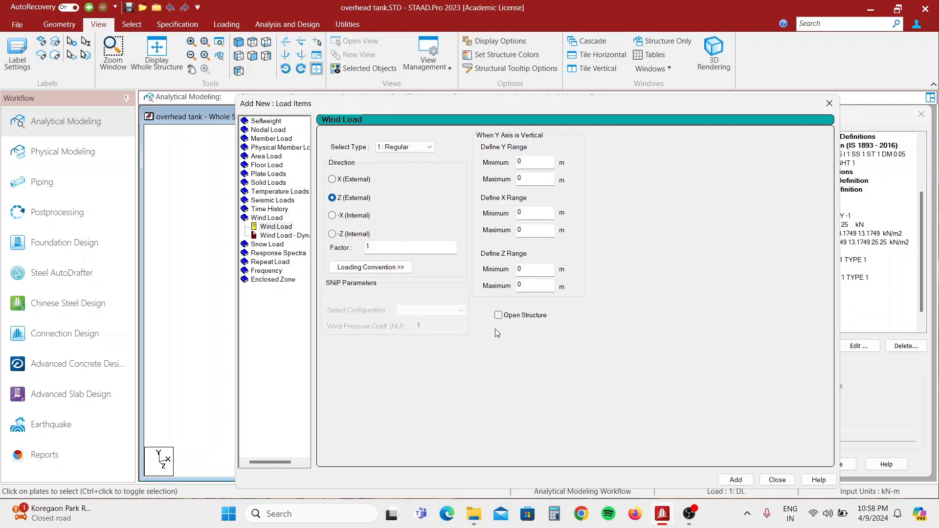
left_click(735, 480)
left_click(777, 479)
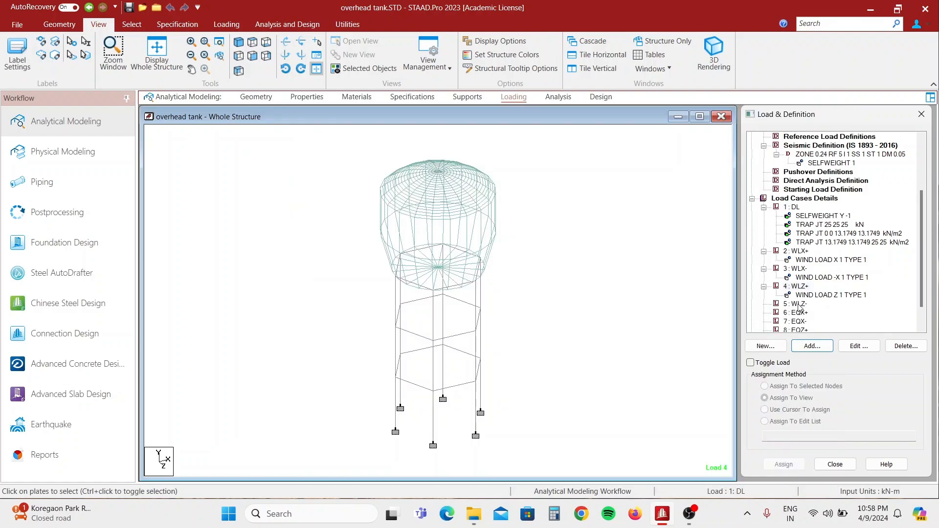
Add a type 1 wind load in the internal -Z direction with factor 1 to load case WLZ-
left_click(798, 305)
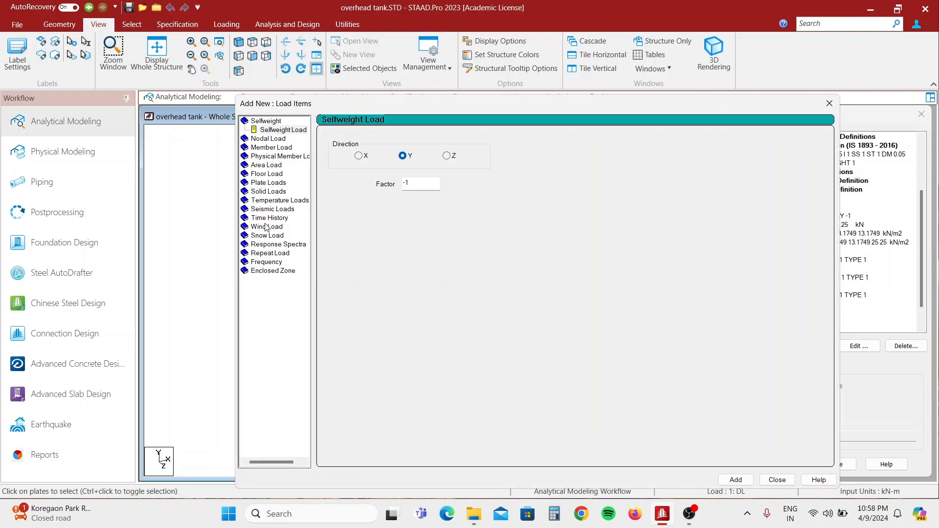
left_click(267, 227)
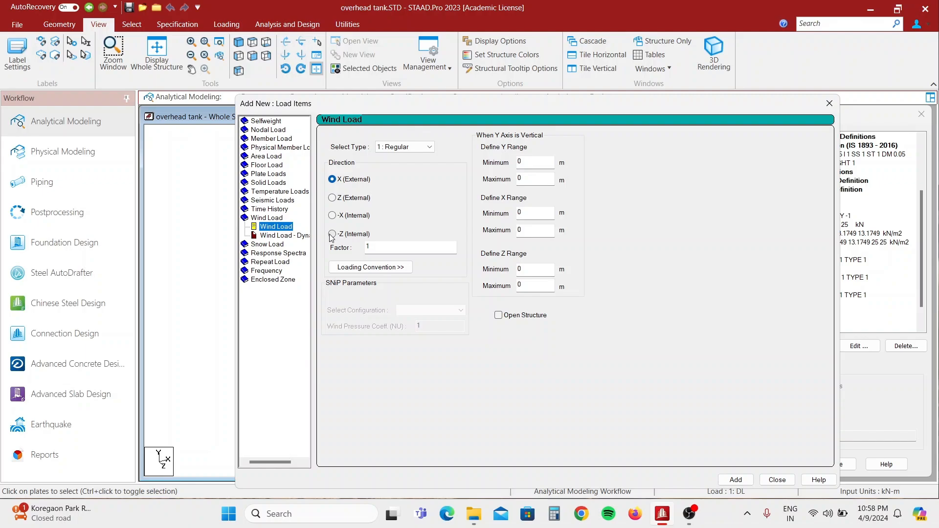
left_click(332, 234)
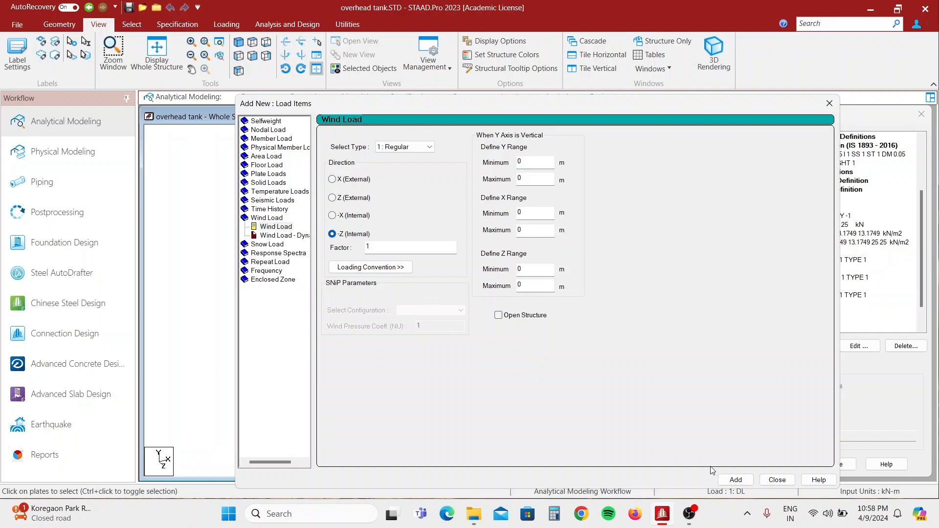
left_click(735, 480)
left_click(778, 480)
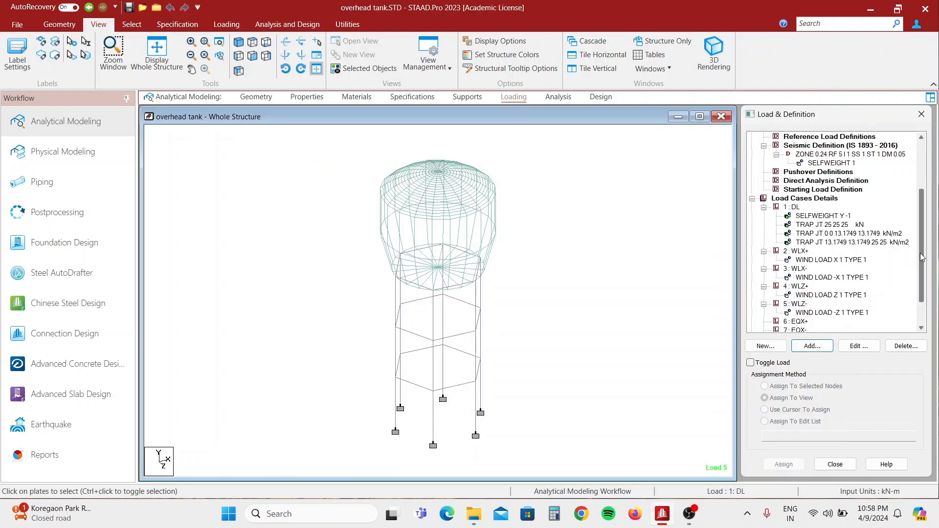
Add a seismic load in the X direction with a factor of 1 to load case EQX+
left_click_drag(924, 257, 903, 312)
left_click(798, 287)
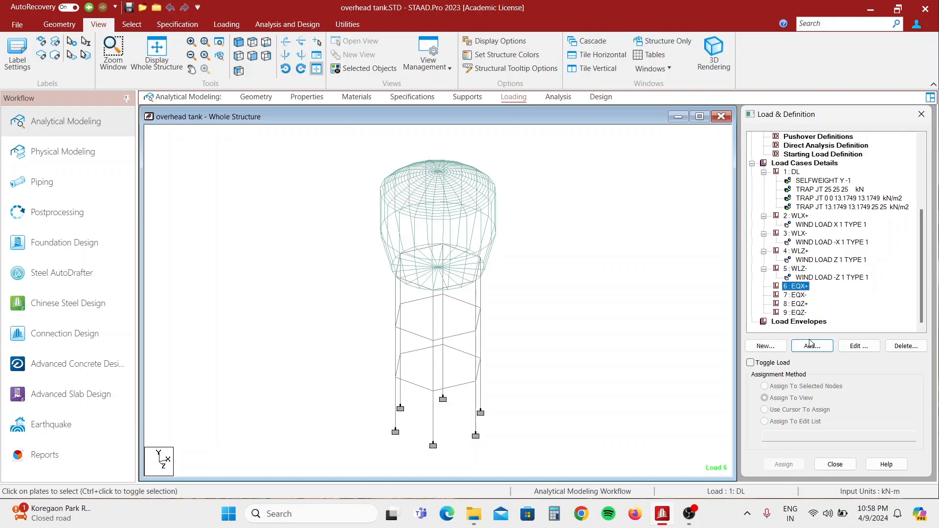
left_click(810, 346)
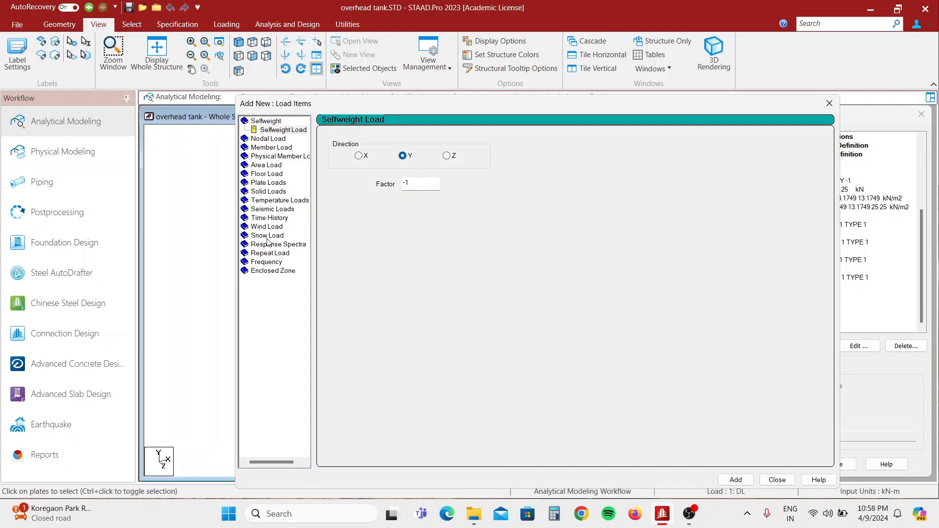
left_click(268, 209)
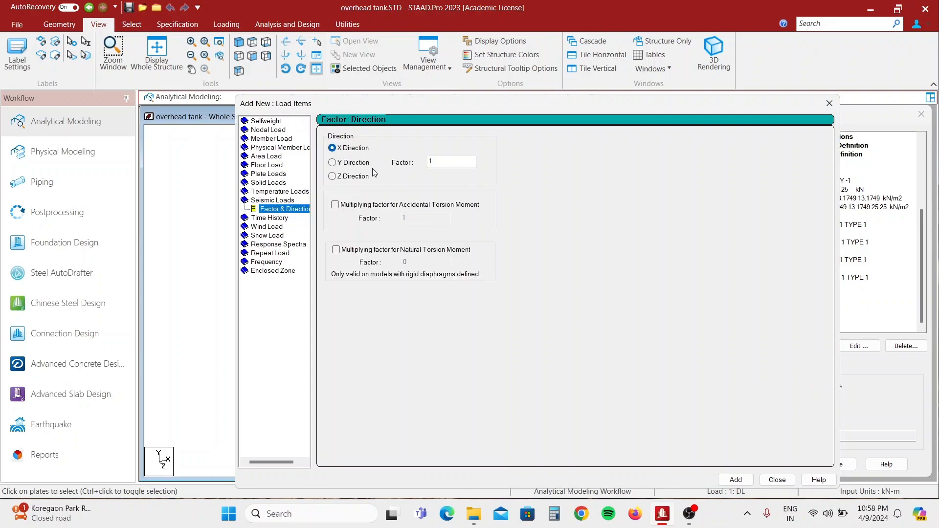
left_click(748, 478)
left_click(777, 480)
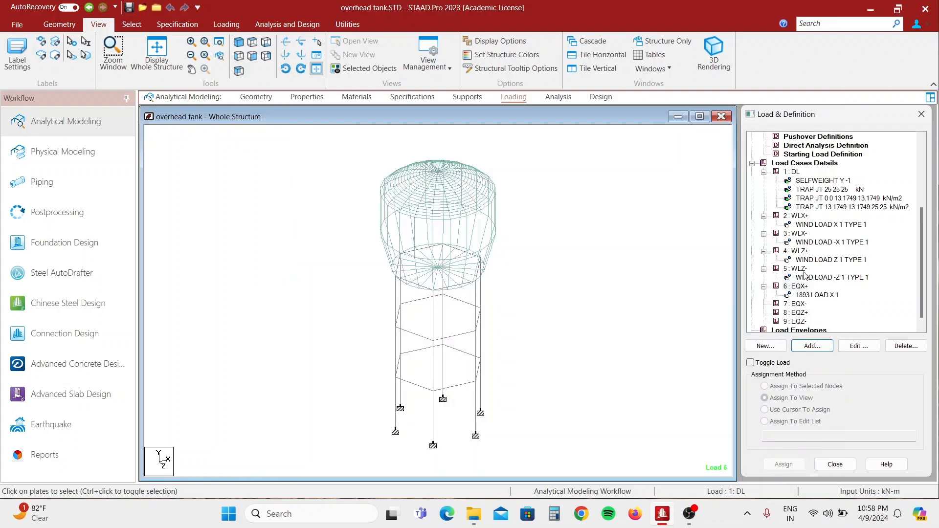
Try to add a seismic load in the X direction with a negative factor to load case EQX-
left_click(796, 305)
left_click(812, 346)
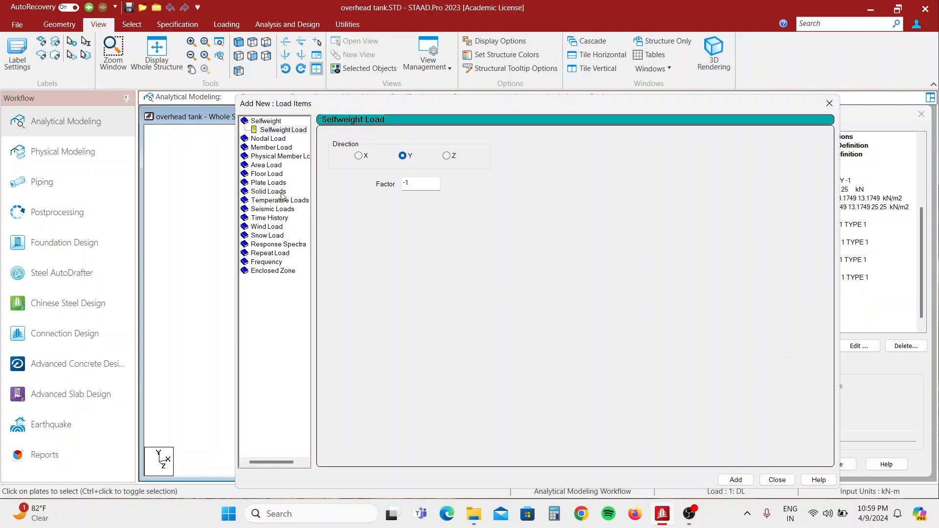
left_click(278, 210)
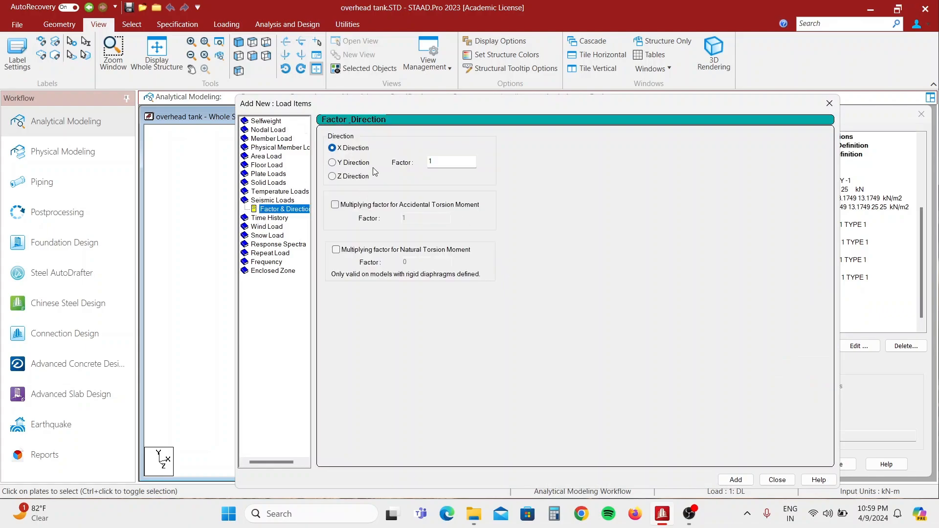
left_click(435, 161)
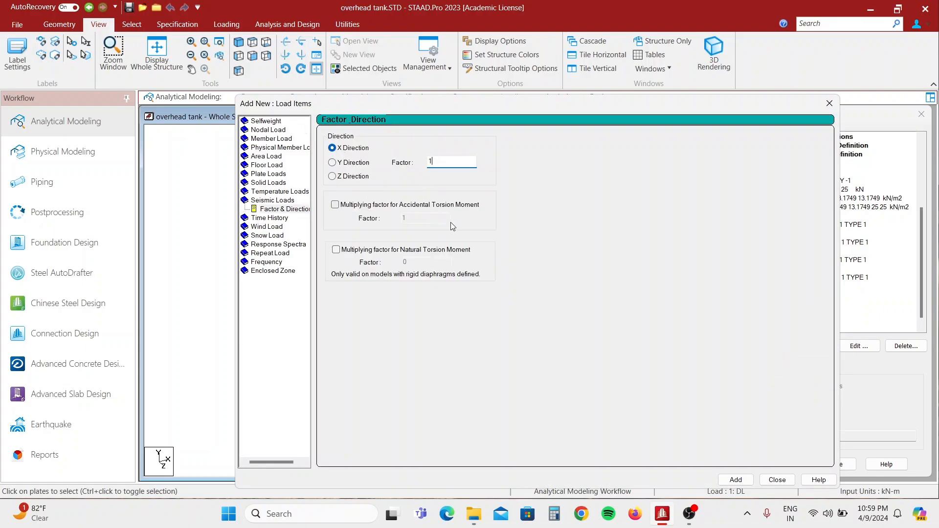
type("-")
left_click(736, 480)
left_click(777, 480)
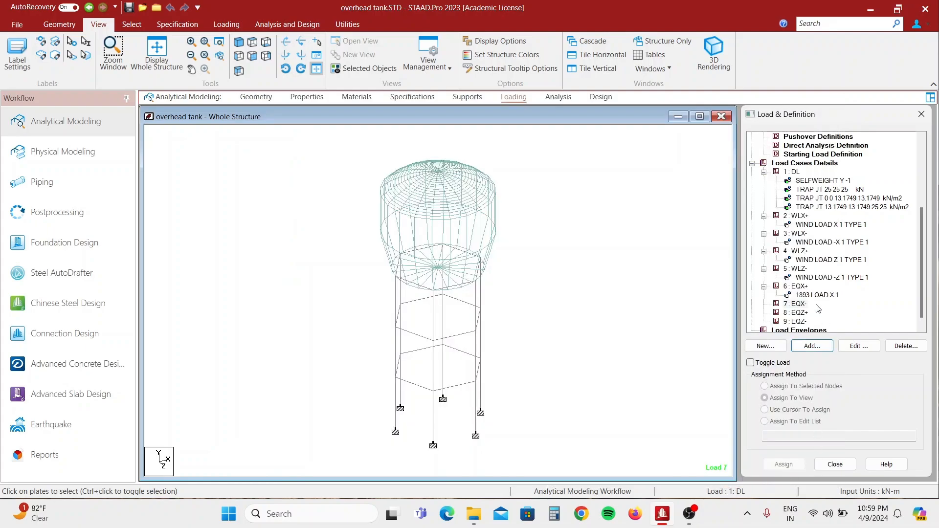
Add a seismic load in the X direction with a factor of -1 to load case EQX-
left_click(804, 304)
left_click(811, 347)
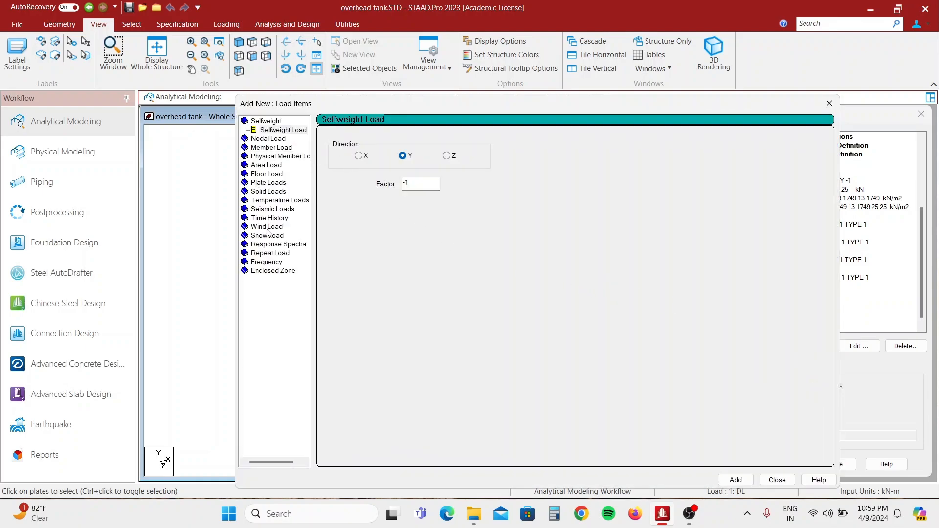
left_click(273, 210)
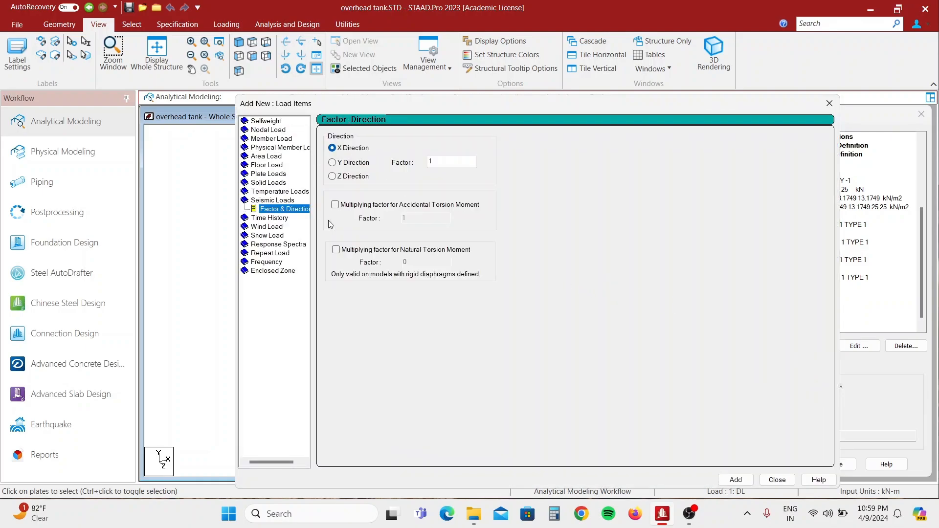
left_click(449, 163)
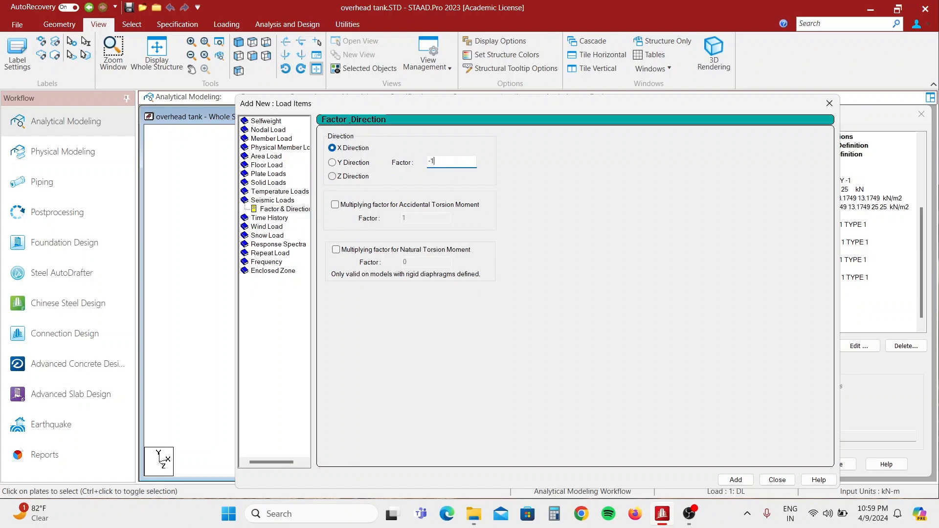
left_click(735, 480)
left_click(777, 480)
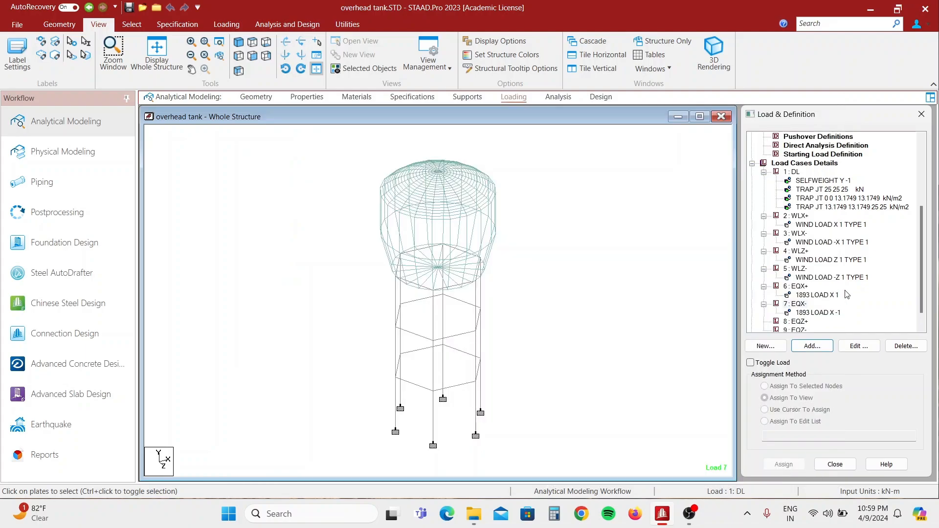
Add a seismic load in the Z direction with a factor of 1 to load case EQZ+
scroll(917, 288, "down", 1)
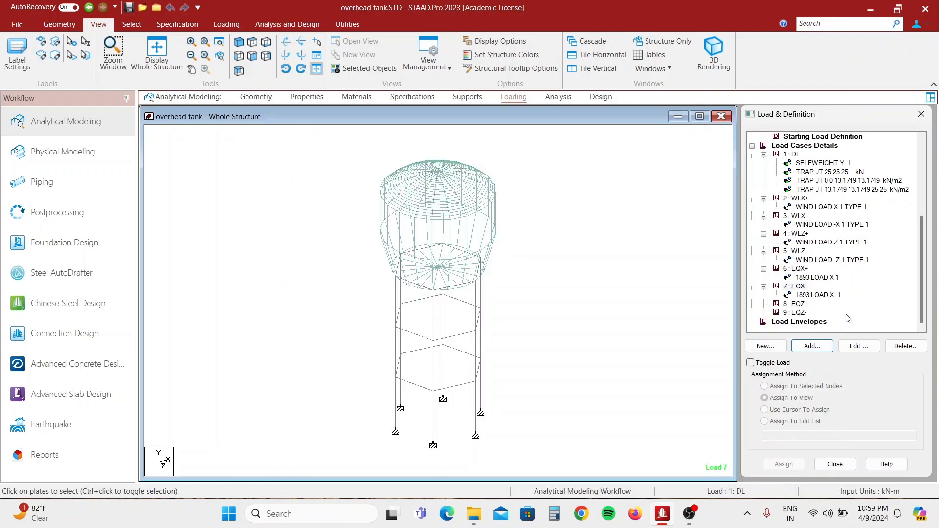
left_click(798, 304)
left_click(812, 346)
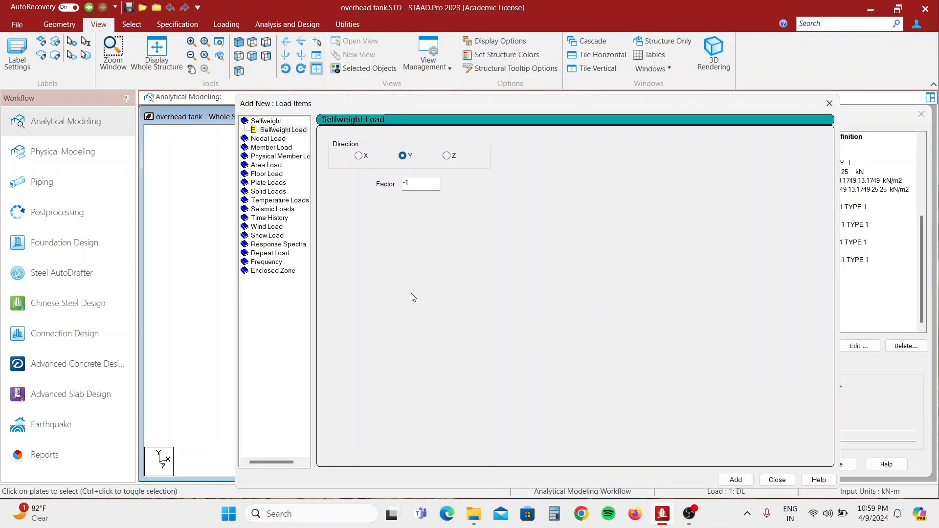
left_click(270, 209)
left_click(333, 176)
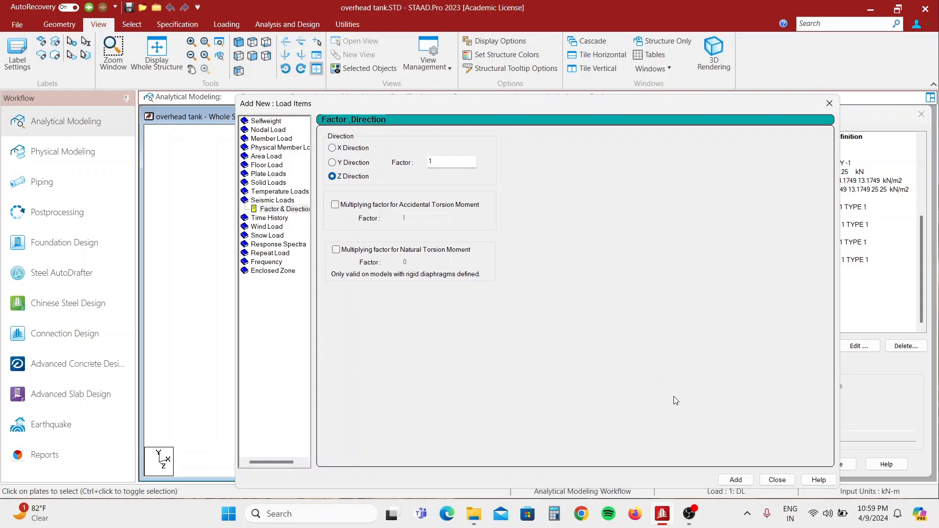
left_click(744, 477)
left_click(777, 480)
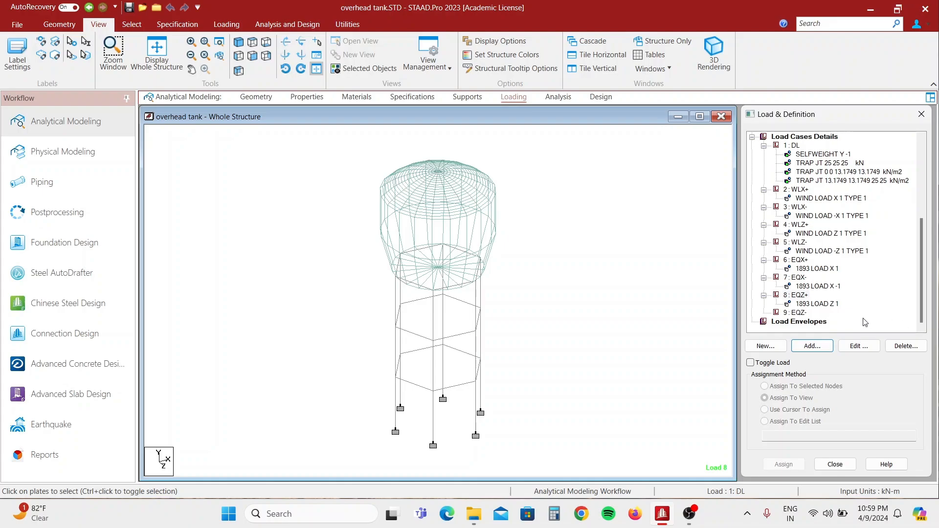
Add a seismic load in the Z direction with a factor of -1 to load case EQZ-
left_click(802, 313)
left_click(813, 346)
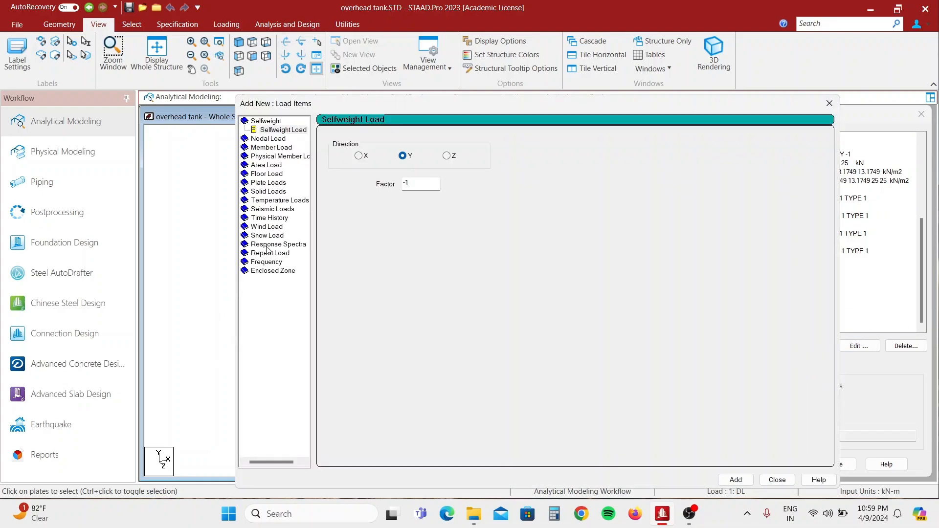
left_click(273, 208)
left_click(333, 176)
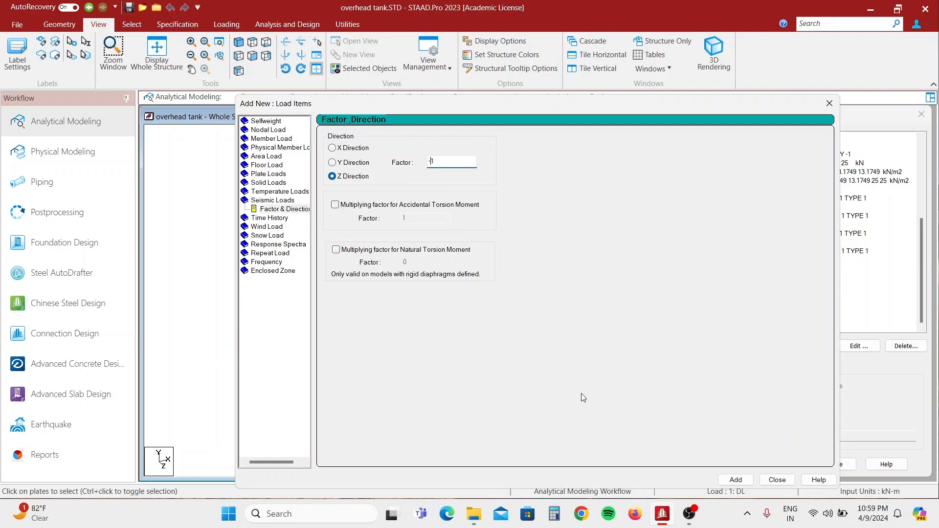
left_click(739, 479)
left_click(778, 480)
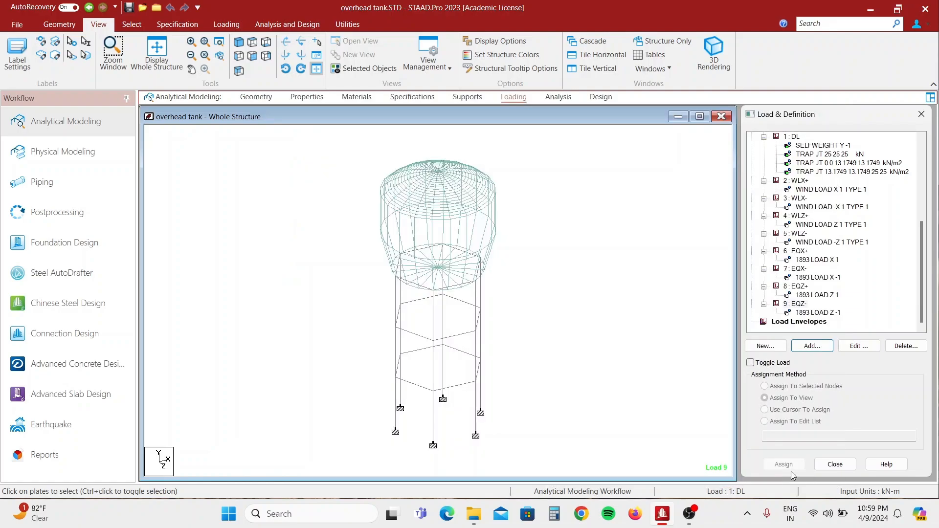
Add a Perform Analysis command with the print option All to the model
scroll(913, 268, "up", 3)
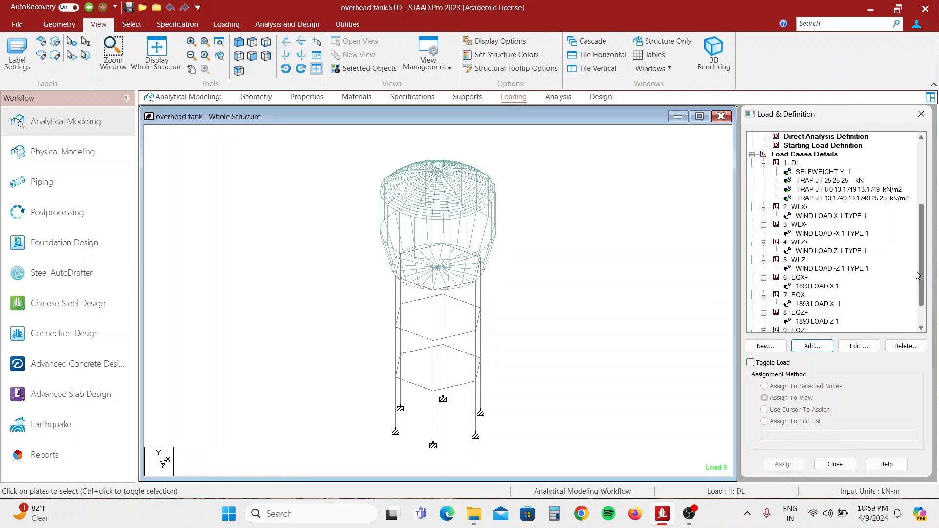
scroll(908, 299, "down", 3)
scroll(903, 318, "up", 6)
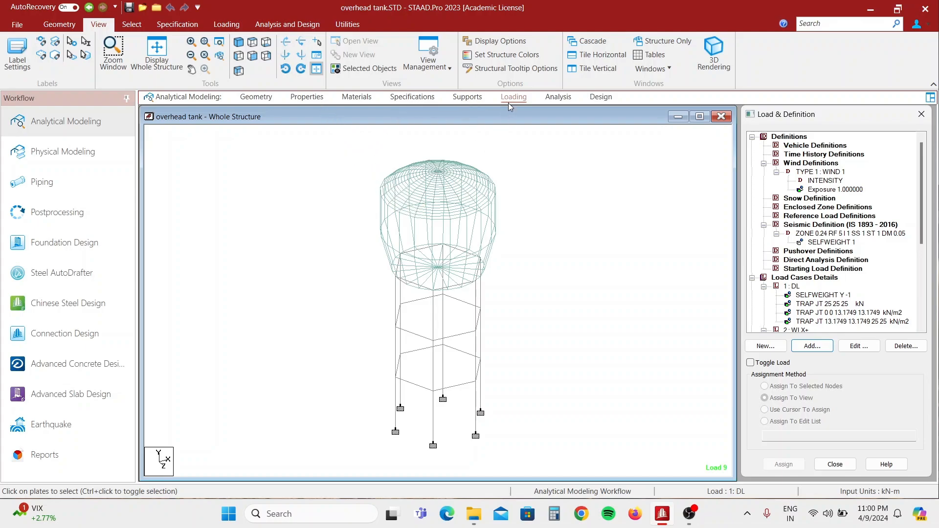
left_click(557, 98)
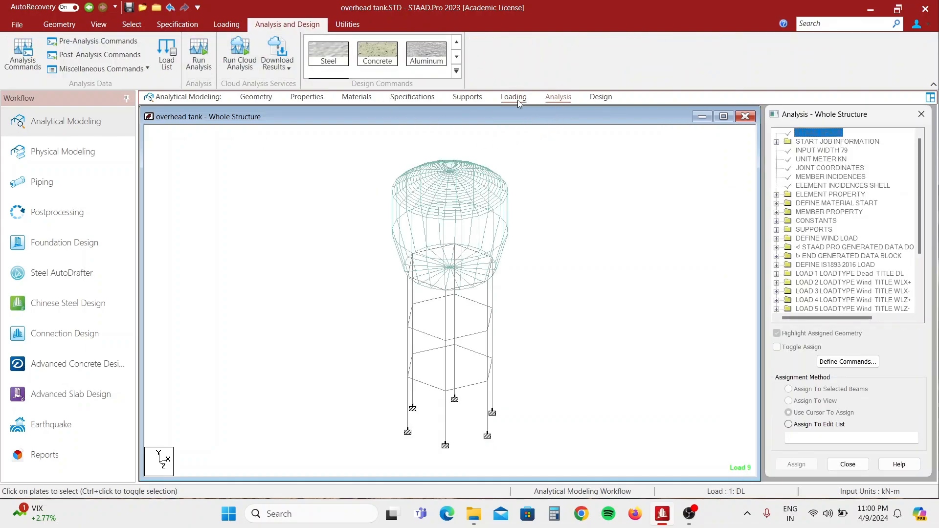
left_click(40, 69)
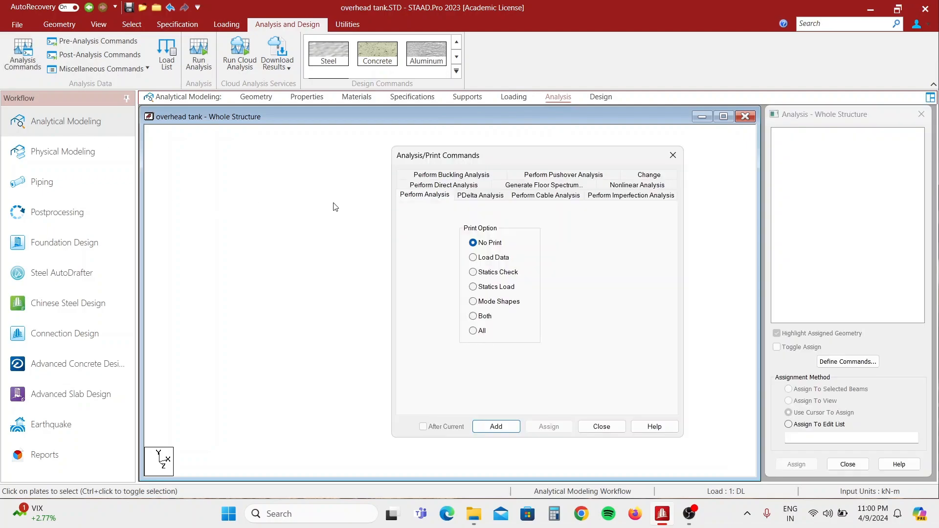
left_click(481, 330)
left_click(497, 427)
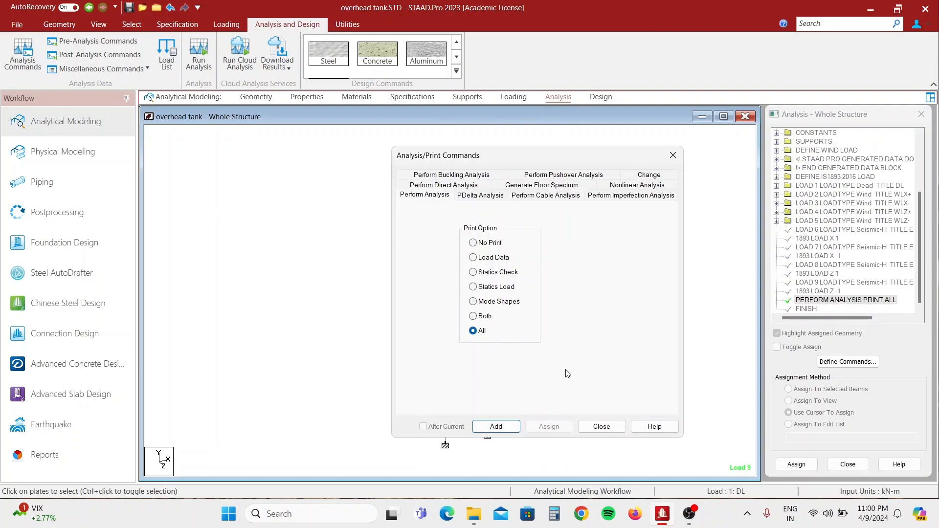
left_click(597, 426)
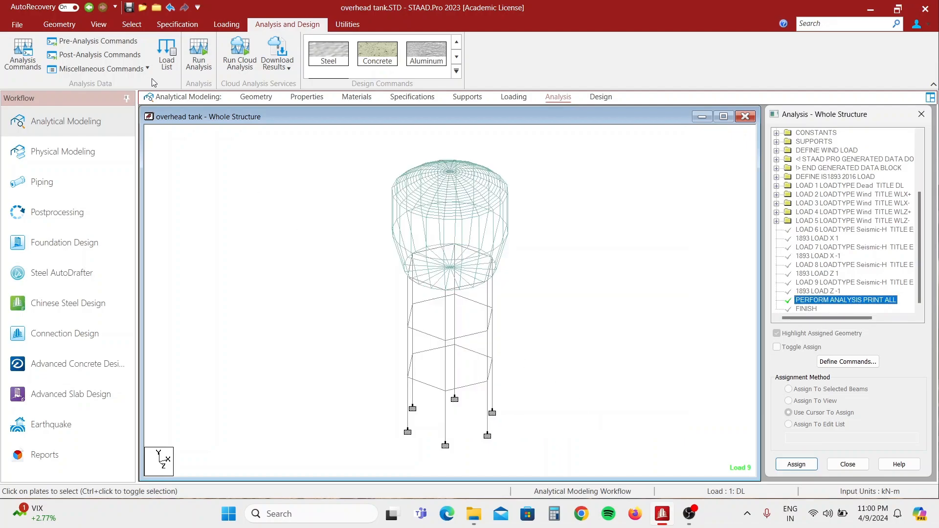
Run the analysis, saving the modified structure, and open the analysis output file
left_click(199, 55)
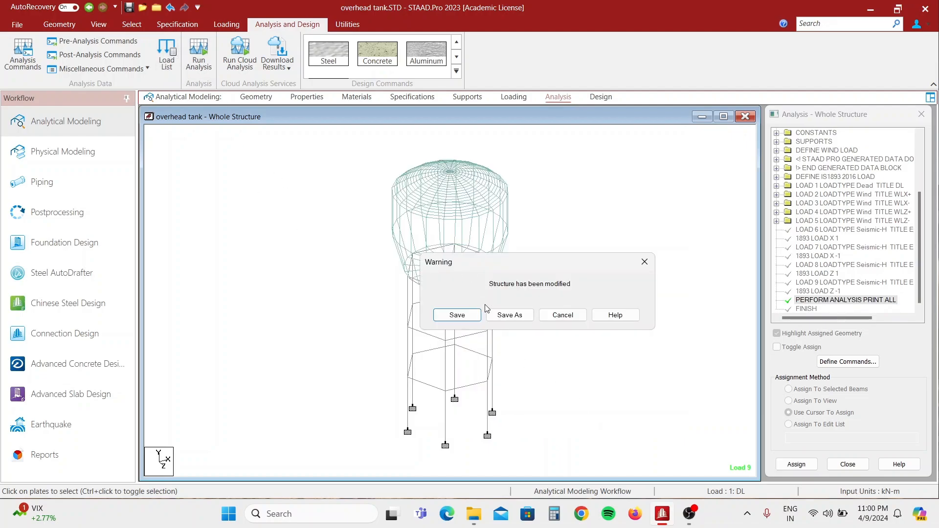
left_click(470, 315)
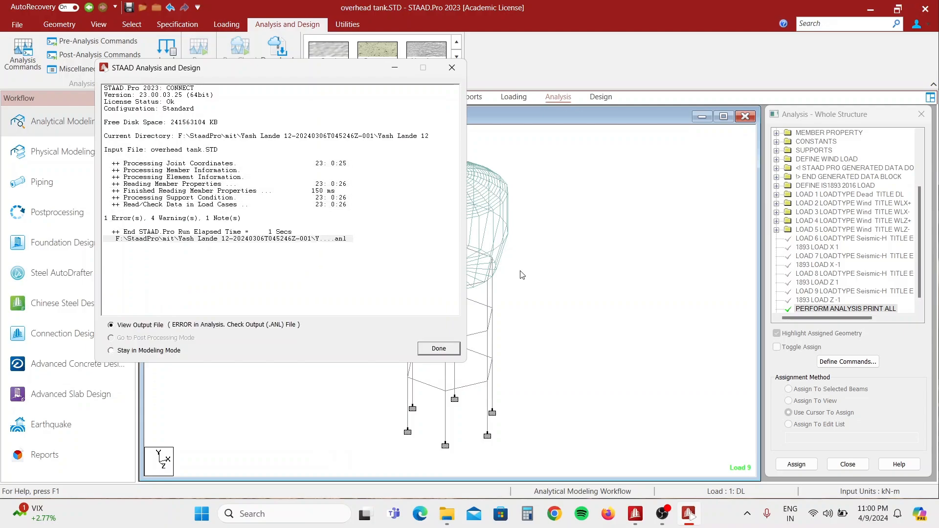
left_click(429, 348)
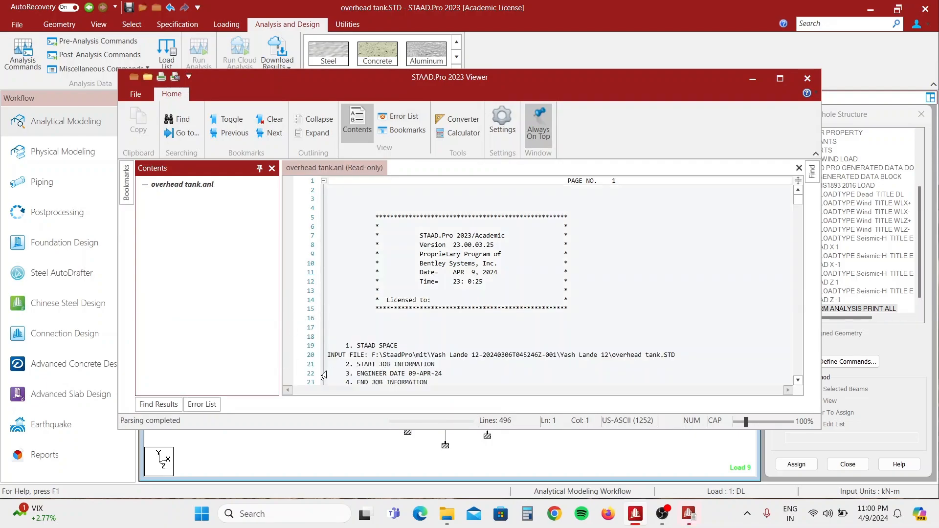
Examine the messages, warnings and errors listed for the analysis output, and close the output viewer
left_click(199, 404)
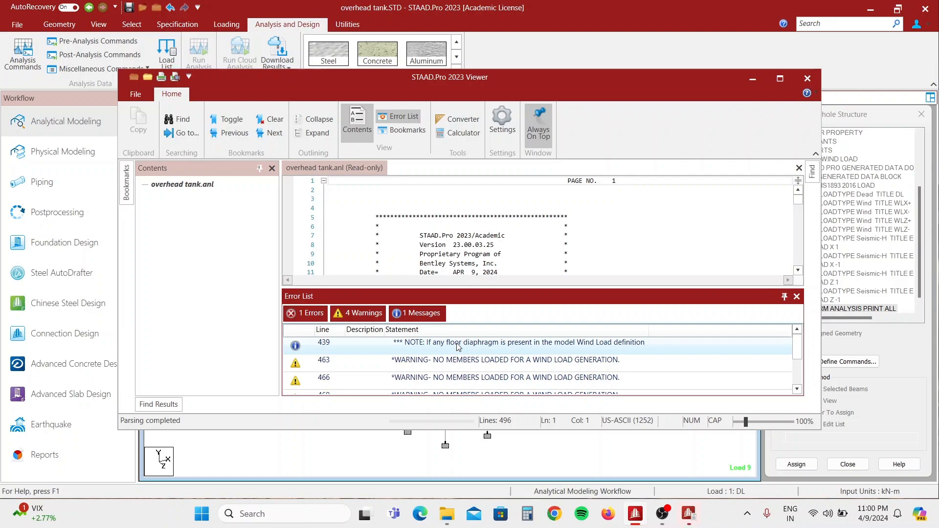
left_click(578, 349)
scroll(743, 342, "down", 3)
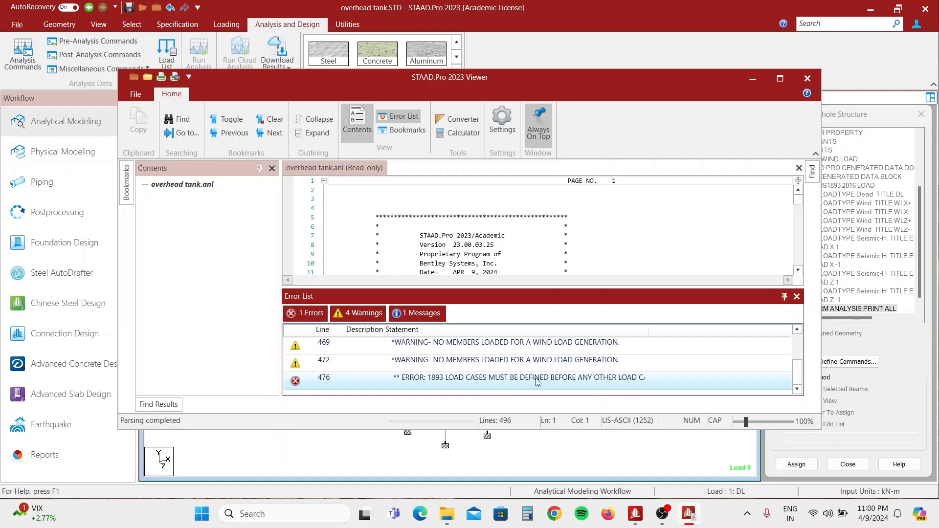
left_click(484, 383)
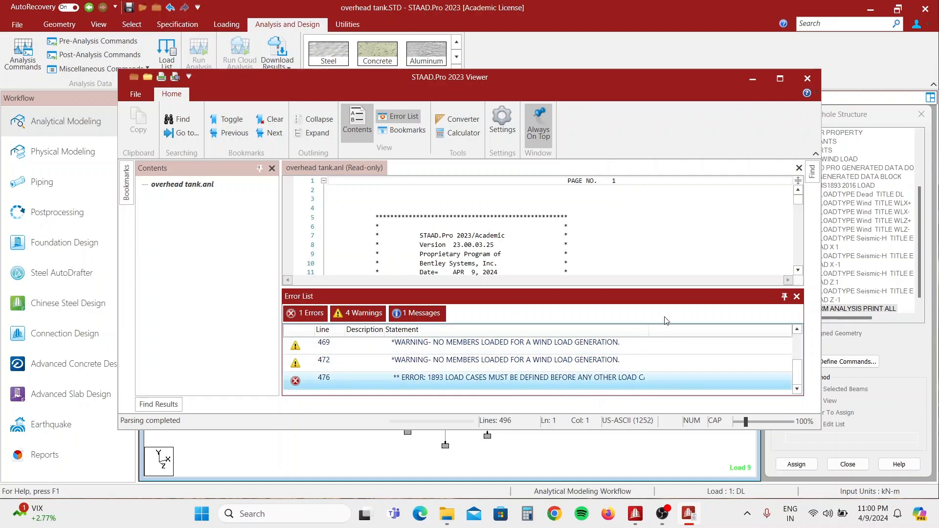
left_click(751, 79)
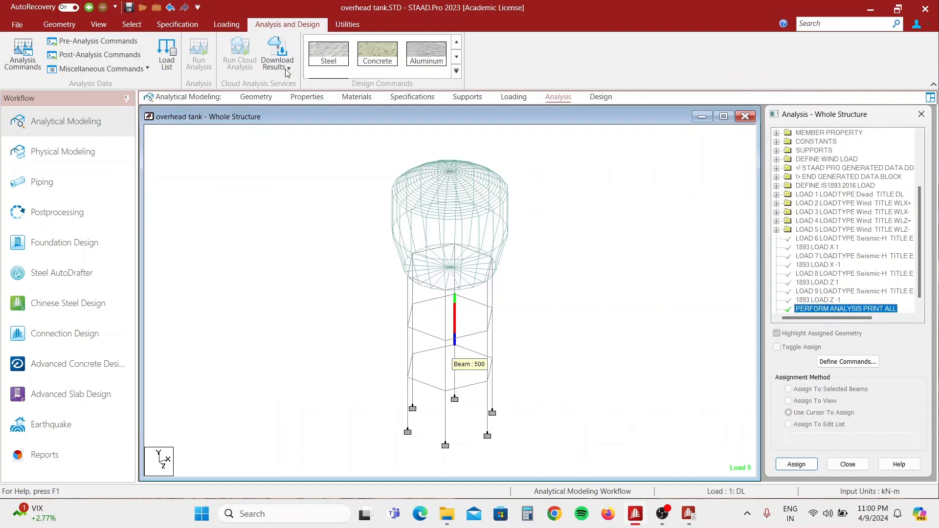
left_click(363, 28)
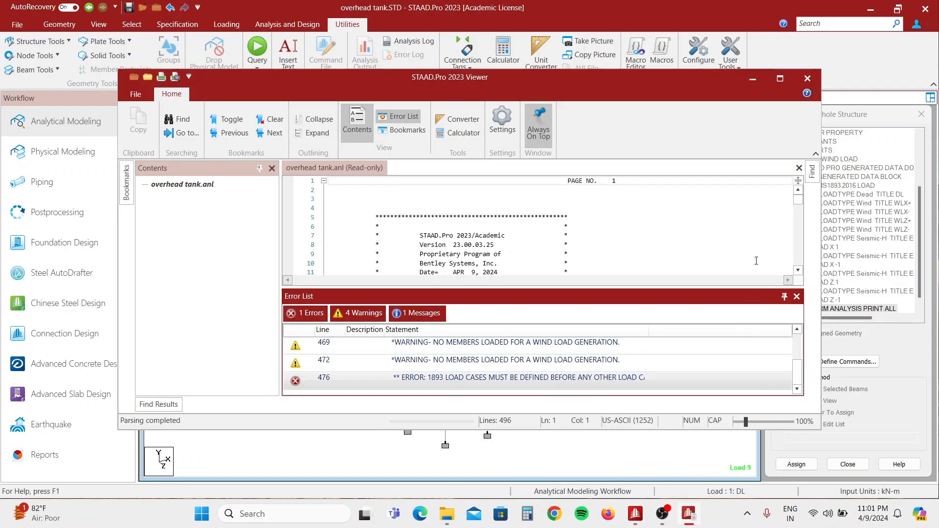
left_click(808, 78)
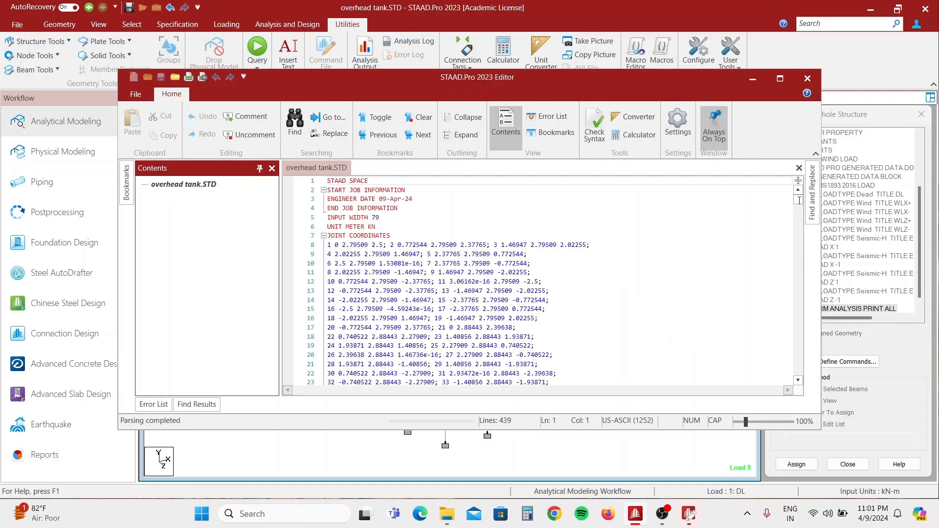
Cut the seismic load cases 6 to 9 with their 1893 LOAD lines from the end of the command file, leaving no blank line
left_click_drag(800, 200, 794, 401)
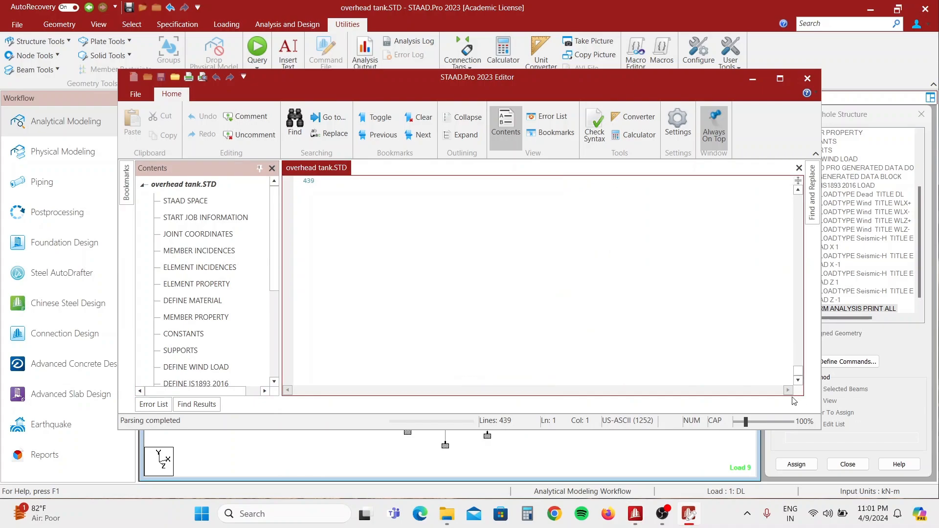
scroll(460, 328, "up", 8)
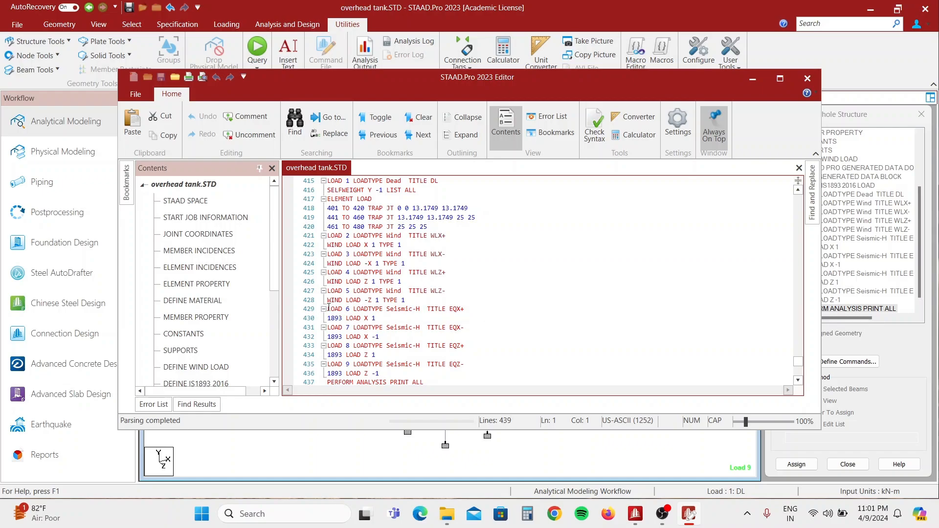
left_click_drag(328, 309, 423, 374)
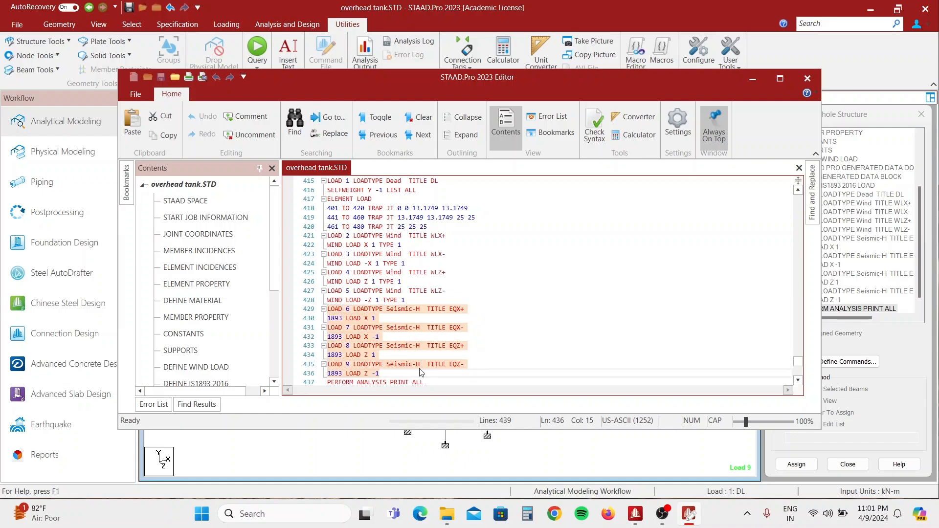
key("Delete")
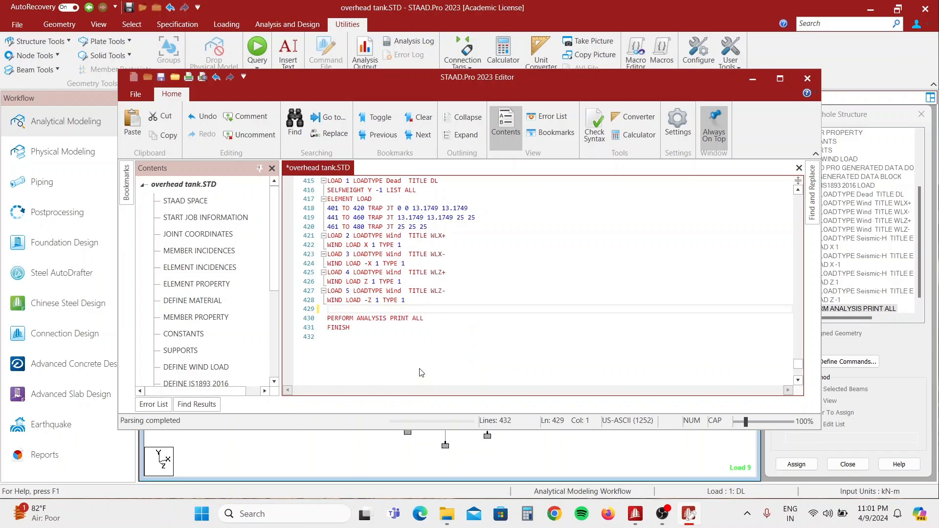
key("BackSpace")
Insert the seismic load cases 6 to 9 after the SELFWEIGHT 1 line of the IS1893 2016 definition, then save and close the command file
scroll(391, 298, "up", 5)
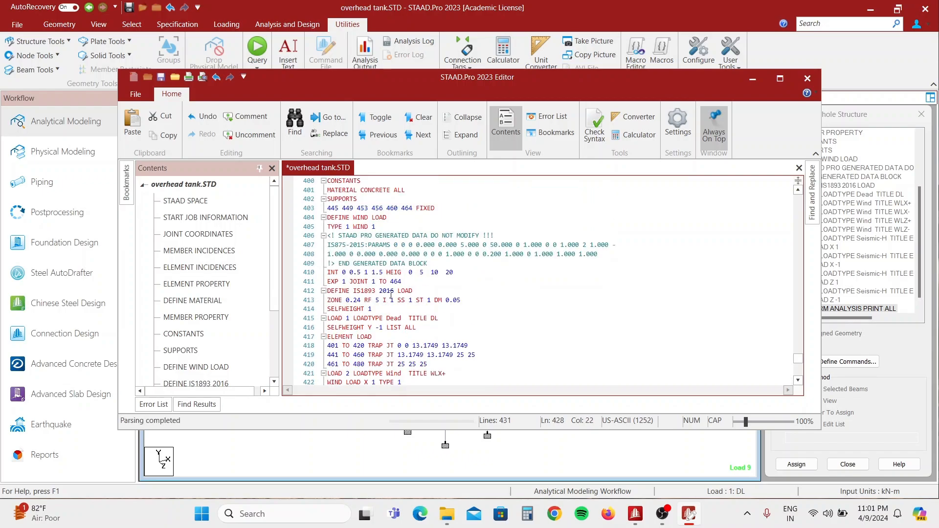
left_click(387, 311)
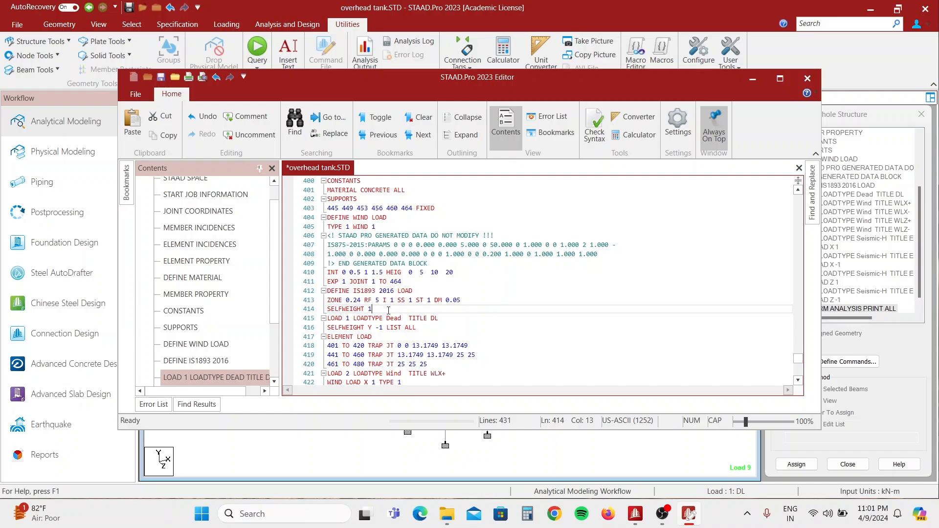
key("Return")
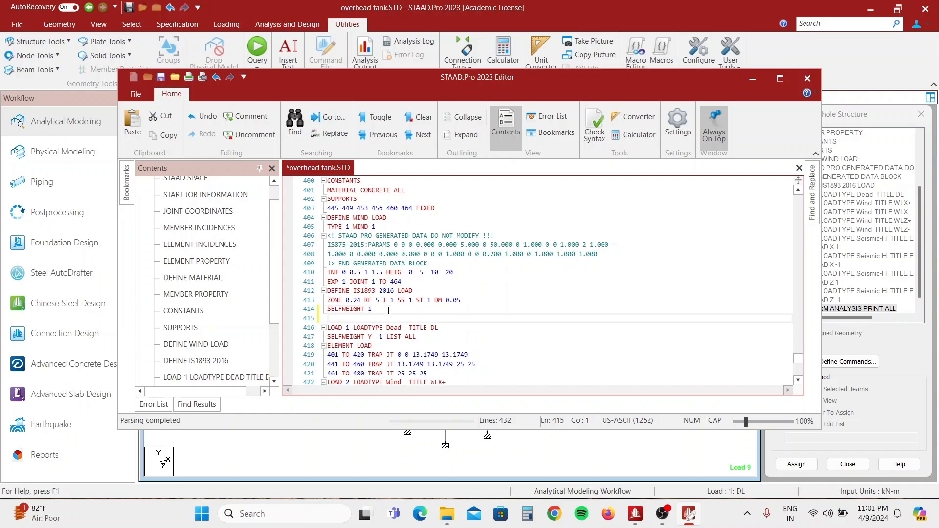
type("LOAD 6 LOADTYPE Seismic-H  TITLE EQX+ 1893 LOAD X 1 LOAD 7 LOADTYPE Seismic-H  TITLE EQX- 1893 LOAD X -1 LOAD 8 LOADTYPE Seismic-H  TITLE EQZ+ 1893 LOAD Z 1 LOAD 9 LOADTYPE Seismic-H  TITLE EQZ- 1893 LOAD Z -1")
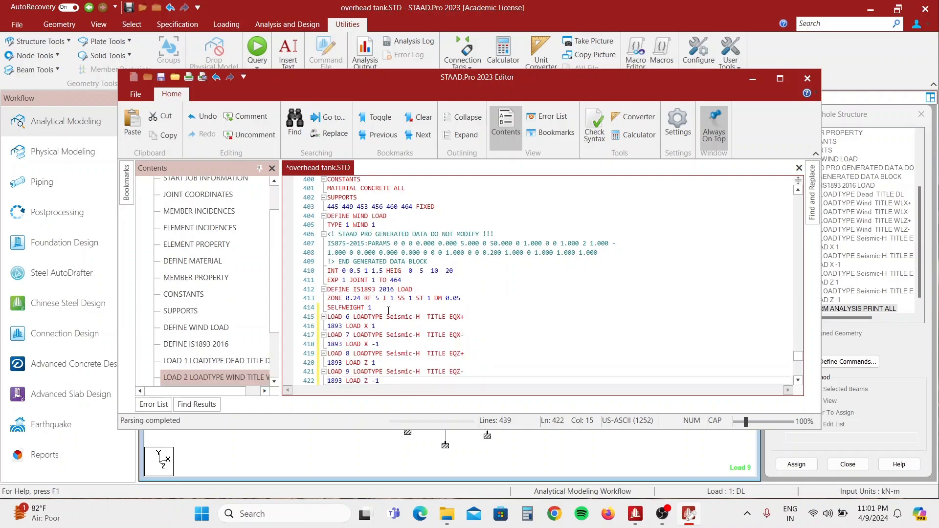
key("ctrl+s")
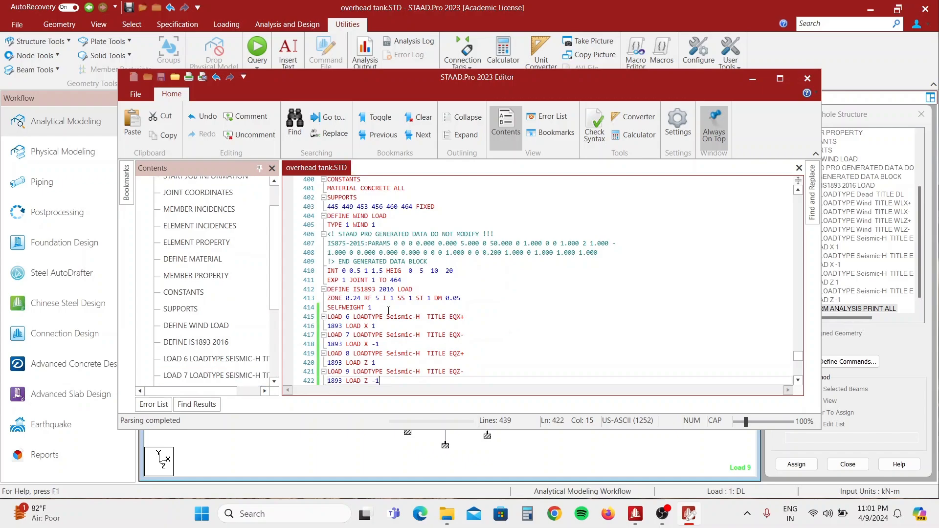
scroll(419, 316, "down", 2)
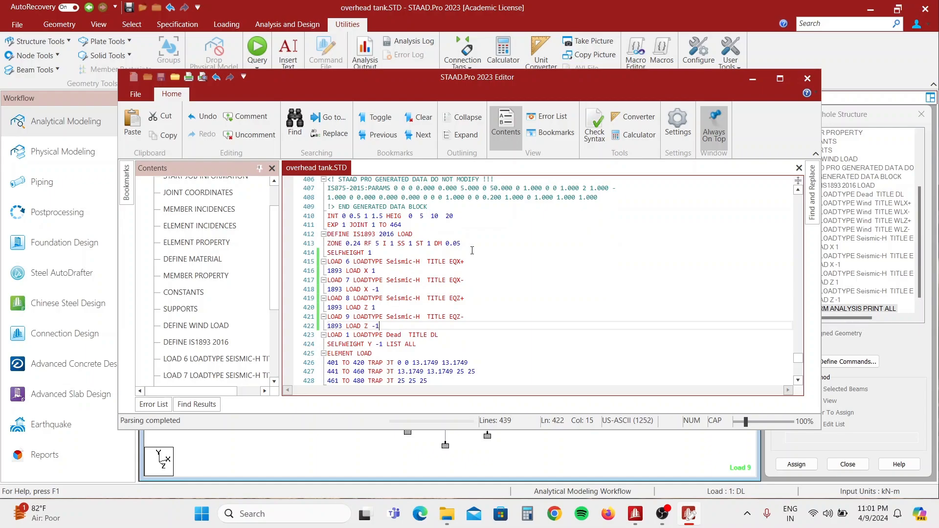
left_click(806, 79)
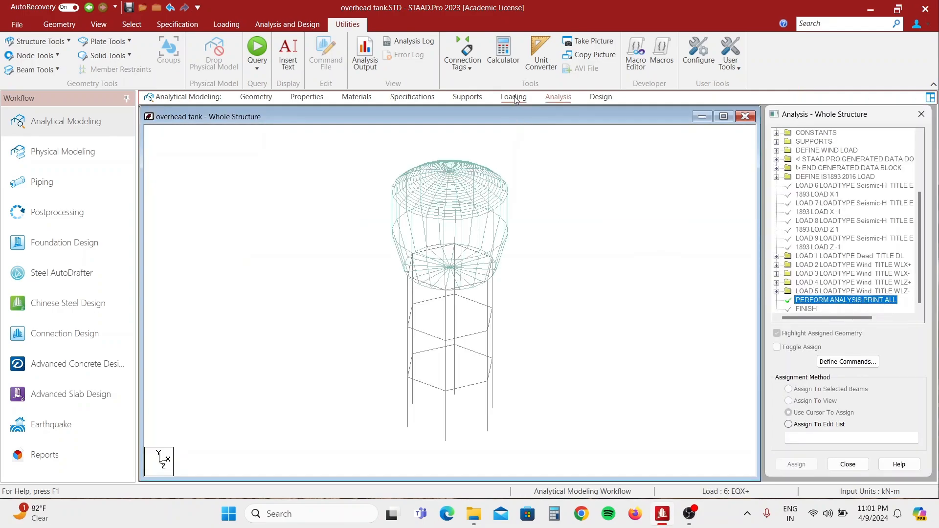
Expand the load case details in the loading definitions to check the order of the load cases
left_click(515, 97)
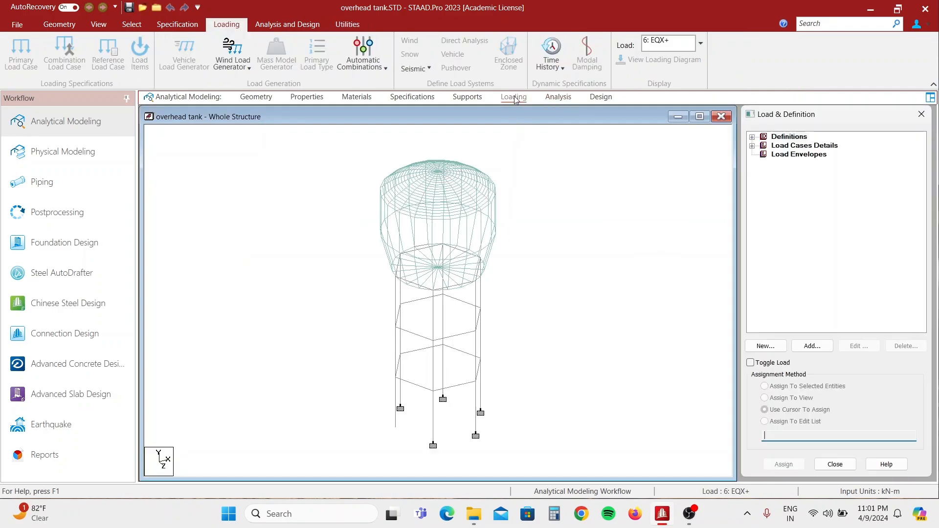
left_click(753, 146)
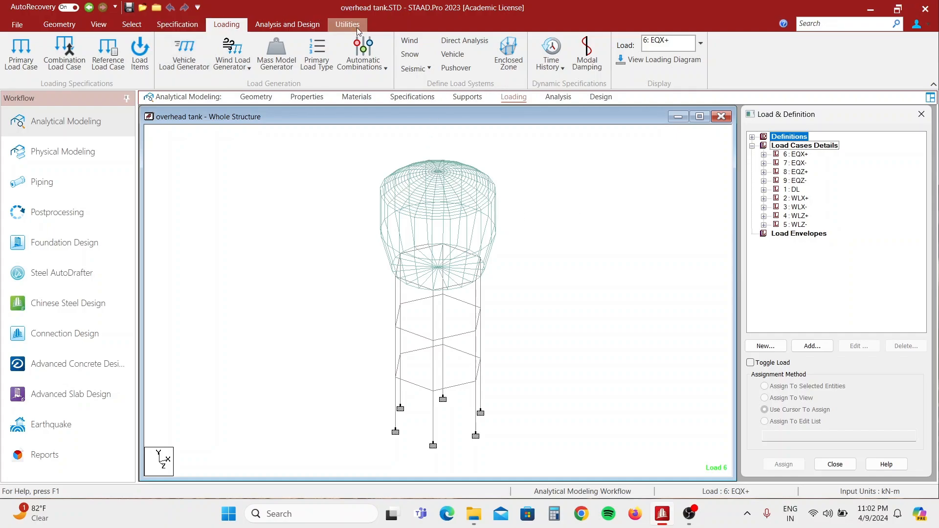
Run the analysis, switch to postprocessing mode and apply the results setup with the selected load cases
left_click(270, 24)
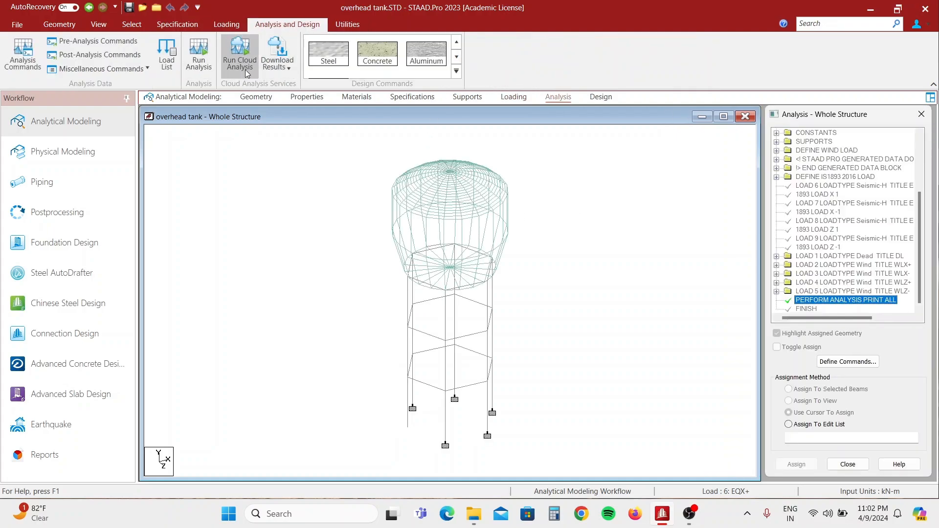
left_click(198, 49)
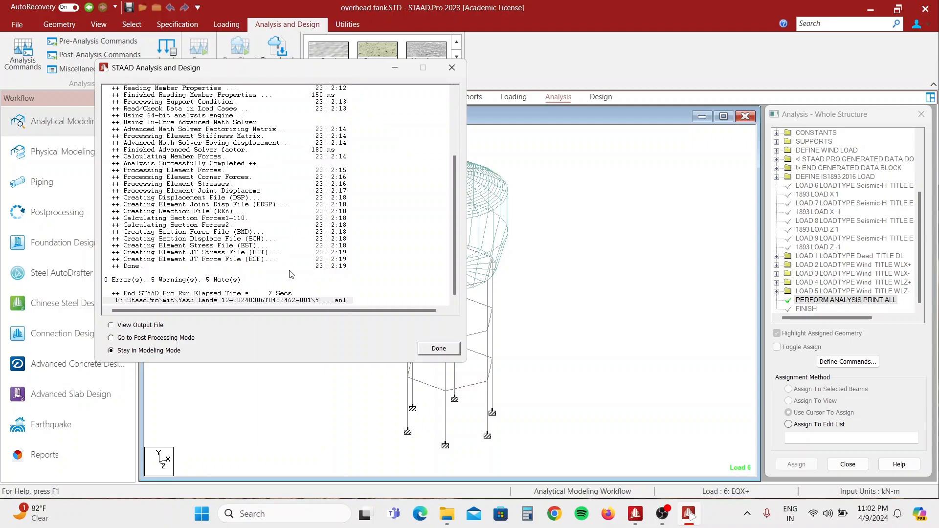
left_click(160, 338)
left_click(435, 349)
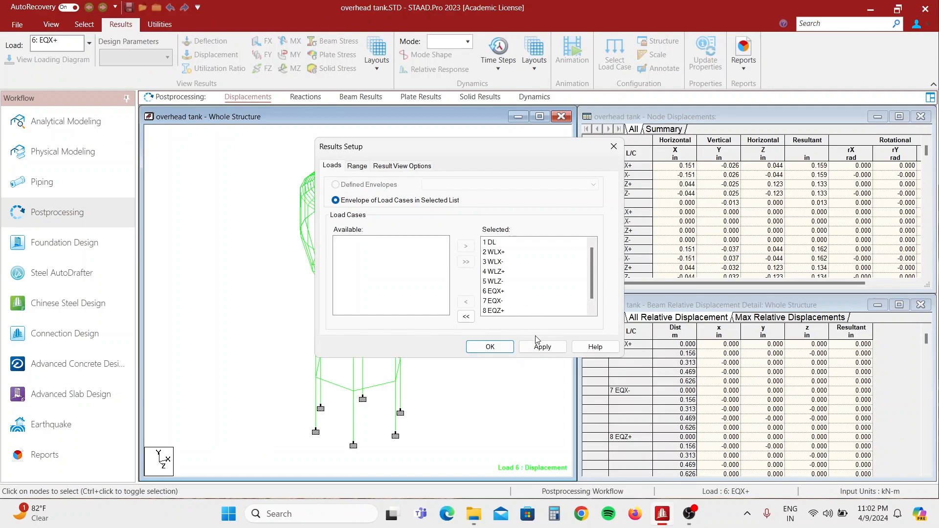
left_click(539, 346)
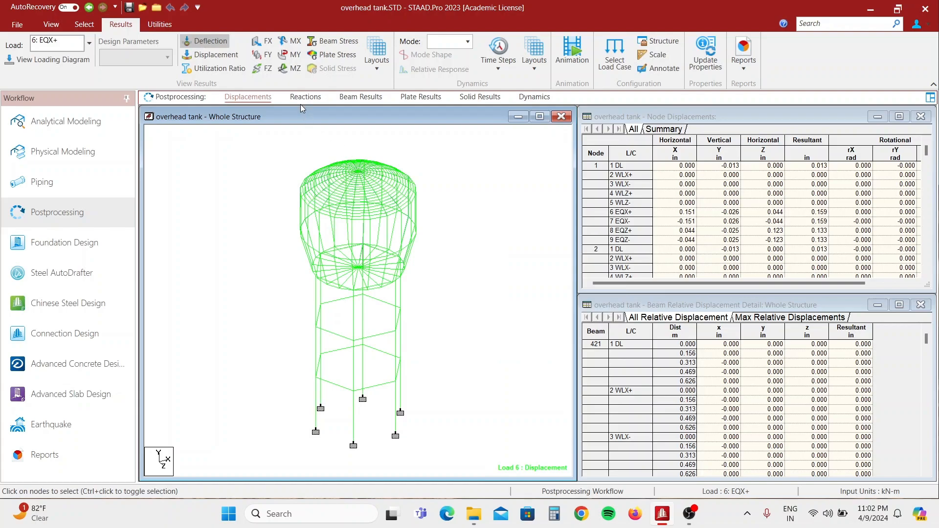
Display the axial force (FX) diagram on the tank structure for load case 6: EQX+
left_click(267, 43)
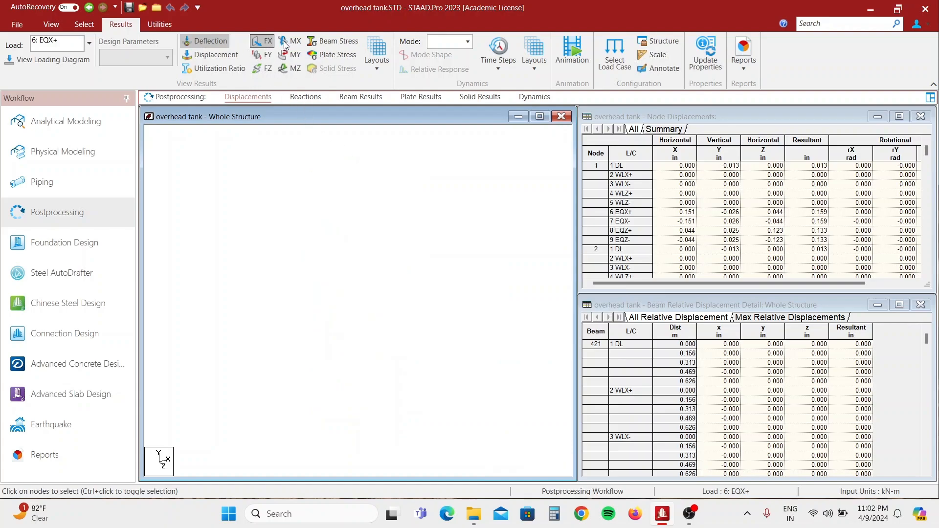
left_click(292, 41)
left_click(257, 44)
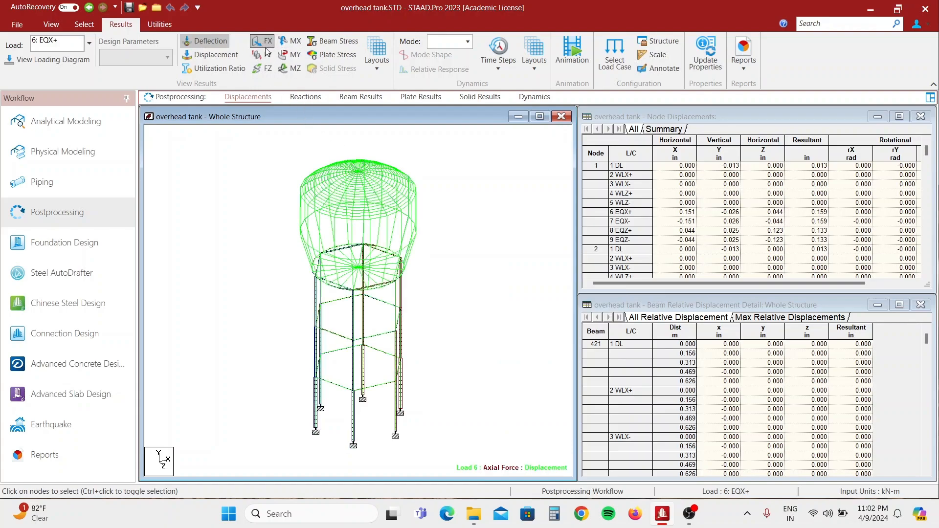
Display the Max Absolute plate stress contour for load case 6: EQX+ and examine it around the tank
left_click(334, 55)
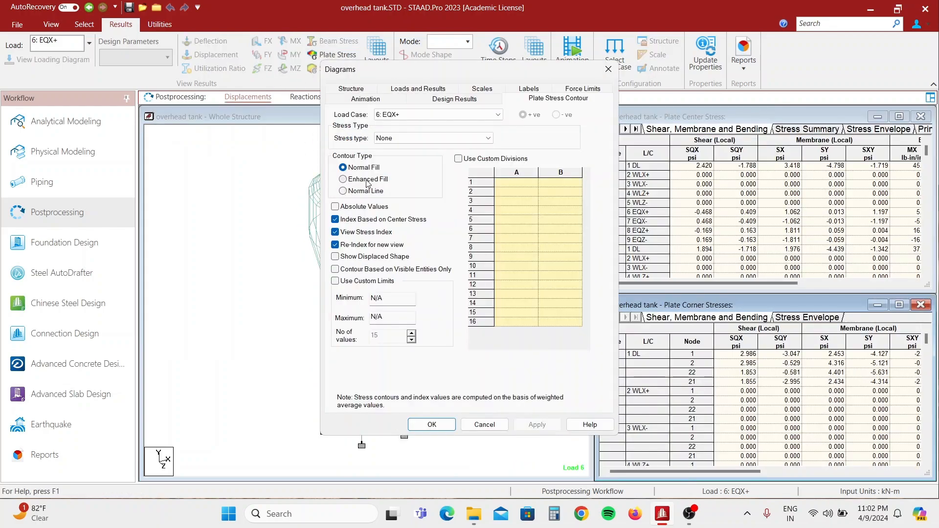
left_click(399, 138)
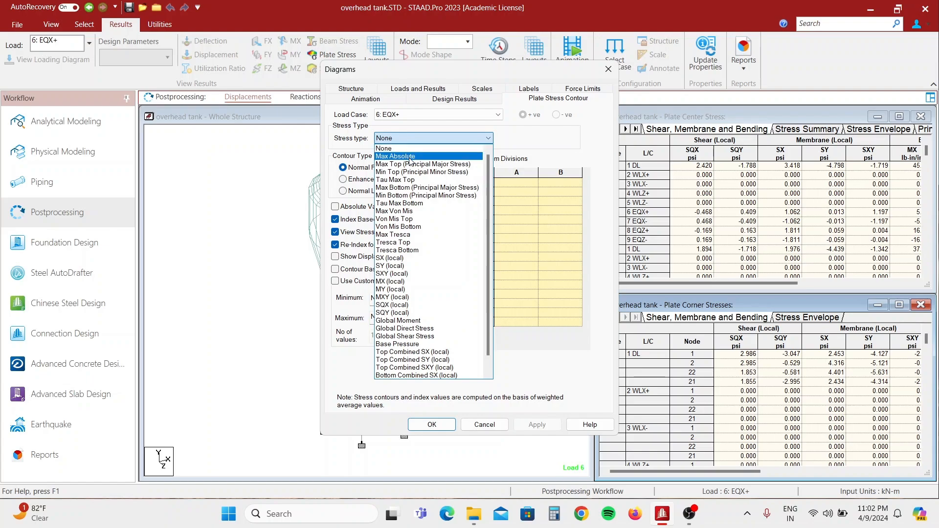
left_click(410, 163)
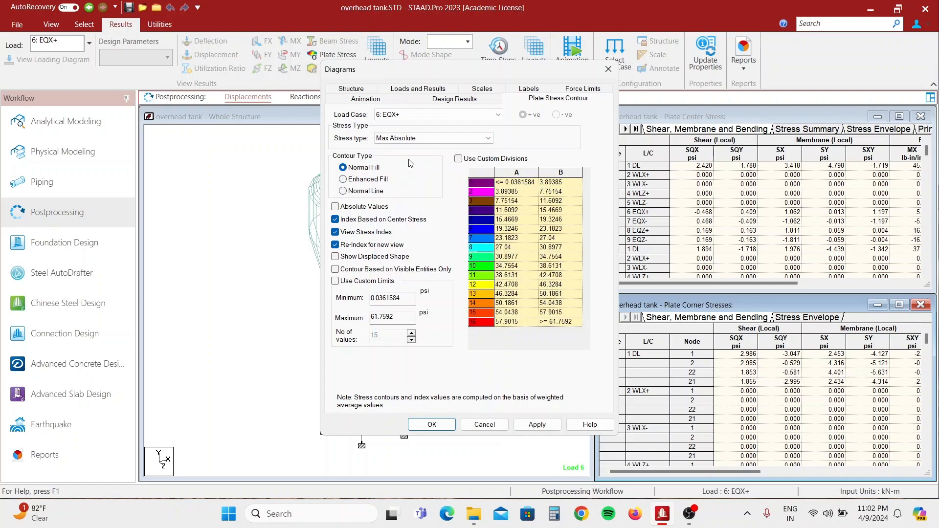
left_click(432, 424)
left_click(406, 259)
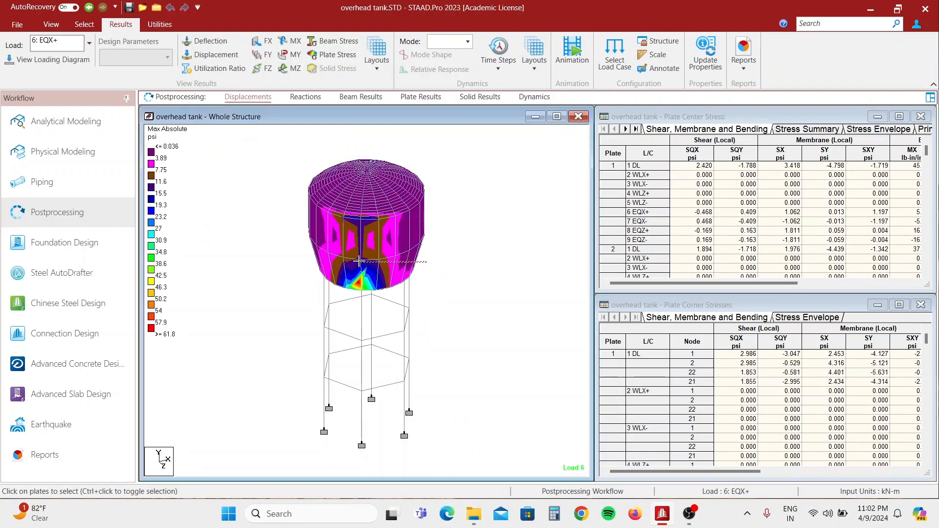
middle_click_drag(487, 274, 318, 318)
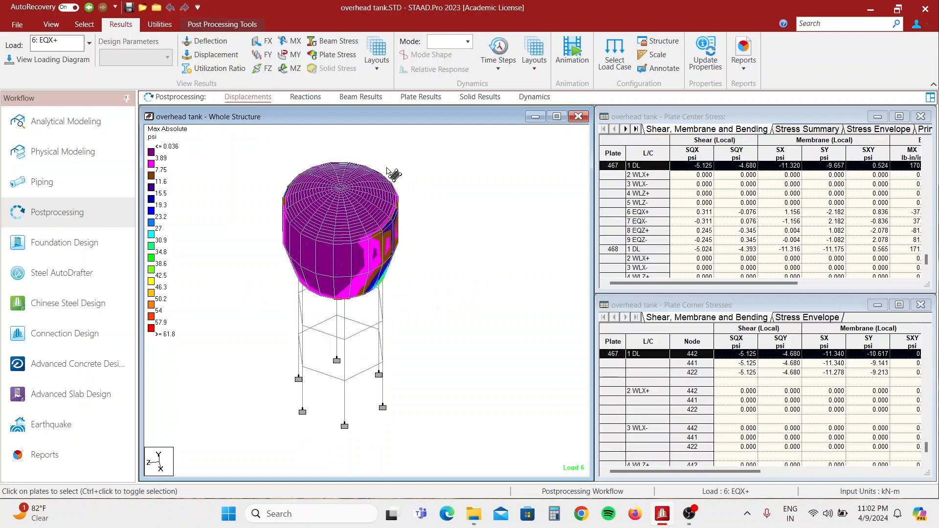
Review the support reactions, beam results and plate results, closing the diagram settings without choosing a stress type
left_click(311, 98)
left_click(360, 97)
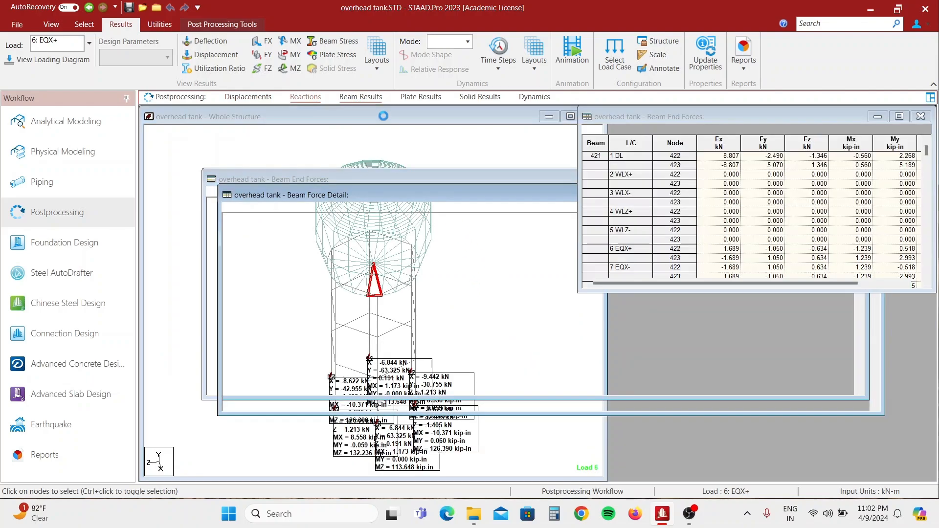
left_click(420, 97)
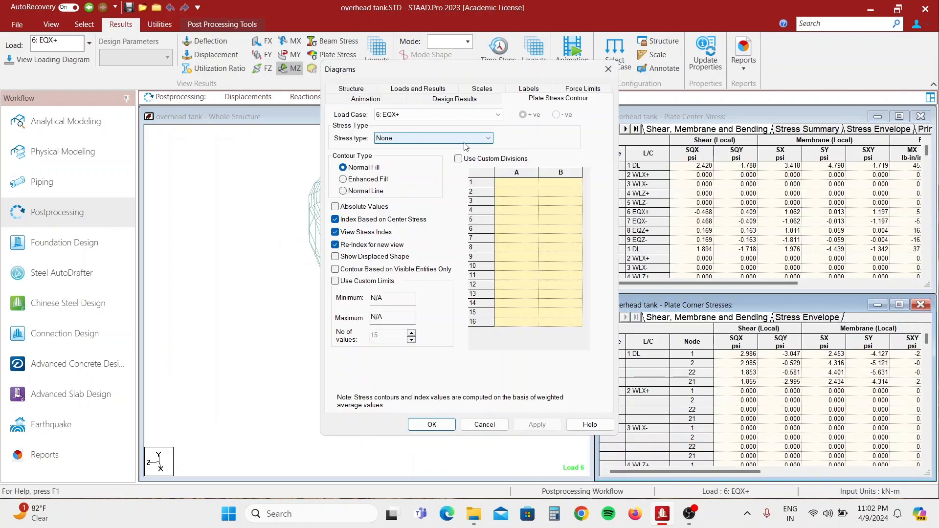
left_click(609, 69)
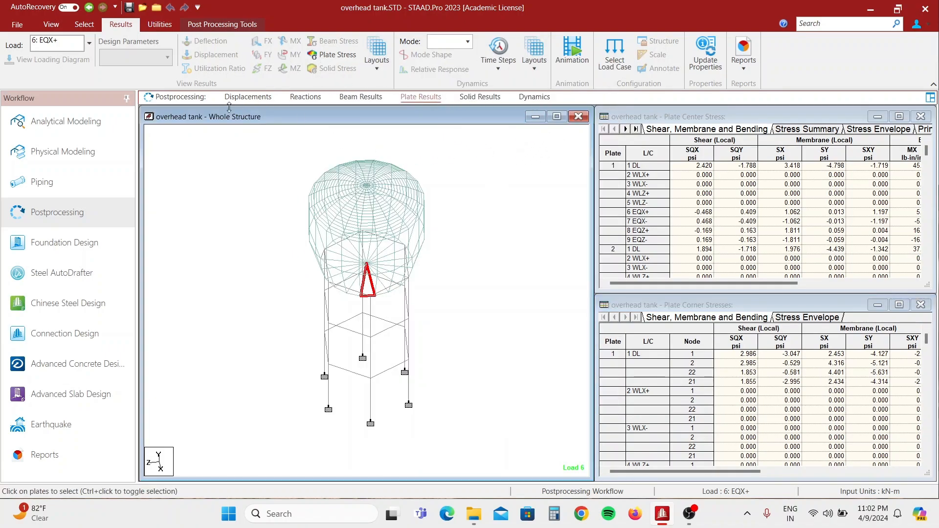
Return to analytical modeling and start concrete design with IS456 as the current code
left_click(97, 123)
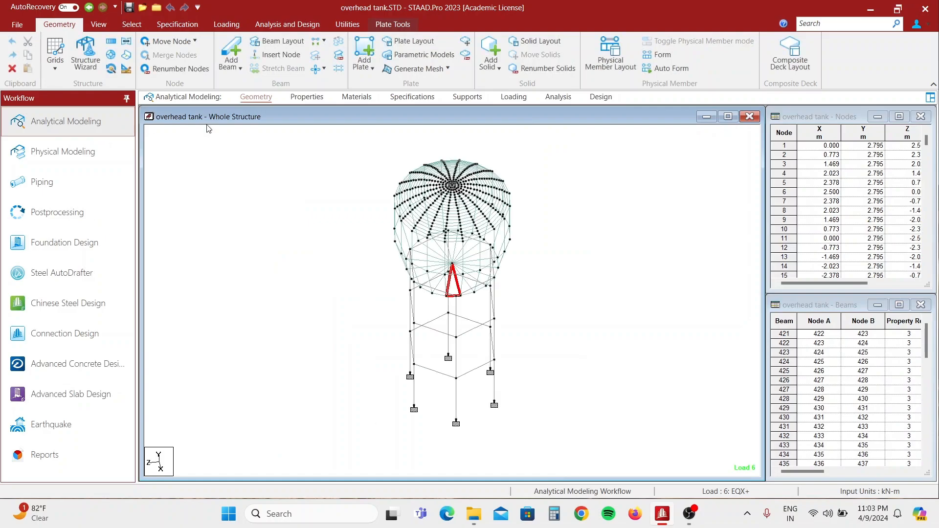
left_click(601, 97)
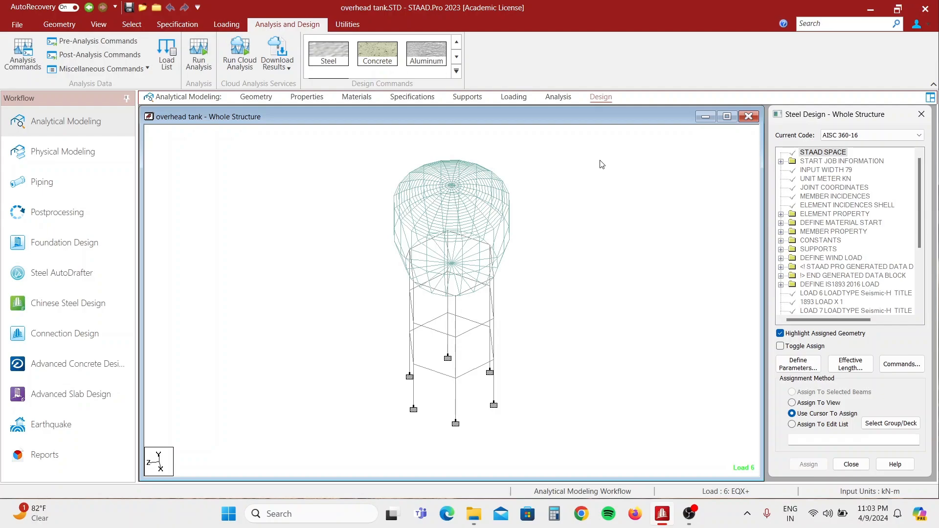
left_click(368, 58)
left_click(824, 137)
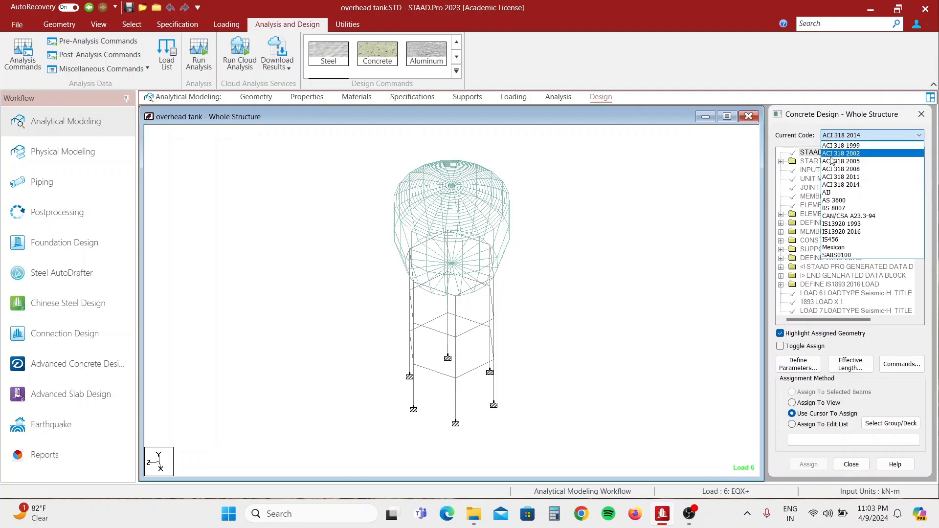
left_click(847, 239)
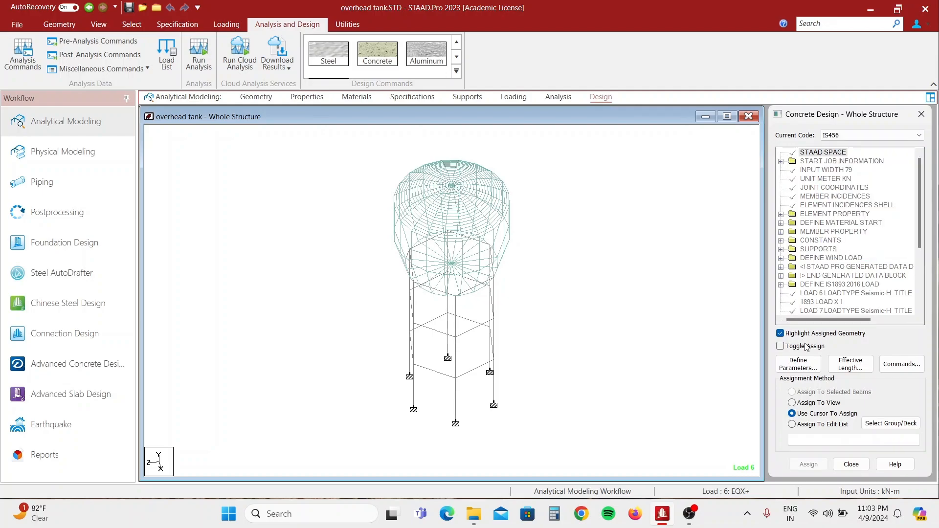
Add the FC design parameter with a concrete compressive strength of 30000 kN/m2
left_click(789, 366)
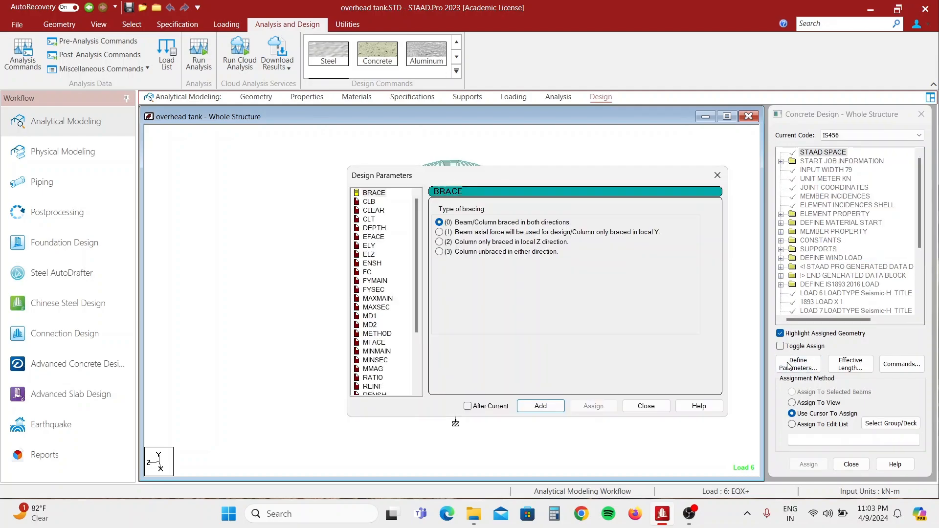
left_click_drag(419, 236, 423, 262)
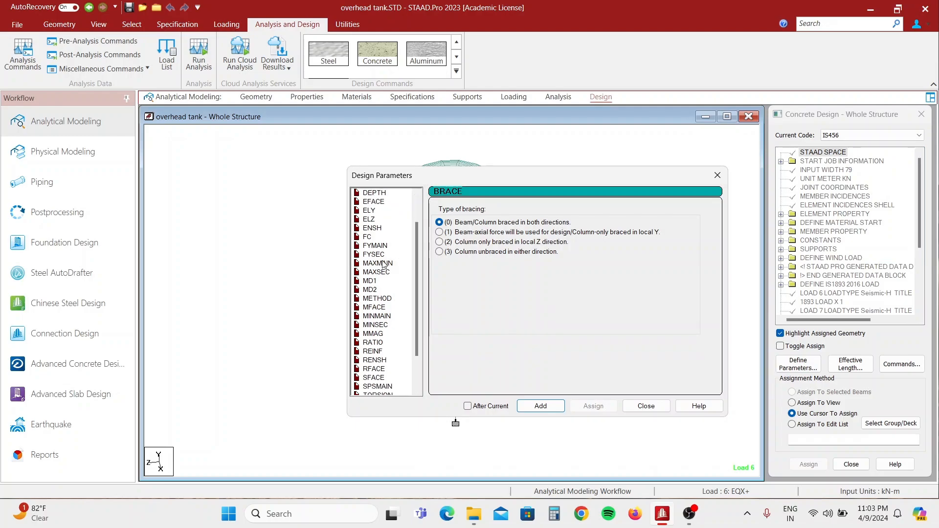
left_click(367, 237)
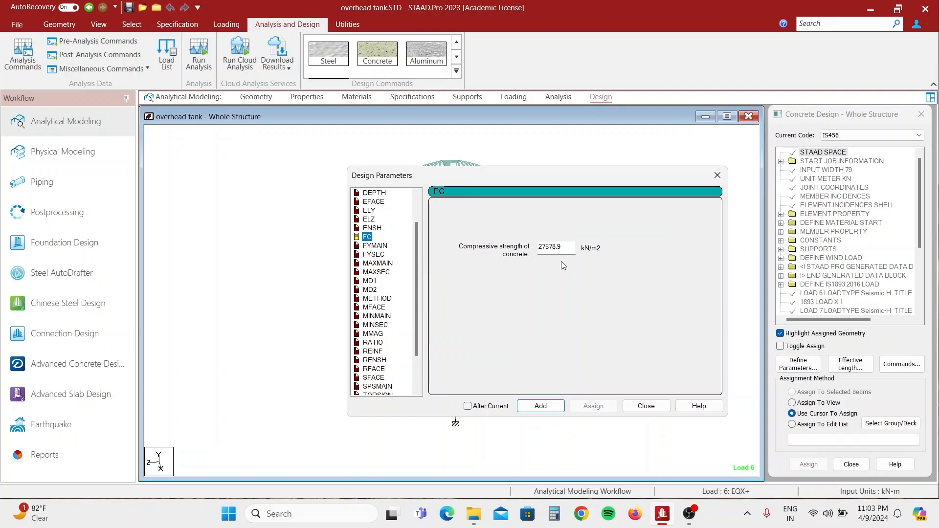
left_click(571, 246)
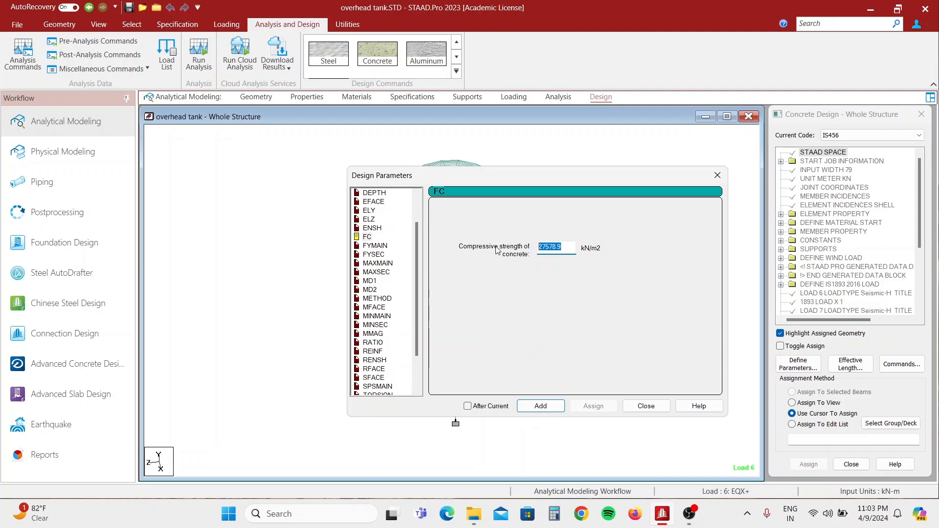
type("30000")
left_click(541, 406)
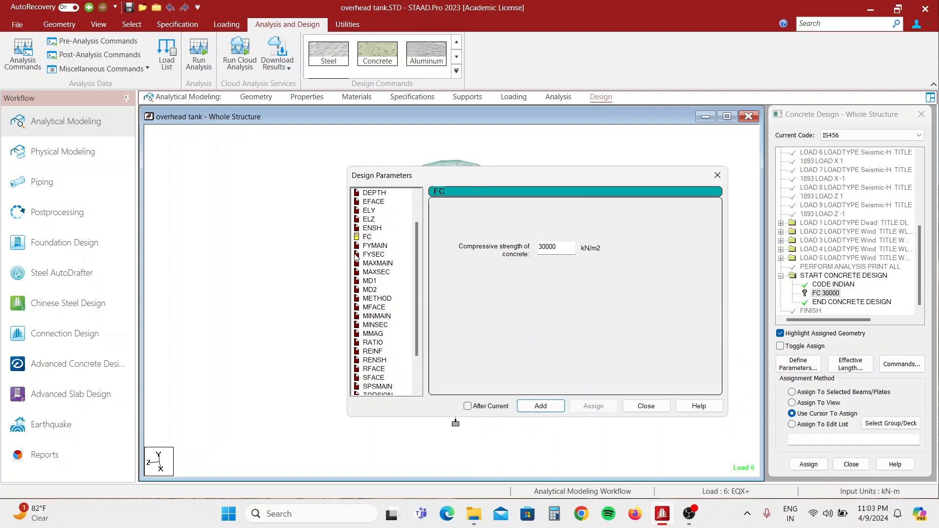
Add the FYMAIN design parameter with a main reinforcement yield strength of 415000 kN/m2
left_click(384, 246)
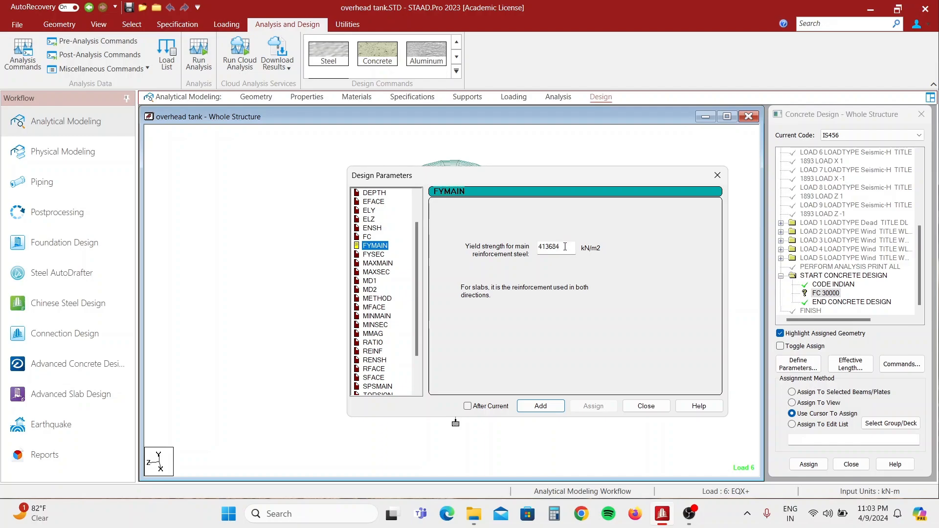
left_click(557, 247)
left_click_drag(555, 248, 552, 249)
type("5000")
left_click(545, 406)
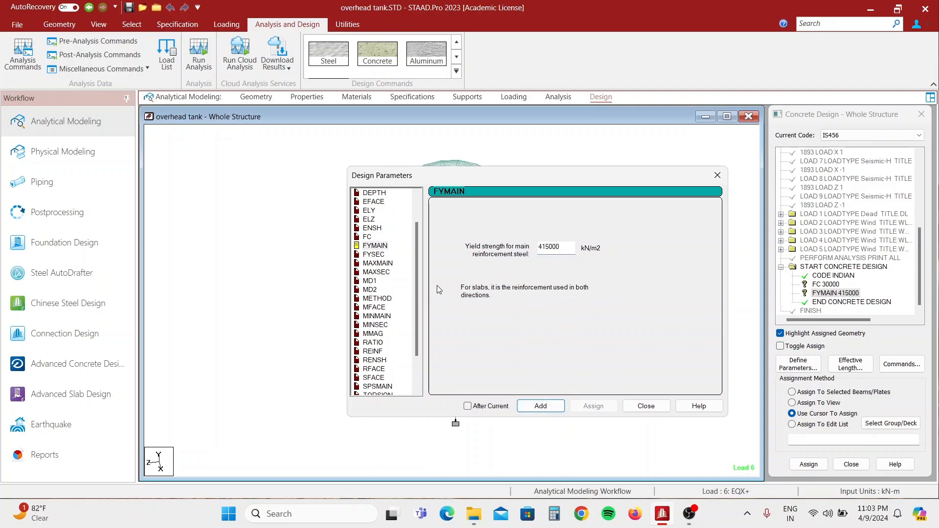
Add the FYSEC design parameter with a shear reinforcement yield strength of 415000 kN/m2
left_click(375, 254)
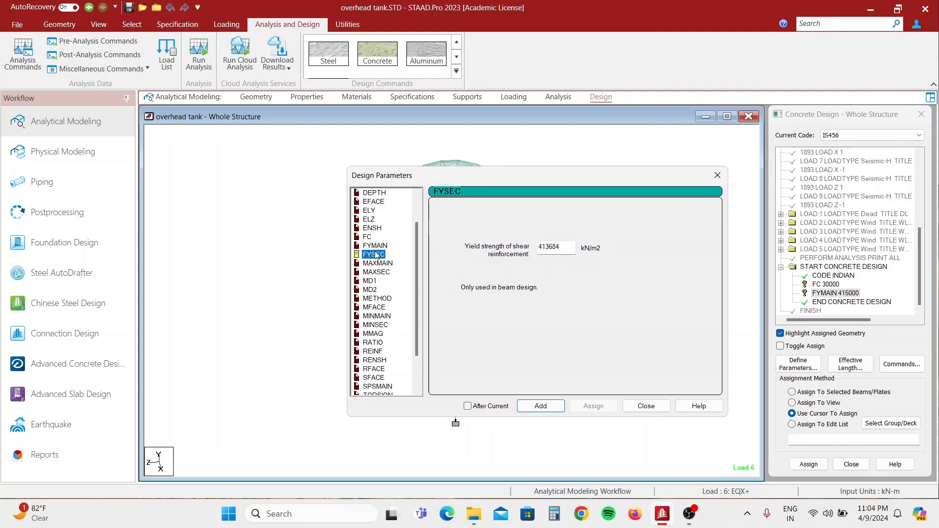
left_click(559, 247)
type("5000")
left_click(542, 406)
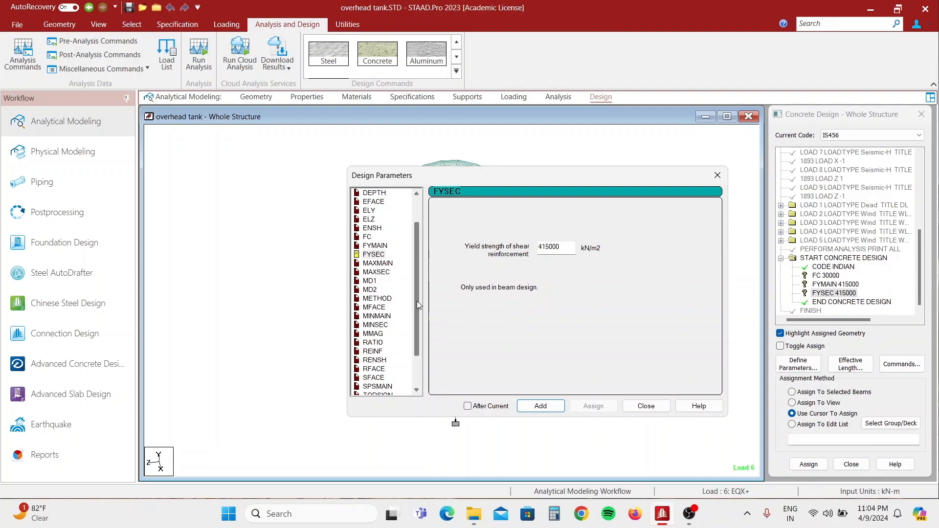
Add the maximum bar size parameters: MAXMAIN 16 mm for main and MAXSEC 12 mm for secondary reinforcement
left_click(379, 264)
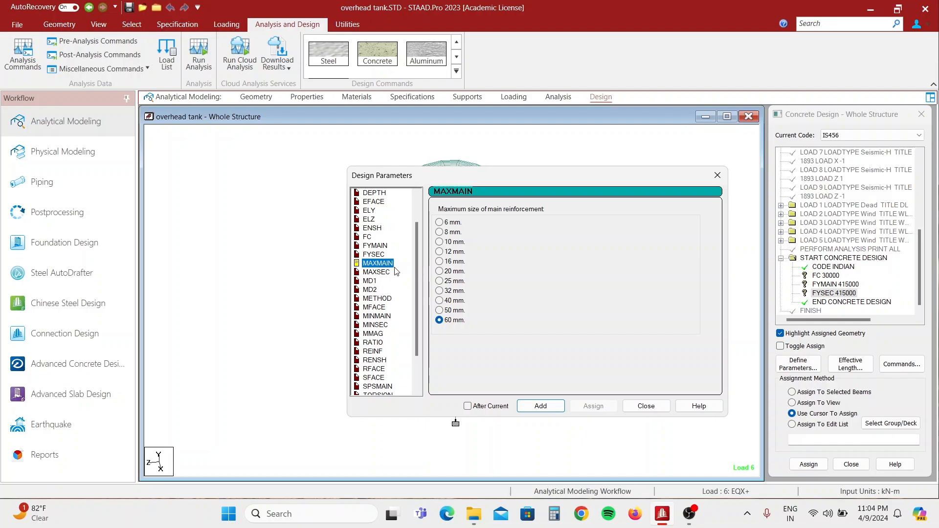
left_click(440, 261)
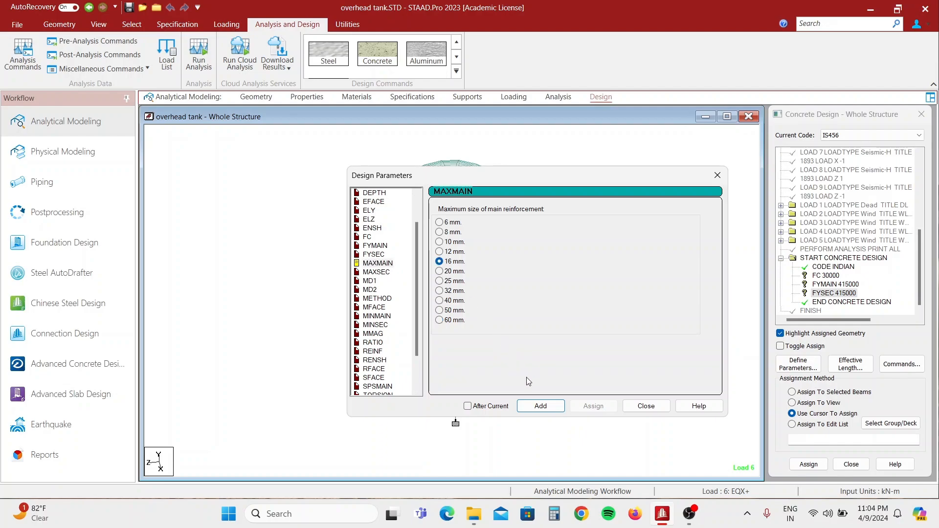
left_click(543, 409)
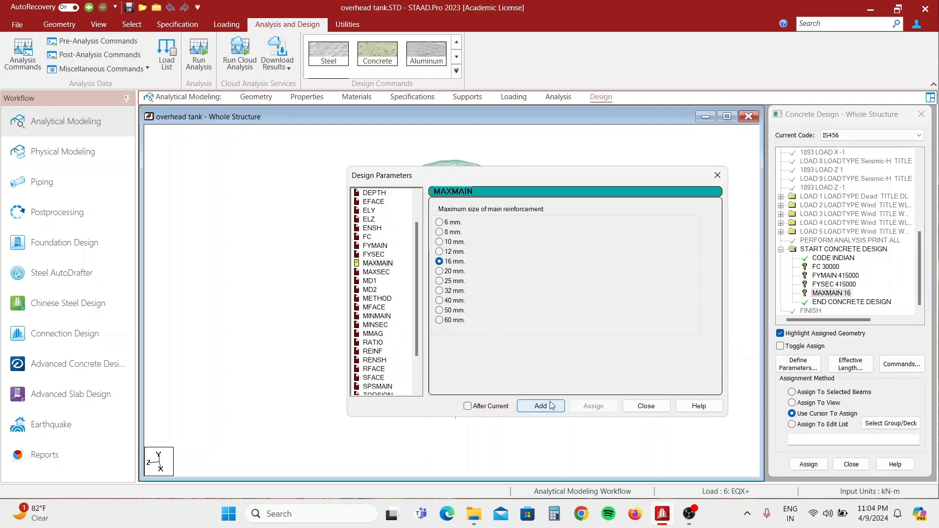
left_click(380, 272)
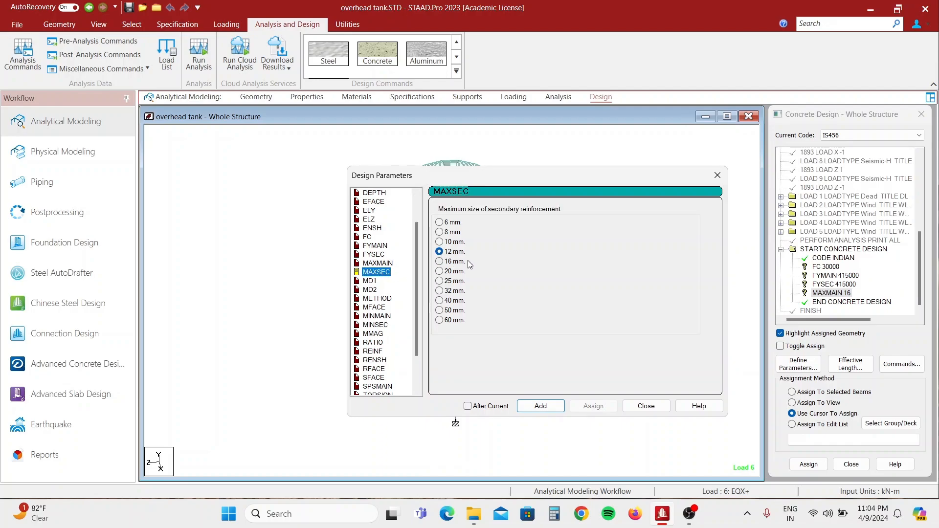
left_click(538, 407)
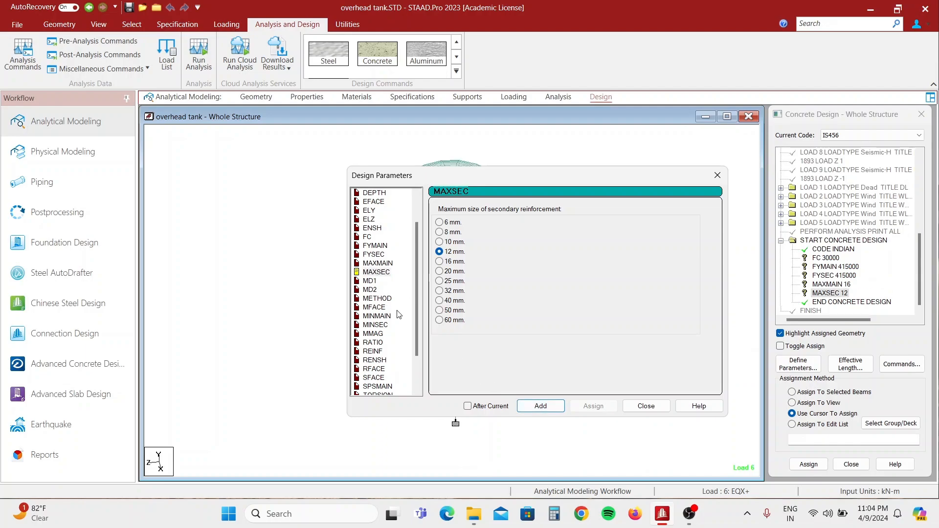
Add the TRACK design parameter with option 2, so that maximum details are printed
left_click_drag(416, 321, 412, 364)
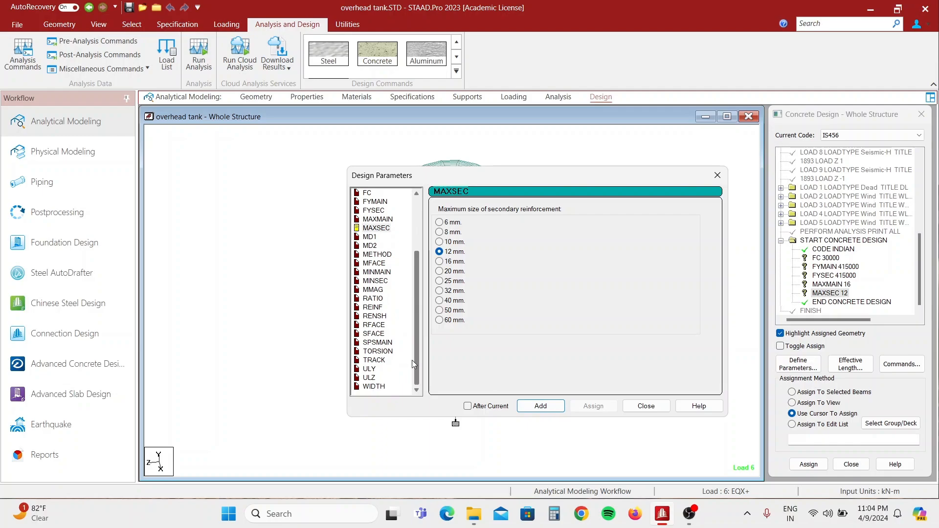
left_click(379, 361)
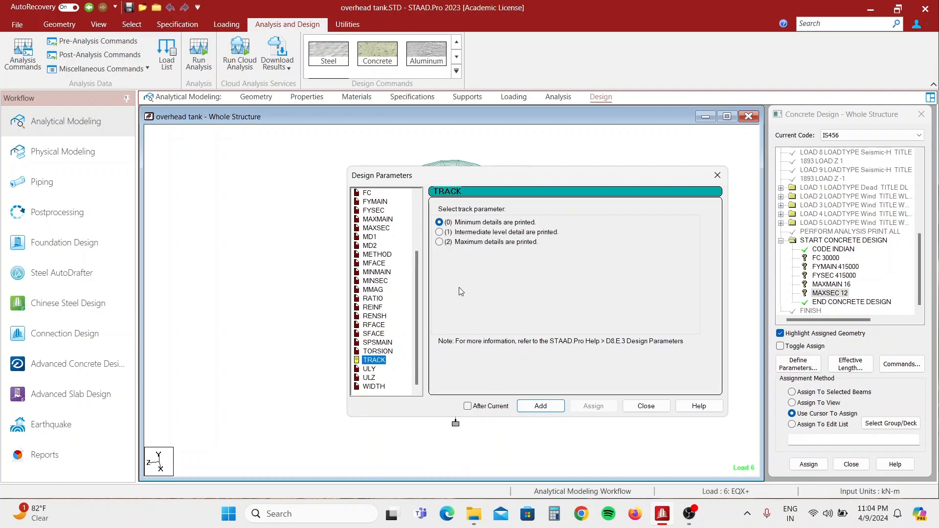
left_click(473, 245)
left_click(558, 408)
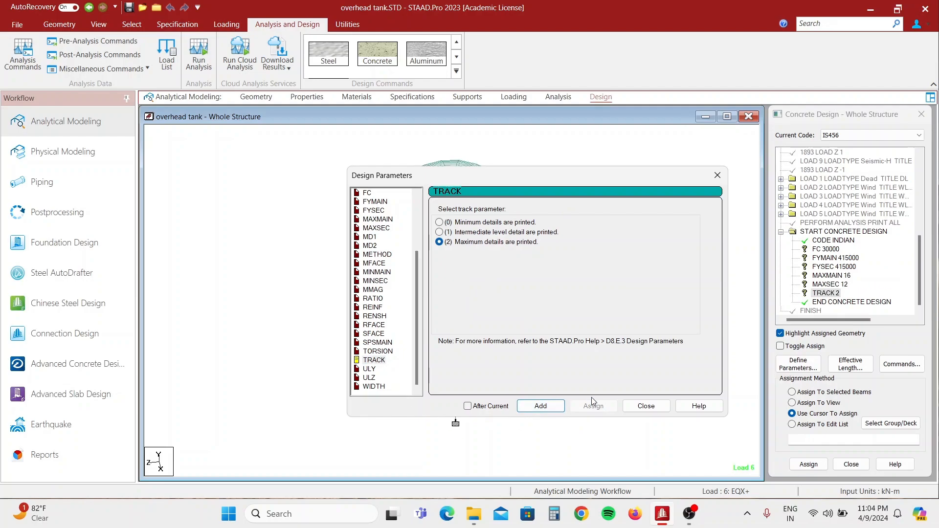
Finish defining parameters and assign the FC 30000 concrete strength parameter to the whole structure in view
left_click(644, 407)
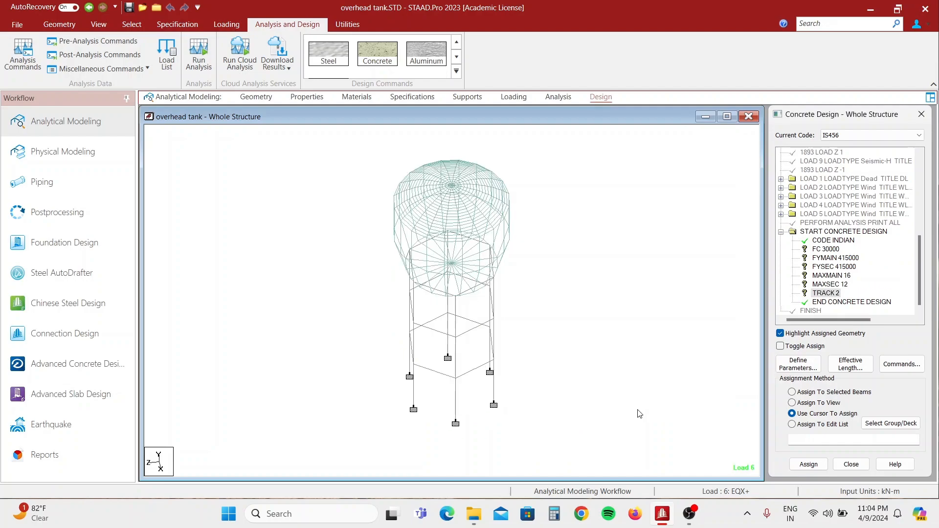
left_click(830, 249)
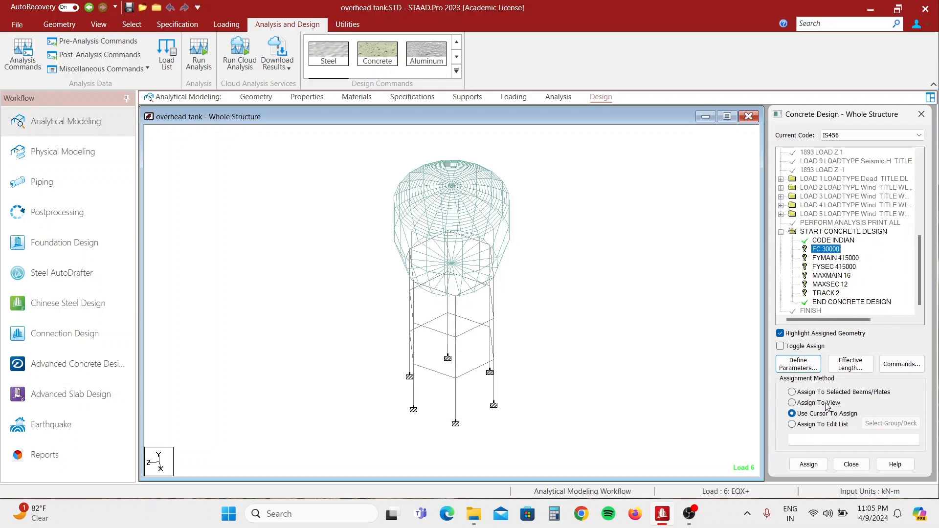
left_click(826, 405)
left_click(808, 464)
left_click(840, 325)
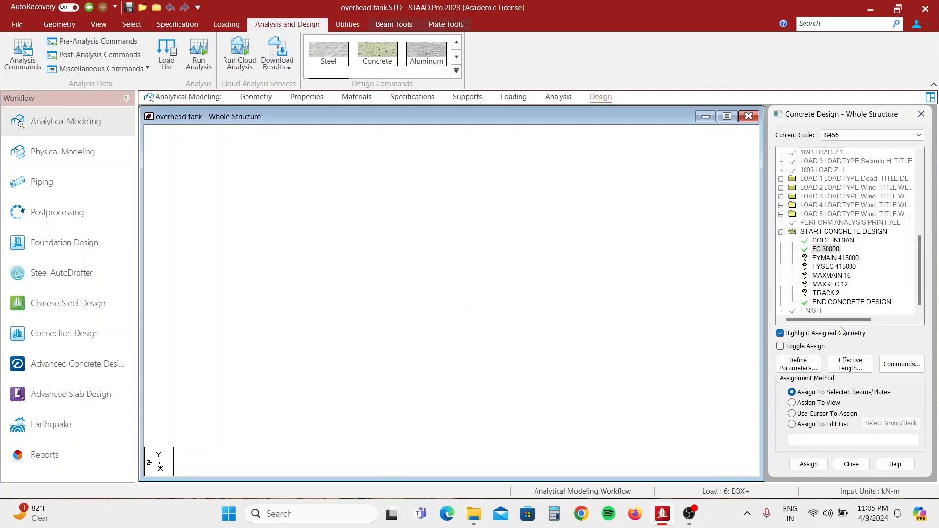
Assign the FYMAIN 415000 and FYSEC 415000 reinforcement strength parameters to everything in view
left_click(834, 259)
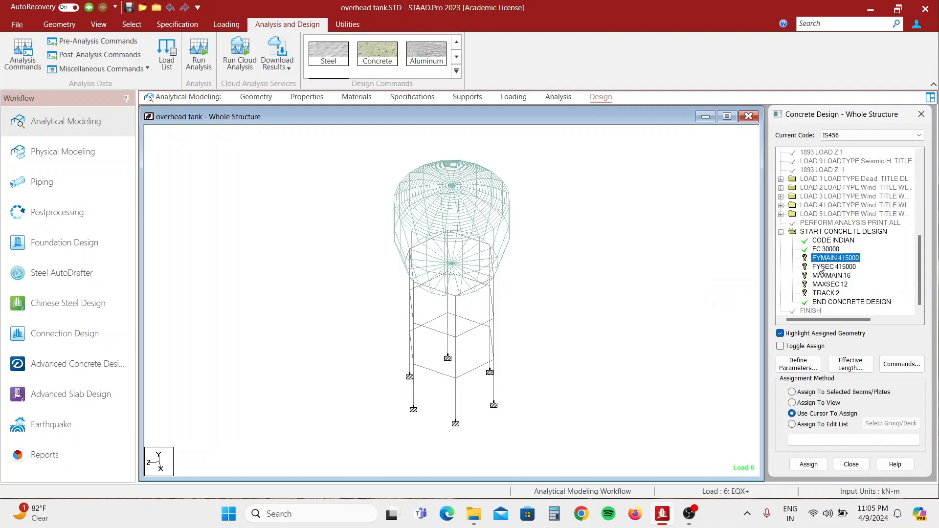
left_click(812, 403)
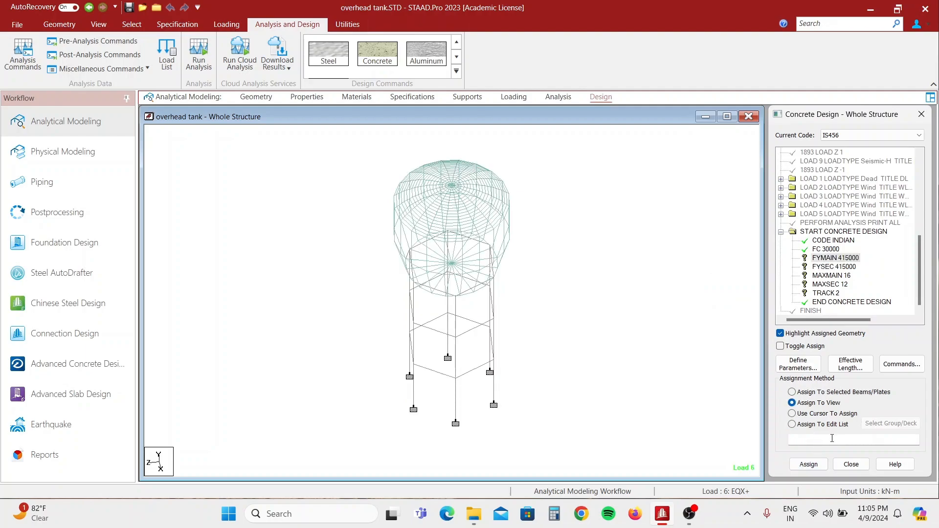
left_click(809, 464)
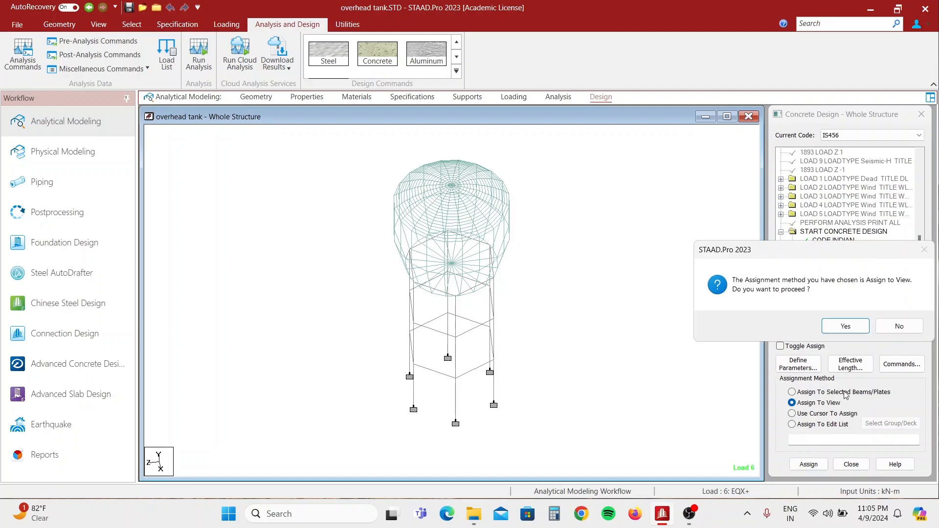
left_click(845, 327)
left_click(834, 266)
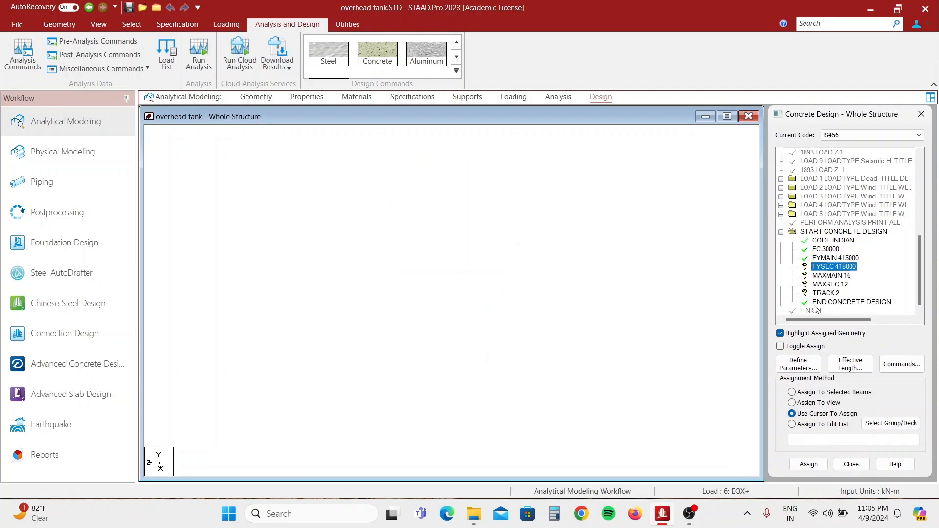
left_click(803, 403)
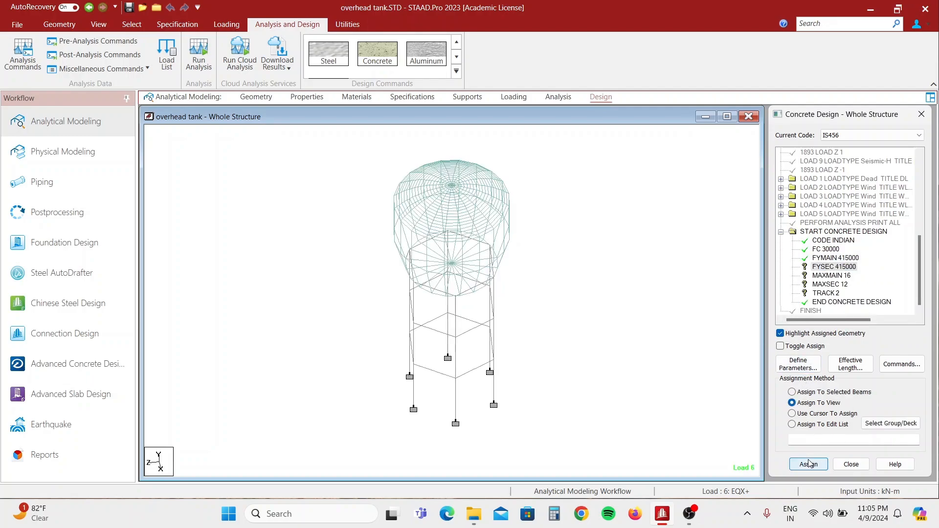
left_click(809, 465)
left_click(858, 335)
Assign the MAXMAIN 16 and MAXSEC 12 bar size parameters to all members in view
left_click(825, 268)
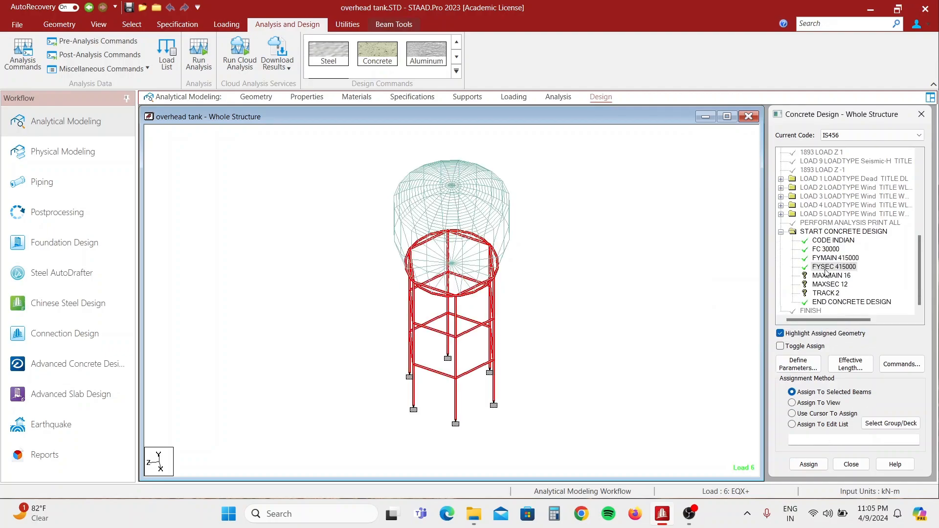
left_click(826, 276)
left_click(803, 402)
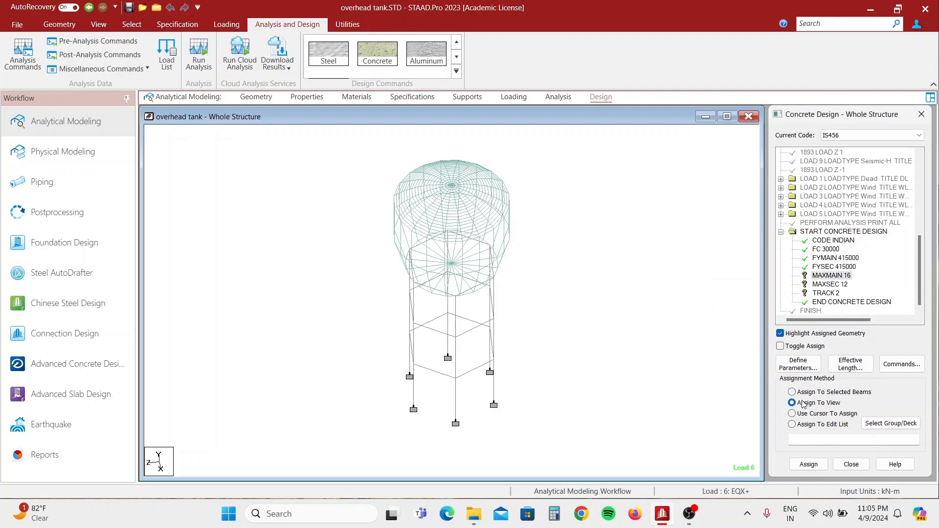
left_click(807, 464)
left_click(853, 334)
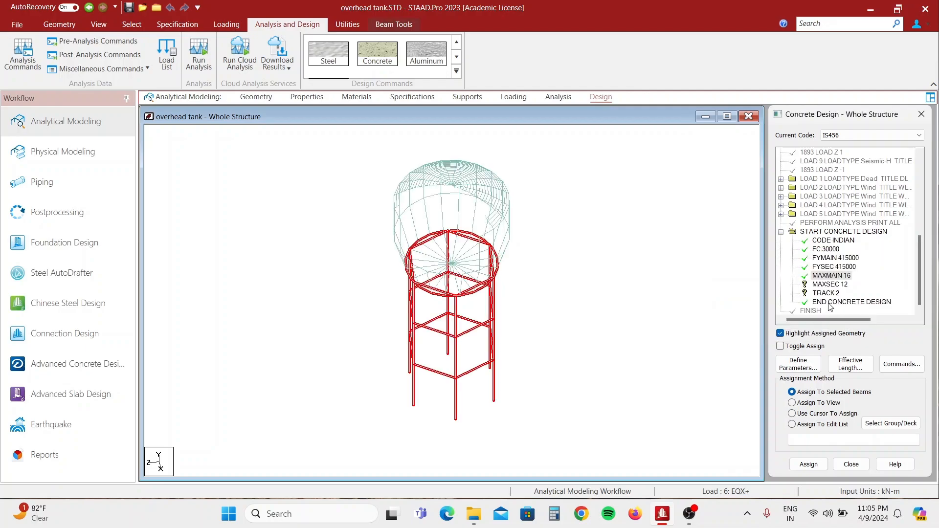
left_click(828, 284)
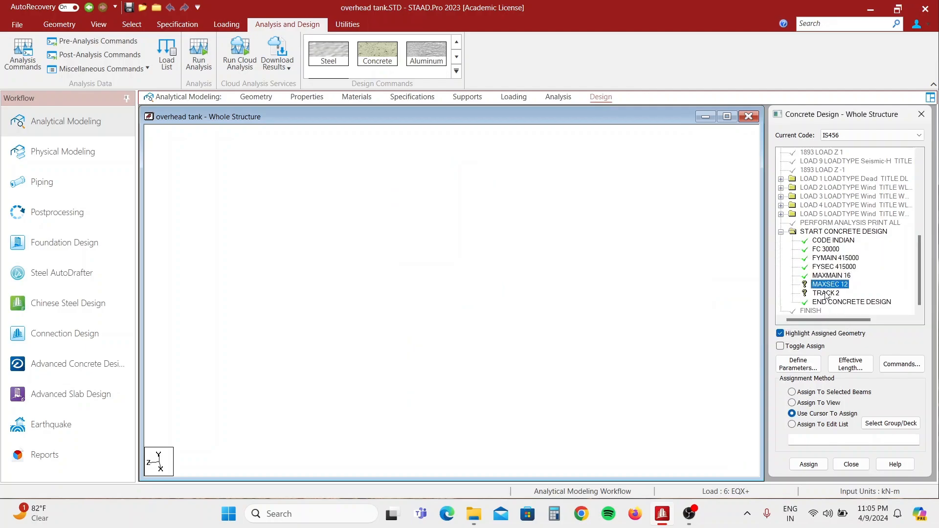
left_click(816, 402)
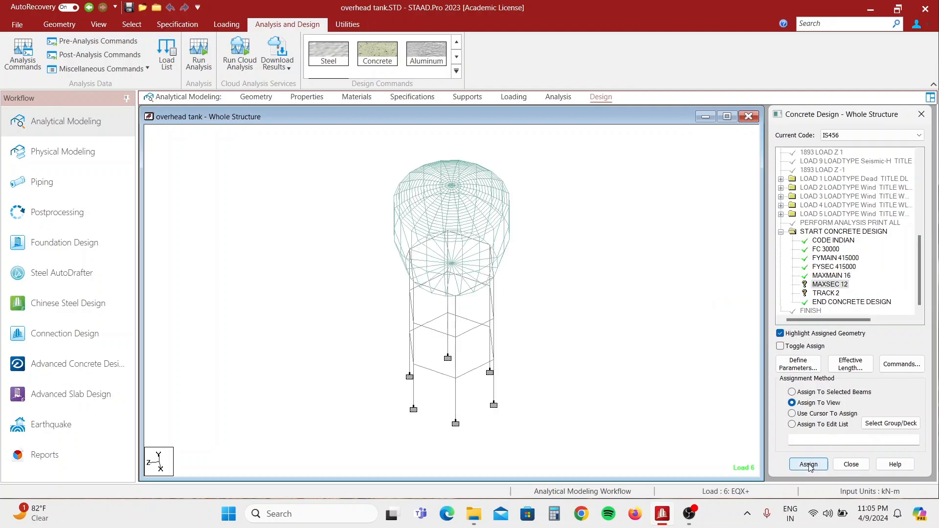
left_click(809, 465)
left_click(846, 326)
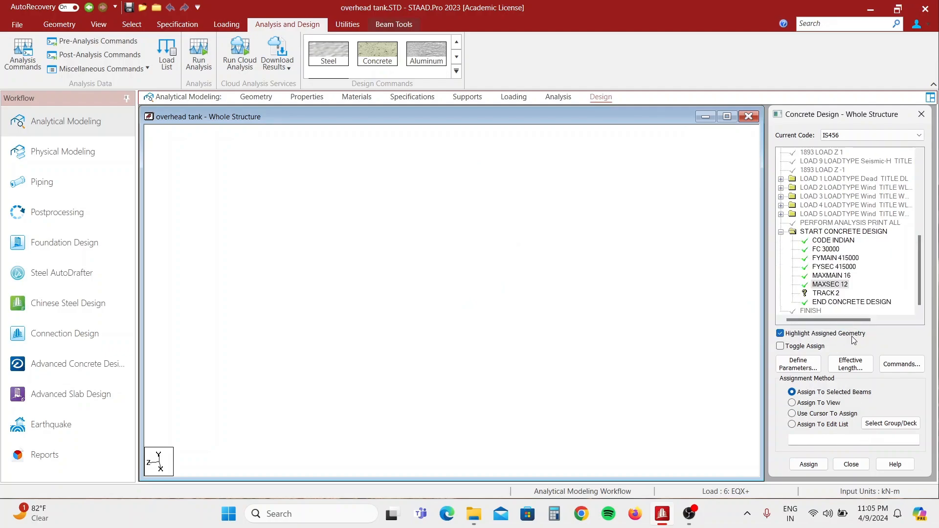
Assign the TRACK 2 output detail parameter to all members in view
left_click(806, 402)
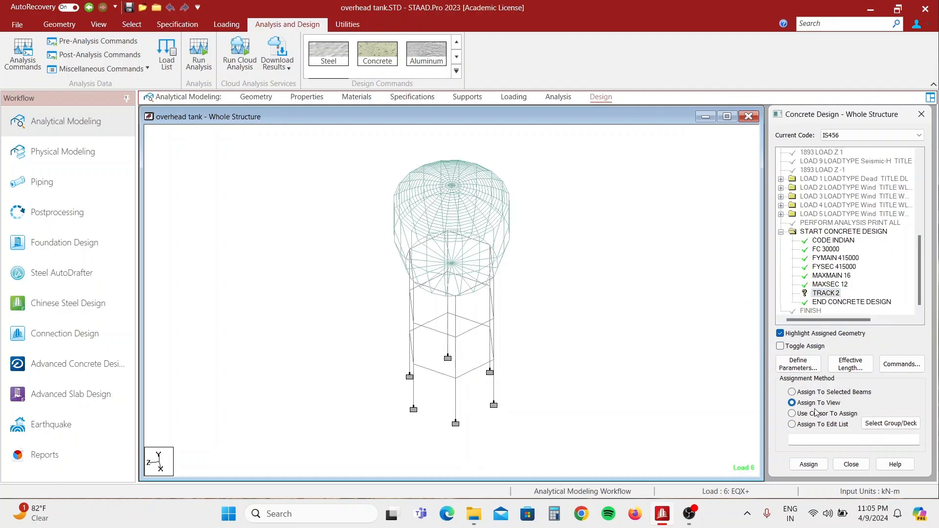
left_click(809, 464)
left_click(846, 326)
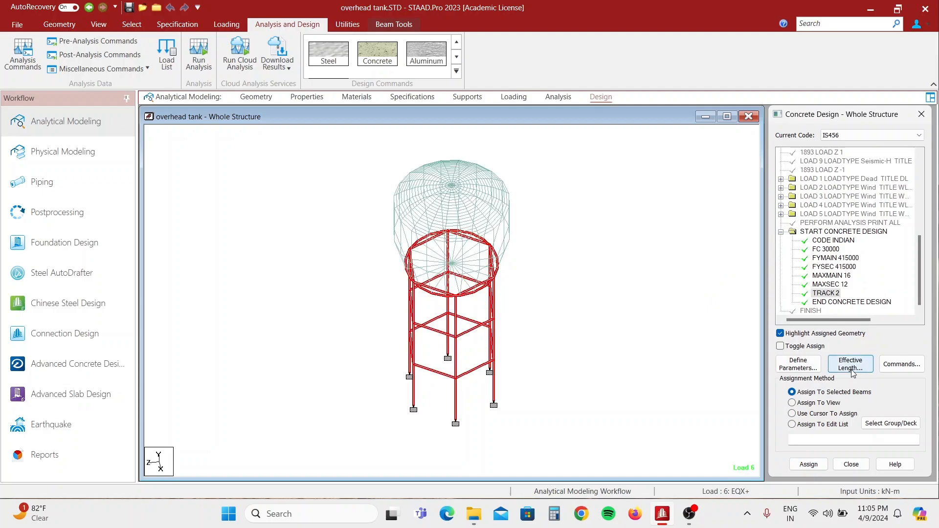
Add the DESIGN BEAM and DESIGN COLUMN commands to the concrete design
left_click(902, 364)
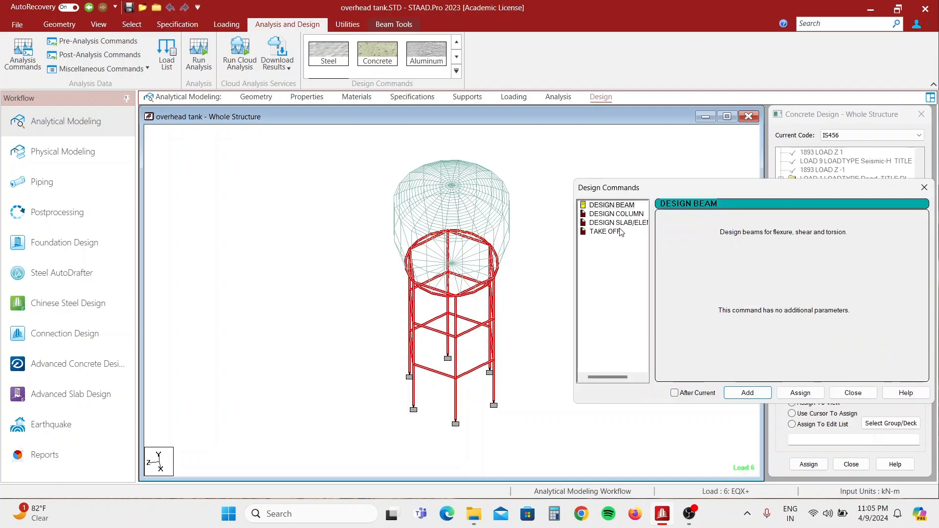
left_click(748, 393)
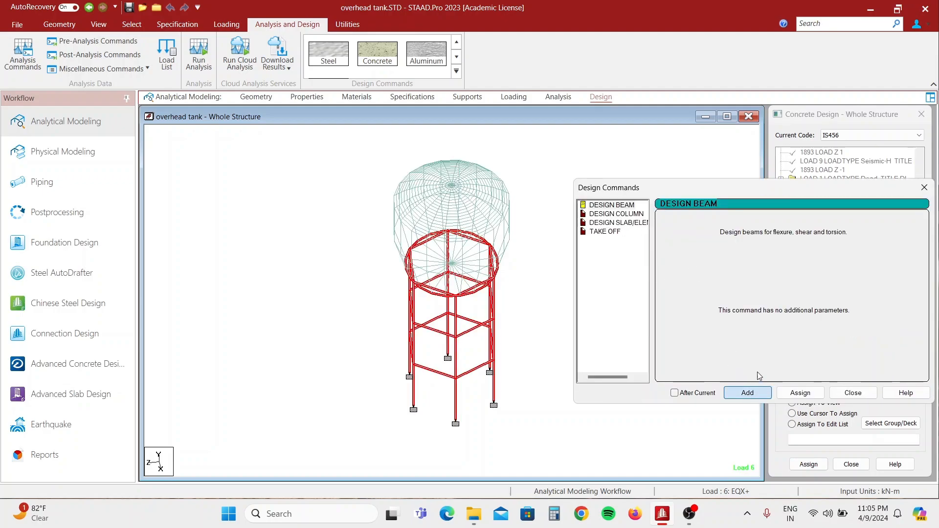
left_click(617, 213)
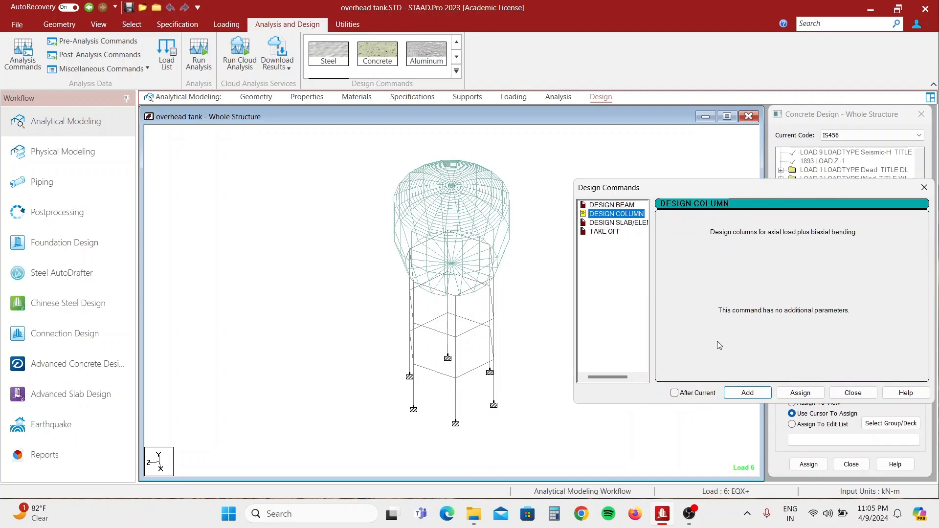
left_click(748, 393)
Add the DESIGN SLAB/ELEMENT and TAKE OFF commands to the concrete design, and finish adding commands
left_click(617, 222)
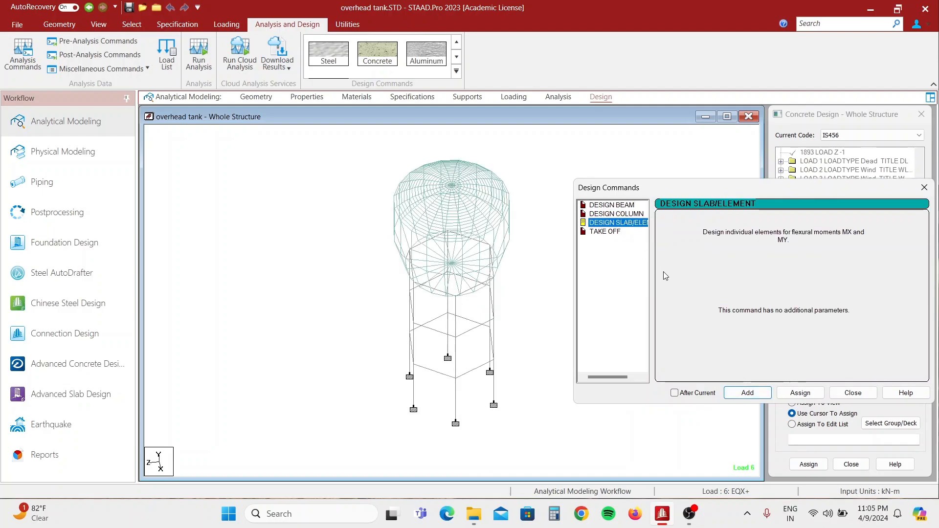
left_click(744, 394)
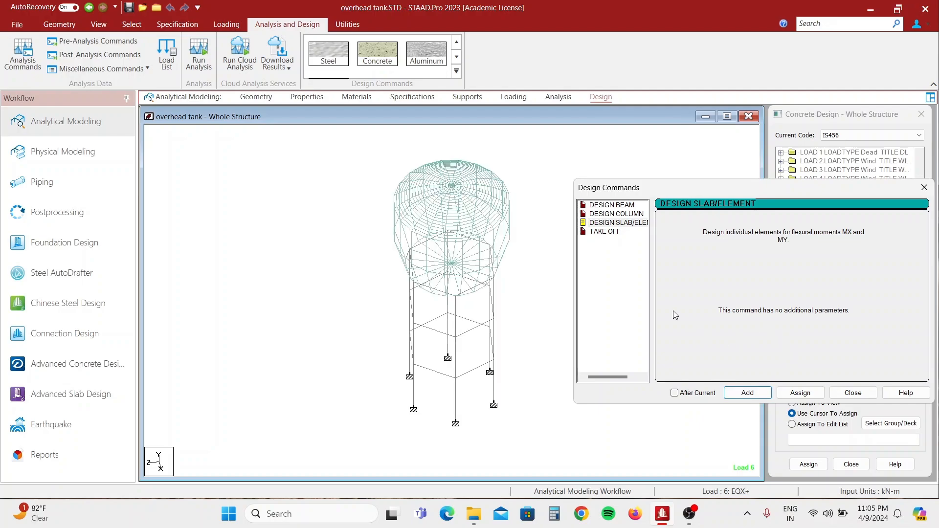
left_click(606, 231)
left_click(748, 392)
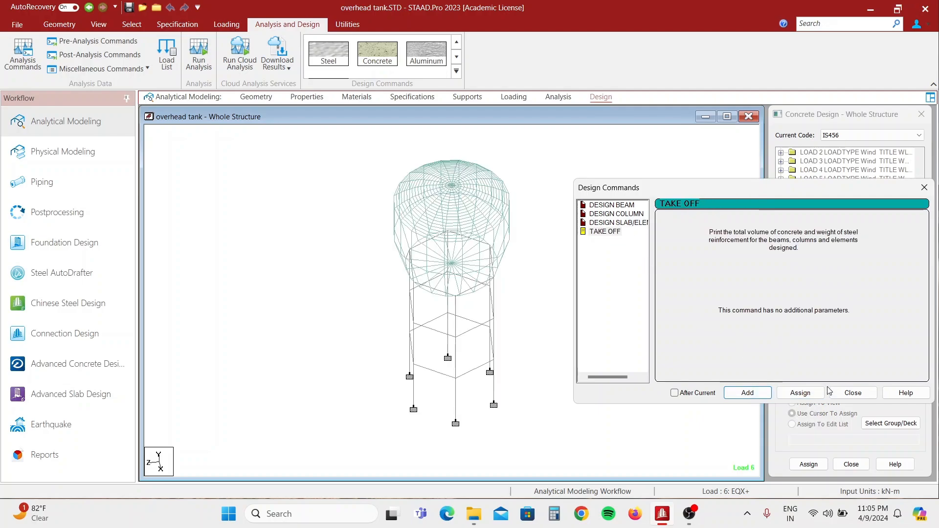
left_click(839, 393)
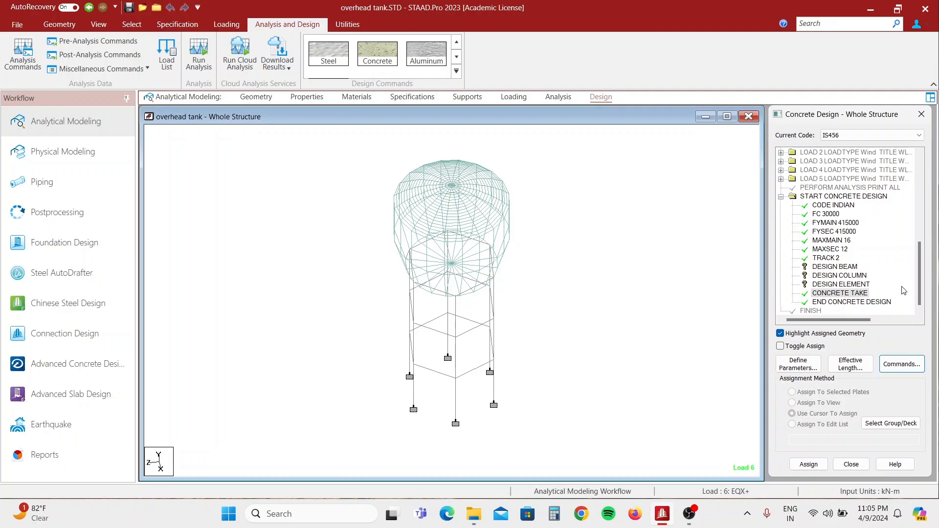
Assign the DESIGN BEAM command to the horizontal beams at all three levels of the staging, selected in an elevation view
left_click(818, 267)
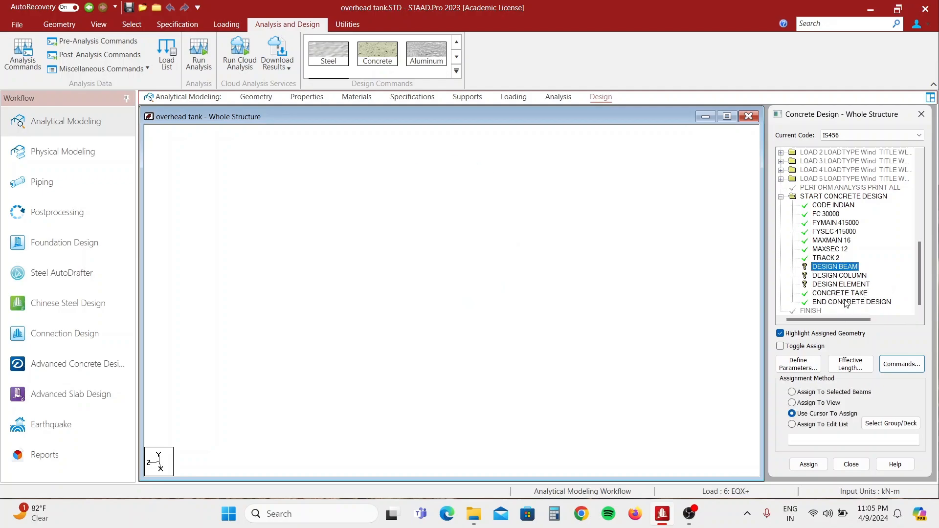
left_click(107, 25)
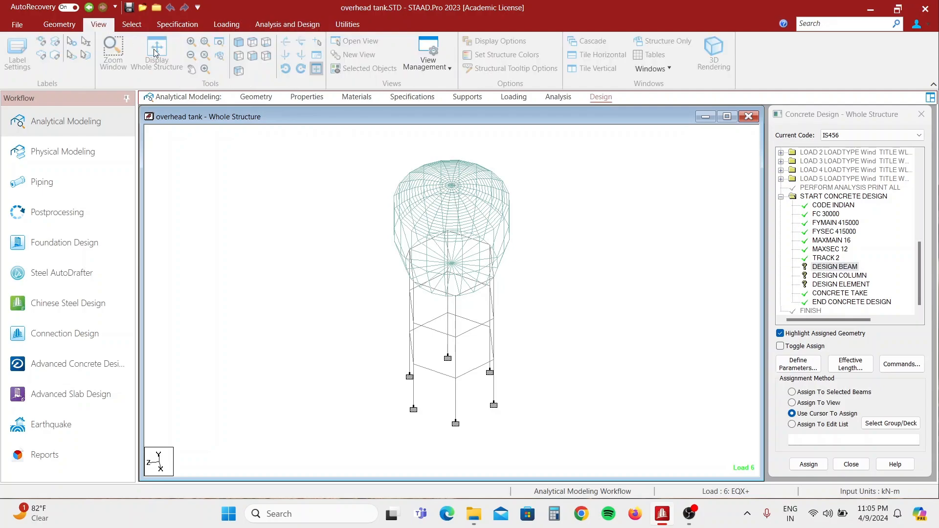
left_click(253, 55)
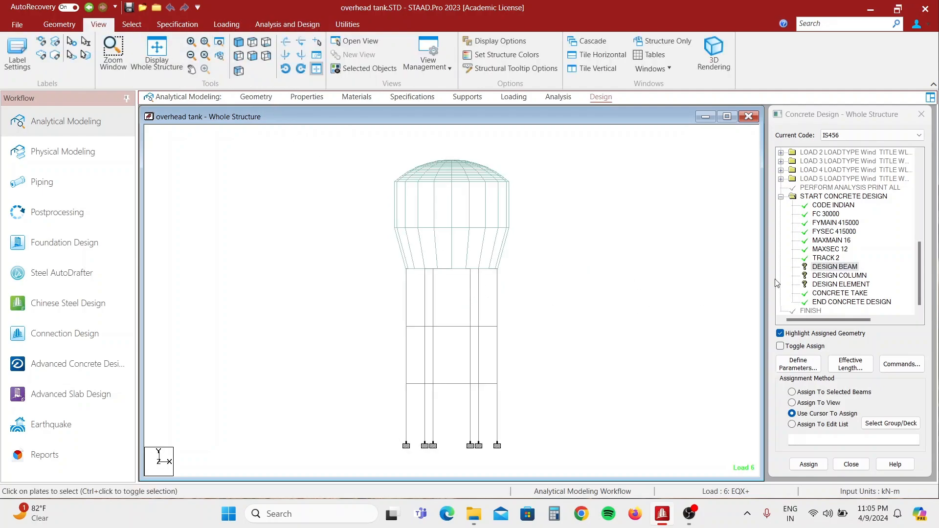
left_click_drag(388, 264, 511, 287)
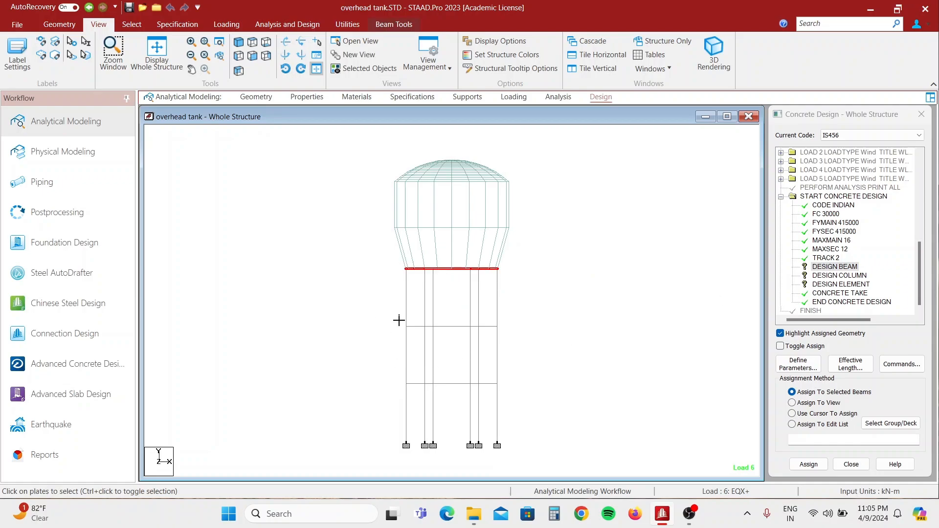
left_click_drag(481, 339, 510, 340, "ctrl")
left_click_drag(391, 373, 522, 390, "ctrl")
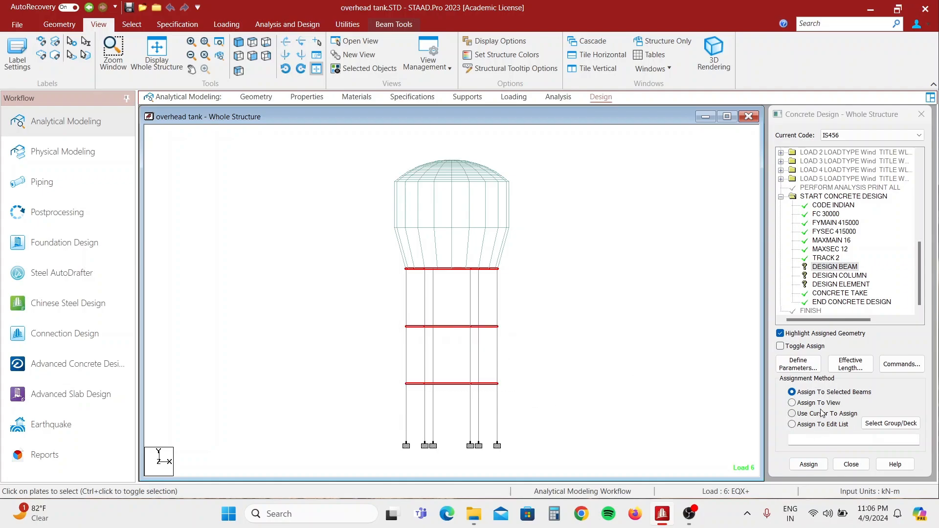
left_click(808, 464)
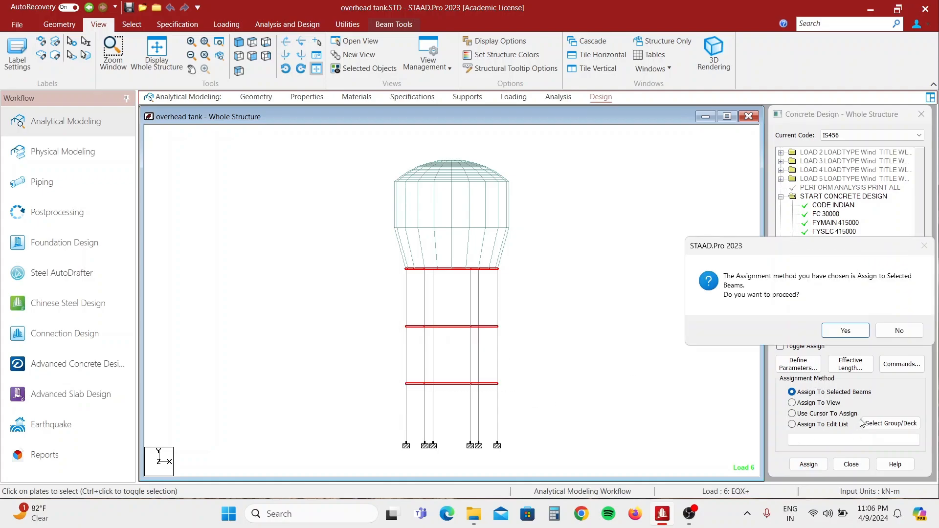
left_click(846, 331)
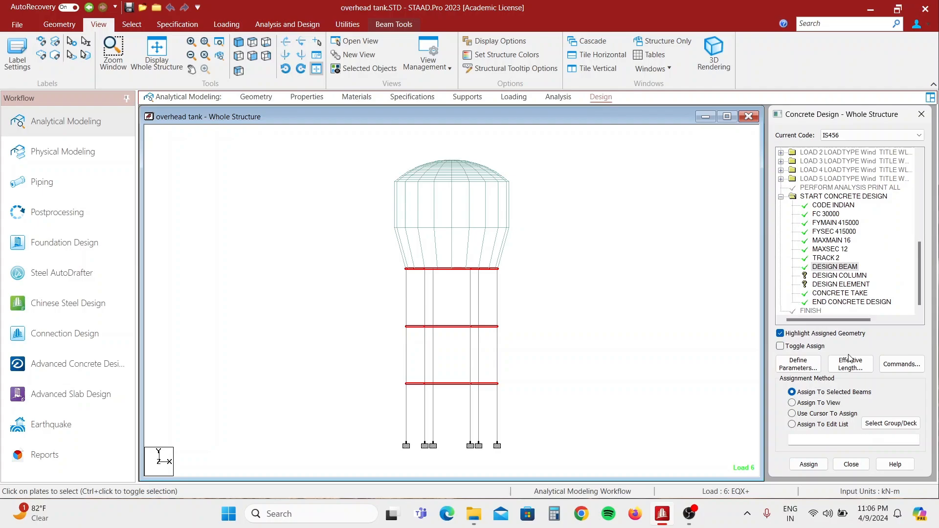
Assign the DESIGN COLUMN command to the staging columns by selecting all beams parallel to Y
left_click(830, 276)
left_click(145, 22)
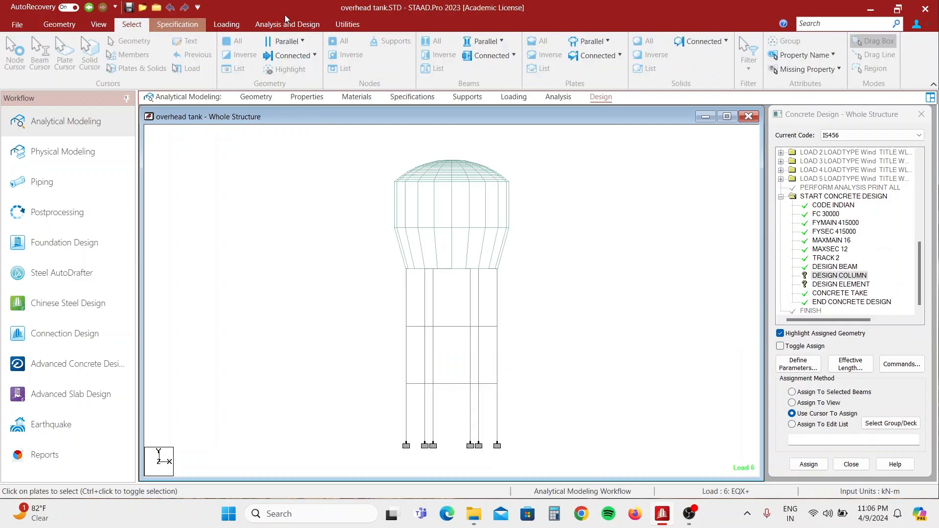
left_click(485, 41)
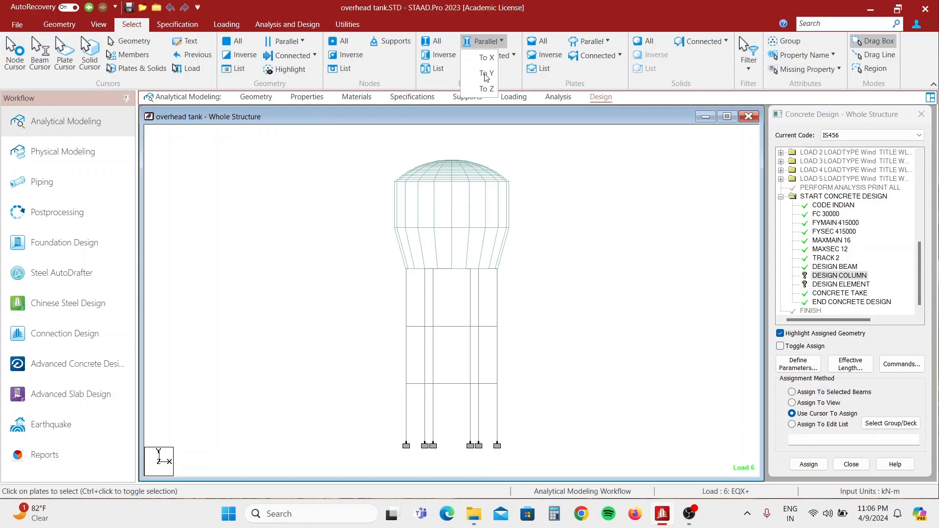
left_click(486, 73)
left_click(846, 393)
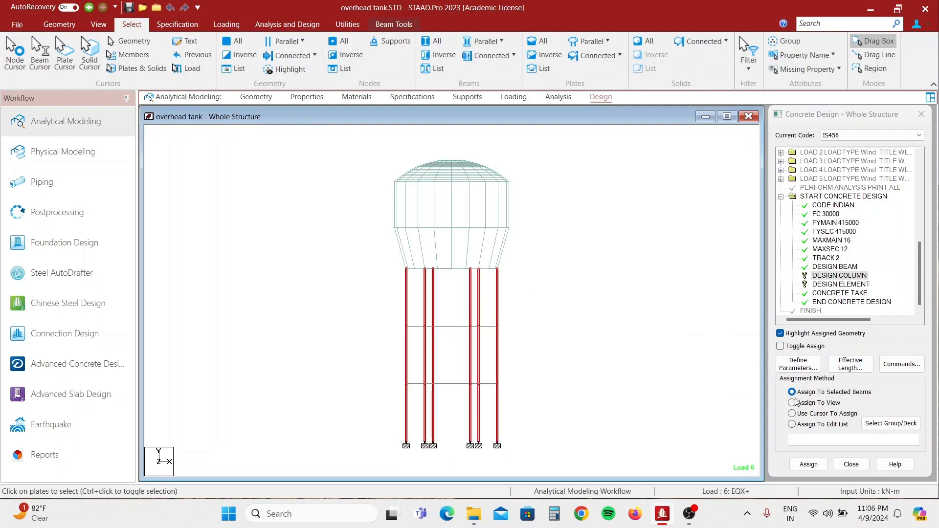
left_click(809, 465)
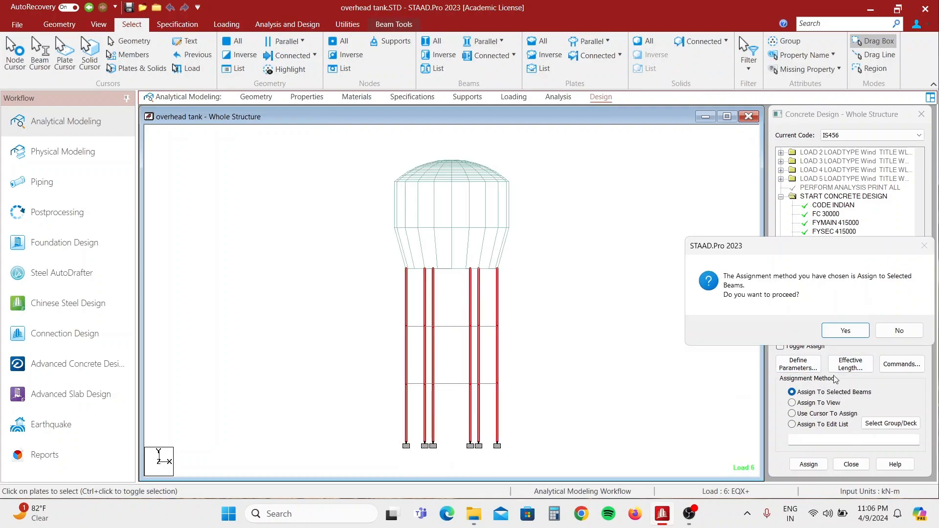
left_click(838, 332)
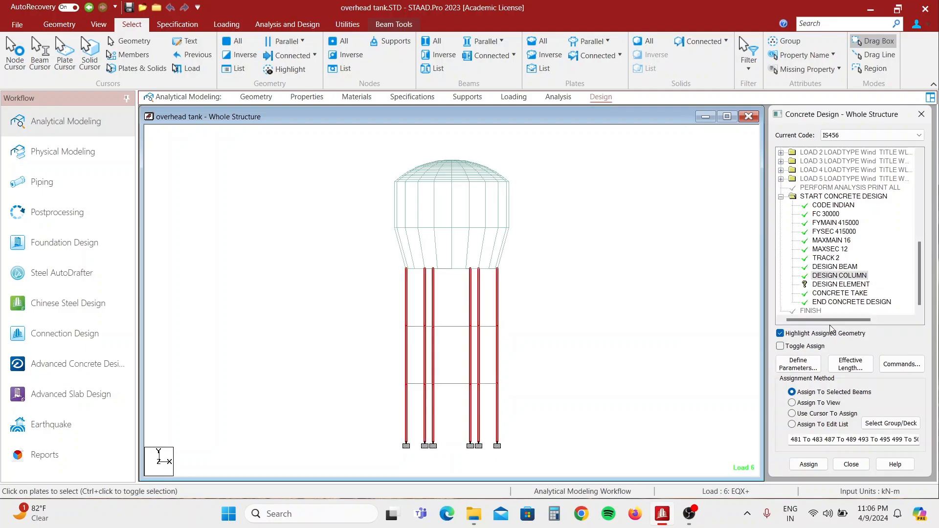
Assign the DESIGN ELEMENT command to all plates of the tank in the view, and clear the selection
left_click(827, 284)
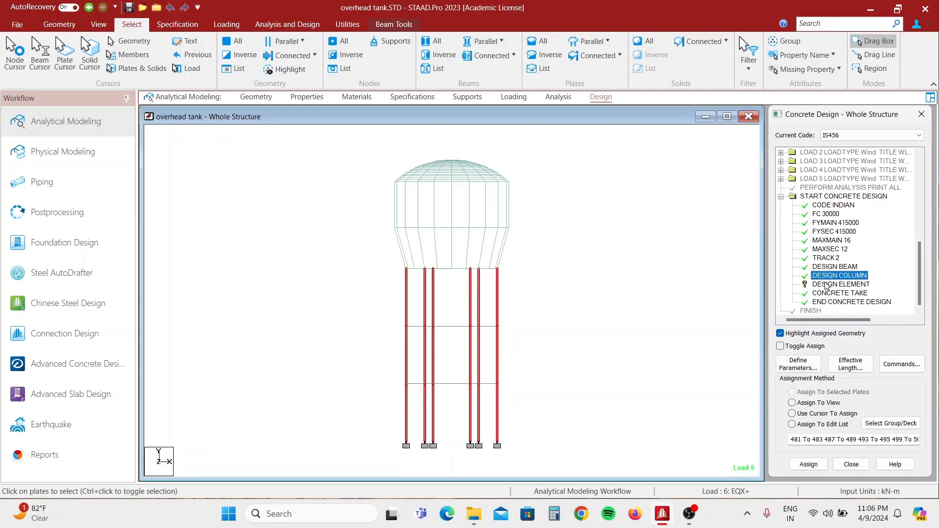
left_click(805, 413)
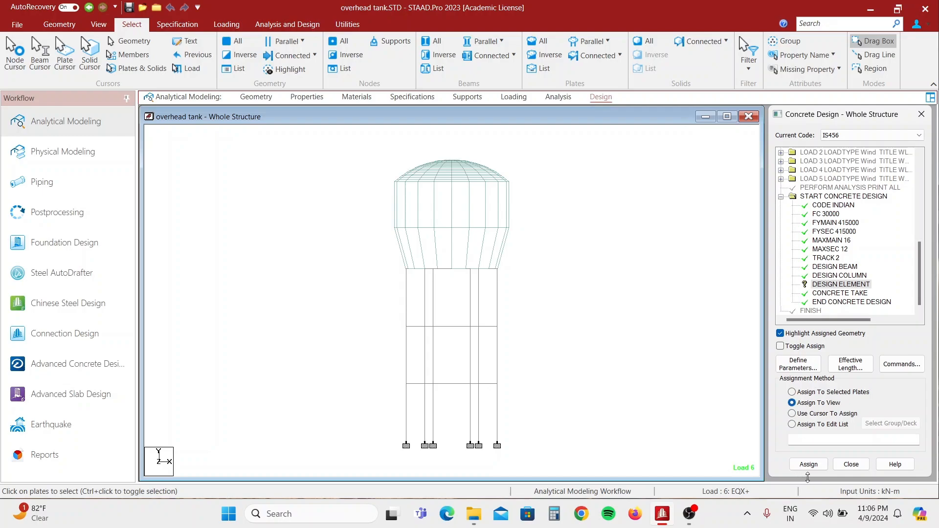
left_click(809, 465)
left_click(842, 326)
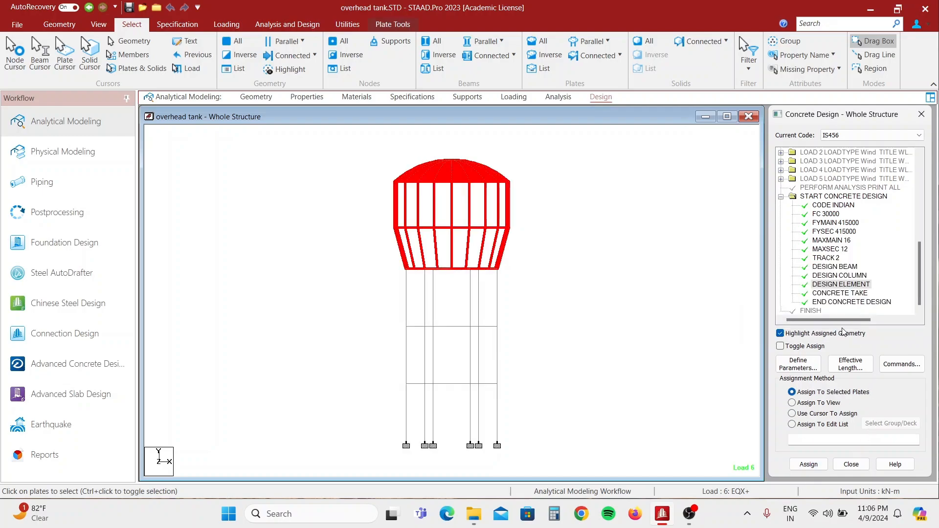
left_click(692, 318)
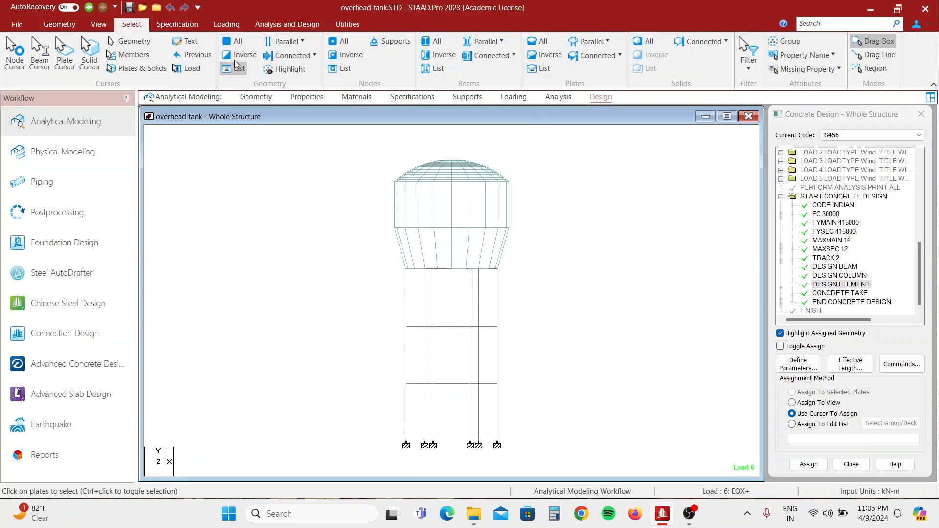
Open a 3D rendering of the tank, inspect the dome and staging from several angles, and close the rendered view
left_click(99, 24)
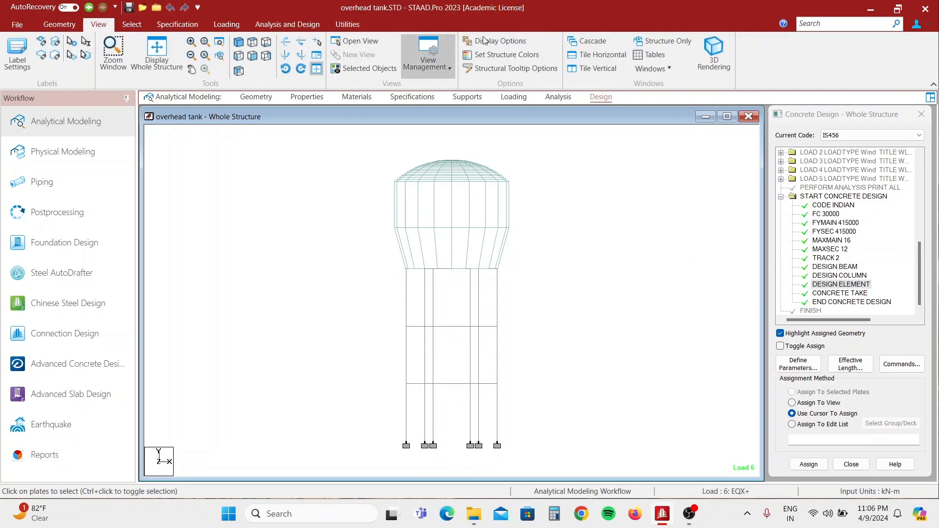
left_click(726, 73)
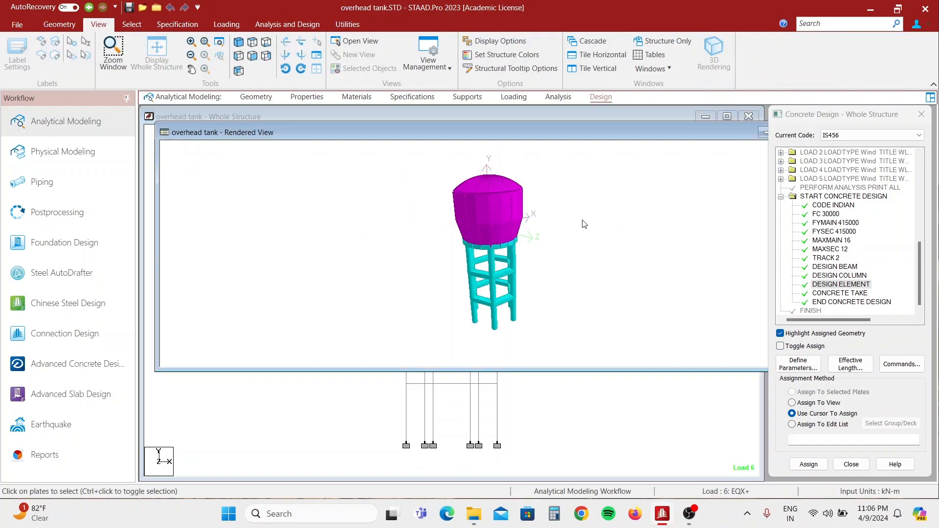
mouse_move(545, 267)
left_mouse_down()
mouse_move(532, 240)
mouse_move(563, 252)
mouse_move(480, 254)
mouse_move(384, 216)
mouse_move(570, 206)
mouse_move(532, 276)
left_mouse_up()
left_click_drag(477, 234, 461, 174)
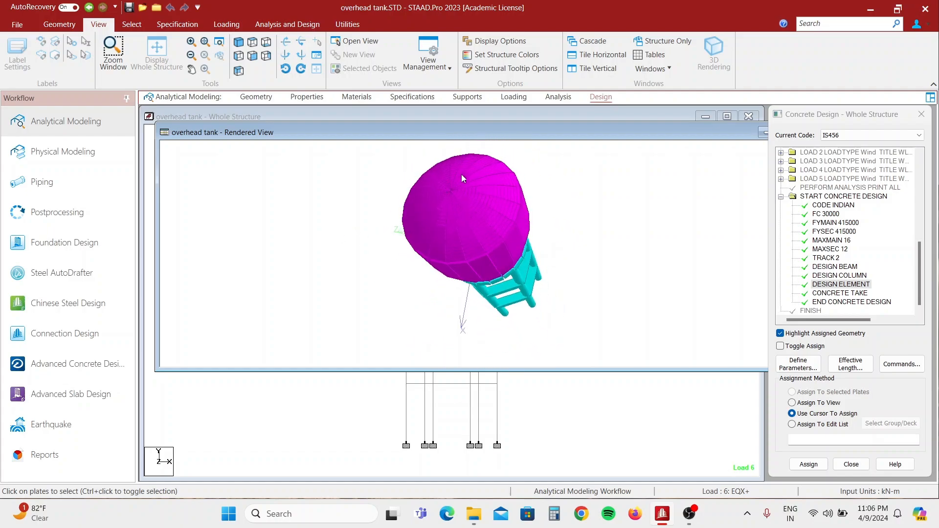
left_click_drag(470, 243, 746, 195)
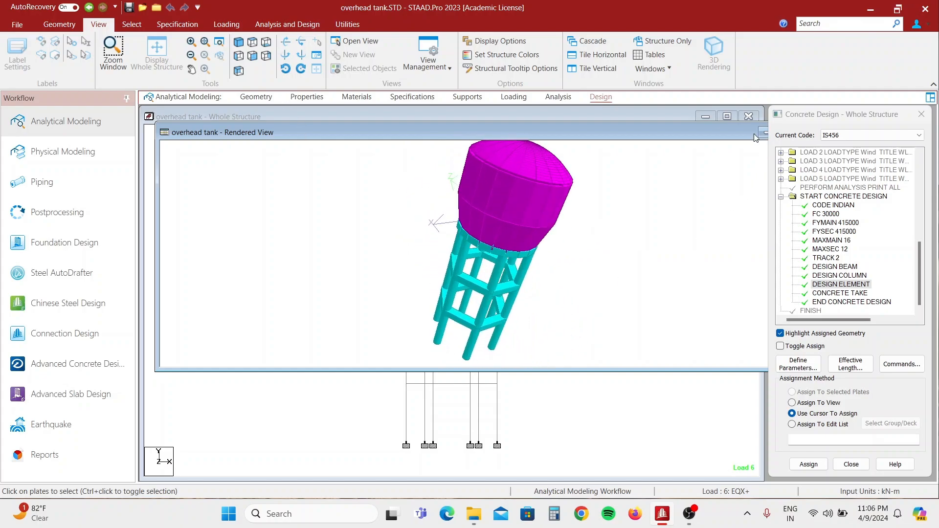
left_click_drag(732, 129, 628, 138)
left_click(712, 142)
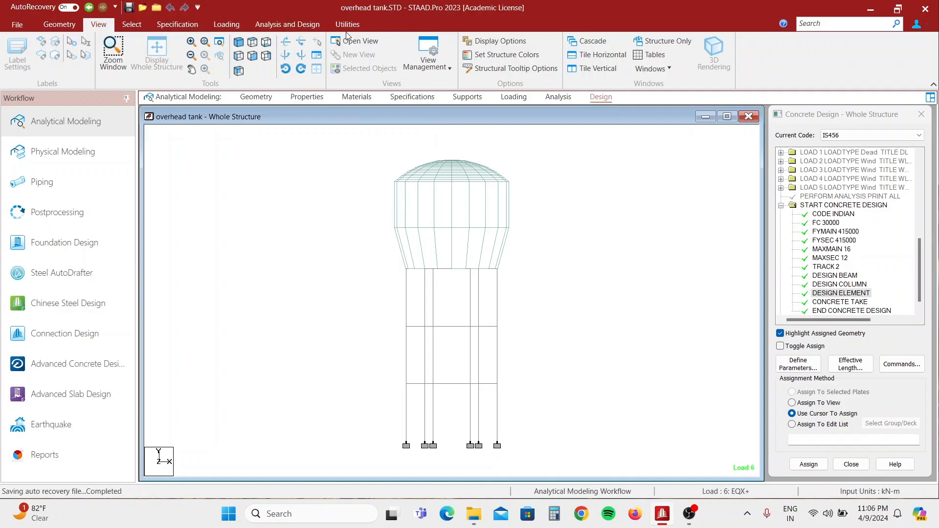
Open the existing analysis output, examine its error list, input listing and results contents down to the end, and close the output viewer
left_click(348, 24)
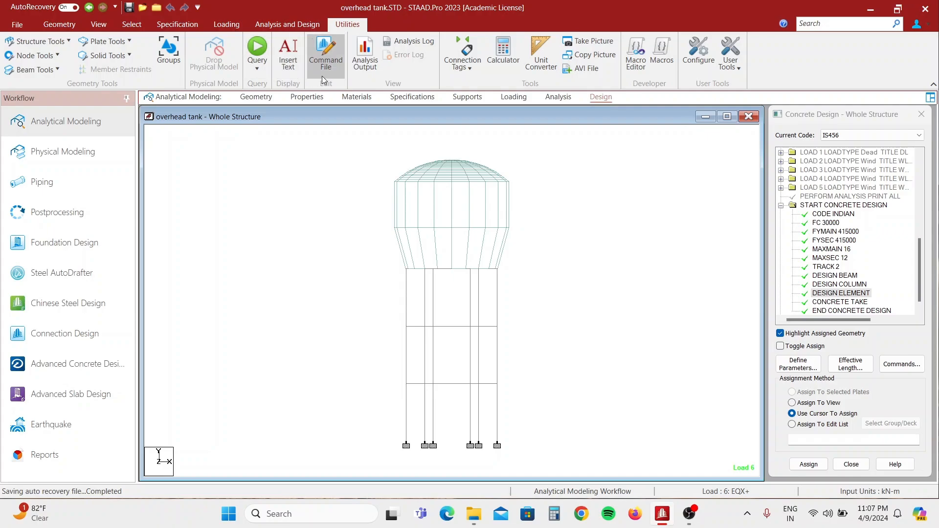
left_click(365, 52)
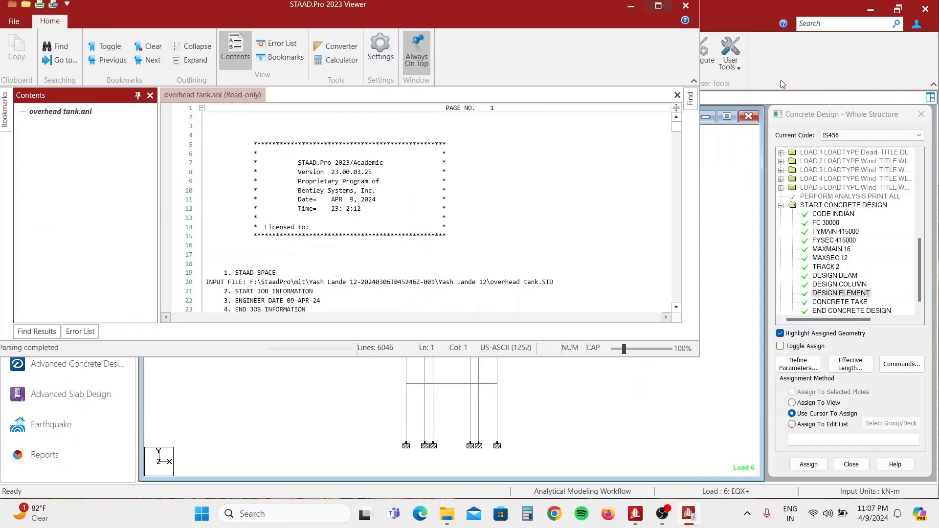
left_click(780, 78)
scroll(391, 258, "down", 3)
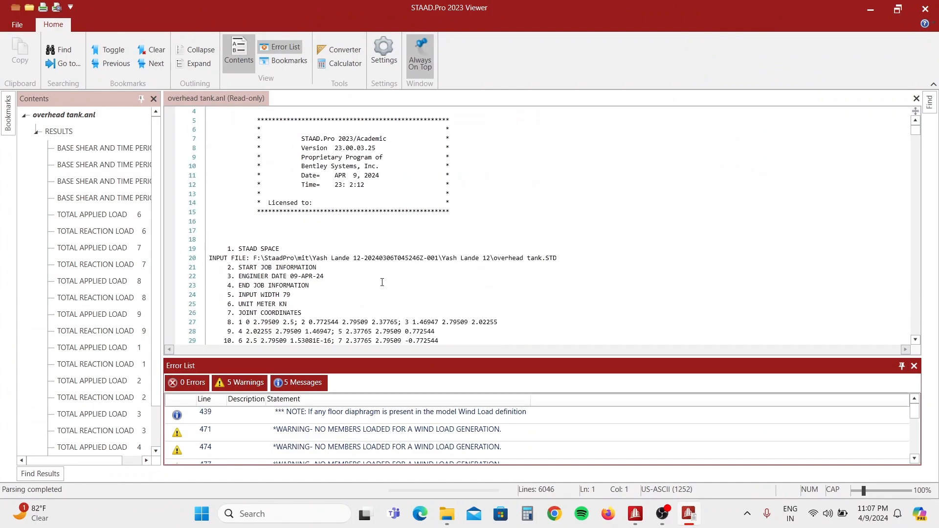
left_click(915, 367)
scroll(557, 337, "down", 5)
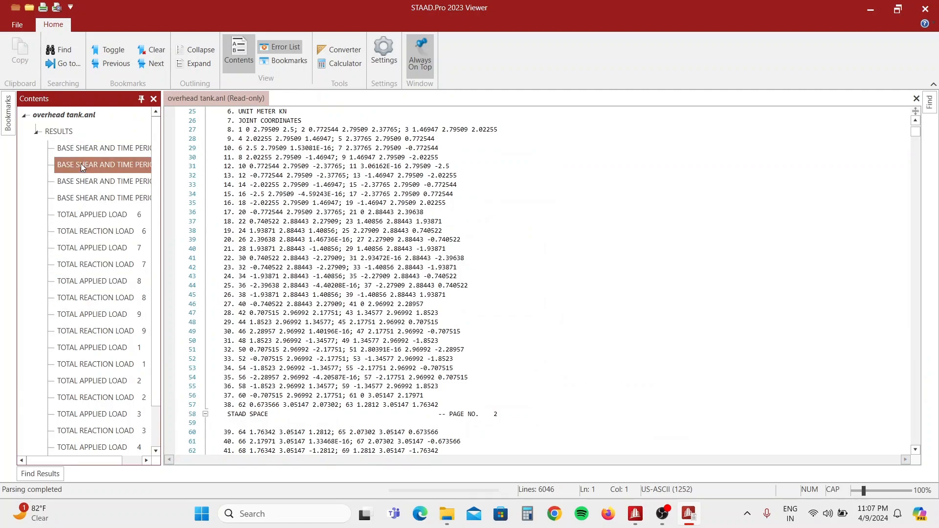
scroll(78, 174, "down", 1)
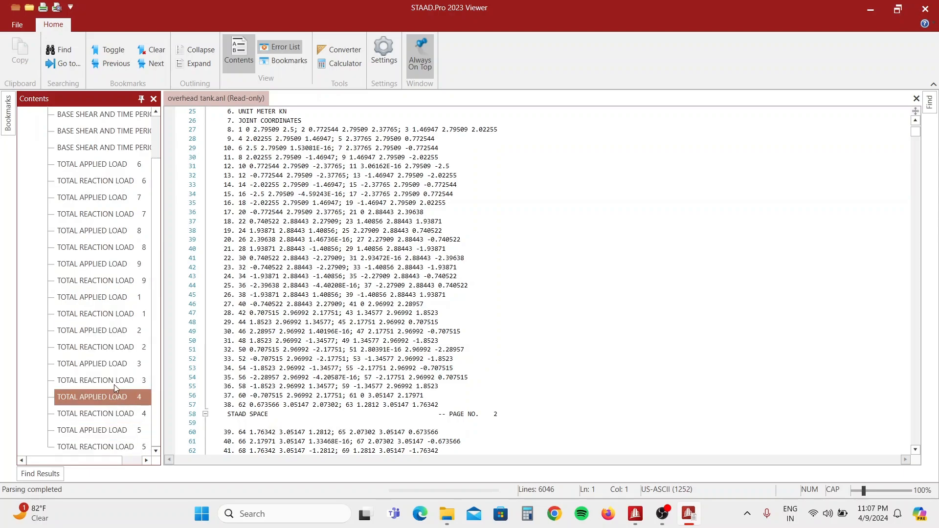
scroll(112, 352, "up", 1)
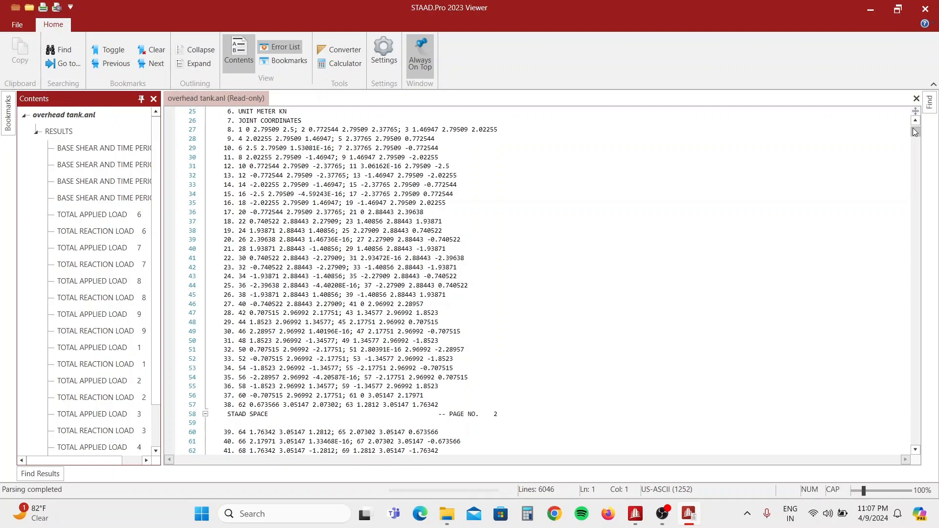
left_click_drag(916, 131, 885, 445)
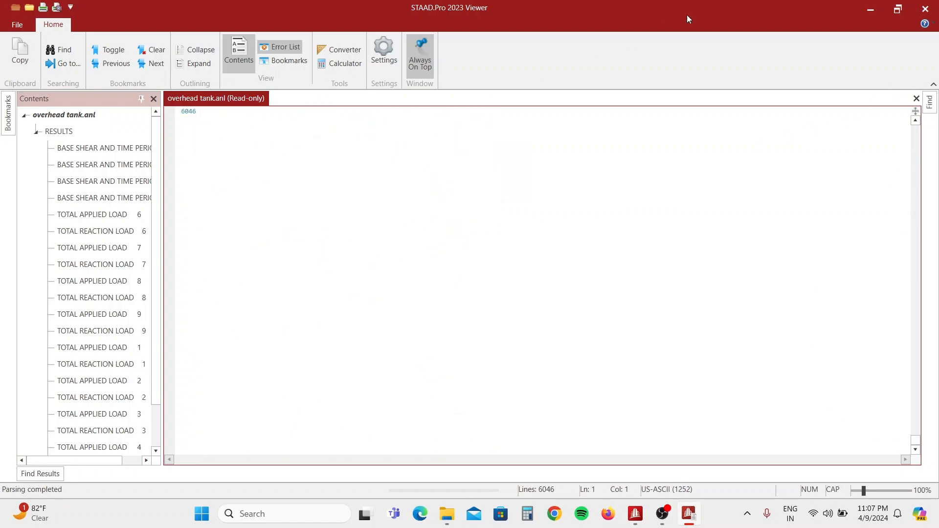
left_click(925, 8)
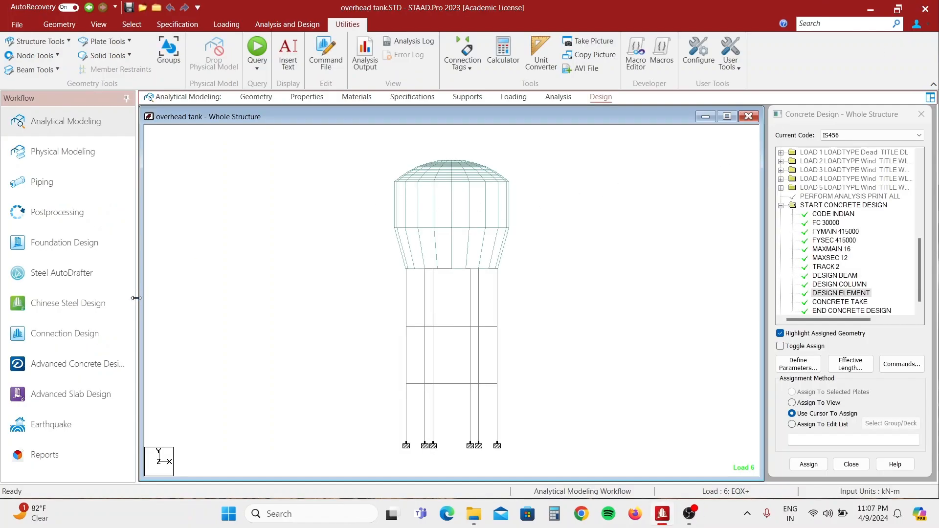
Run the analysis and concrete design, saving the modified structure over the existing results, and stay in modeling mode
left_click(51, 455)
left_click(571, 95)
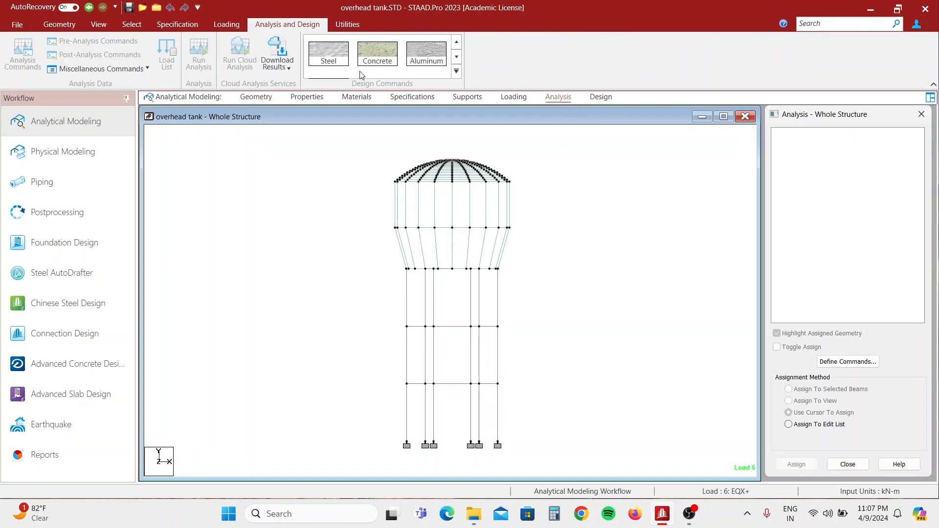
left_click(198, 54)
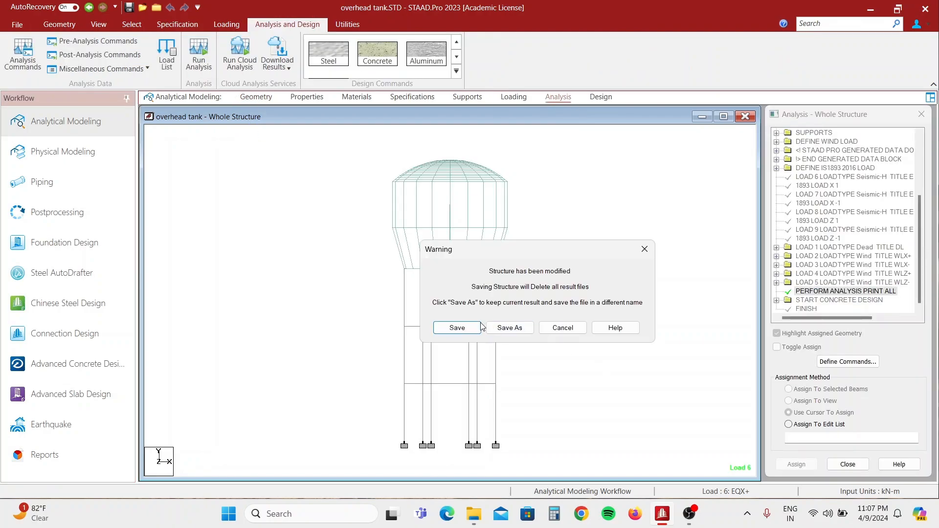
left_click(481, 327)
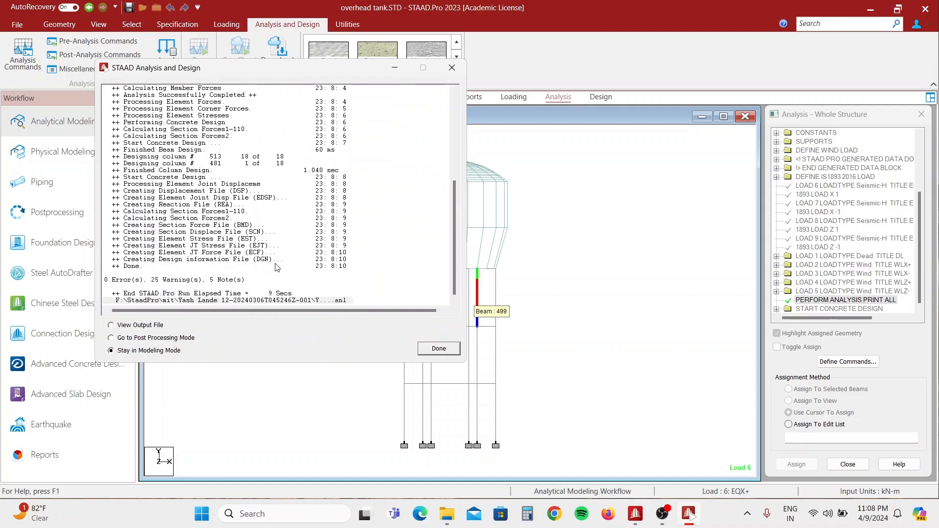
left_click(435, 353)
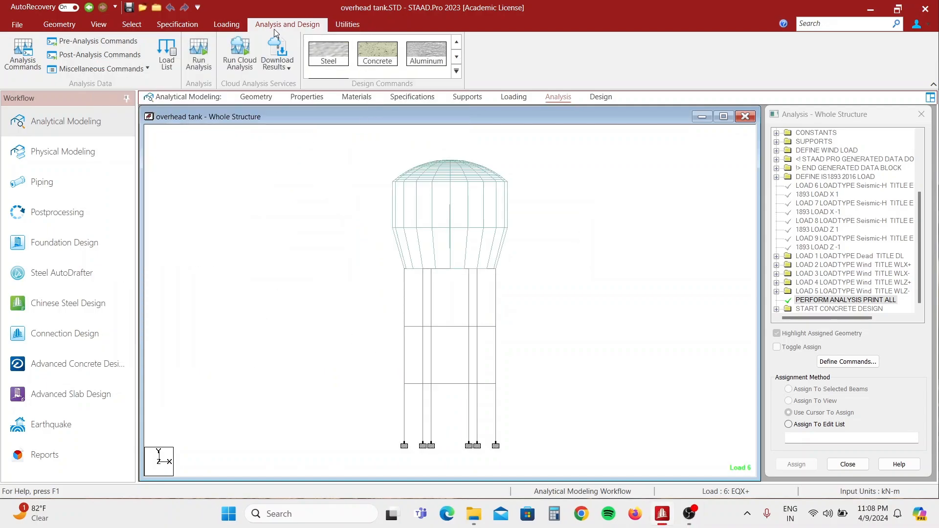
Open the command file in the editor, review its joint coordinates and list of command sections, and close it
left_click(345, 25)
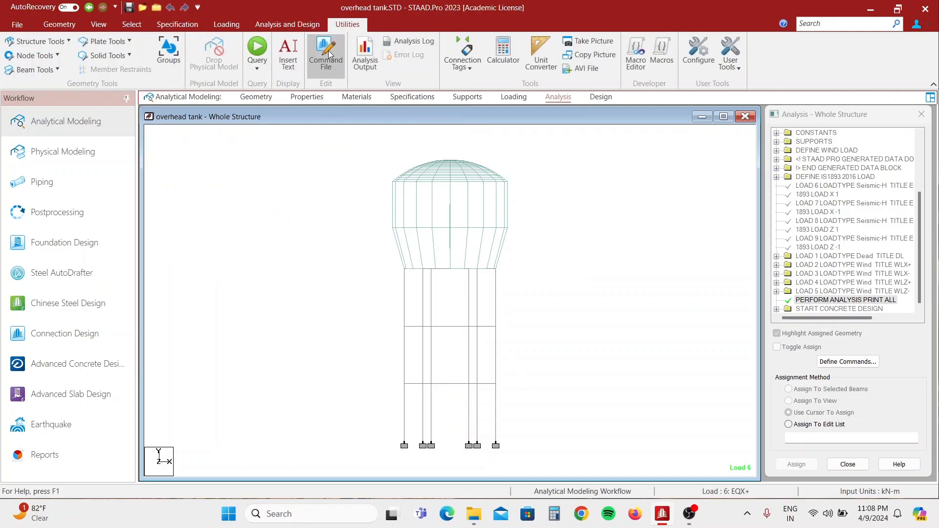
left_click(329, 54)
scroll(797, 205, "down", 3)
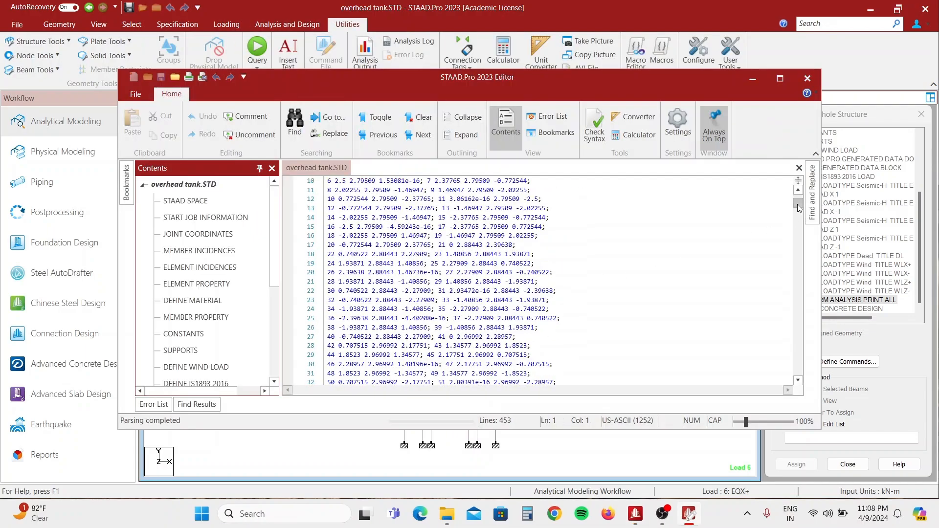
left_click_drag(797, 204, 796, 270)
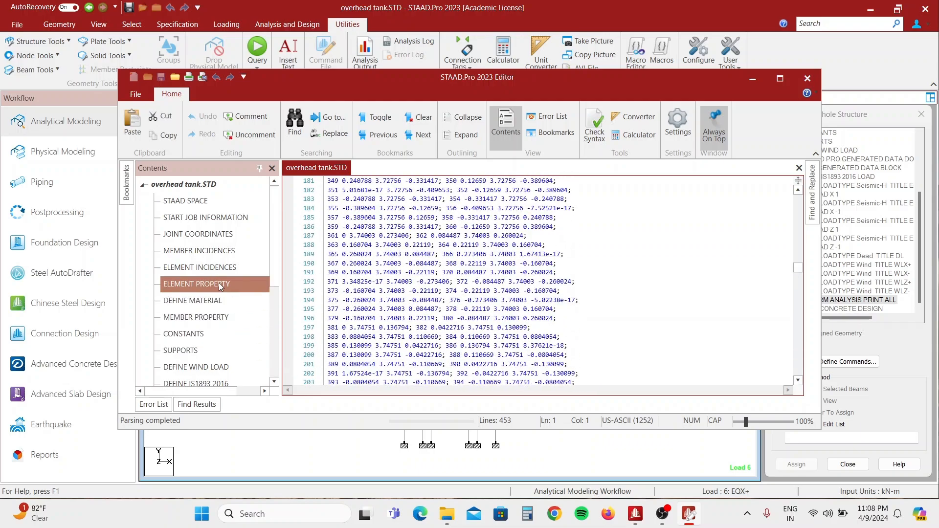
scroll(221, 318, "down", 4)
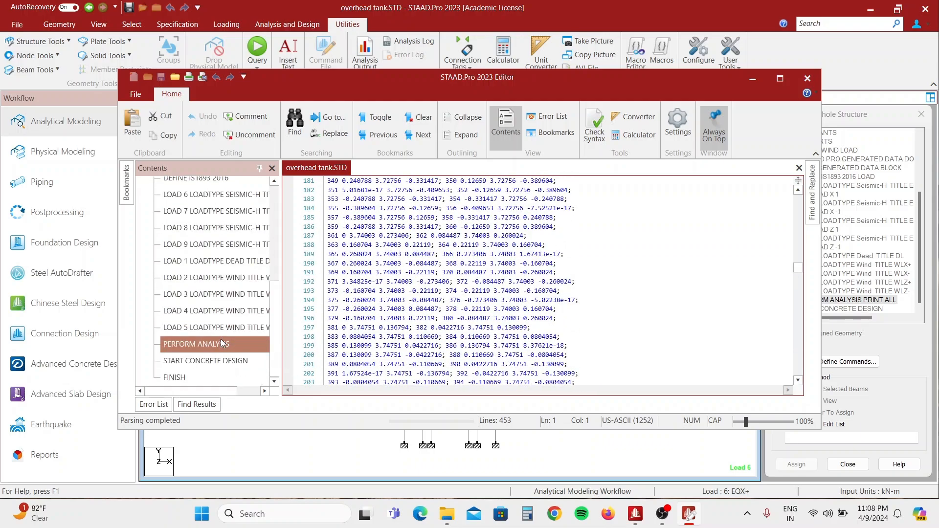
scroll(216, 344, "up", 4)
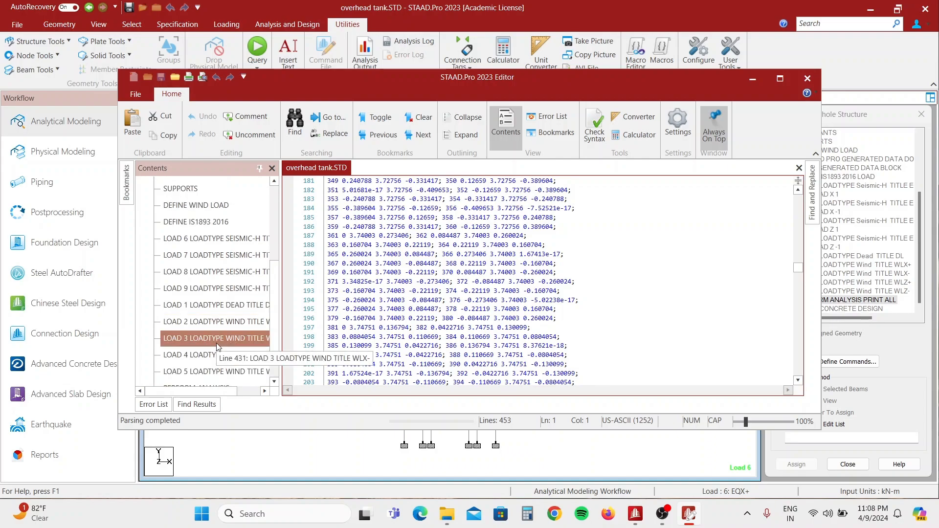
left_click(808, 78)
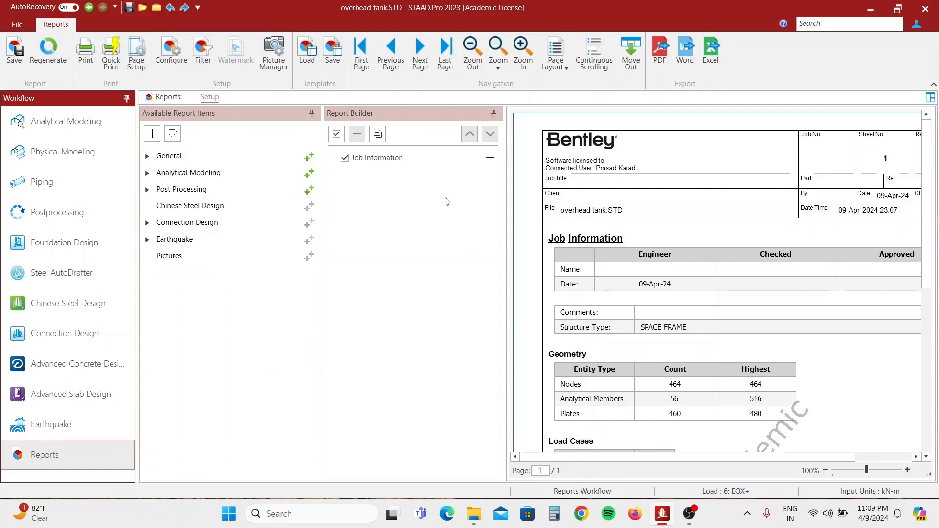
Try to add the General items to the report, and expand the General and Analytical Modeling groups
left_click(309, 159)
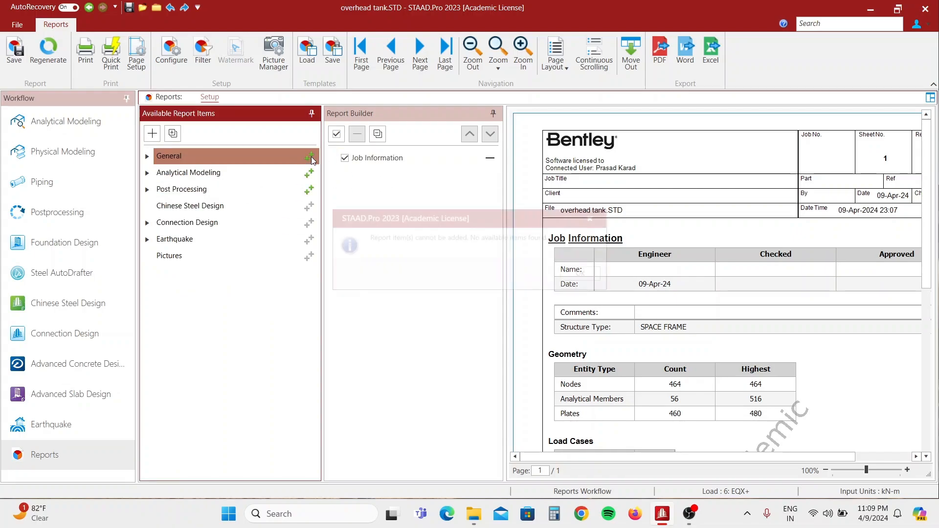
left_click(579, 274)
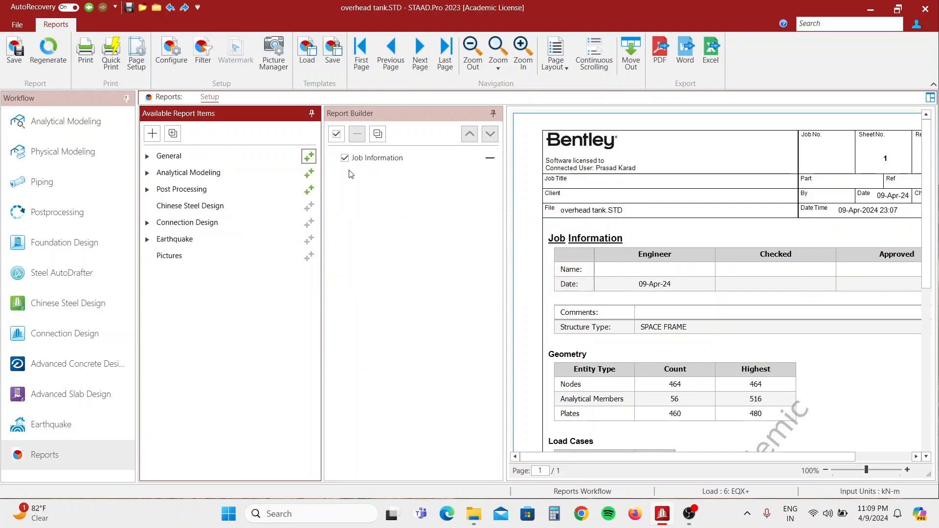
left_click(148, 156)
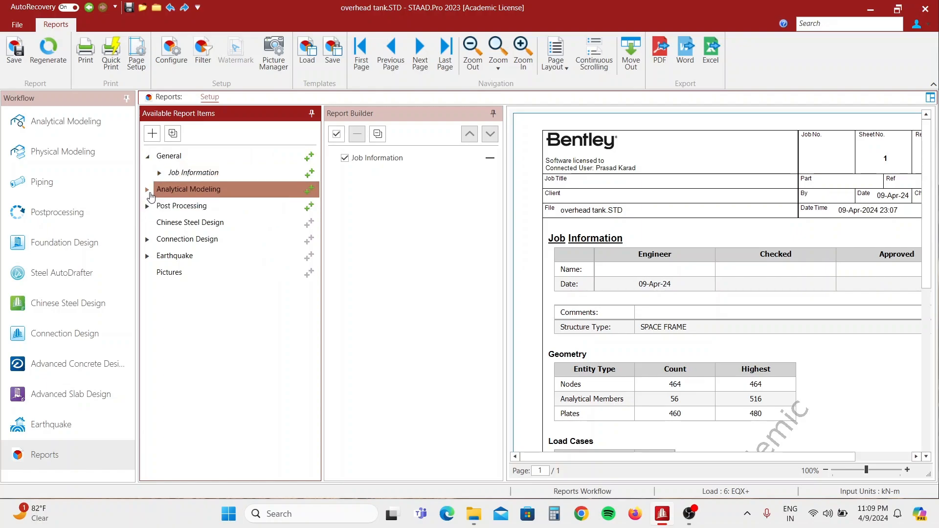
left_click(147, 189)
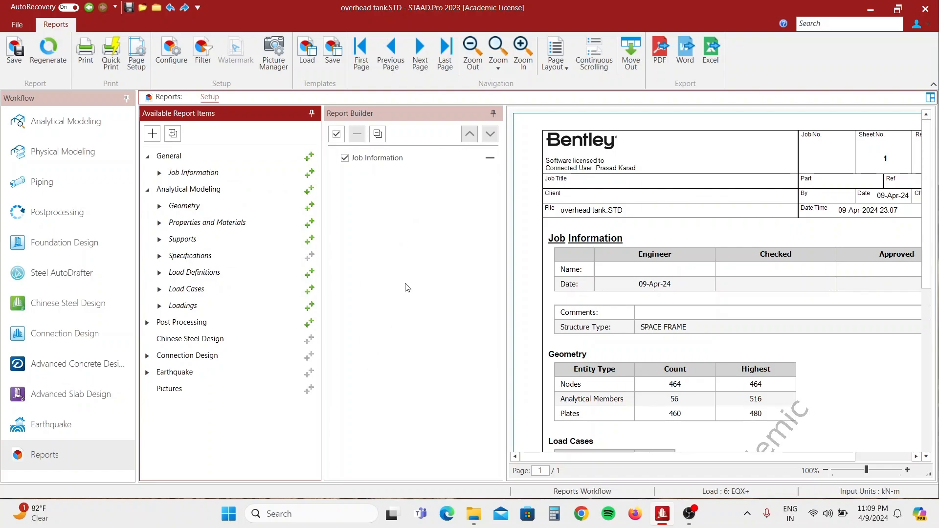
Review the report's geometry and load case tables, and expand the Post Processing and Connection Design groups of available report items
scroll(769, 315, "down", 6)
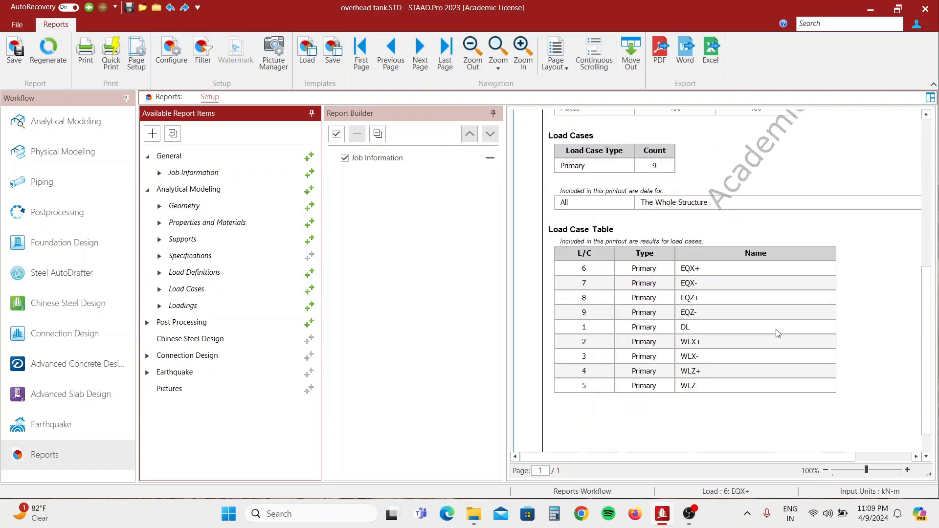
scroll(689, 305, "up", 3)
scroll(689, 305, "up", 3)
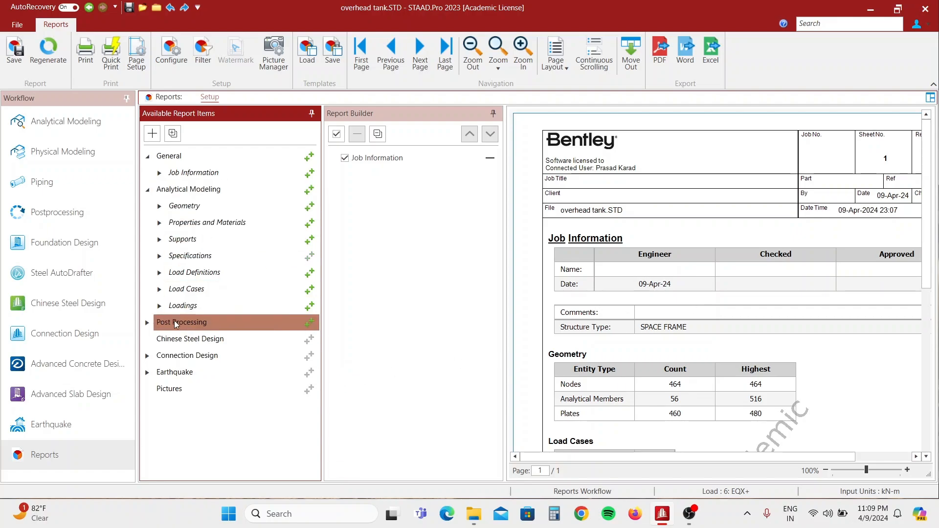
double_click(157, 324)
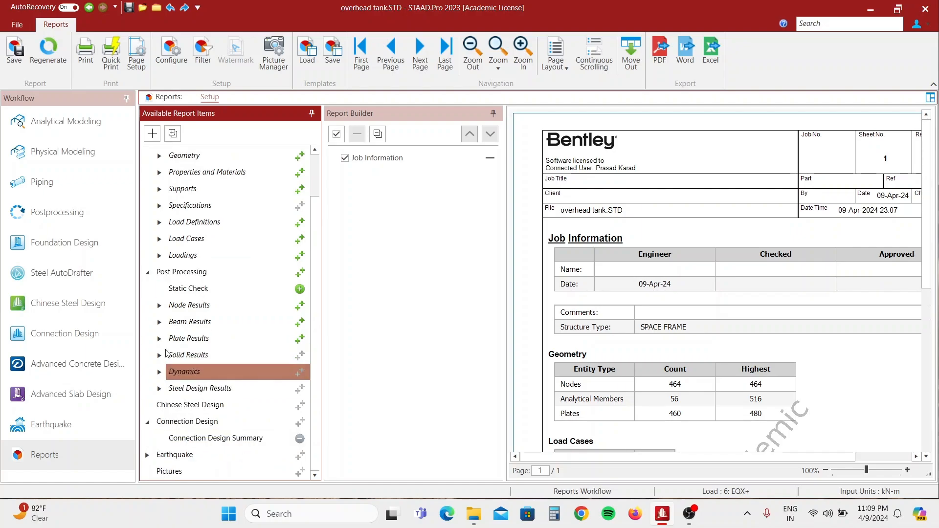
scroll(635, 316, "down", 5)
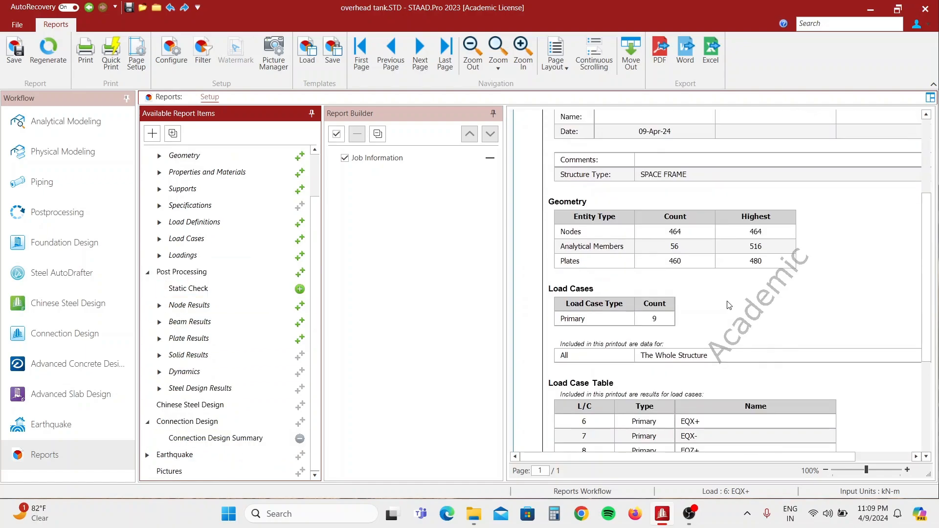
scroll(736, 280, "up", 5)
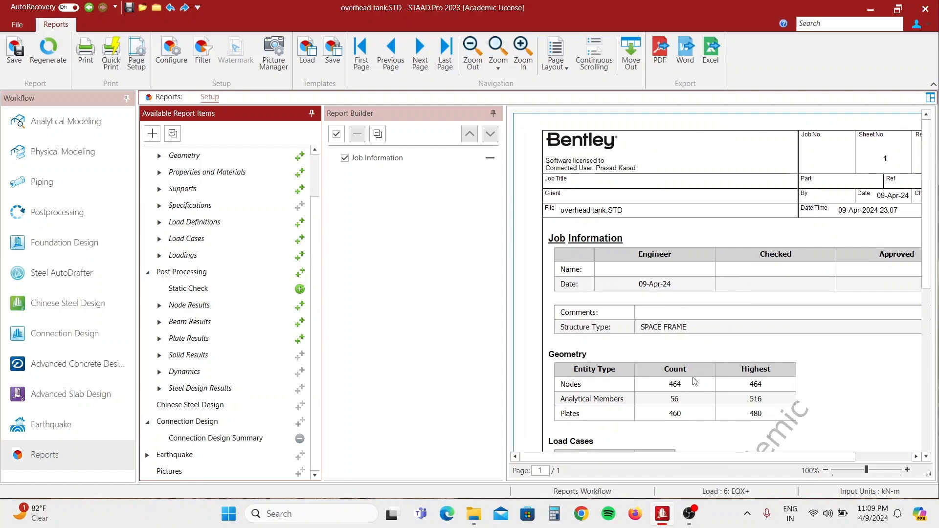